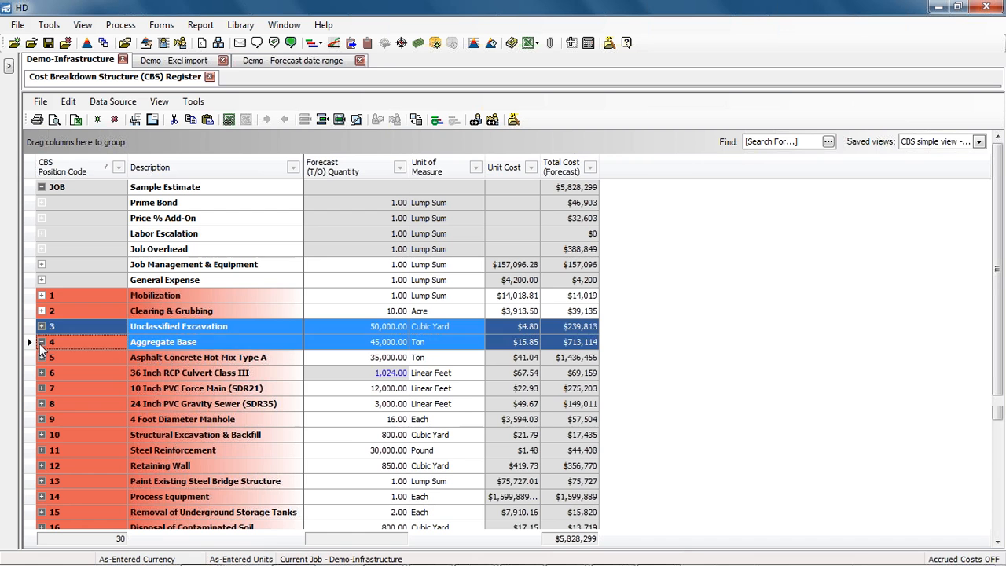
Expand 4.3 Install Aggregate Base and review Place Aggregate Base in the Benchmark Unit/MH saved view.
left_click(40, 388)
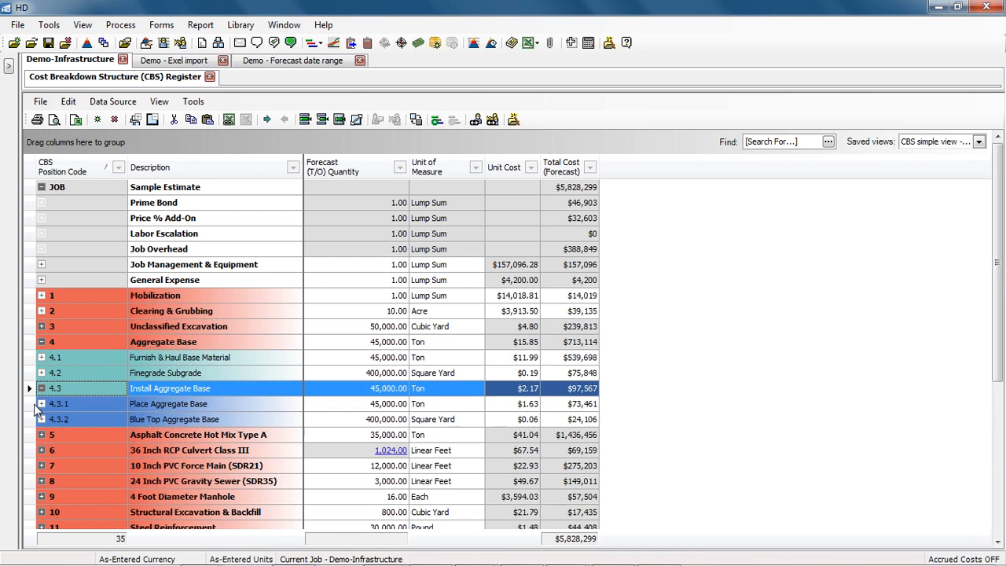
left_click(61, 406)
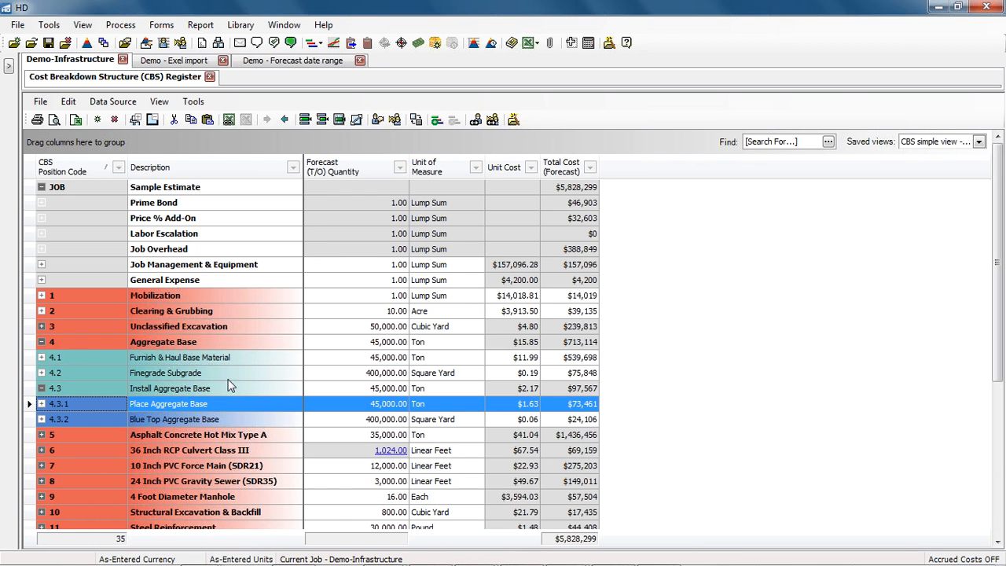
left_click(978, 142)
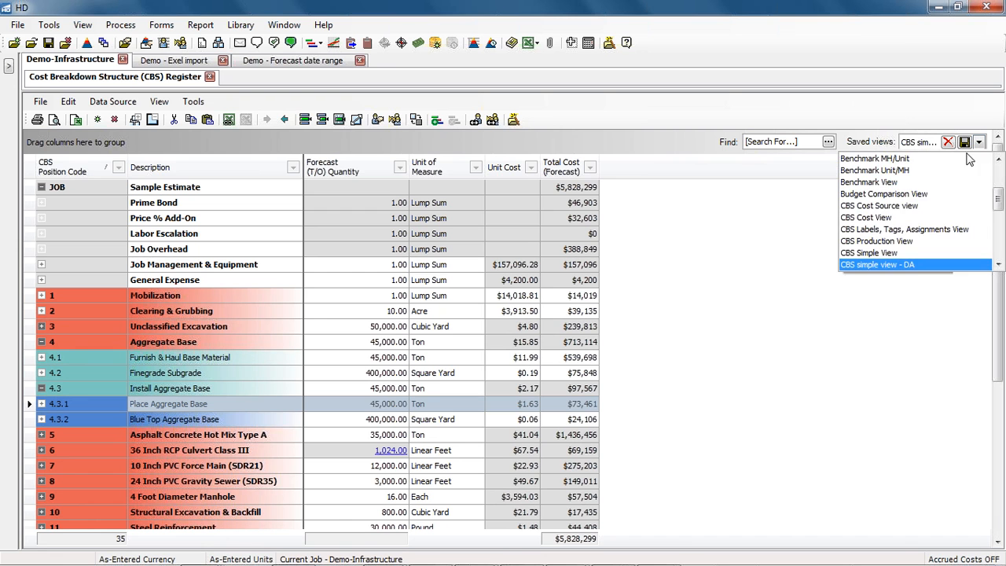
scroll(941, 181, "up", 1)
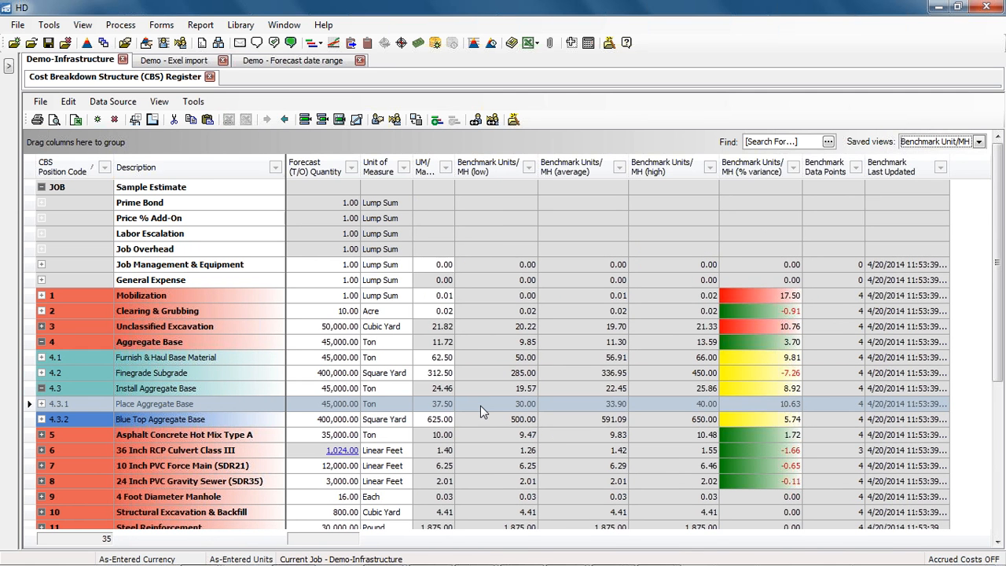
left_click(480, 405)
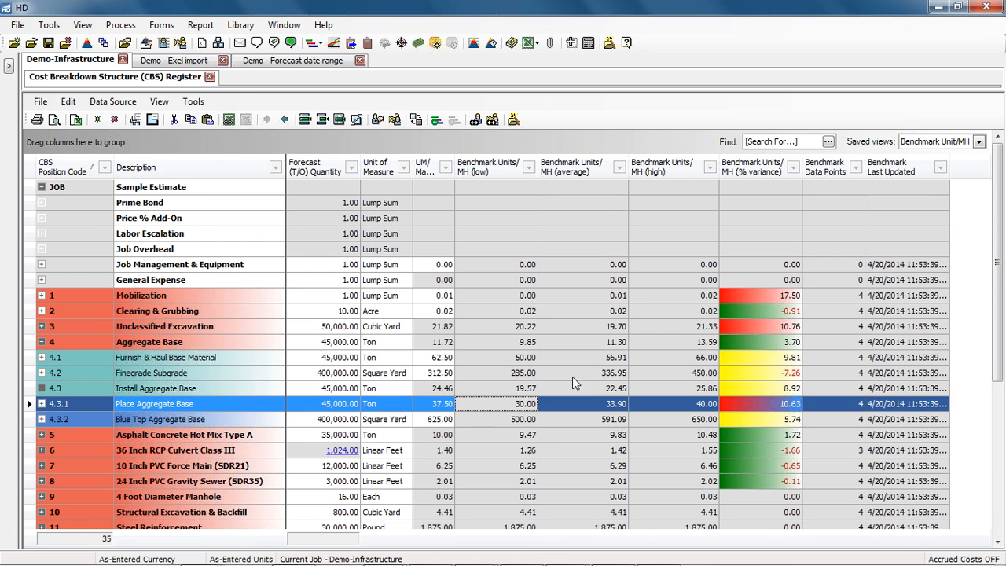
Apply the Account Code simple saved view and look up the account codes available for Place Aggregate Base, leaving its code as is.
left_click(978, 141)
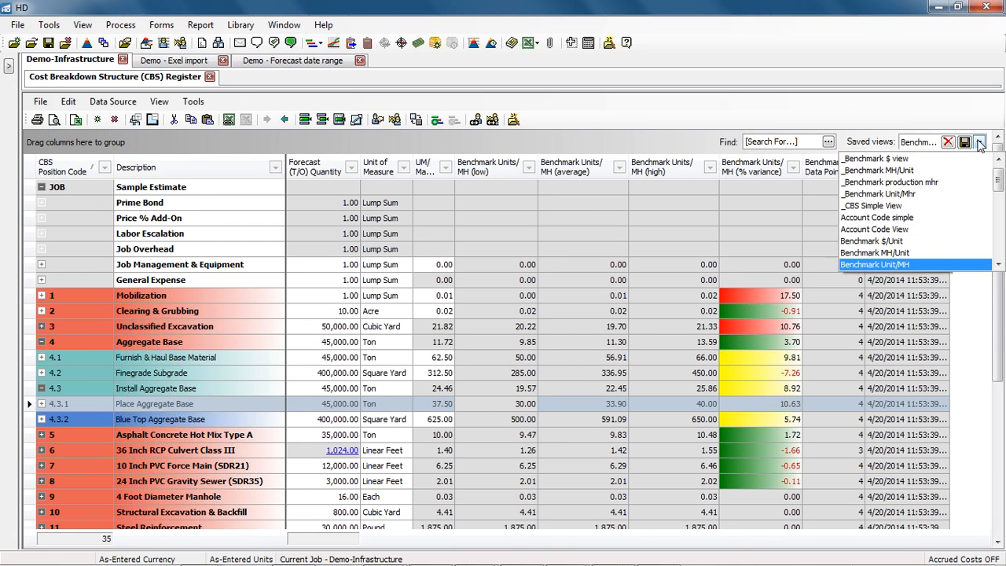
left_click(919, 223)
left_click(576, 407)
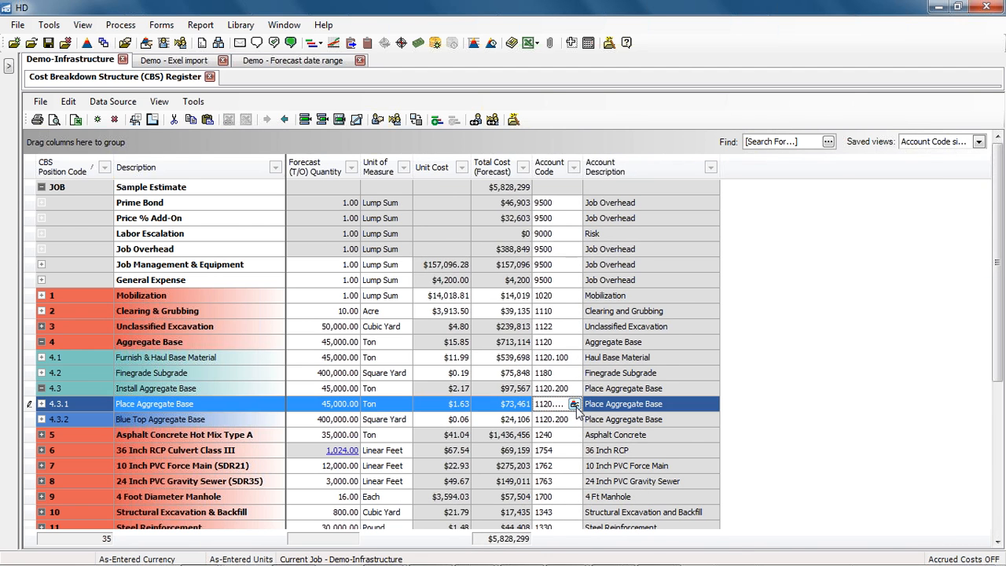
left_click(573, 404)
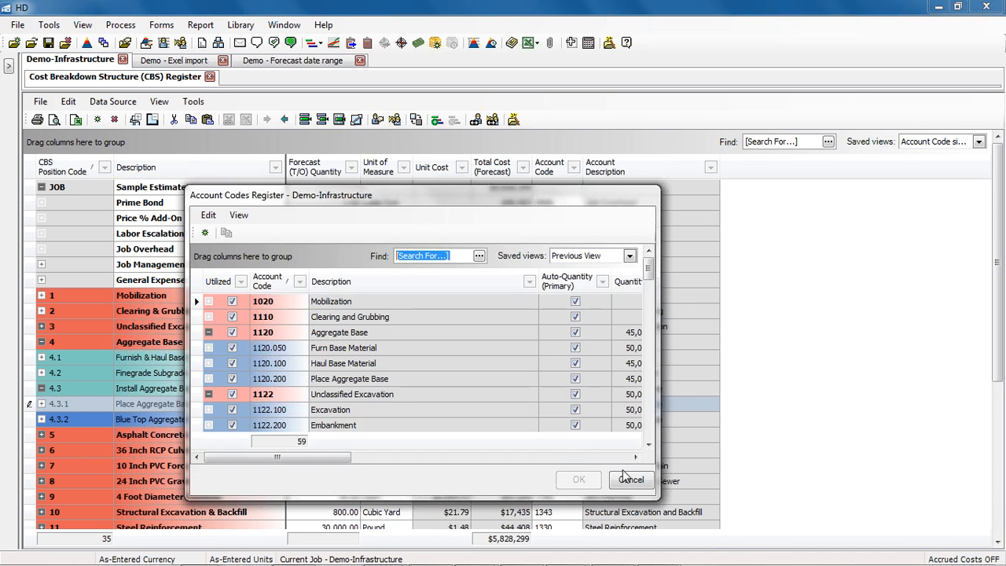
left_click(630, 480)
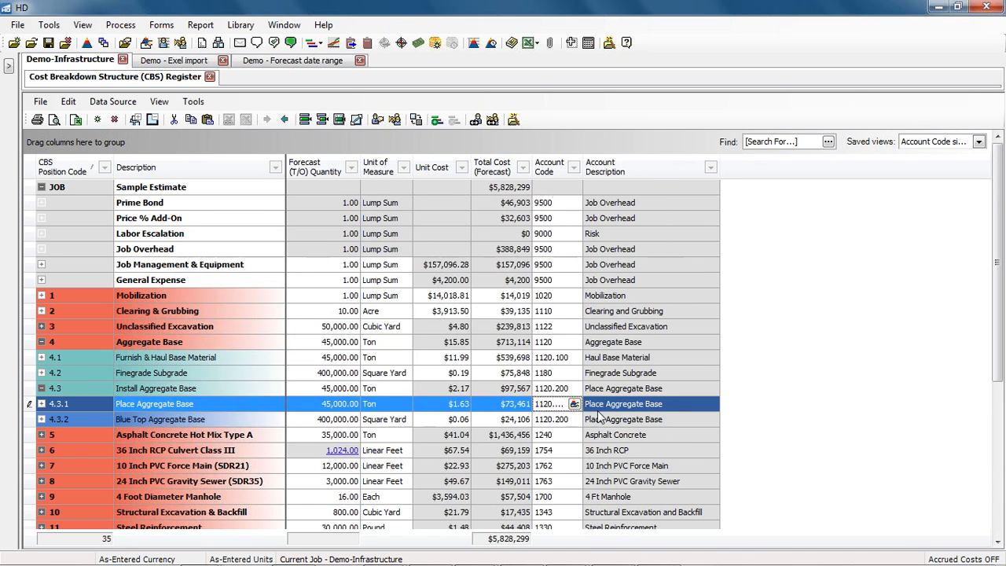
Inspect the resource details of Place Aggregate Base, best-fit their Account column, and collapse the item.
left_click(40, 404)
left_click(41, 404)
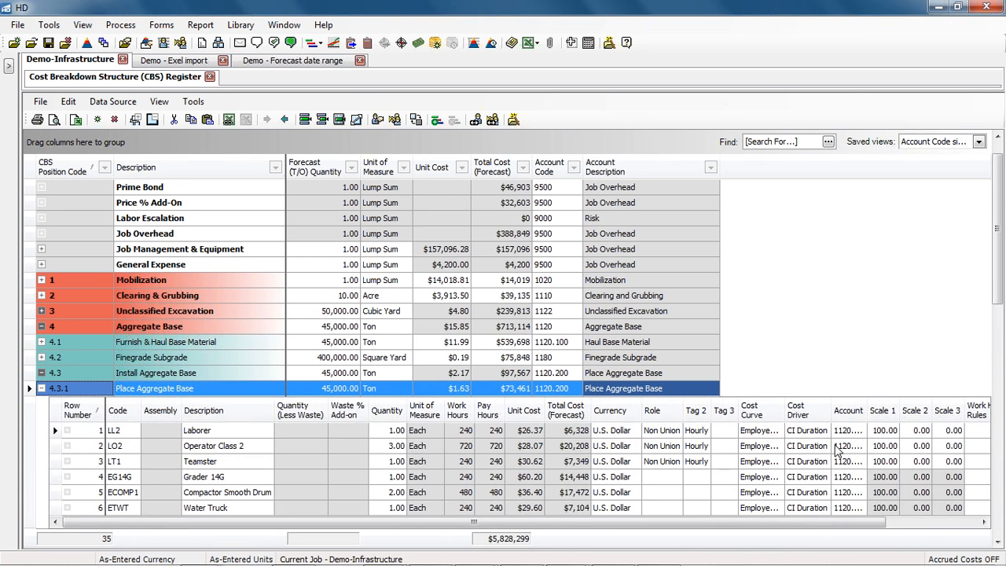
right_click(854, 410)
left_click(879, 272)
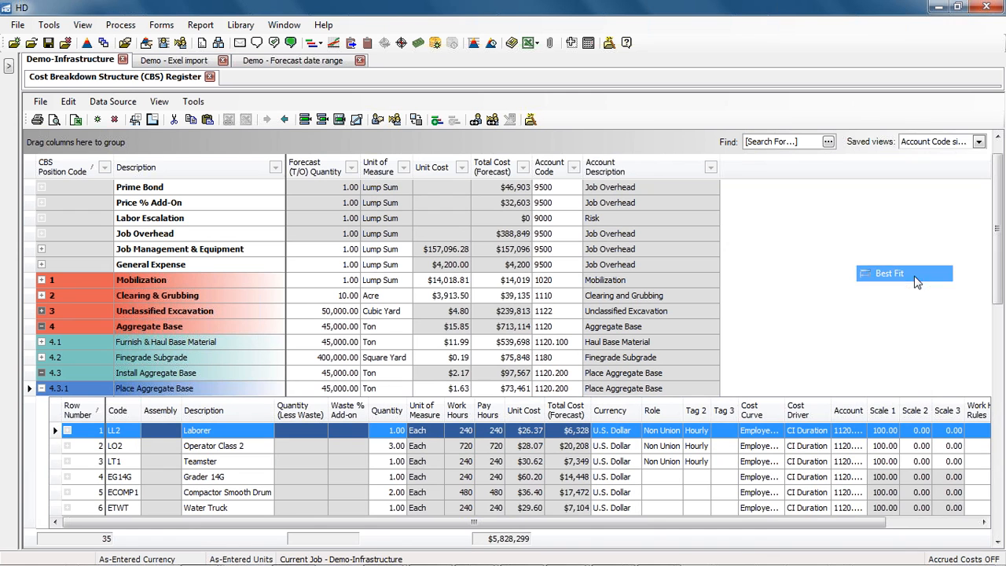
left_click(40, 388)
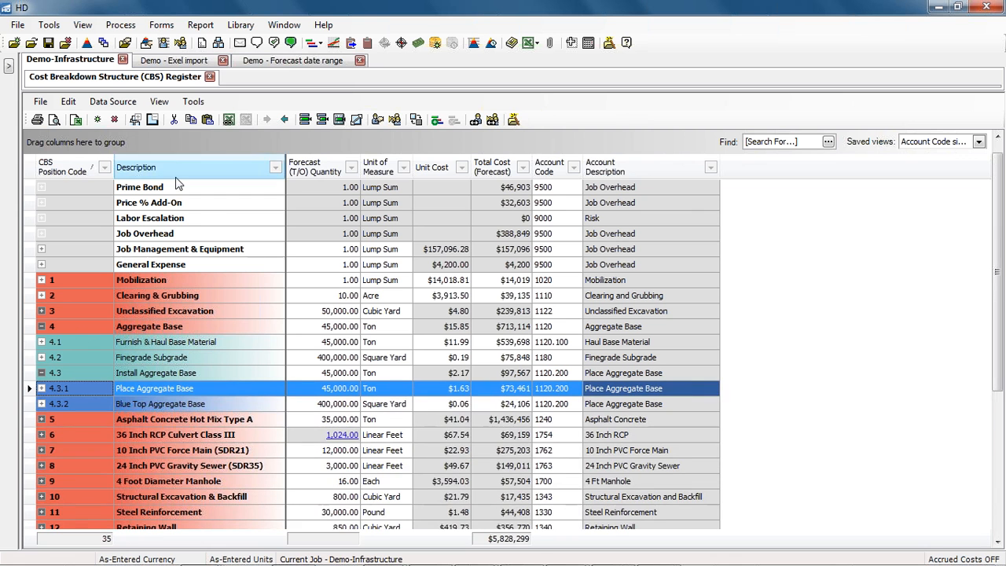
Collapse 4.3 Install Aggregate Base and open the Account Code Utilization register.
left_click(209, 26)
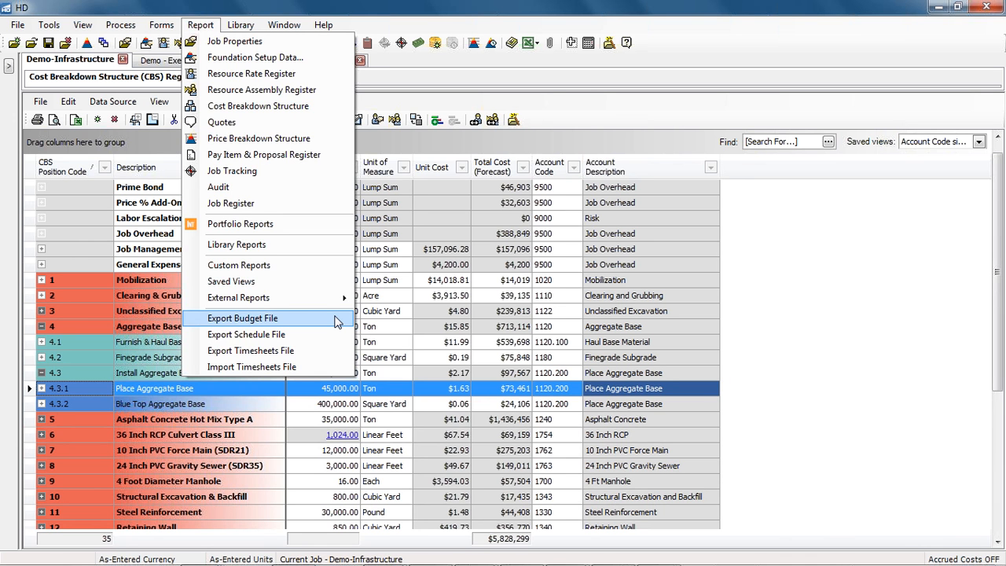
left_click(42, 374)
left_click(42, 373)
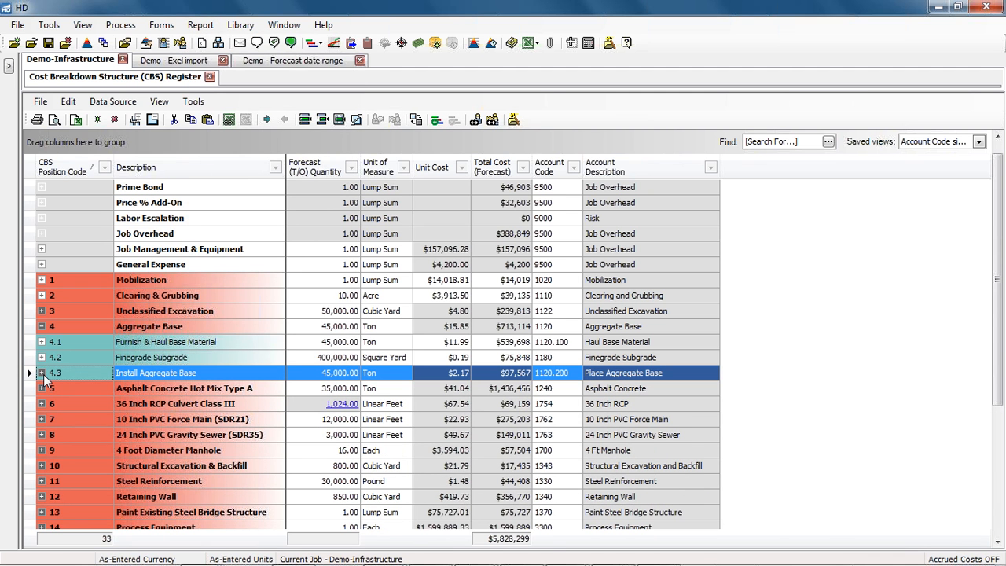
left_click(161, 103)
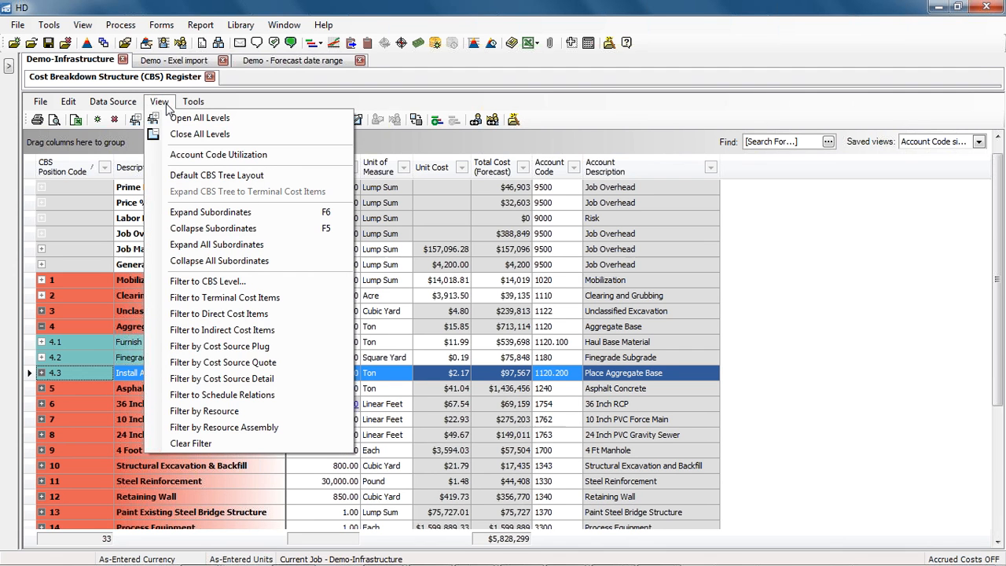
left_click(295, 154)
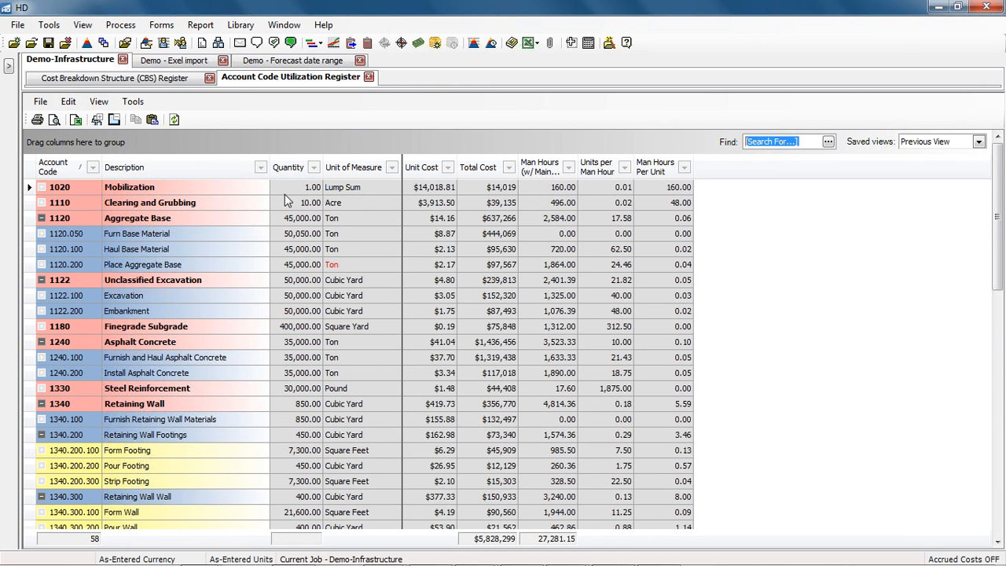
Examine how account code 1120 Aggregate Base relates to its subordinate codes 1120.050 through 1120.200.
left_click(296, 236)
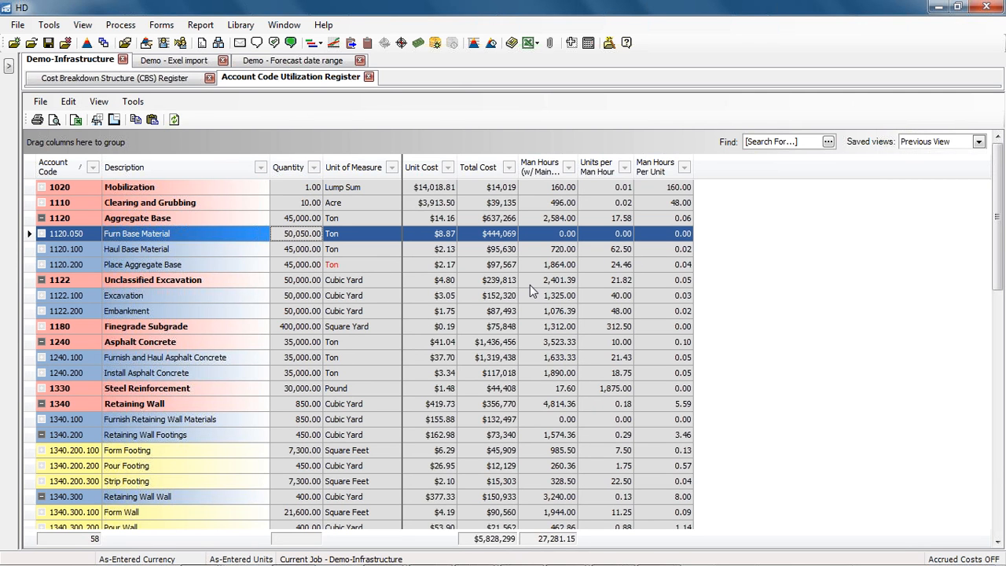
left_click(30, 219)
key("Up")
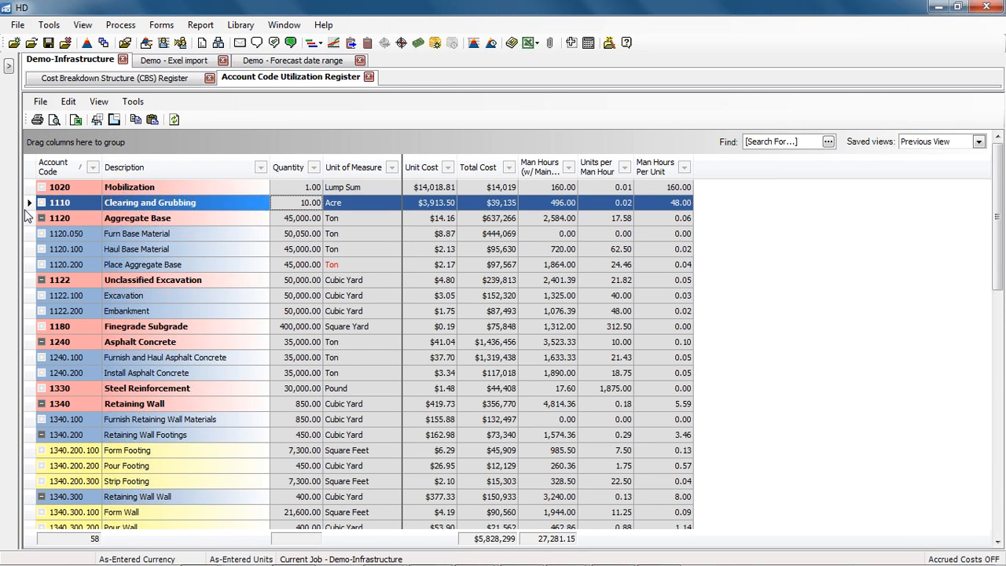
left_click(27, 220)
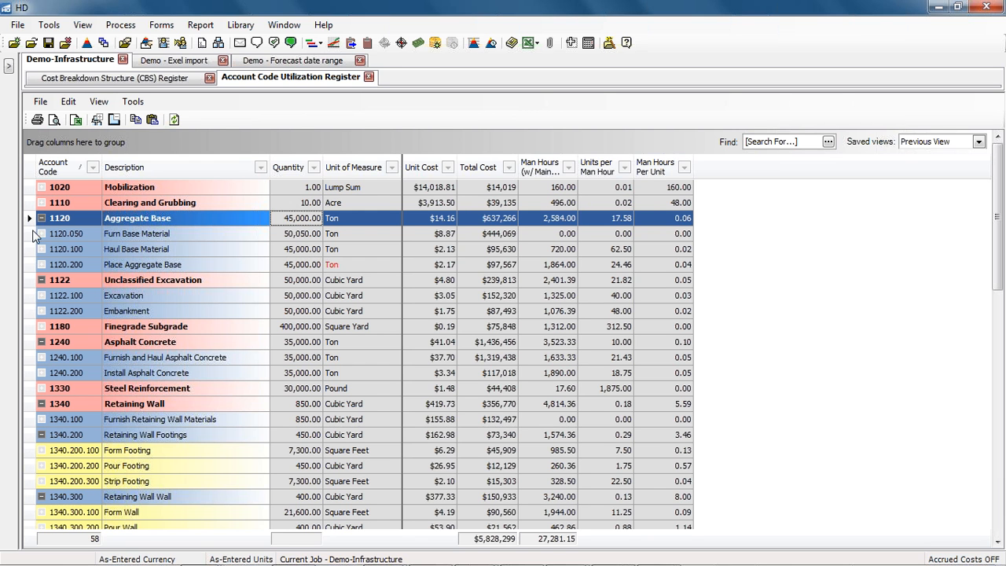
left_click(29, 235)
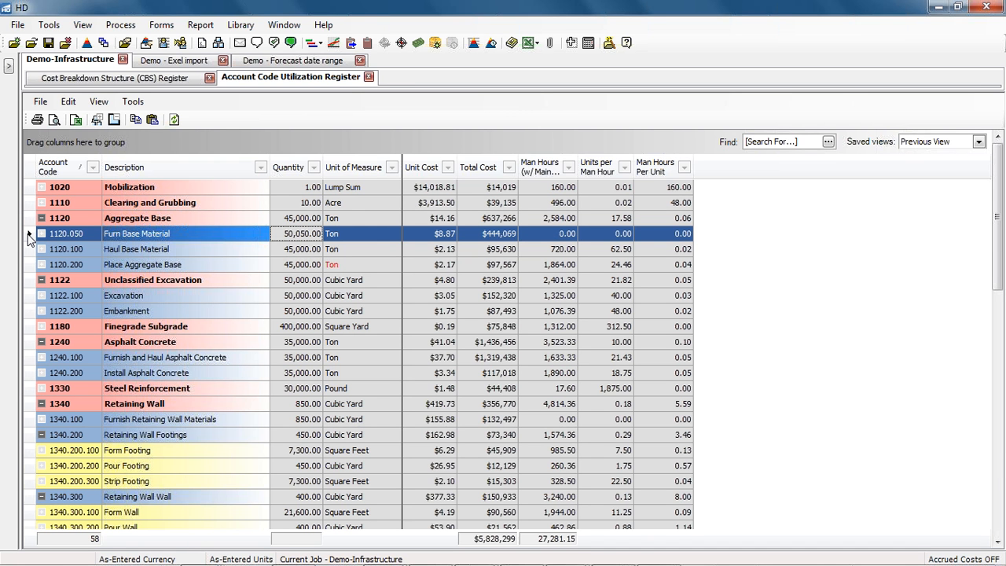
left_click(82, 218)
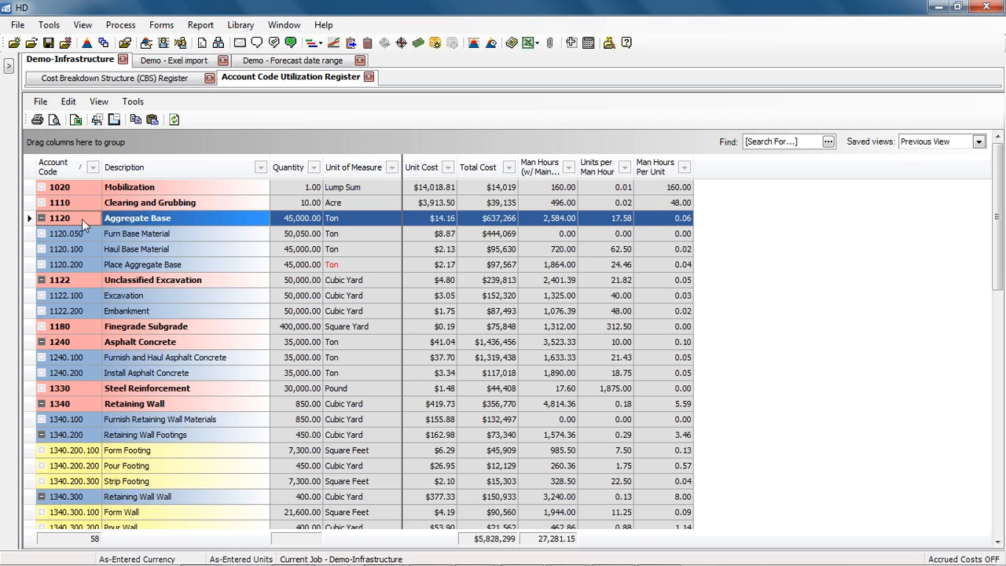
left_click(92, 233)
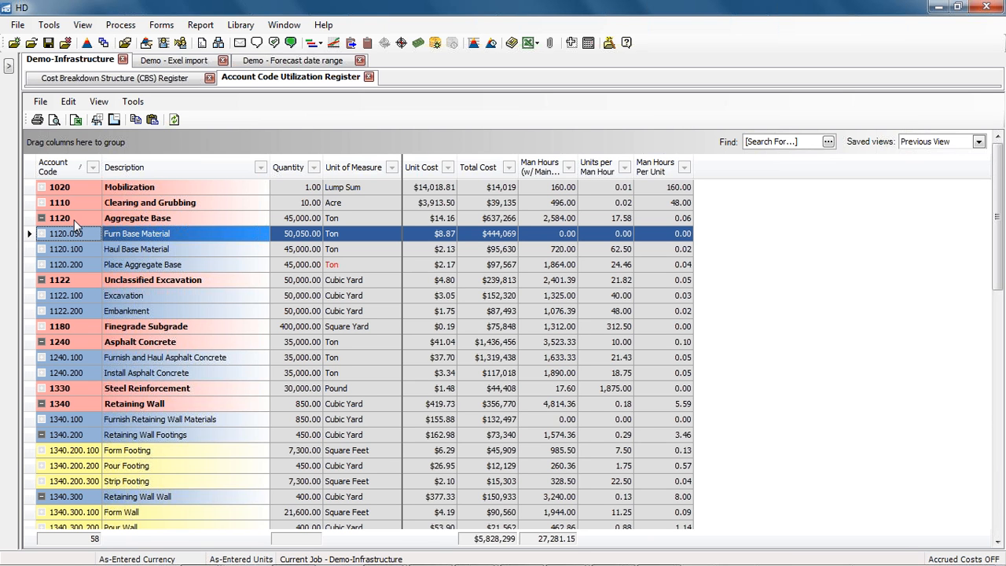
left_click(89, 267)
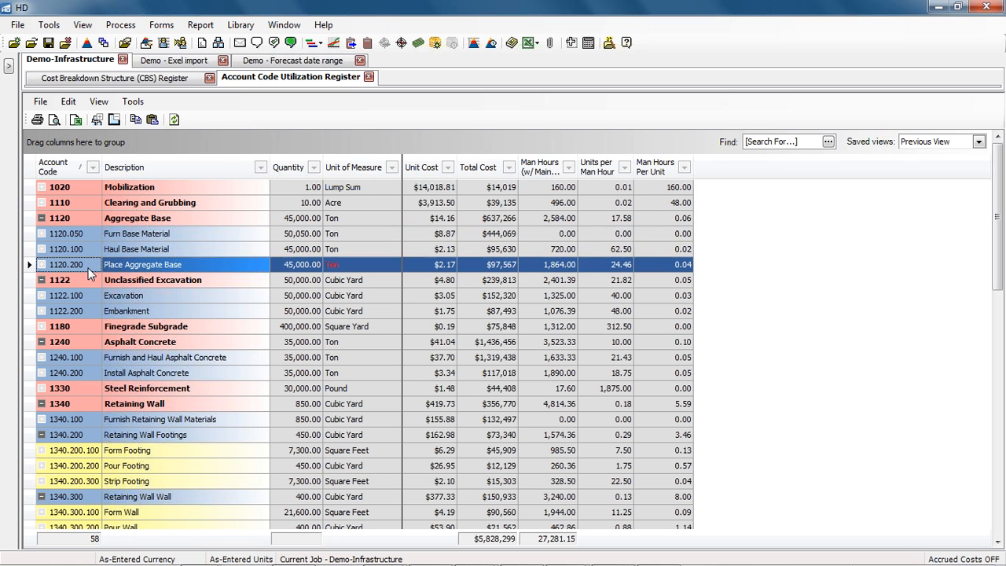
left_click(90, 223)
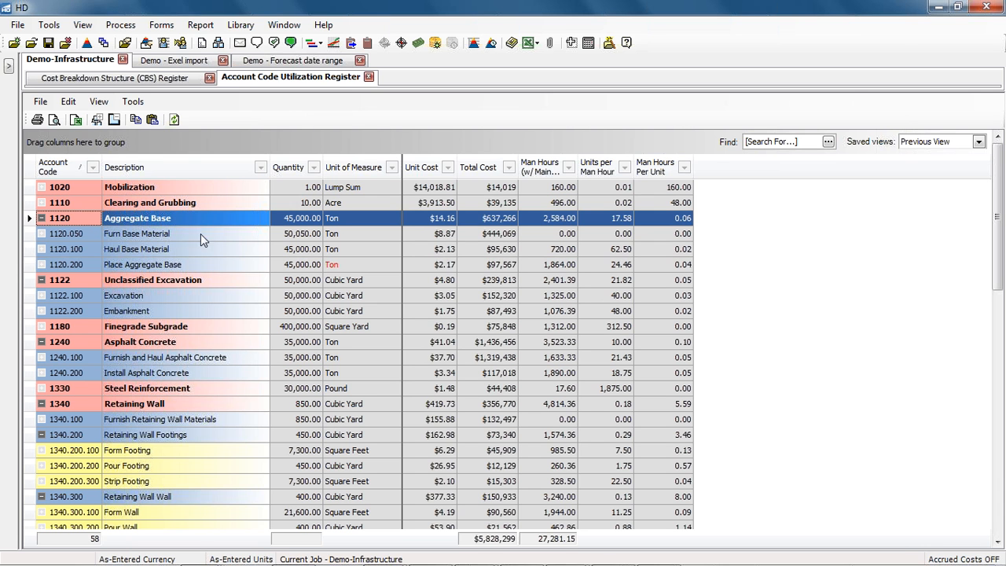
Check the register's print and export options and compare the quantities of Aggregate Base, Place Aggregate Base and Furn Base Material.
left_click(42, 101)
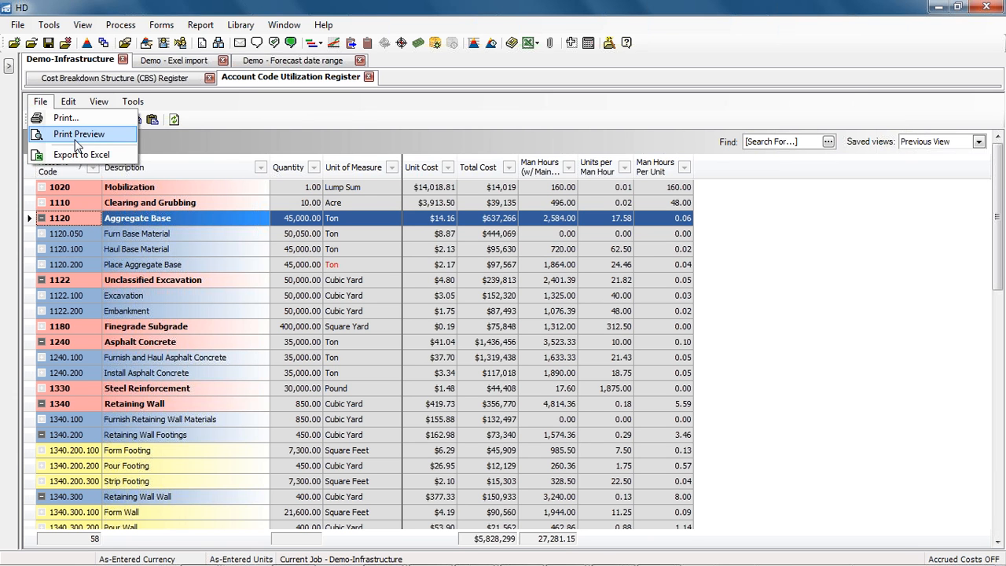
left_click(287, 221)
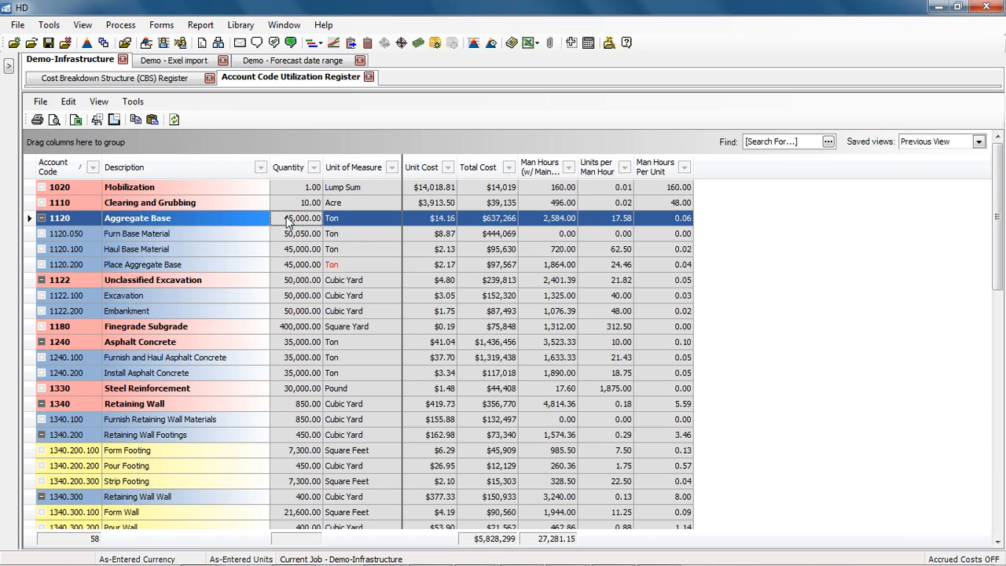
left_click(308, 266)
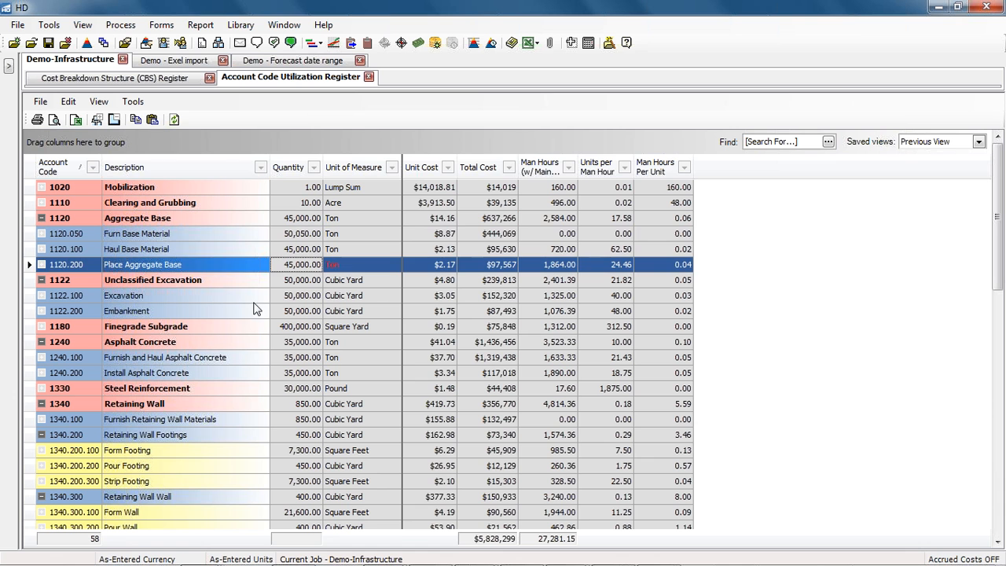
left_click(291, 237)
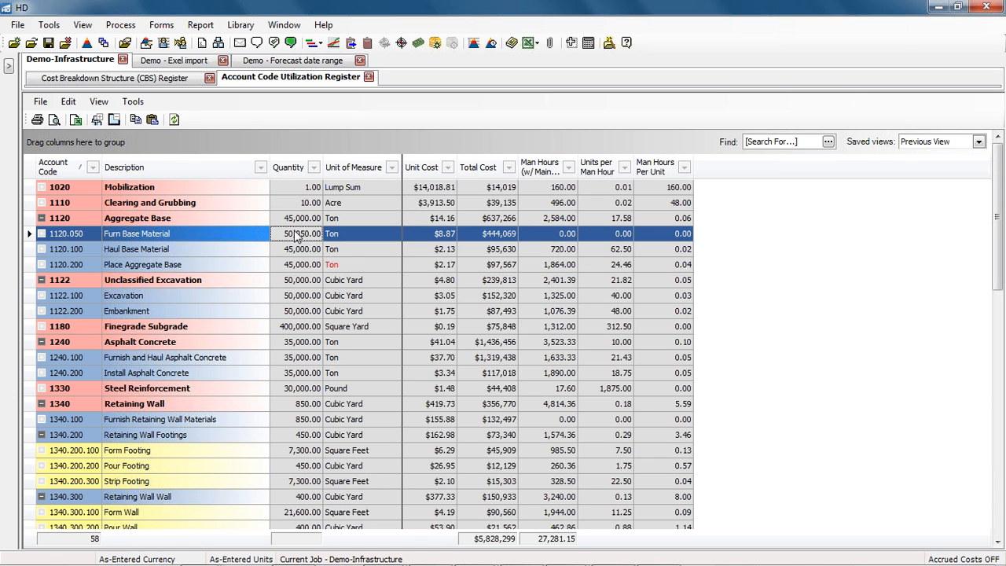
Show the register's default data blocks, and detach and close the Benchmarking chart.
left_click(99, 103)
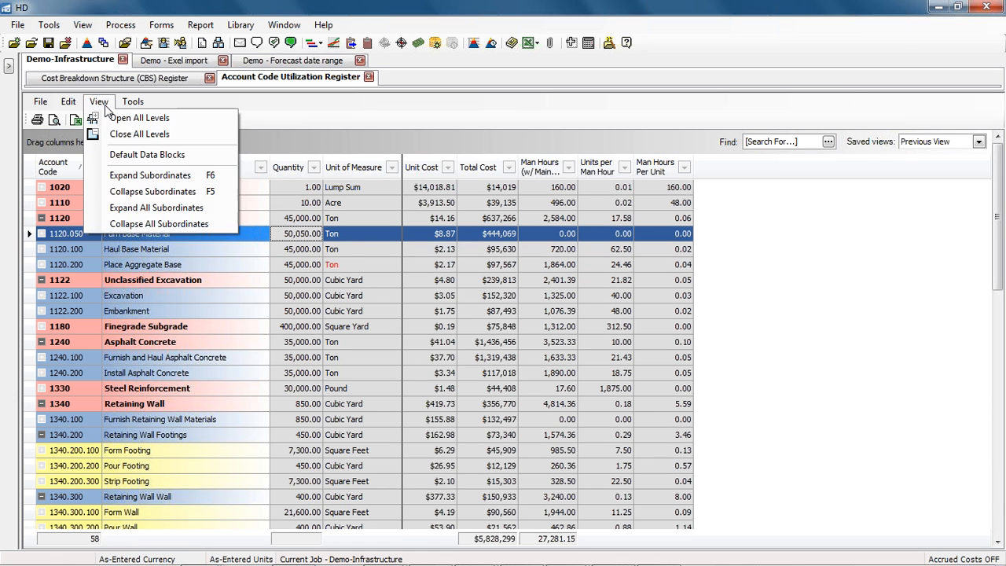
left_click(114, 155)
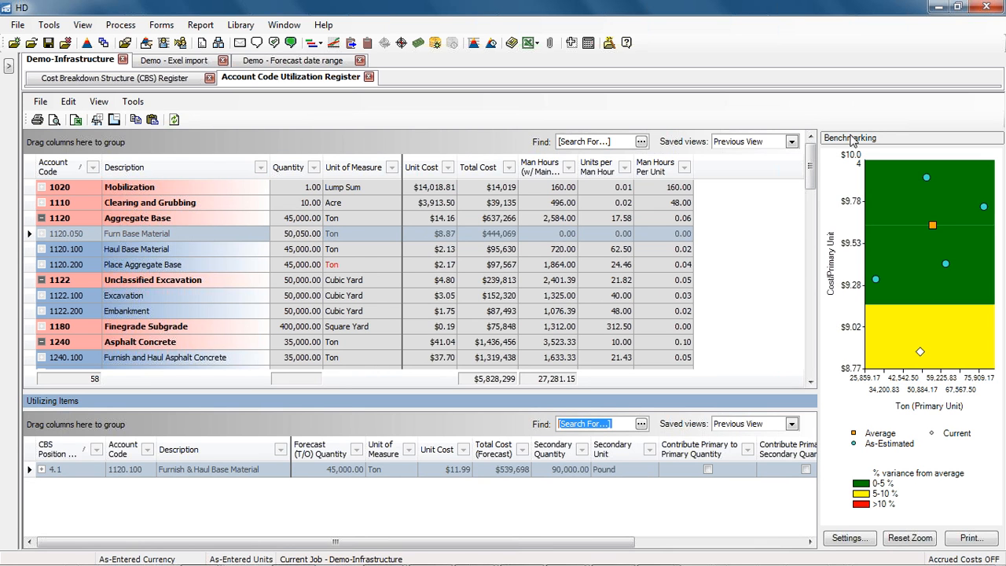
left_click_drag(855, 138, 661, 120)
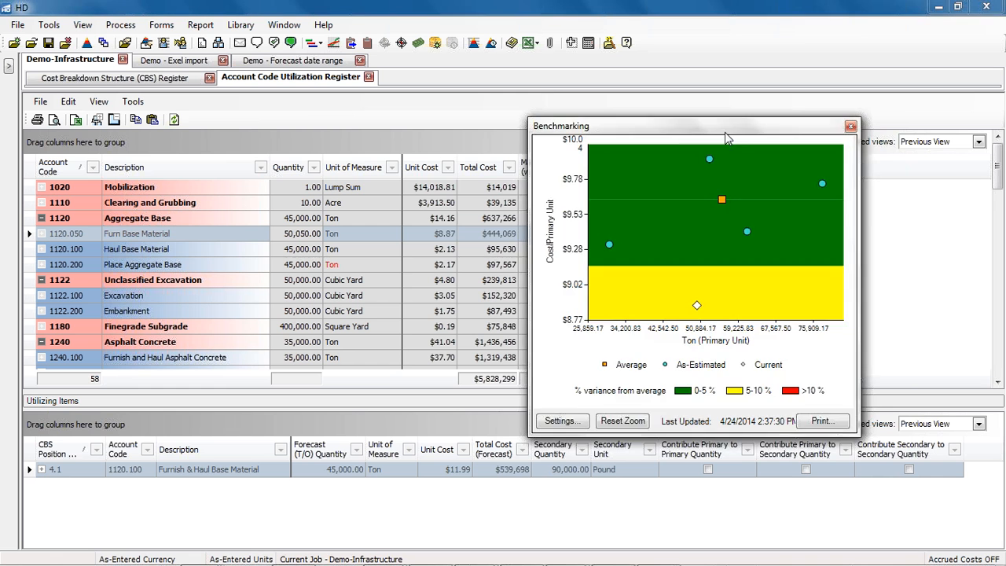
left_click(850, 127)
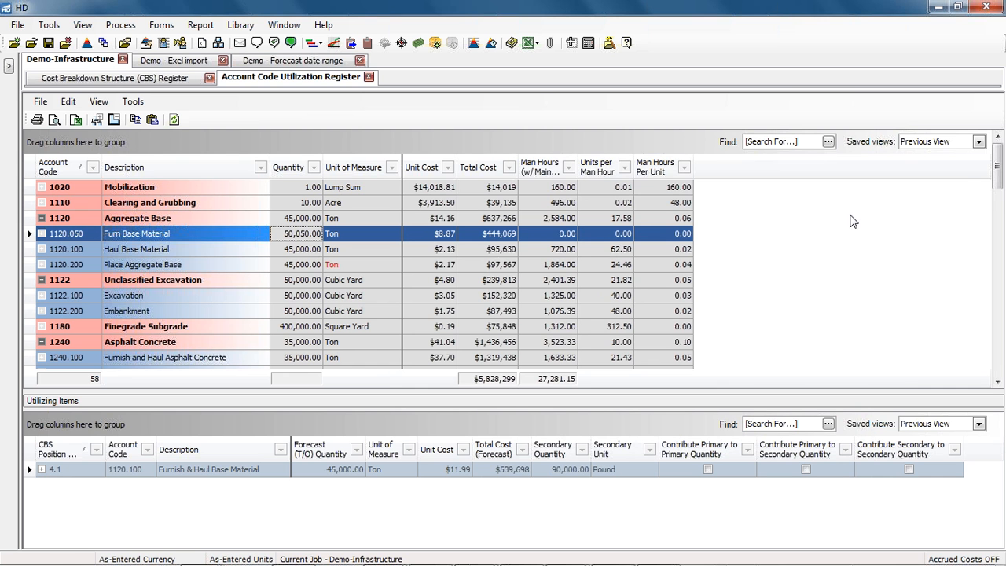
Review the CBS items that utilize account code 9500 Job Overhead, down to the 22.x indirect cost items.
left_click_drag(997, 167, 997, 358)
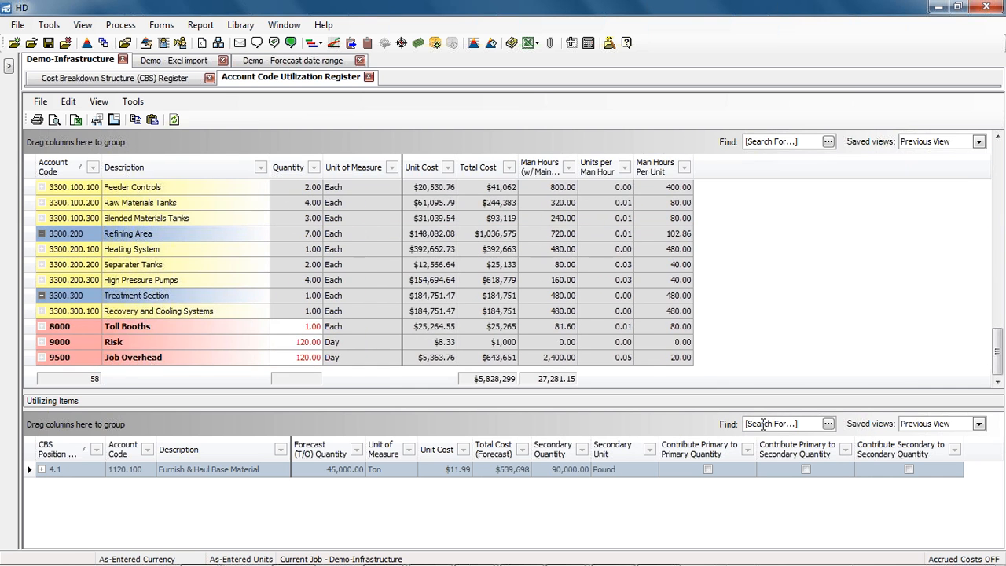
left_click(93, 359)
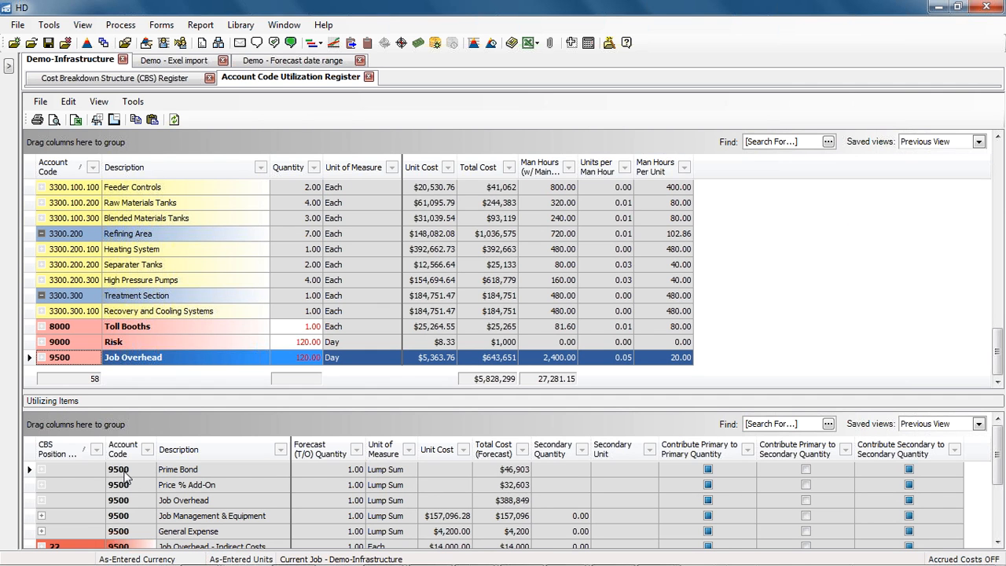
left_click(130, 531)
scroll(131, 519, "down", 2)
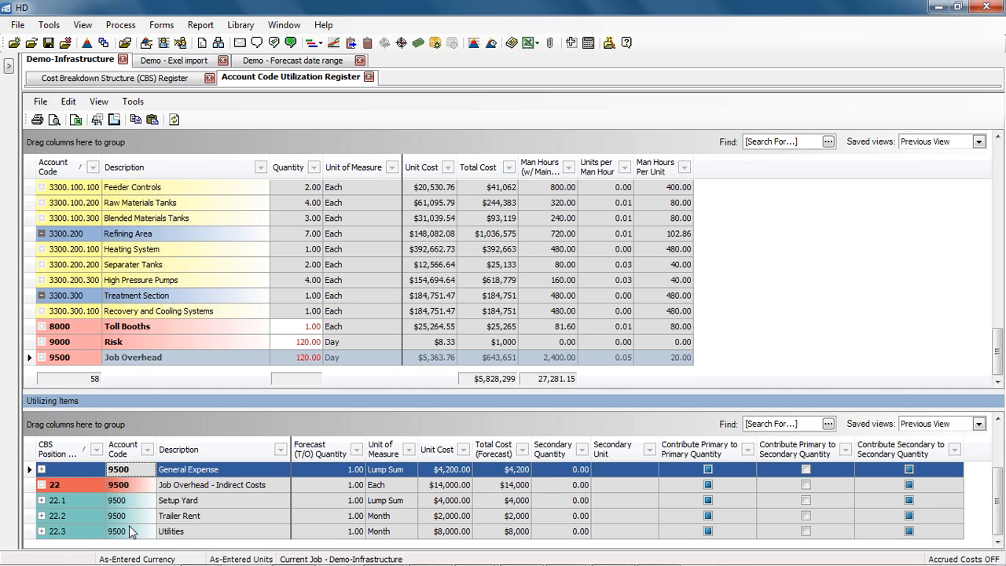
Review the account codes assigned in the CBS Register, from Price % Add-On down to item 23 Aggregate contingency, and return to the Account Code Utilization Register.
left_click(93, 354)
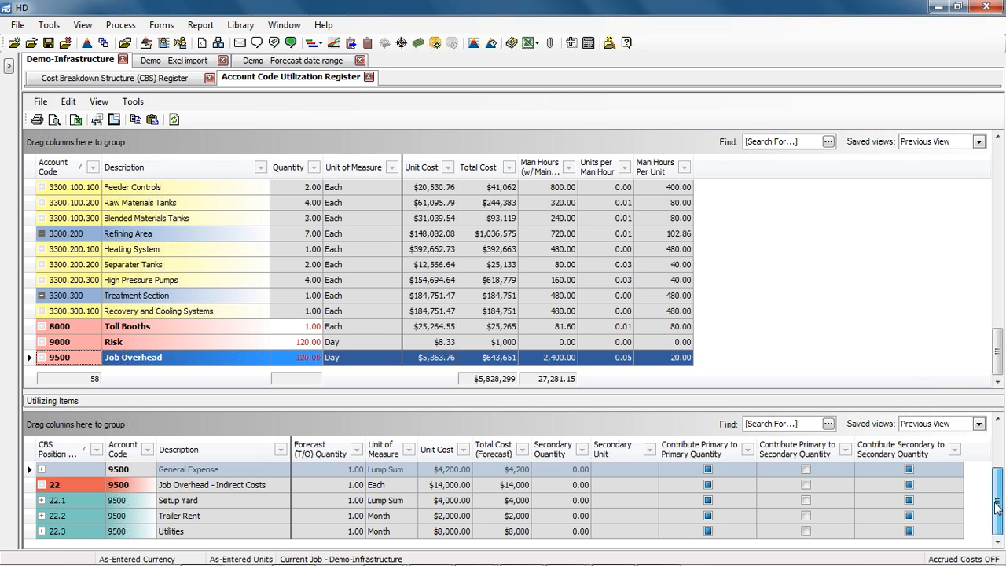
scroll(996, 472, "up", 2)
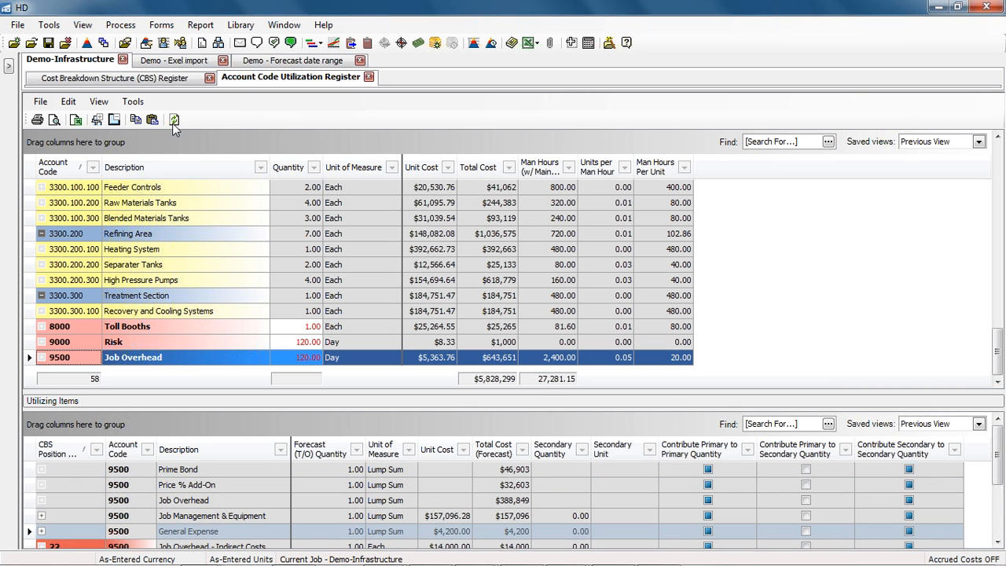
left_click(167, 87)
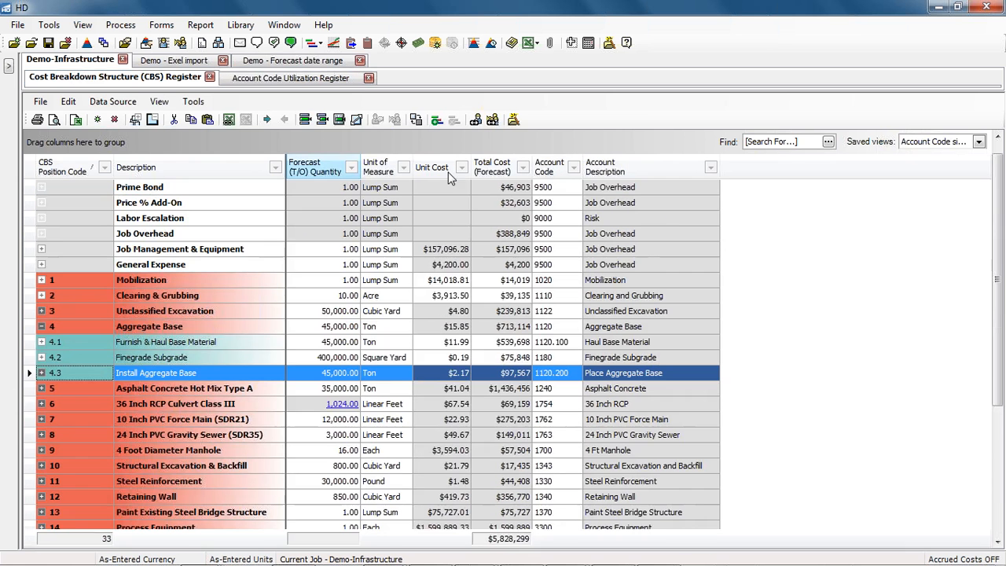
left_click(620, 198)
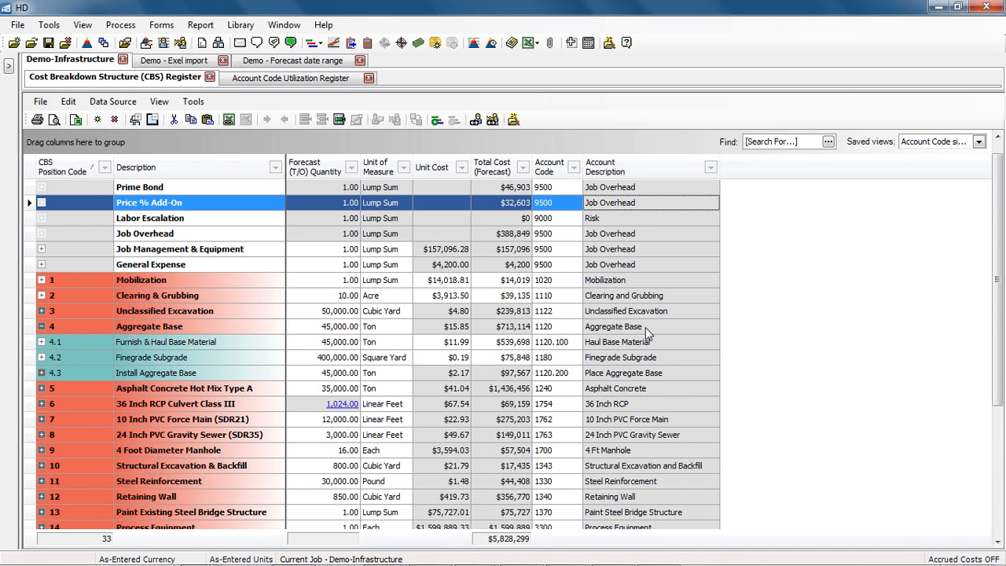
scroll(645, 328, "down", 1)
scroll(645, 328, "down", 3)
left_click(627, 496)
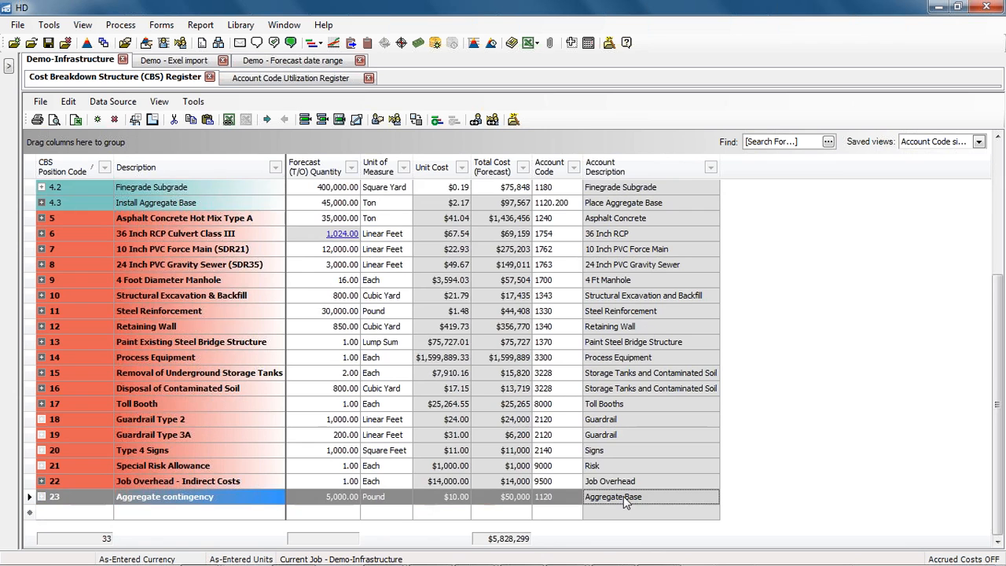
scroll(624, 501, "up", 2)
left_click(290, 77)
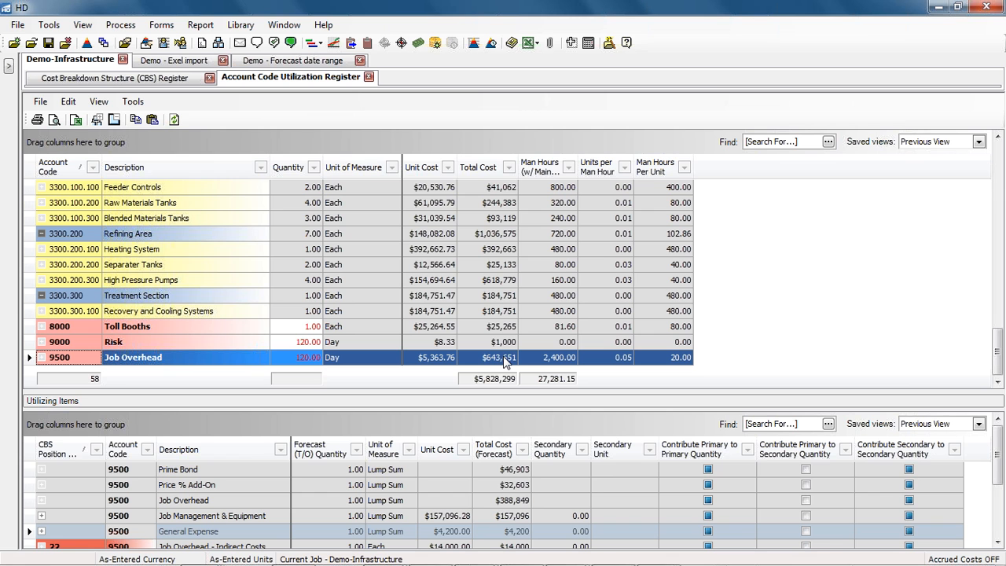
Examine the quantity, unit of measure and unit cost of account code 9500 Job Overhead.
left_click(302, 360)
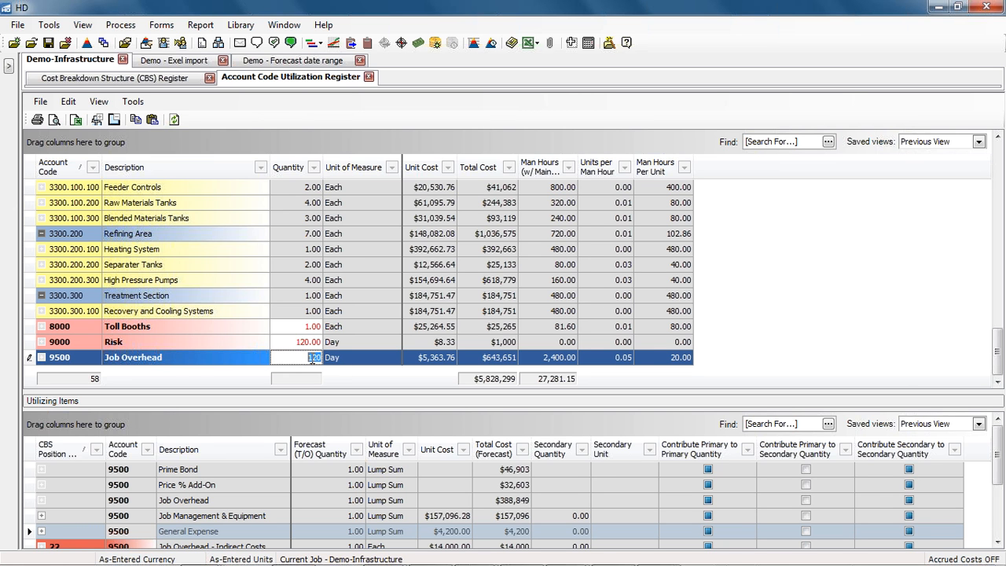
left_click(371, 352)
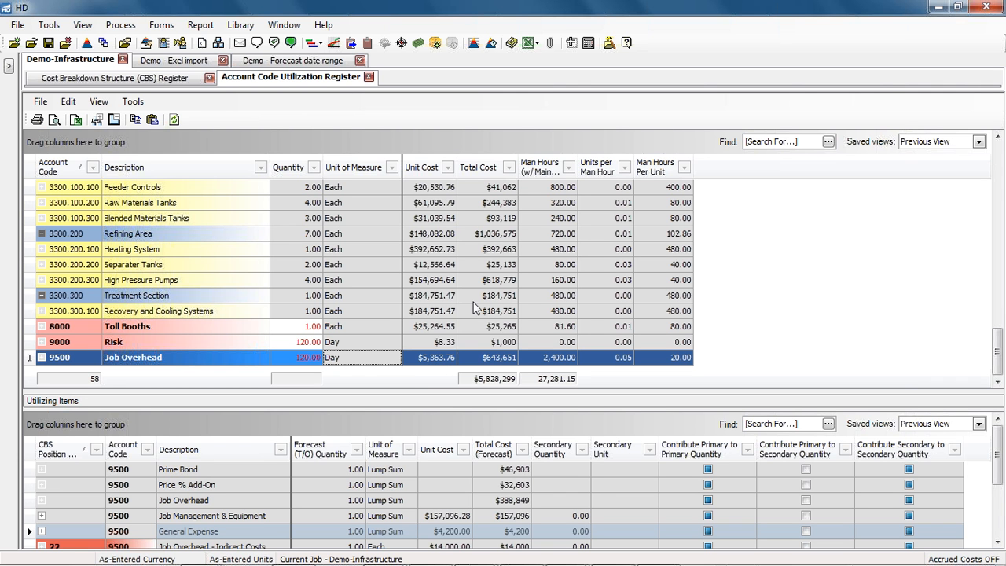
left_click(435, 361)
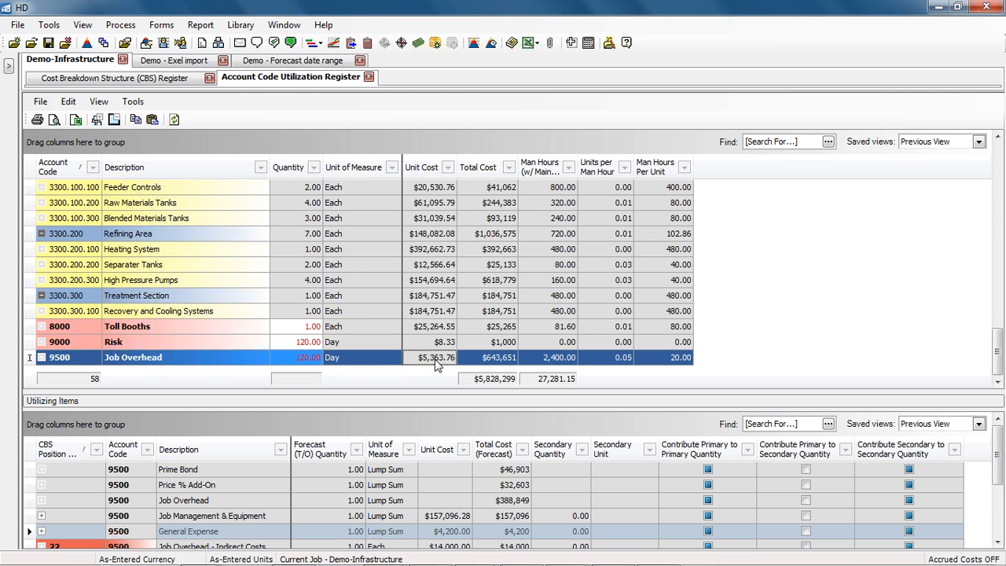
Select account code 1122.100 Excavation and apply the _Simple/Setup View saved view to the account code list.
scroll(435, 361, "up", 12)
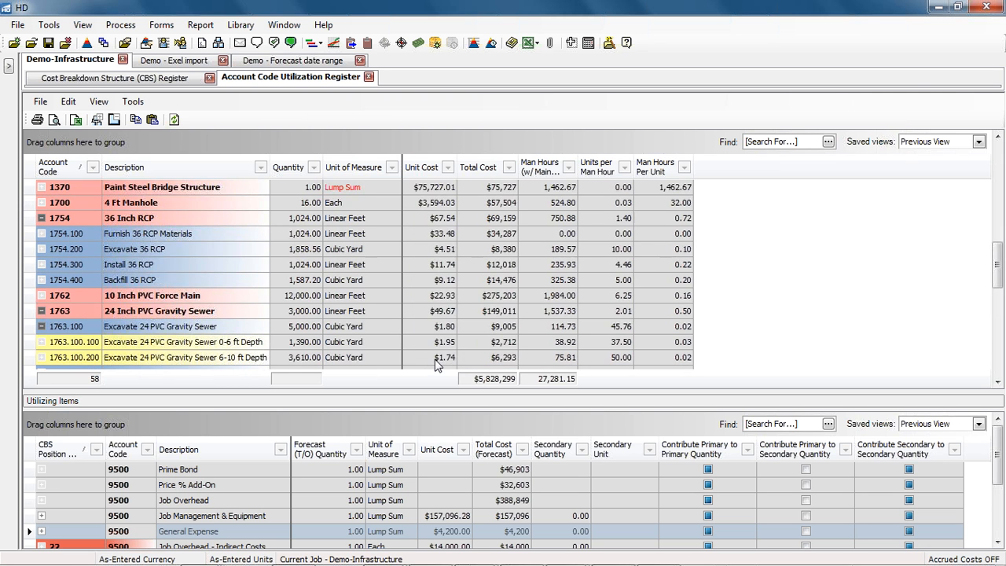
scroll(435, 360, "up", 7)
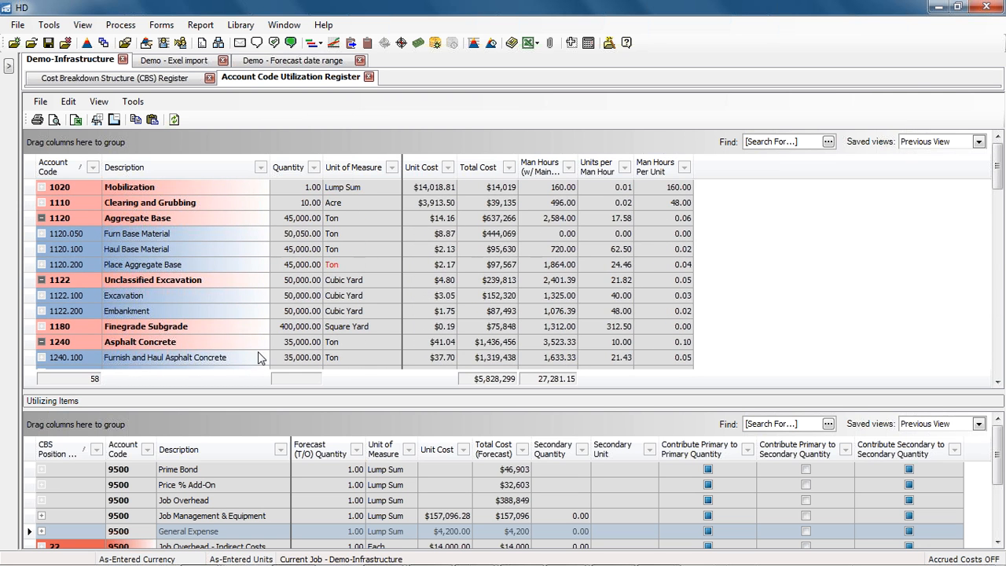
left_click(31, 296)
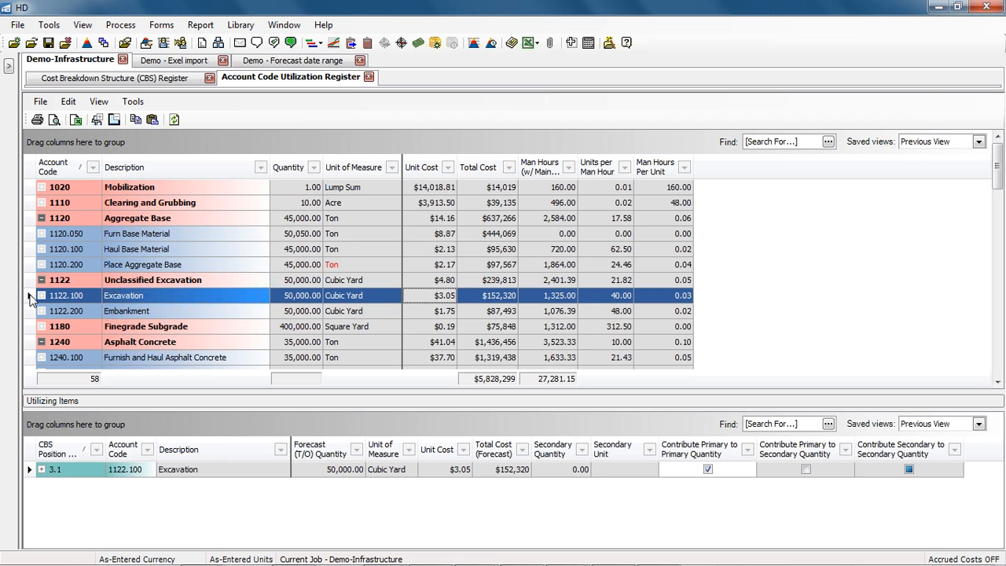
left_click(978, 142)
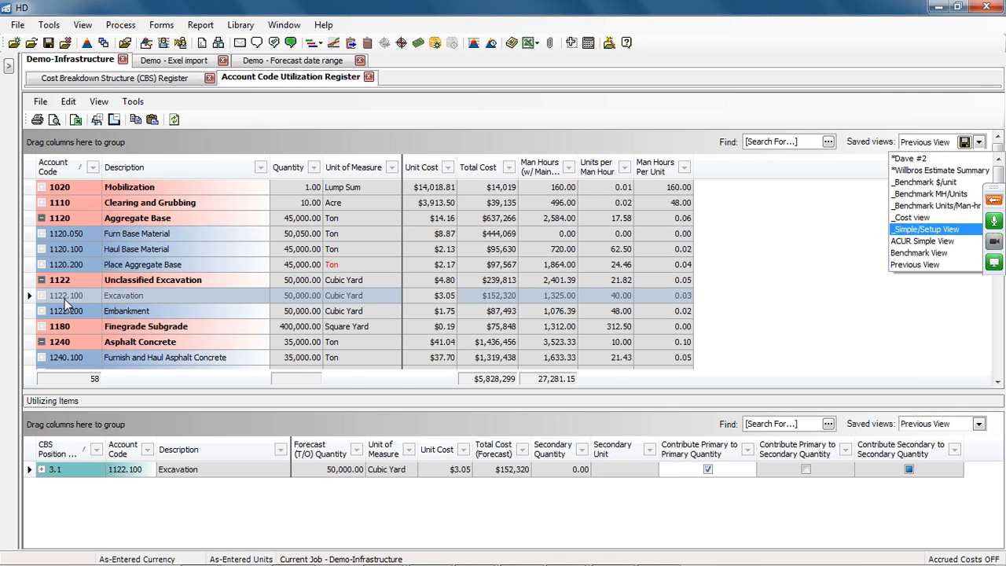
left_click(953, 230)
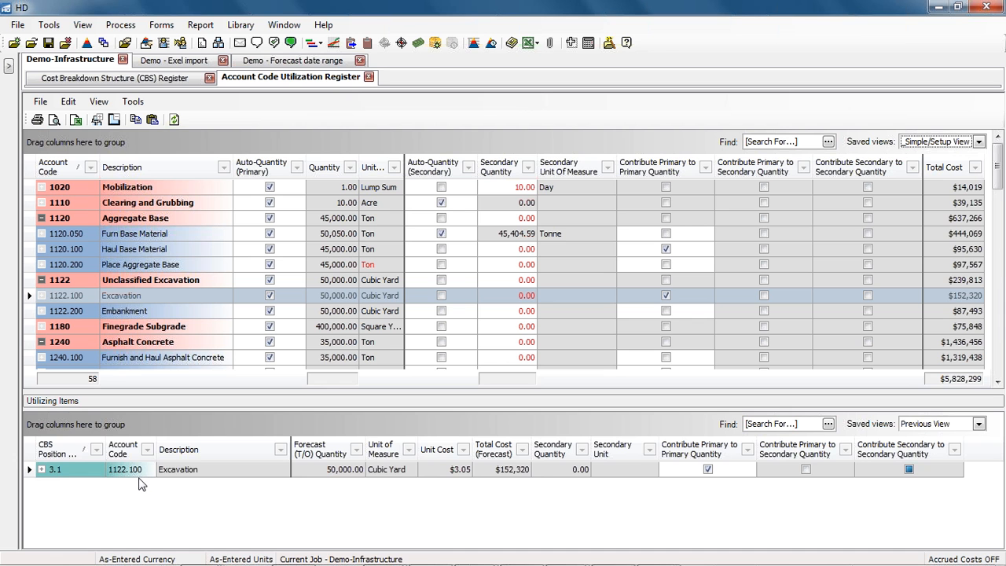
Compare the total cost and quantity of CBS item 3.1 Excavation with those of account code 1122.100.
left_click(514, 471)
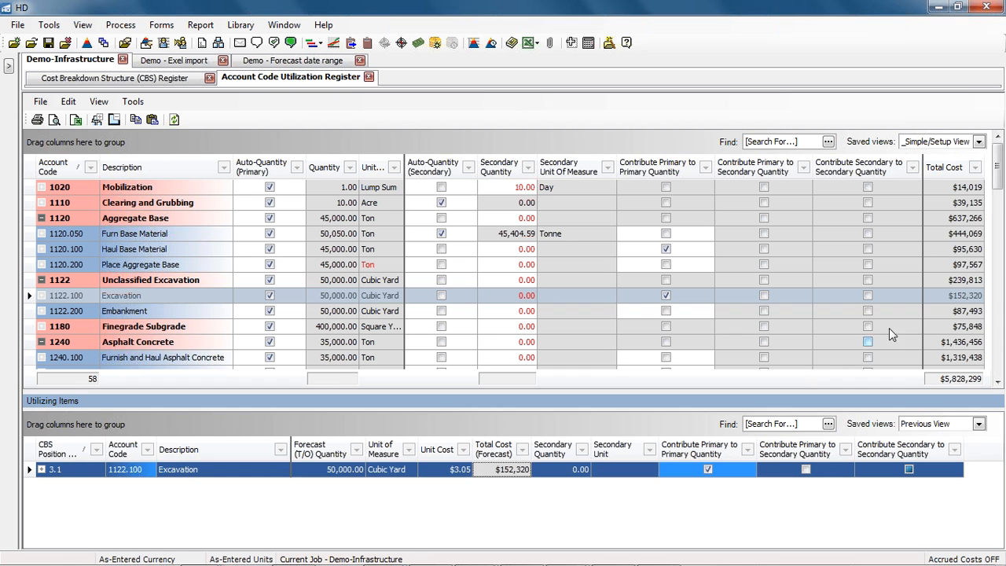
left_click(945, 303)
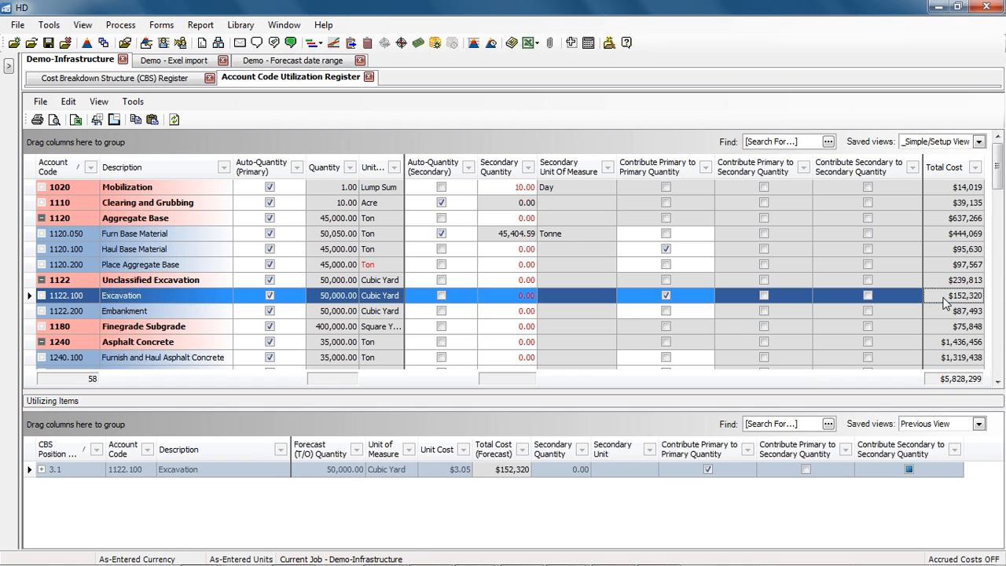
left_click(338, 471)
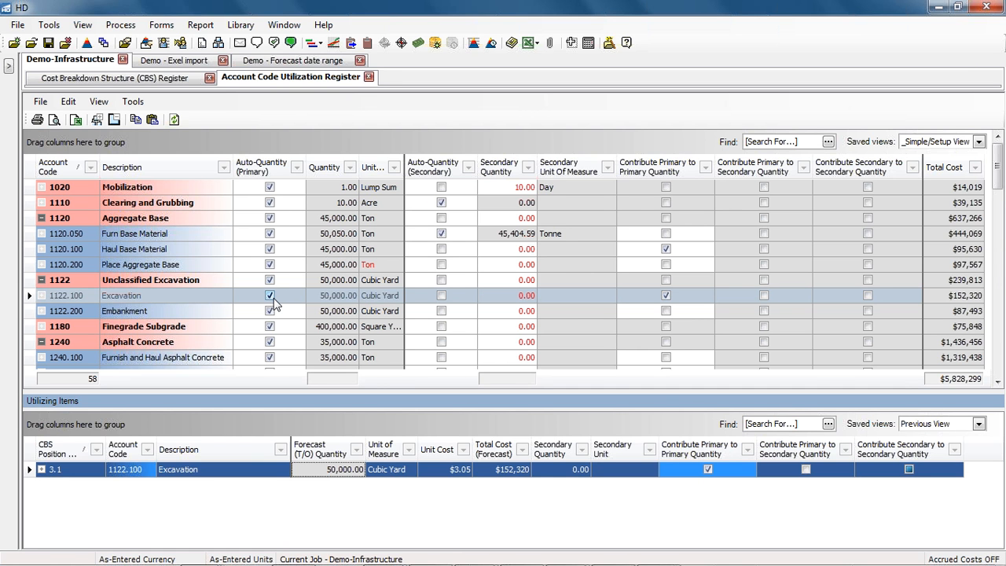
left_click(351, 298)
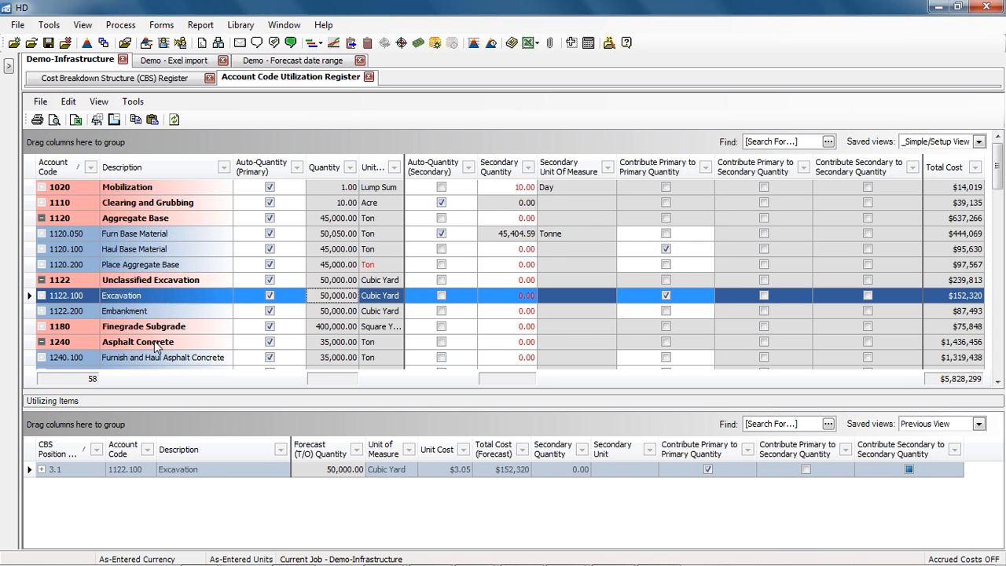
Examine how the primary quantity of 1122.100 Excavation contributes to its parent code 1122 Unclassified Excavation.
left_click(82, 282)
left_click(84, 297)
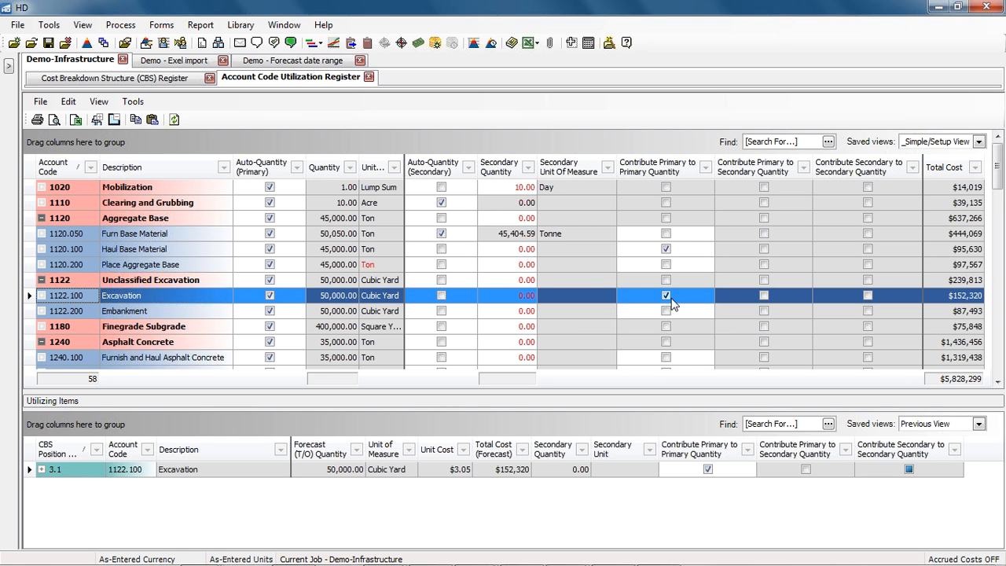
left_click(325, 286)
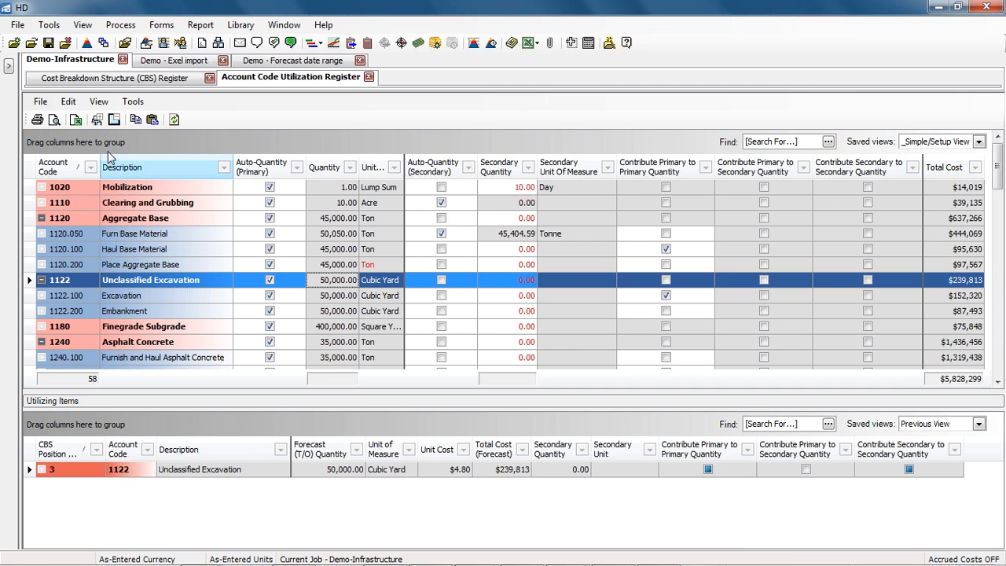
Show the default data blocks for 1122.100 Excavation and apply the _Benchmark Units/Man-hr saved view after viewing _Benchmark MH/Units.
left_click(99, 102)
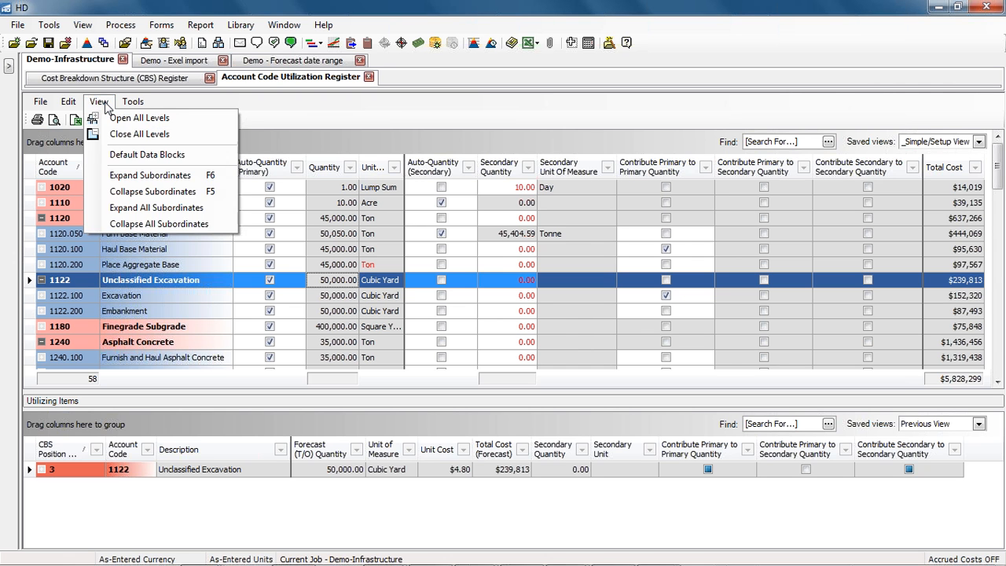
left_click(115, 155)
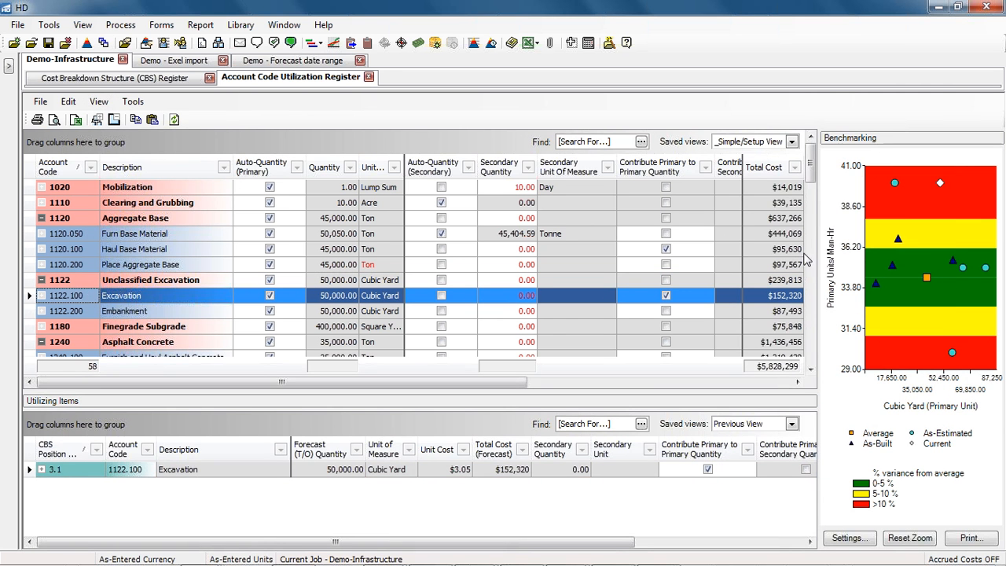
left_click(791, 141)
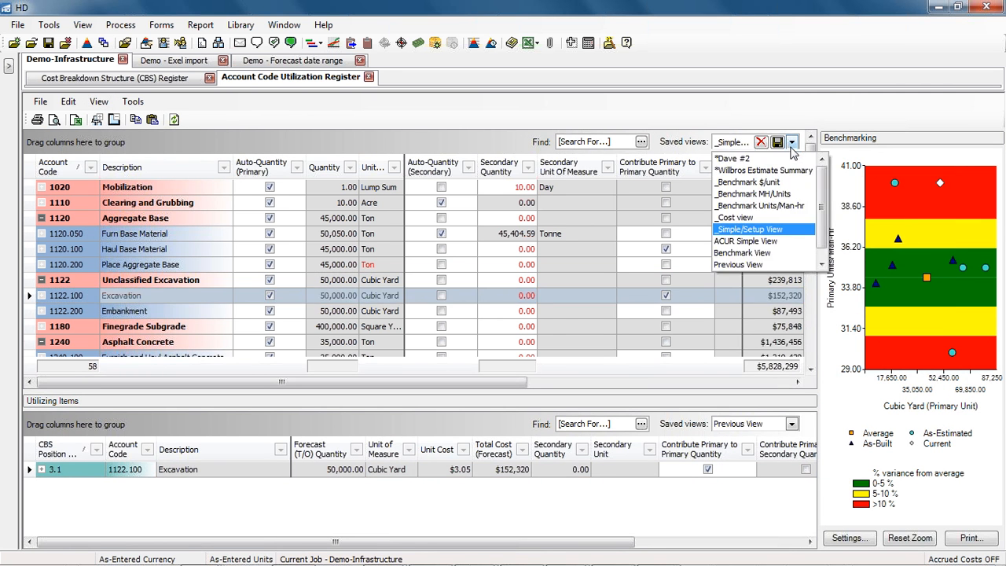
left_click(793, 195)
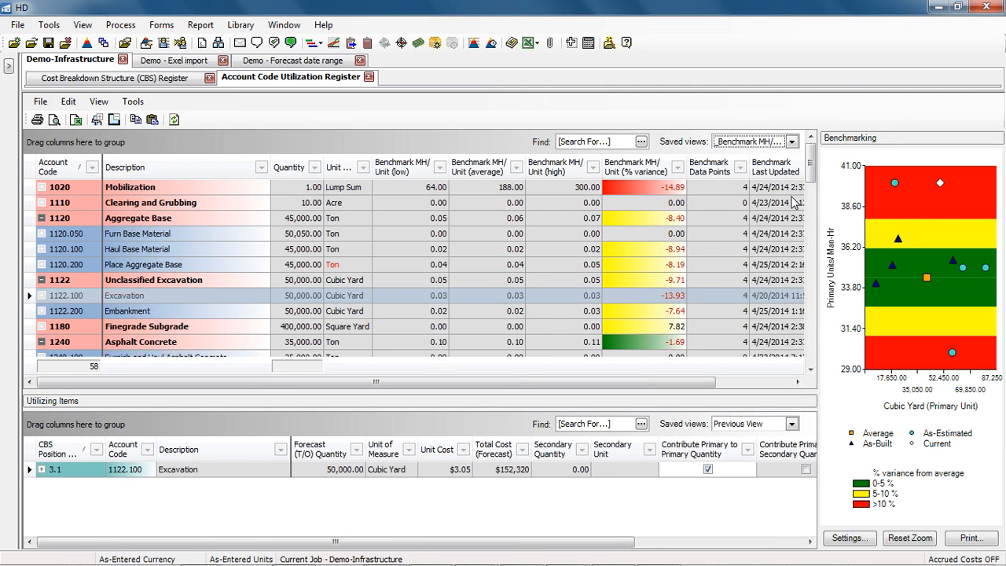
left_click(792, 141)
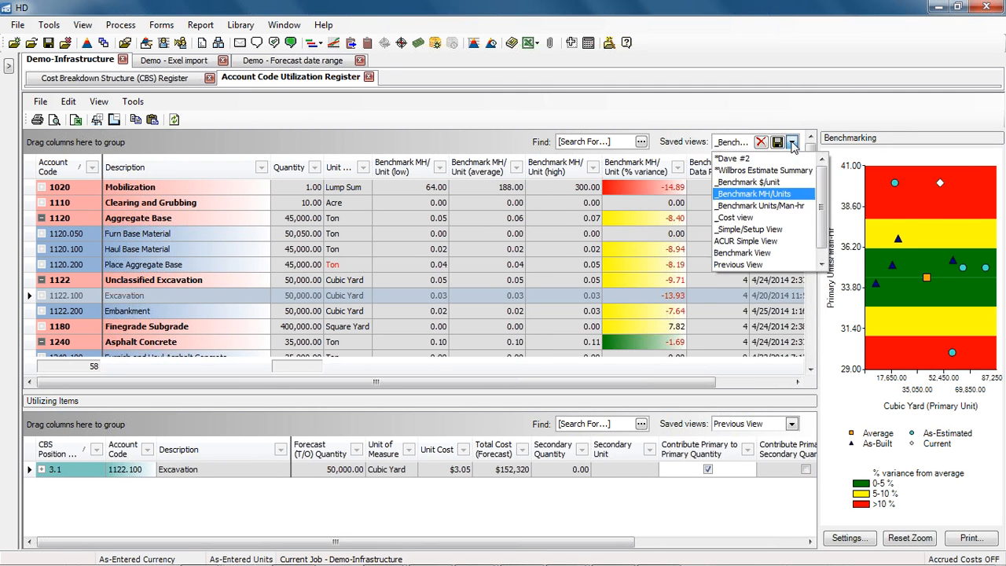
left_click(787, 205)
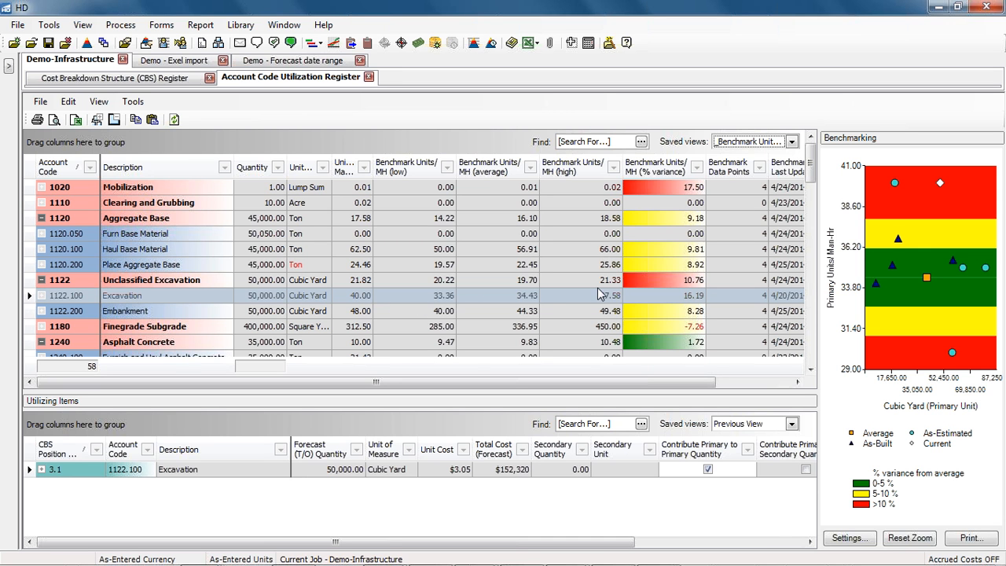
Check Excavation's benchmark variance and widen the Benchmarking chart to inspect its average, current and as-estimated data points.
left_click(683, 300)
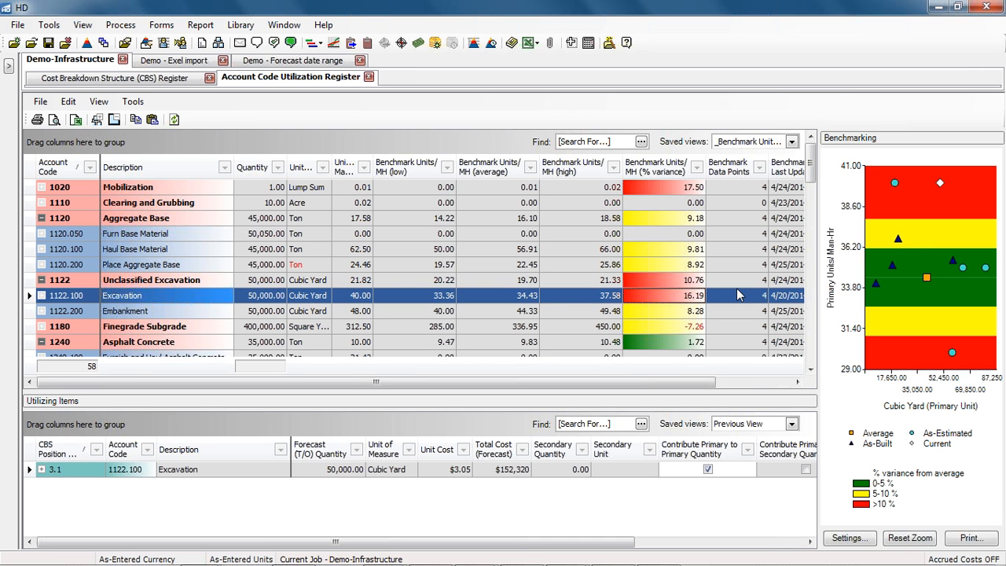
left_click_drag(818, 211, 758, 220)
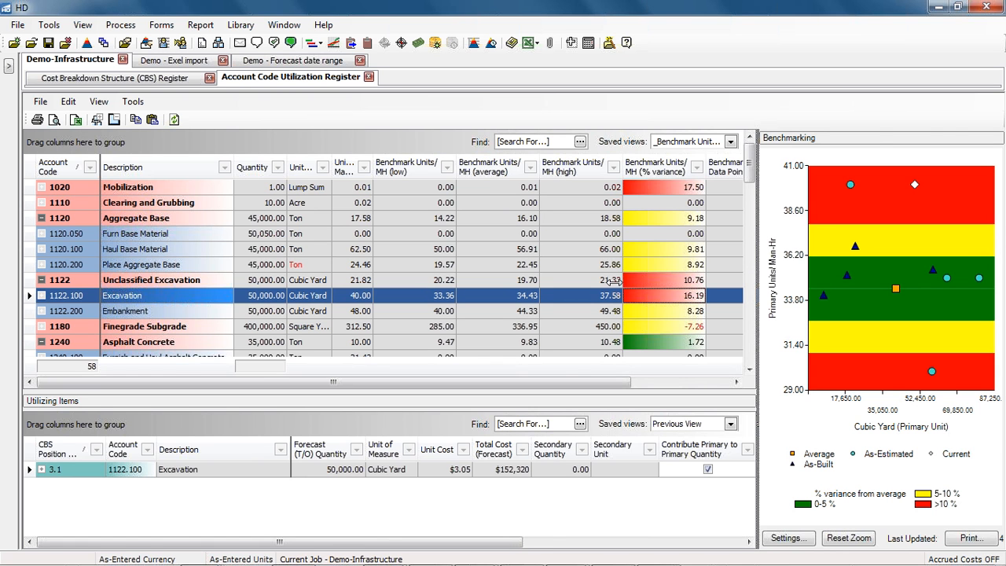
left_click_drag(602, 280, 602, 280)
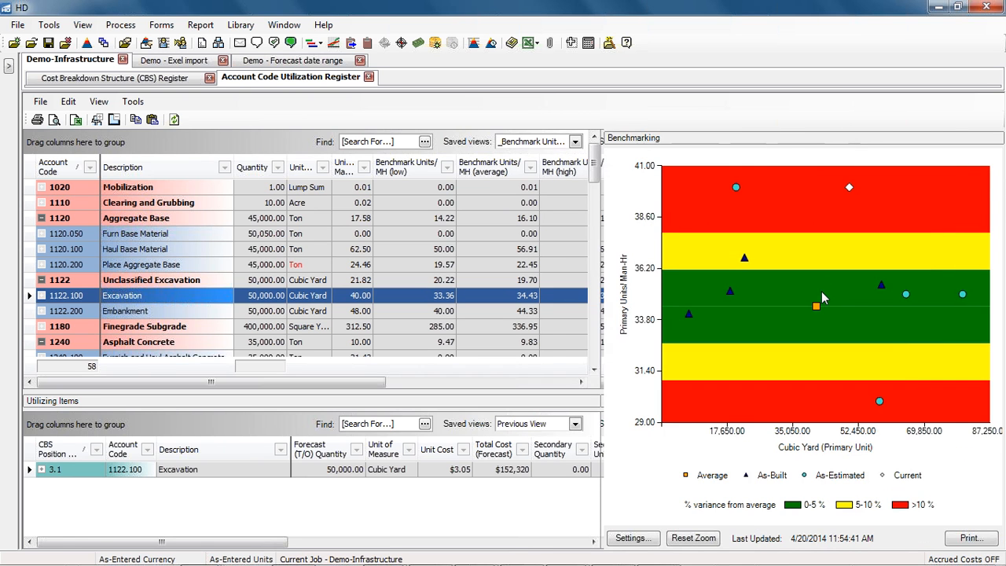
mouse_move(817, 311)
mouse_move(849, 190)
mouse_move(737, 189)
left_click_drag(603, 206, 639, 228)
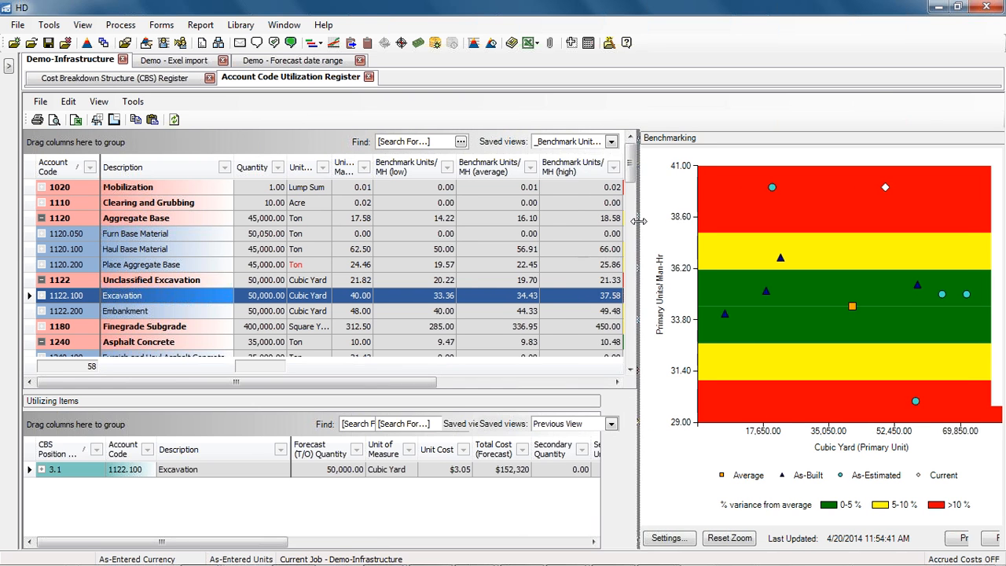
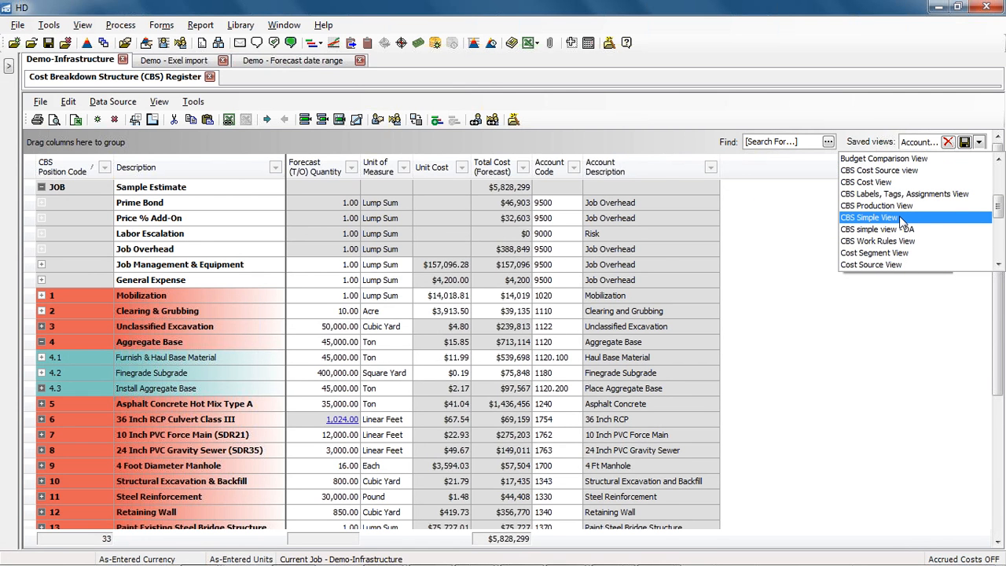
Apply the Schedule simple saved view to the CBS Register and select item 1 Mobilization.
left_click(901, 221)
scroll(896, 252, "down", 3)
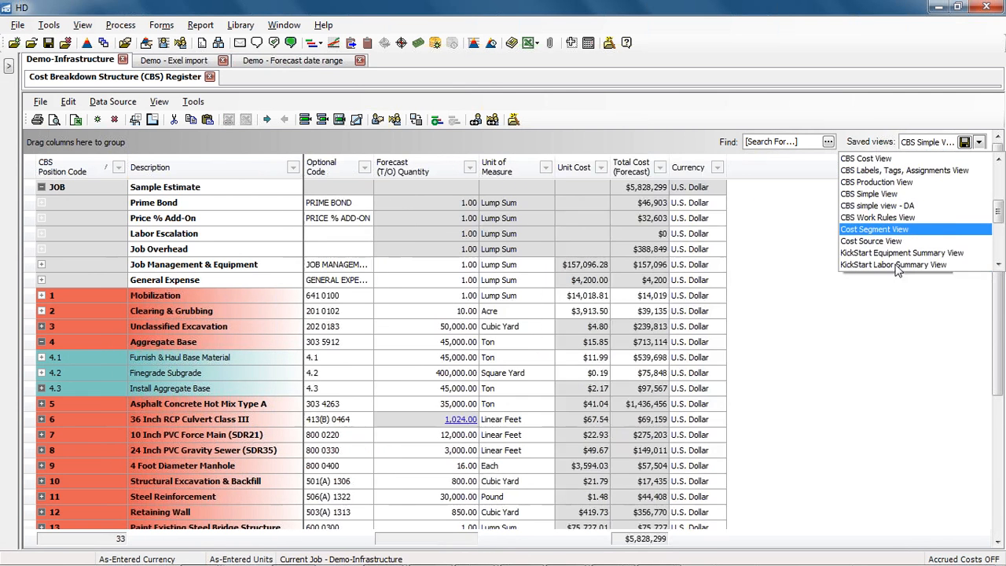
scroll(893, 271, "down", 2)
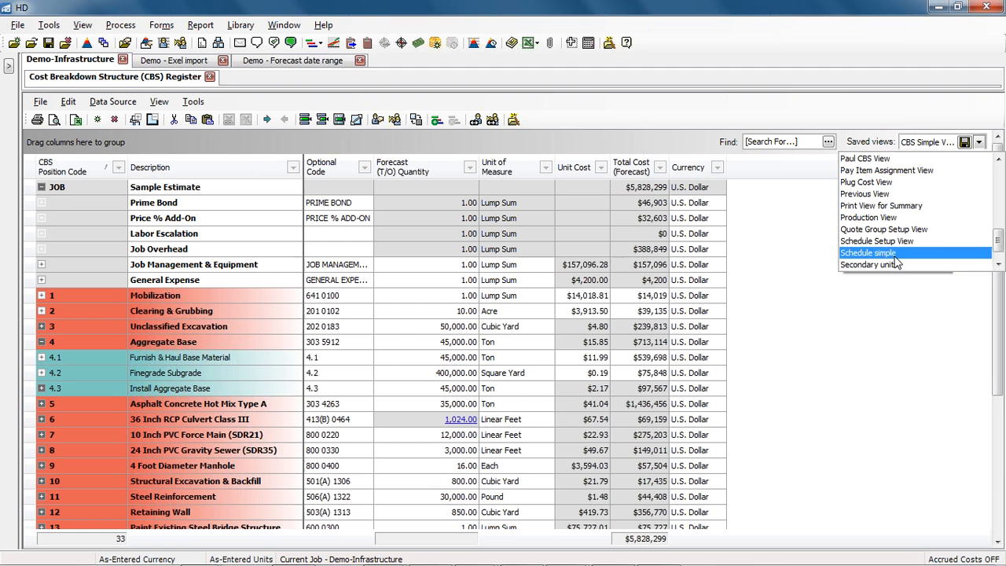
left_click(896, 253)
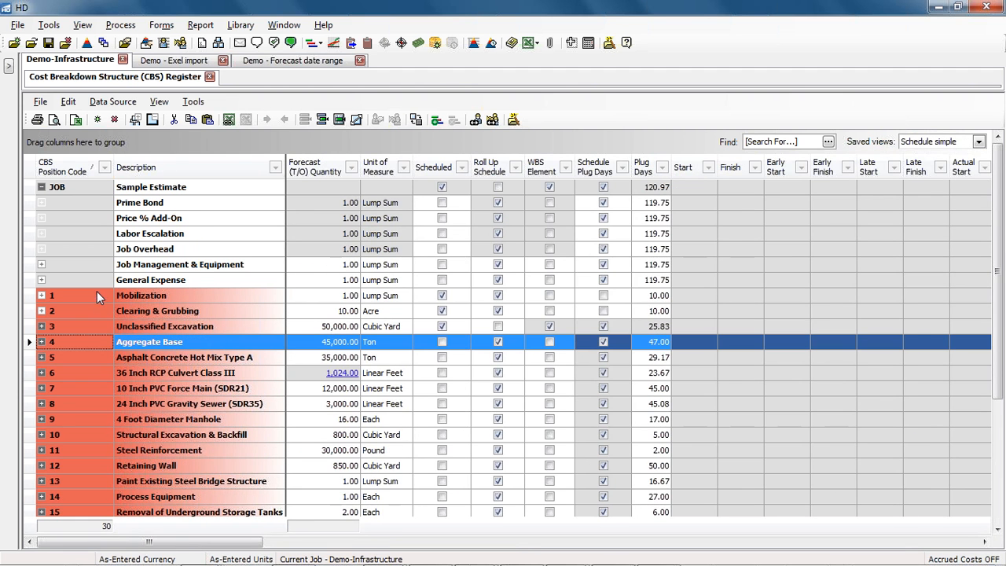
left_click(95, 297)
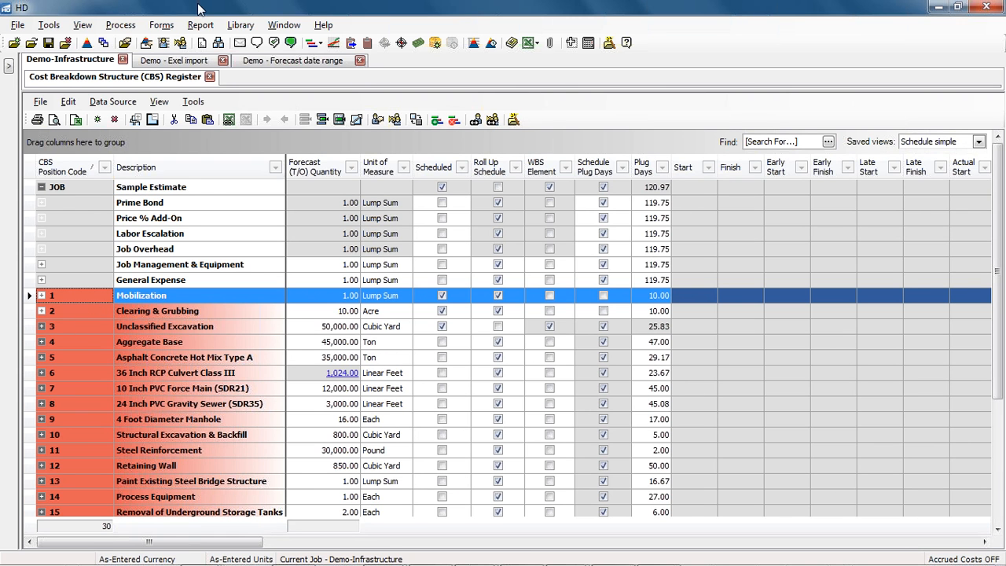
Review the Primavera schedule settings in Job Properties, including the cost item roll-up and mapping options, and close the form.
left_click(160, 27)
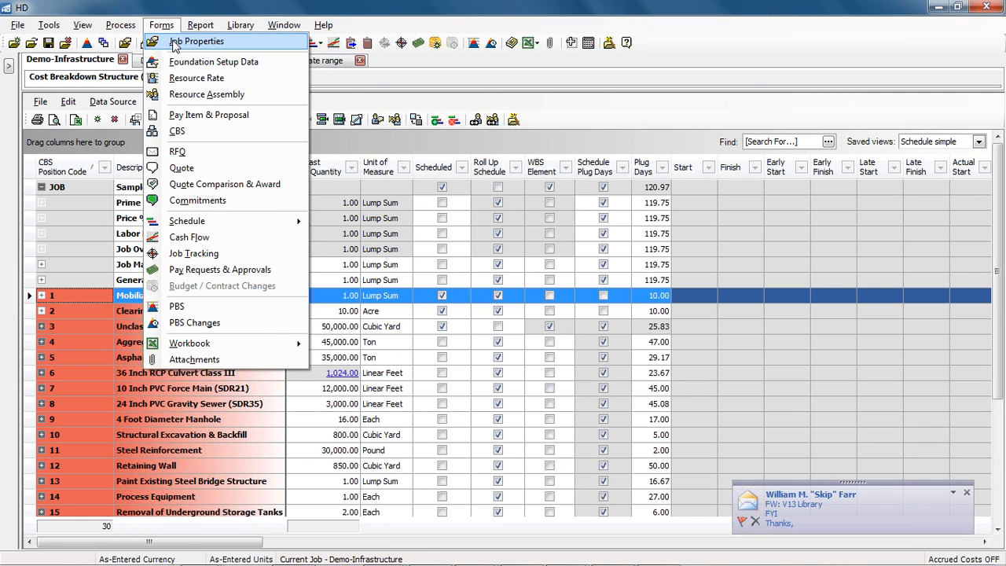
left_click(175, 44)
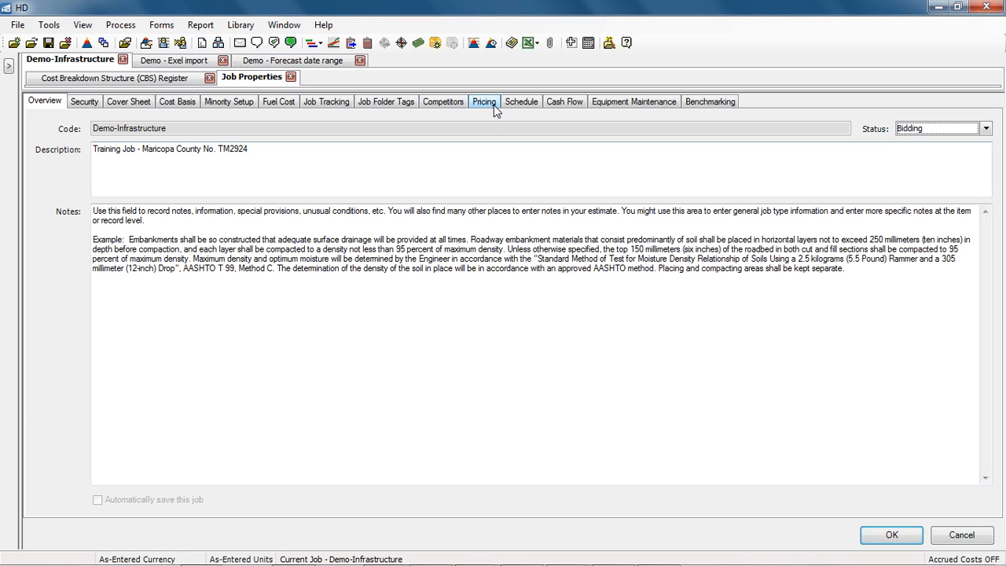
left_click(518, 103)
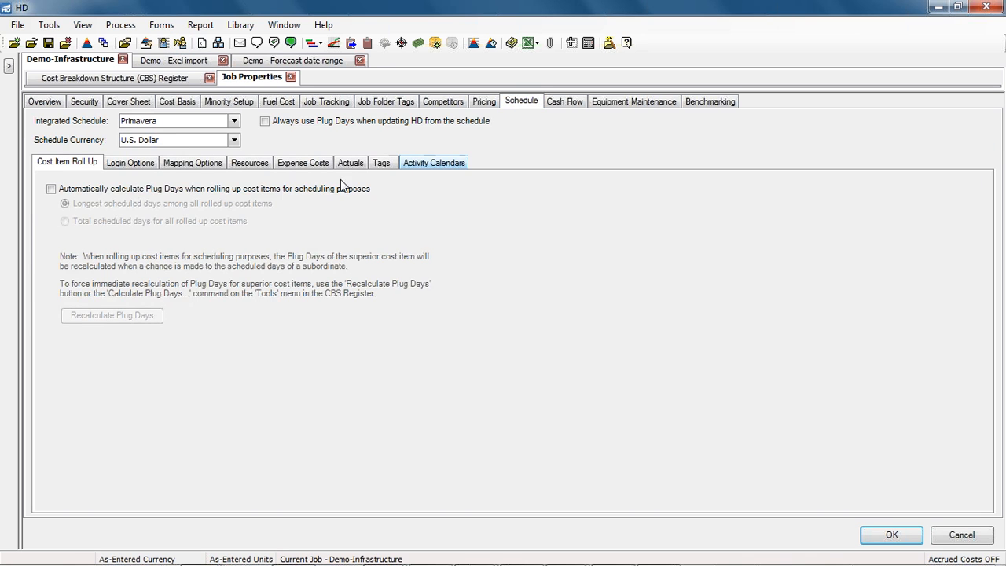
left_click(209, 171)
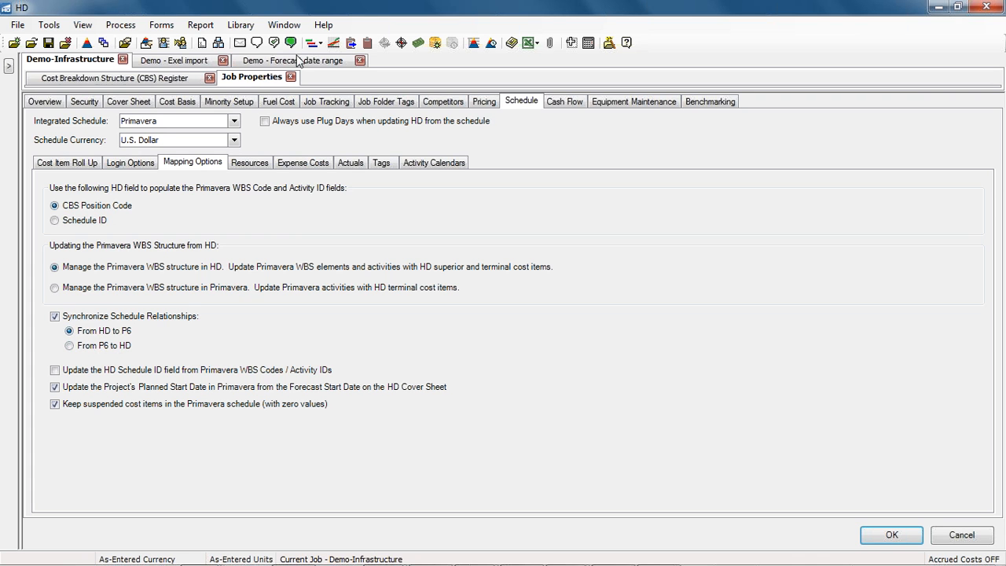
left_click(291, 77)
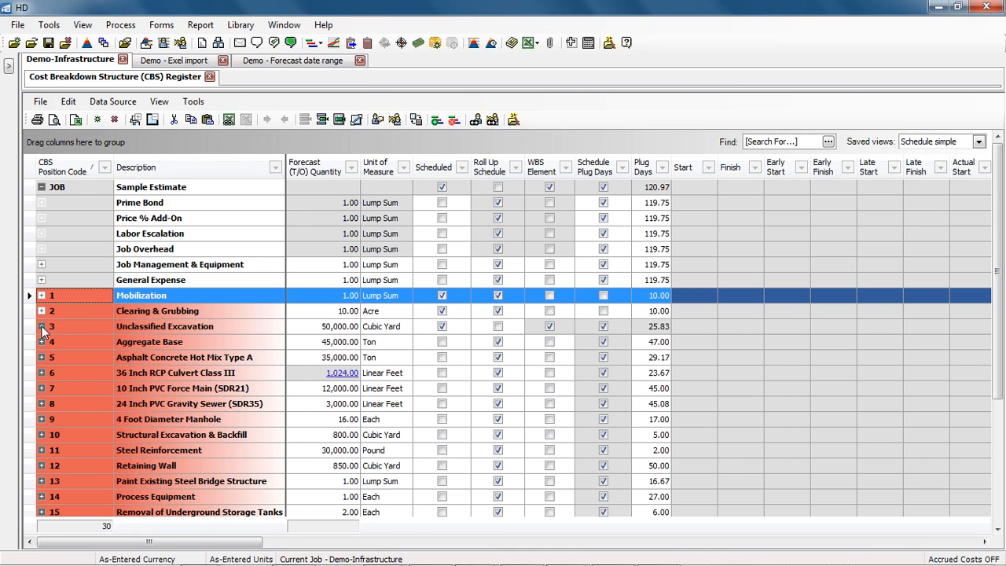
Expand item 3 Unclassified Excavation in the CBS Register and open the cost item record of 2 Clearing & Grubbing.
left_click(42, 326)
left_click(67, 292)
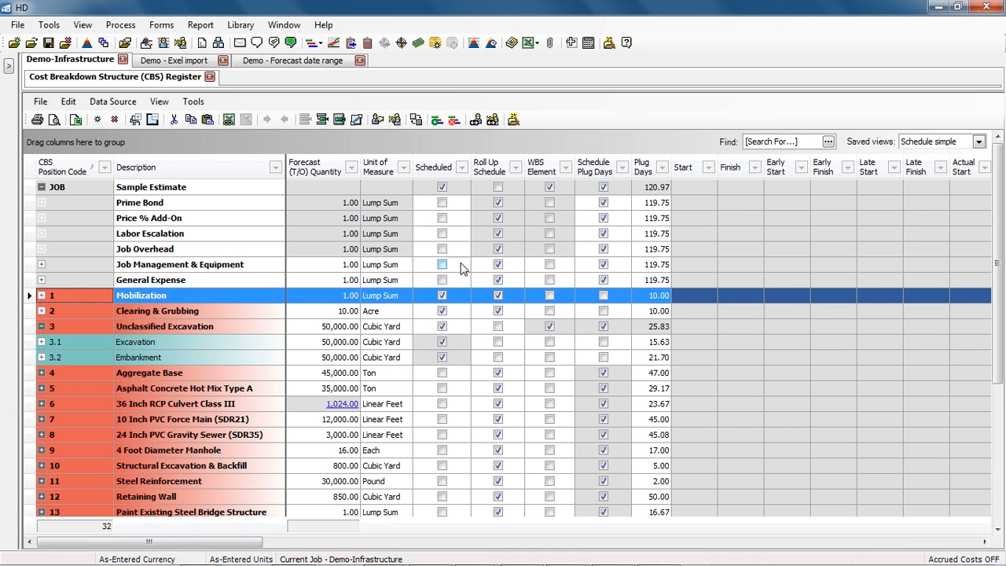
left_click(95, 314)
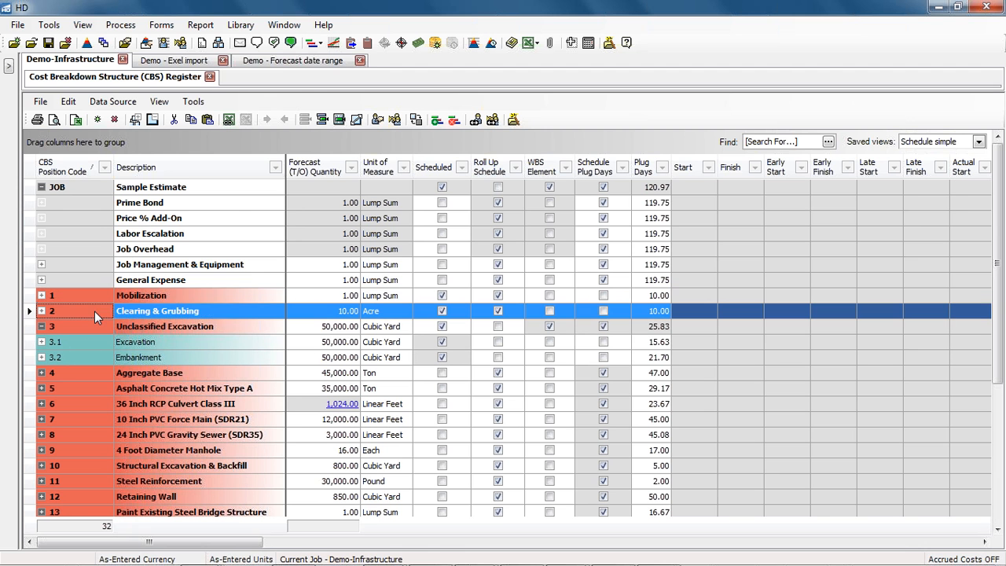
right_click(94, 311)
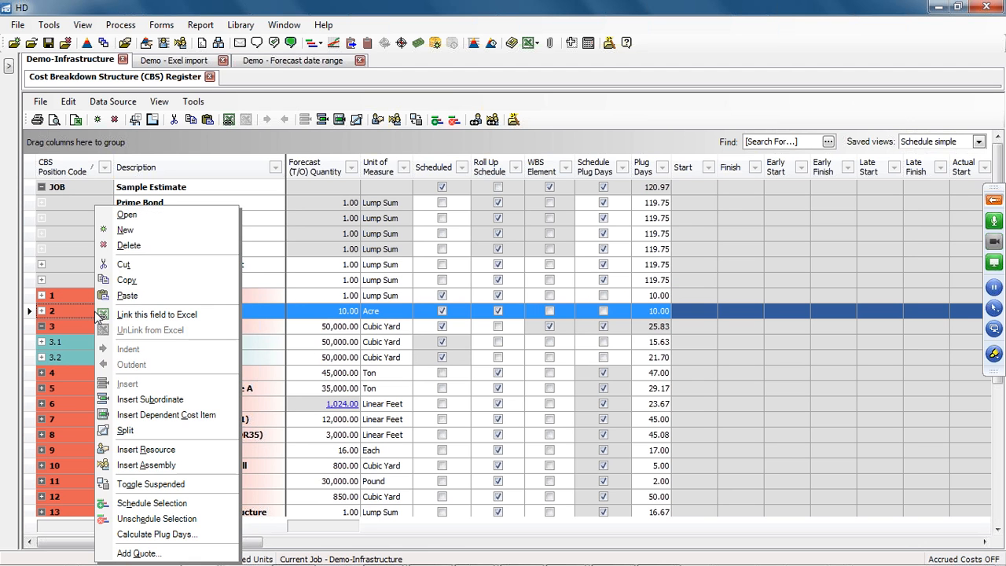
left_click(127, 214)
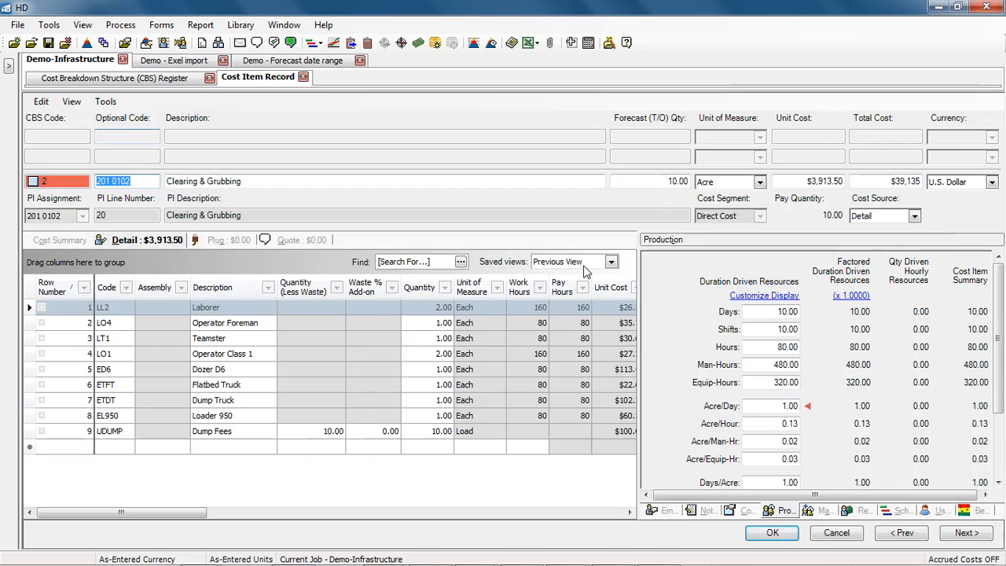
Show the Schedule data block of Clearing & Grubbing and undock it into a floating window over the record.
left_click(896, 511)
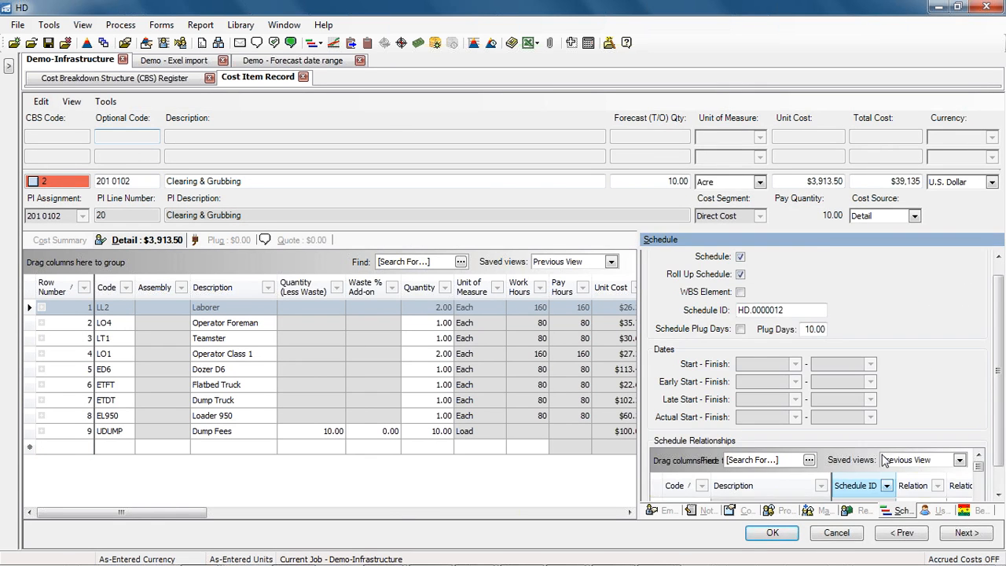
left_click_drag(827, 242, 495, 75)
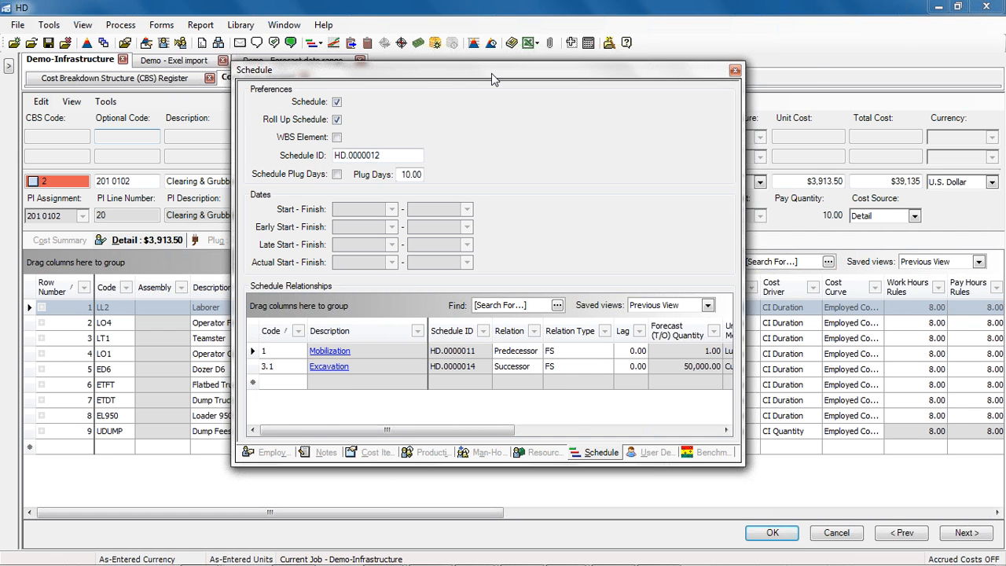
left_click_drag(491, 79, 558, 85)
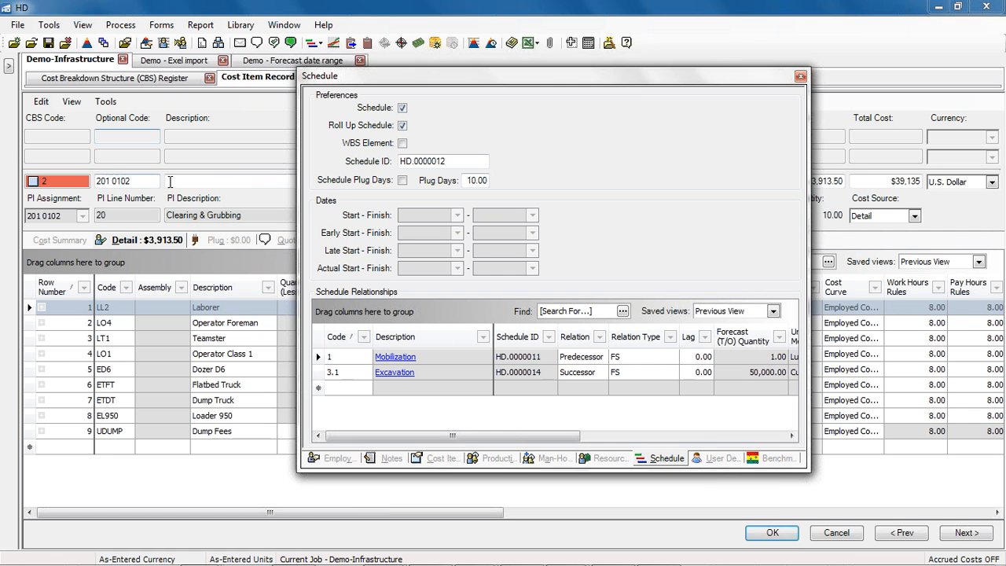
Choose item 1 Mobilization from the CBS Register as the predecessor in Clearing & Grubbing's schedule relationships.
double_click(365, 358)
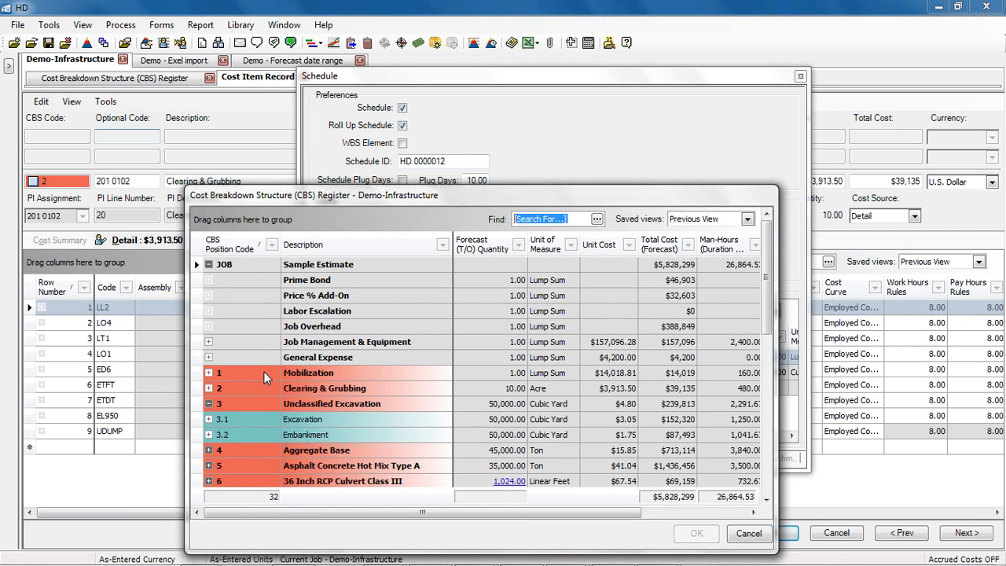
left_click(264, 372)
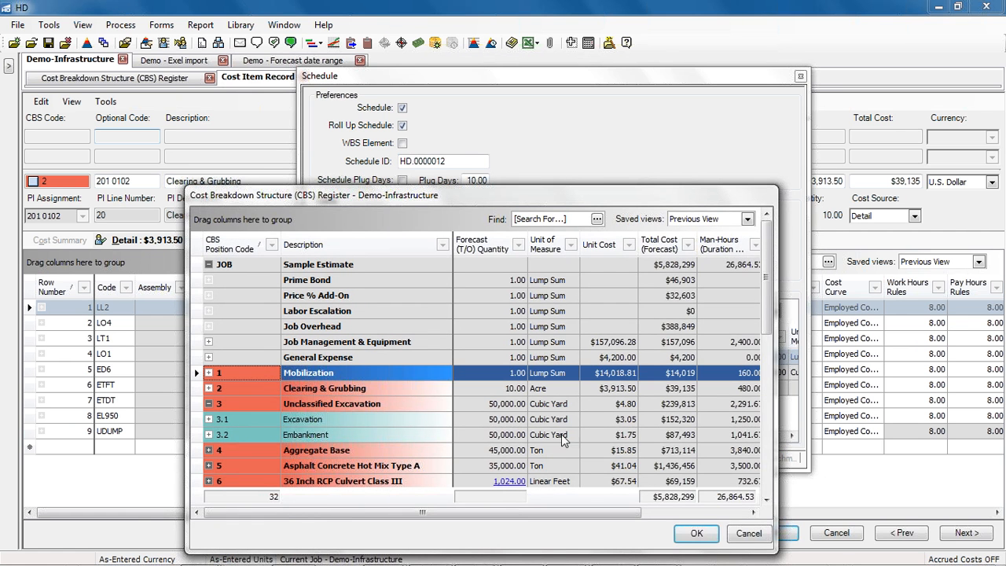
left_click(675, 532)
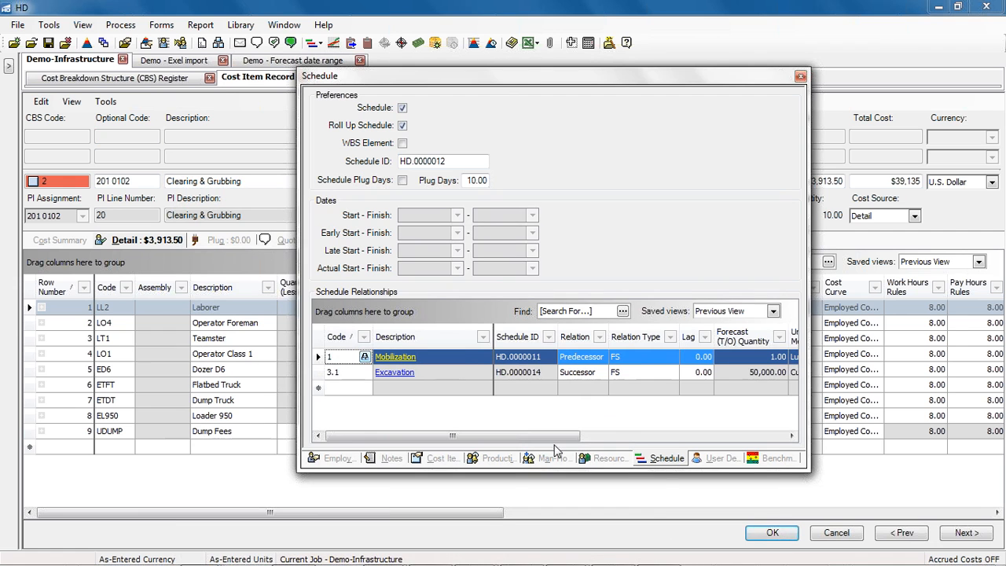
Check the relation type field of the Mobilization predecessor and dock the floating Schedule block back into the record.
left_click_drag(557, 445, 585, 441)
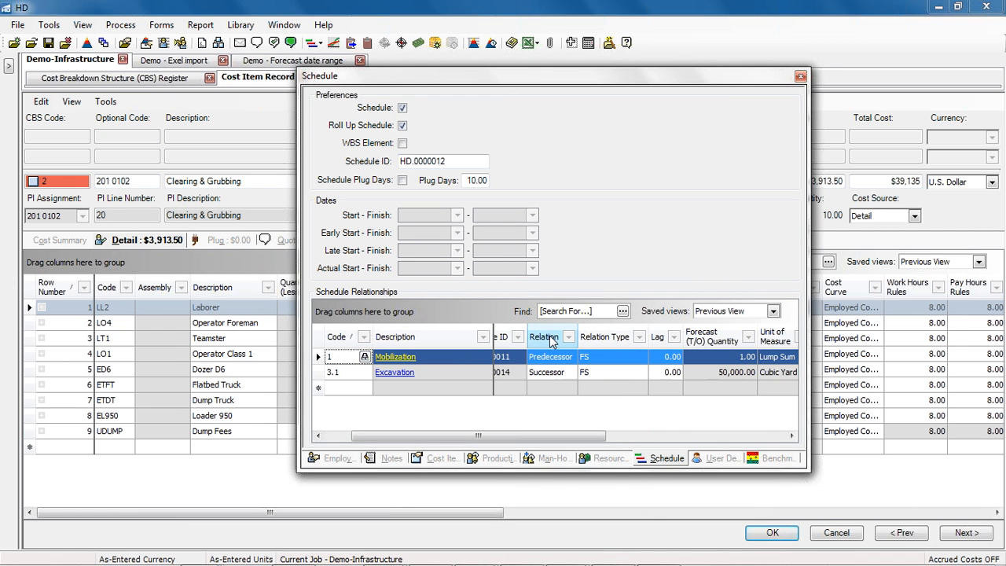
left_click(643, 360)
left_click(644, 369)
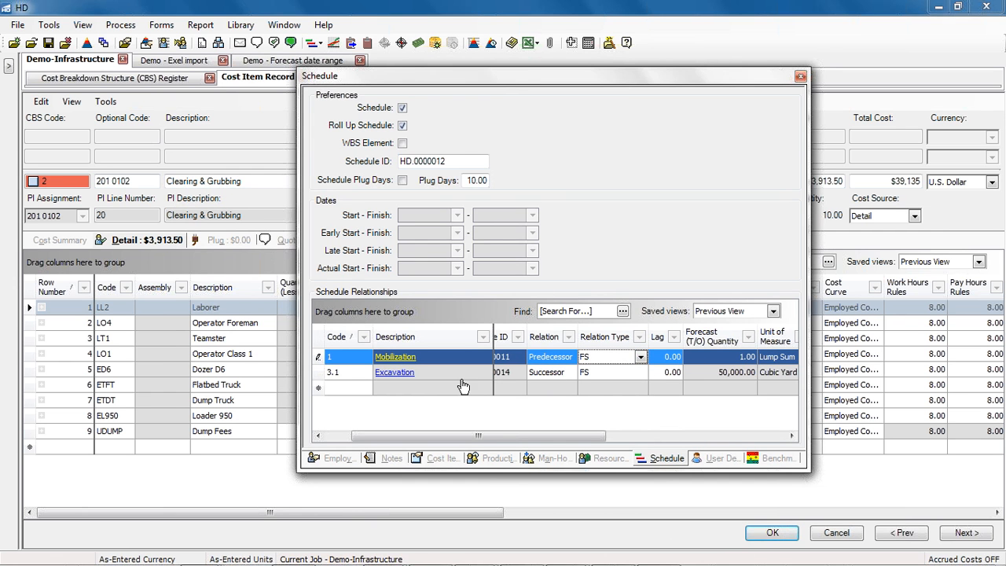
double_click(616, 79)
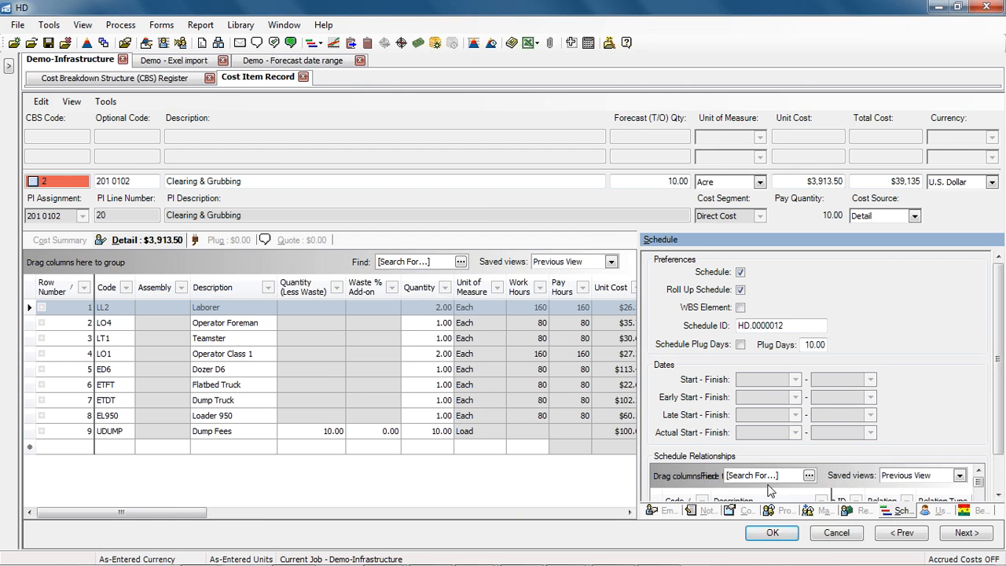
Return to the CBS Register and update Primavera from HD with Schedule Relationships included.
left_click(189, 79)
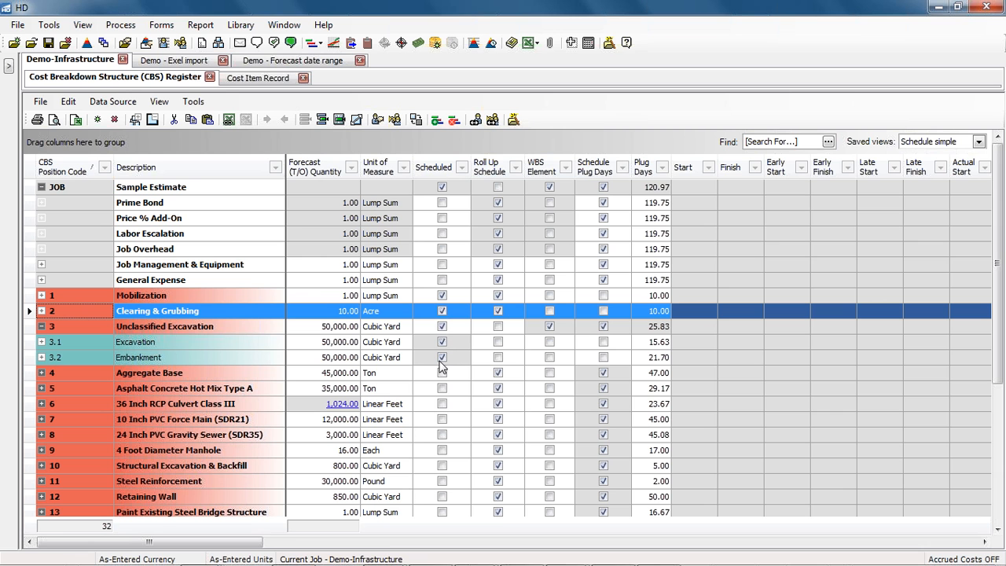
left_click(161, 26)
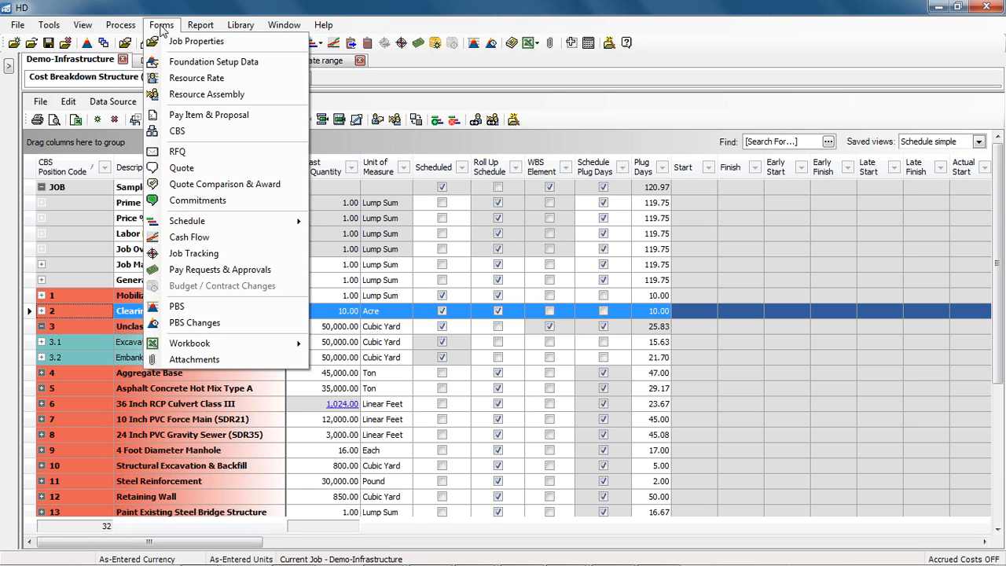
mouse_move(235, 221)
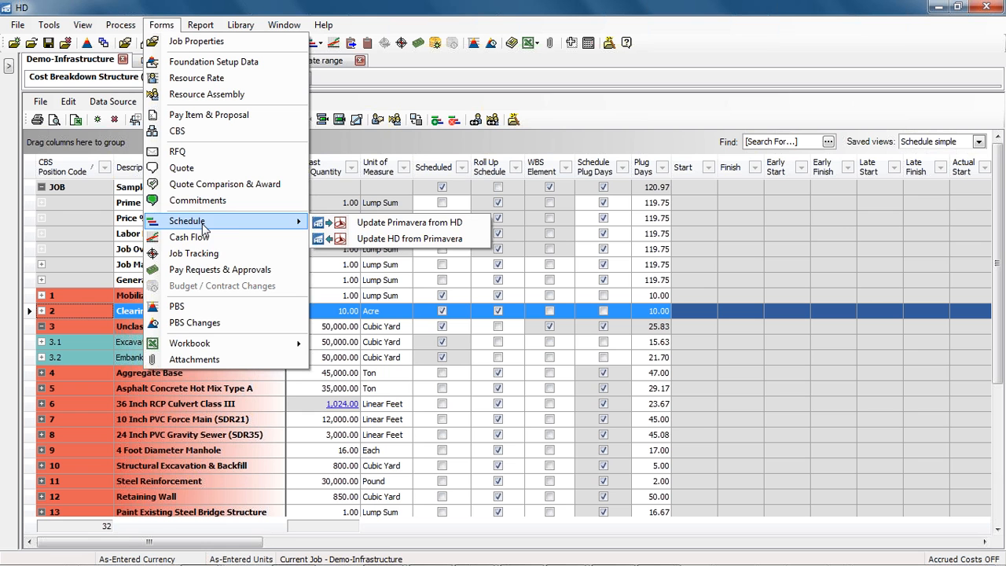
left_click(363, 226)
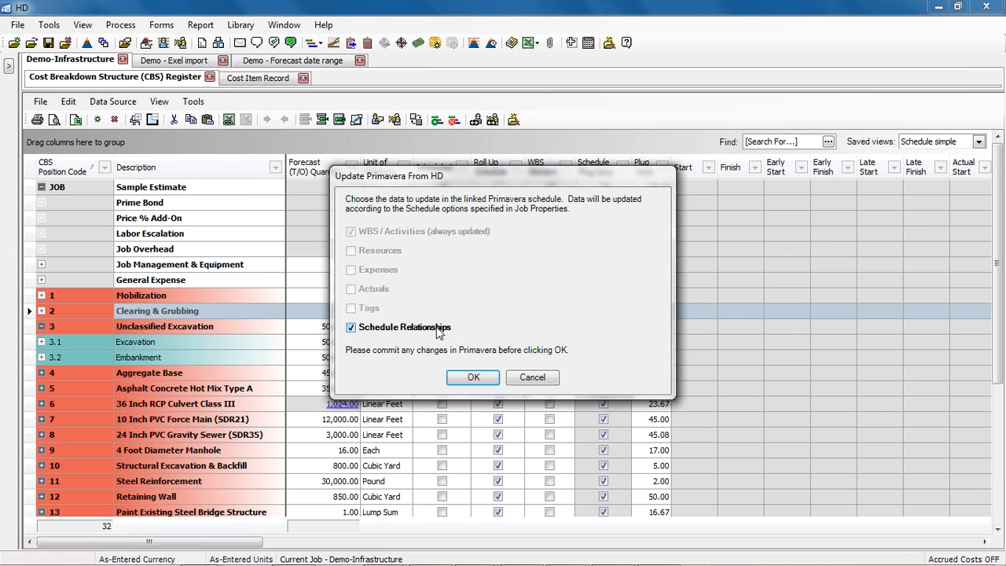
left_click(475, 378)
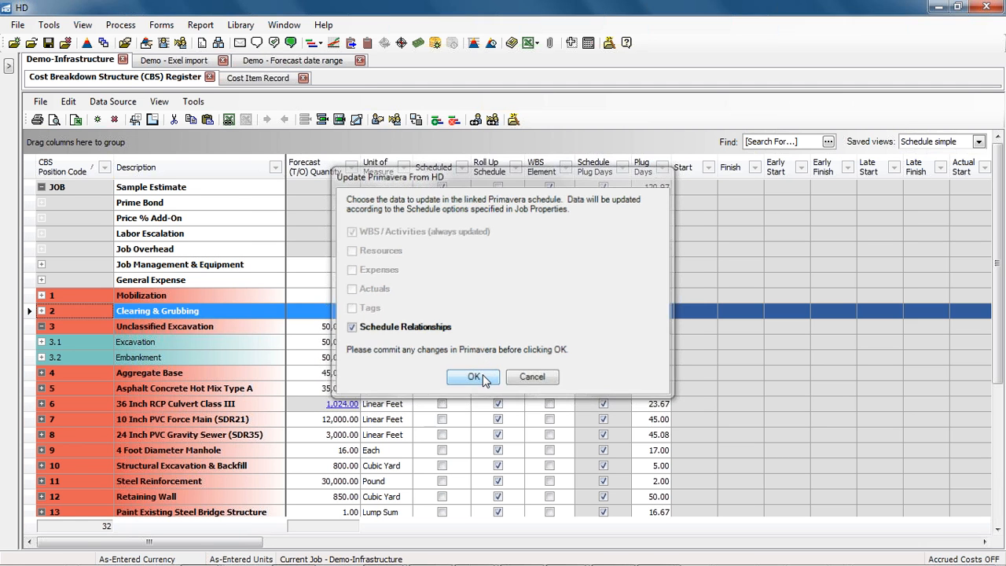
left_click(528, 316)
left_click(529, 316)
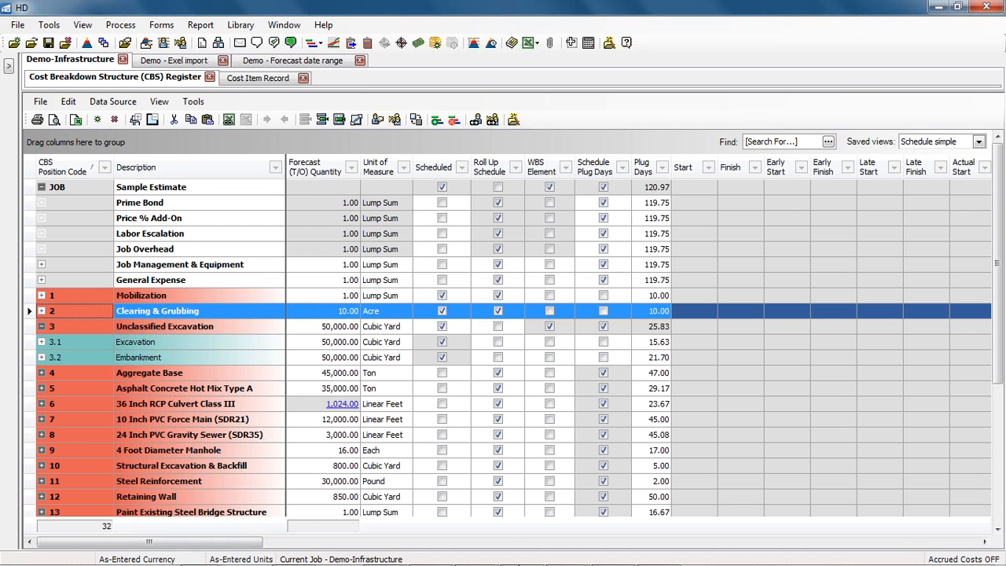
Switch to Primavera P6 and open the Demo-Infrastructure project under BID*BUILD.
left_click(612, 550)
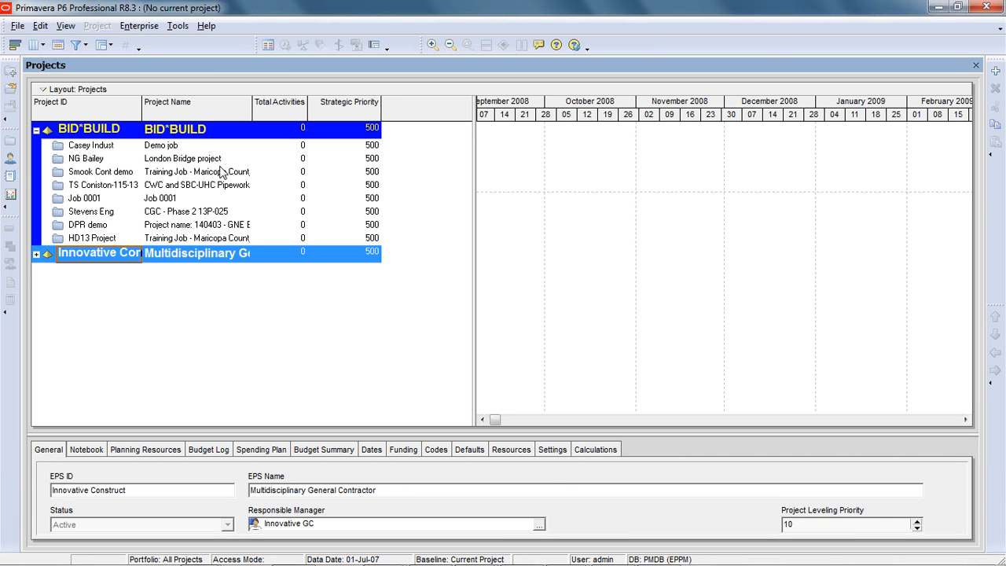
left_click(122, 255)
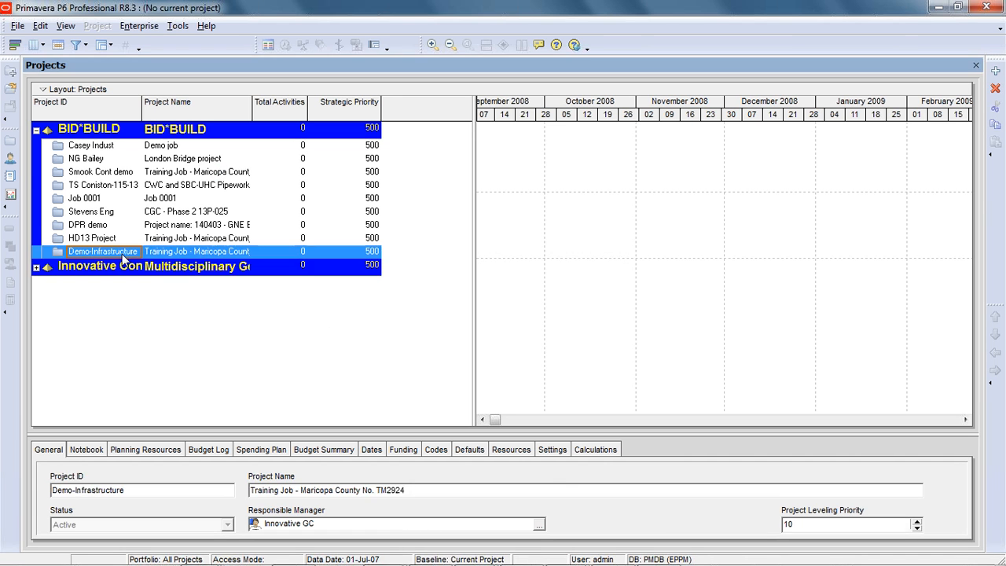
right_click(122, 254)
left_click(177, 198)
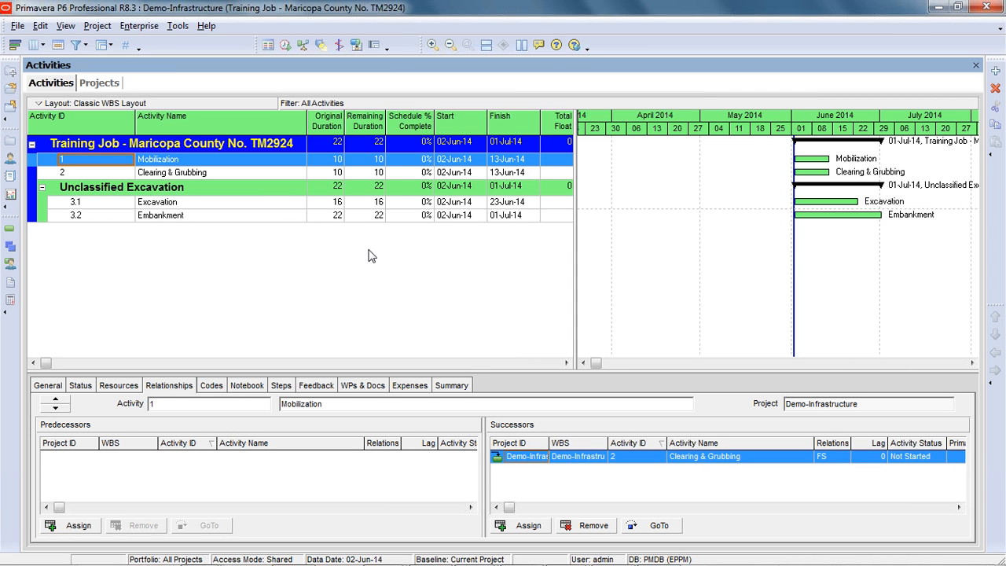
Schedule the Demo-Infrastructure project and inspect the predecessor and successor of activity 2 Clearing & Grubbing.
key("F9")
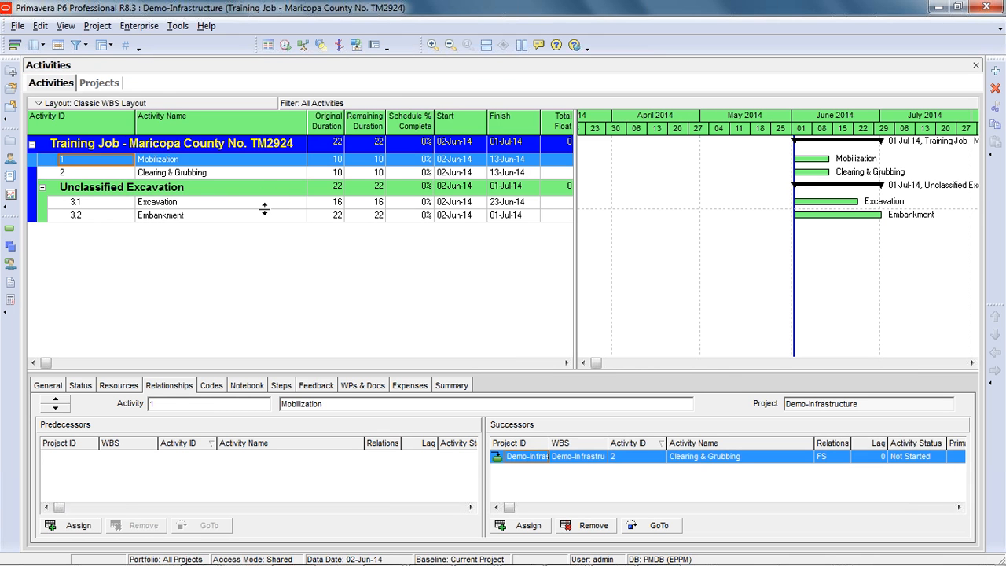
left_click(668, 245)
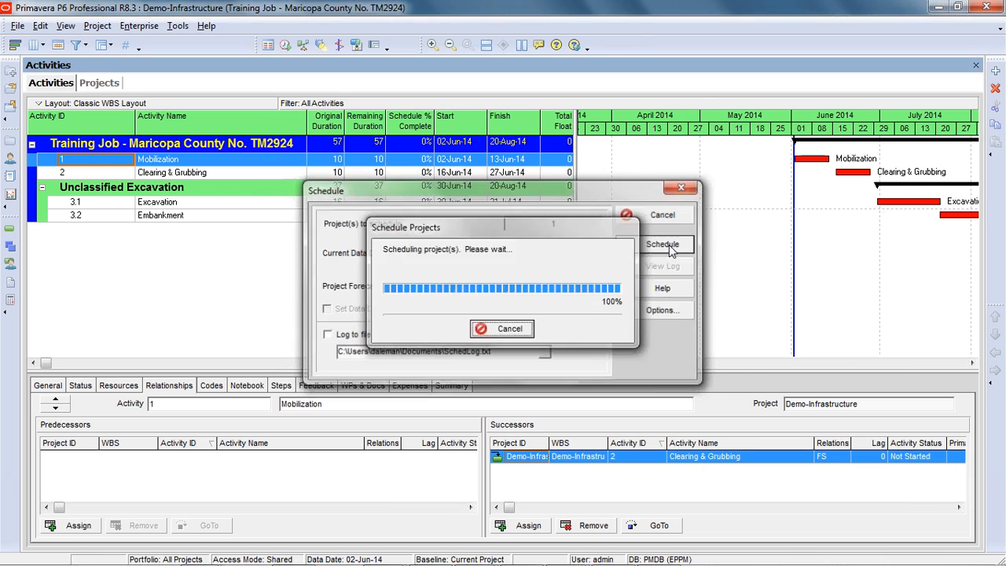
left_click(120, 175)
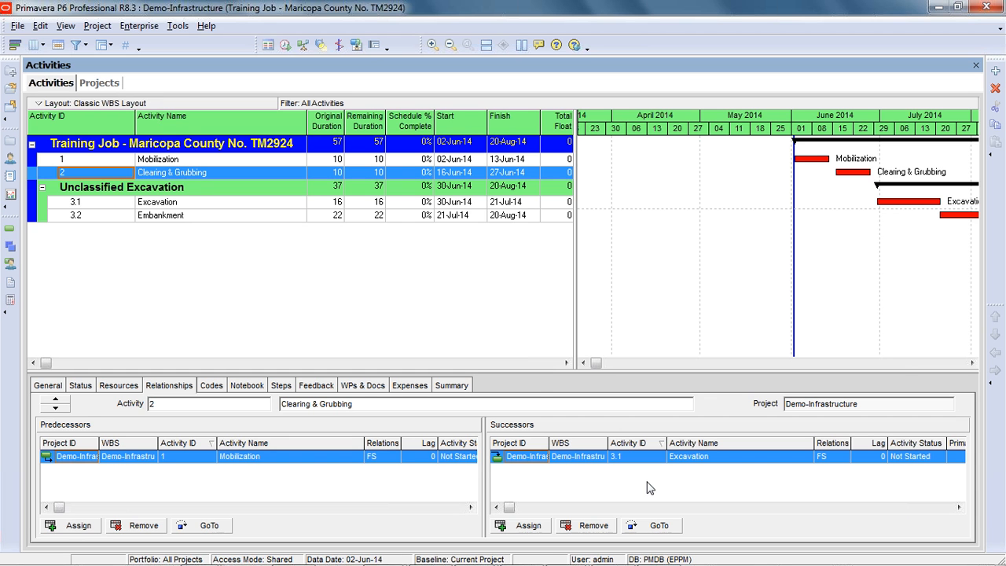
Switch back to HD, suspend item 2 Clearing & Grubbing in the CBS Register, and save the job.
key("alt+Tab")
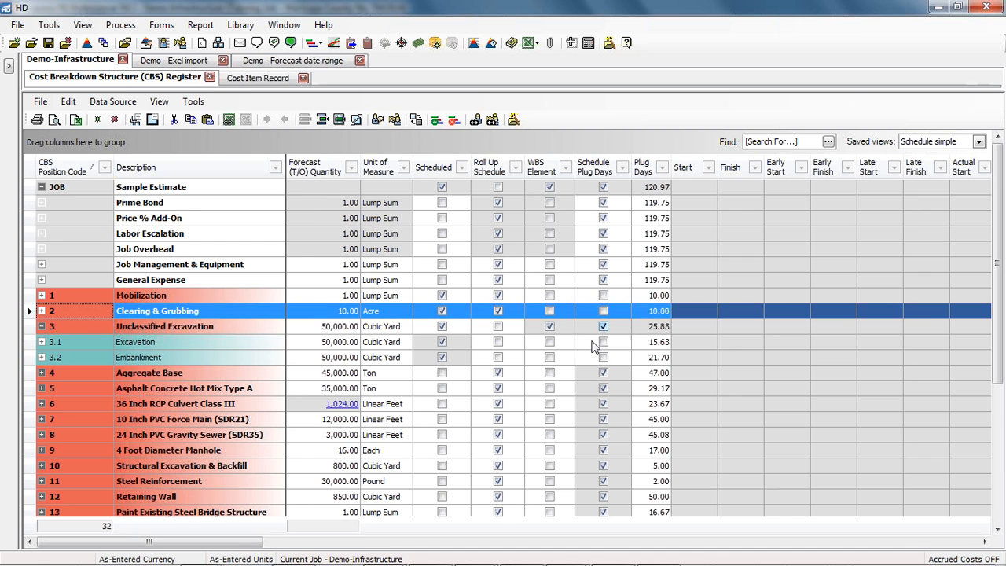
left_click_drag(230, 544, 945, 545)
left_click(817, 314)
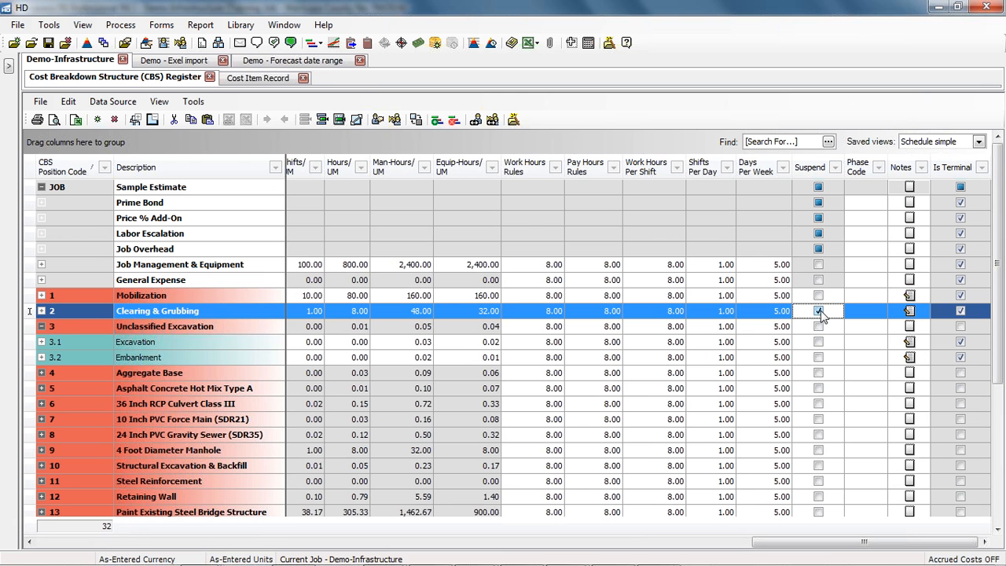
left_click(48, 42)
left_click(460, 350)
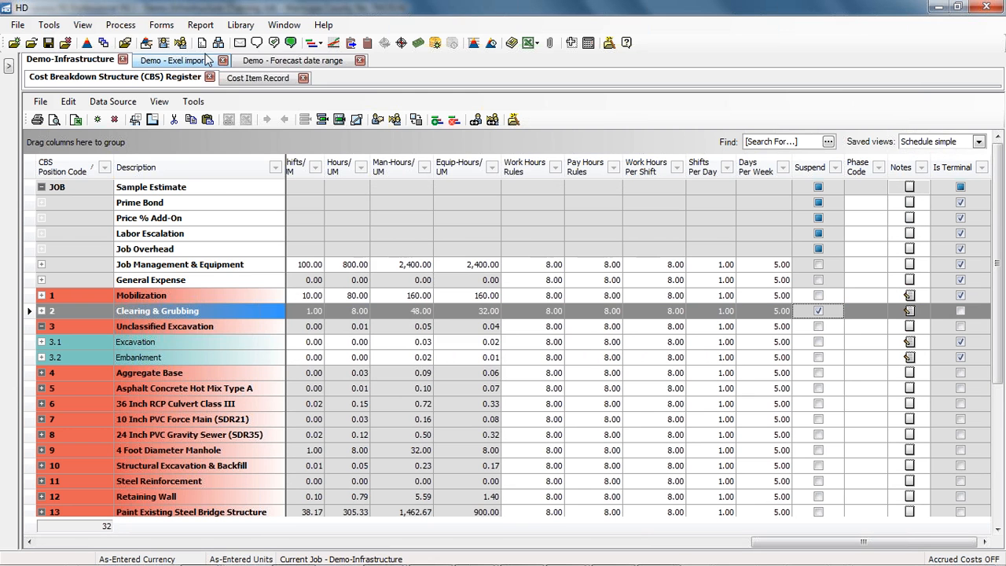
Update Primavera from HD for the Demo-Infrastructure job with Schedule Relationships included.
left_click(155, 26)
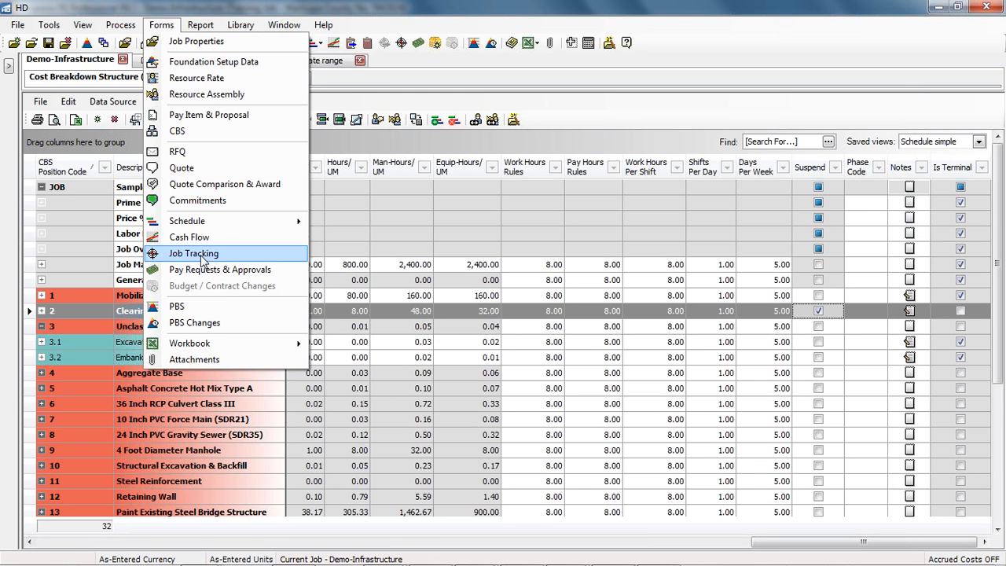
mouse_move(239, 225)
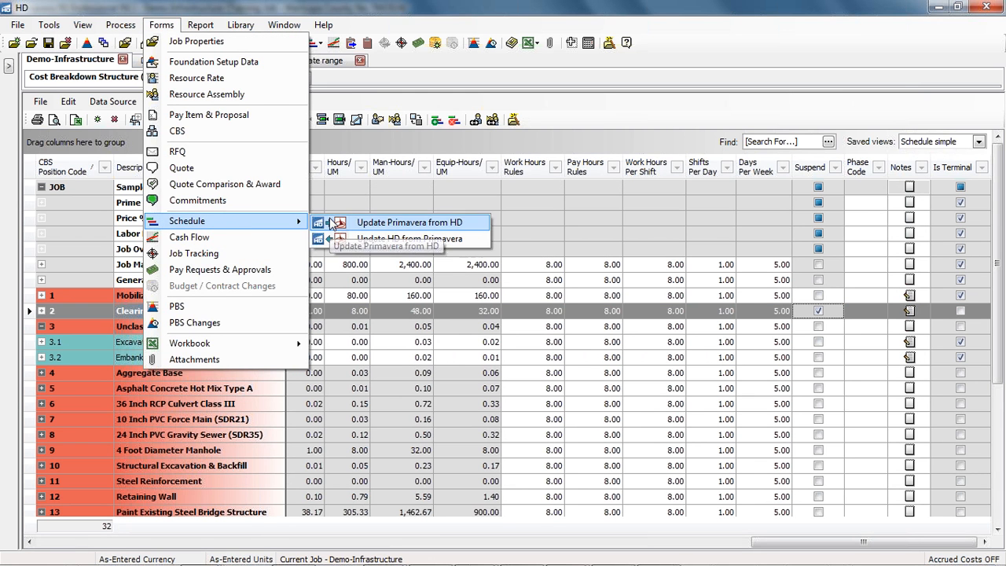
left_click(333, 223)
left_click(465, 378)
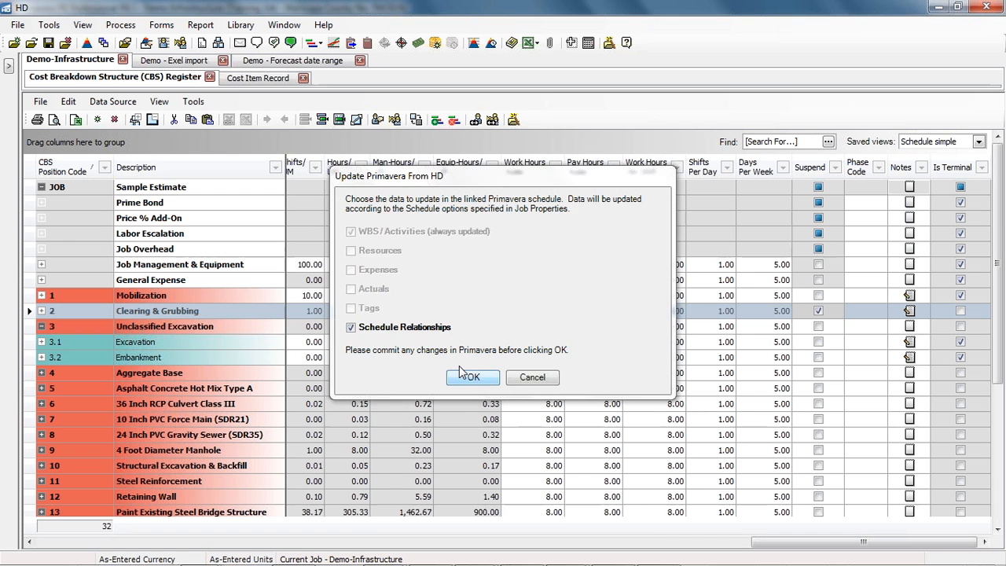
left_click(521, 377)
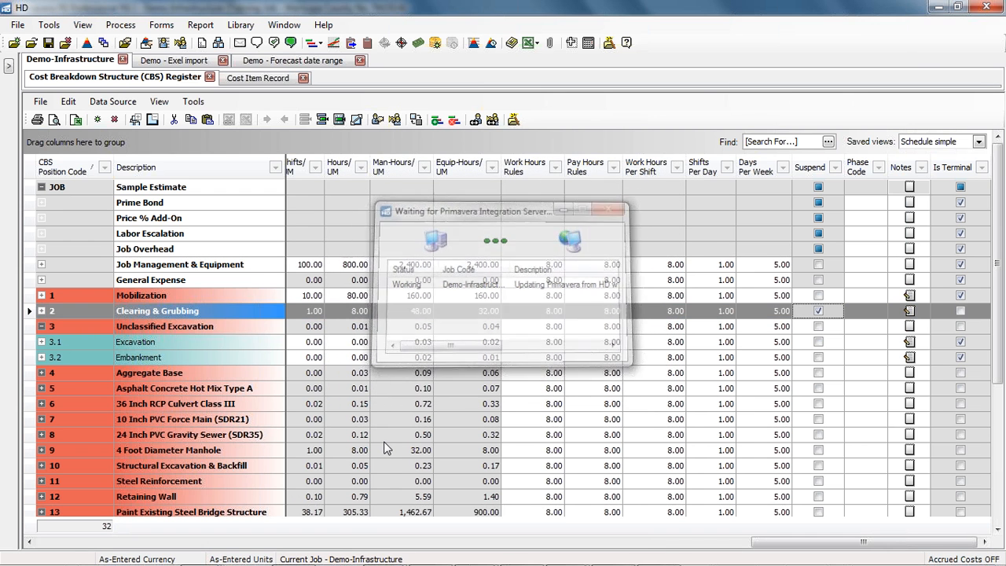
Switch to Primavera P6, refresh the project to check activity 2 Clearing & Grubbing, and return to HD.
key("alt+Tab")
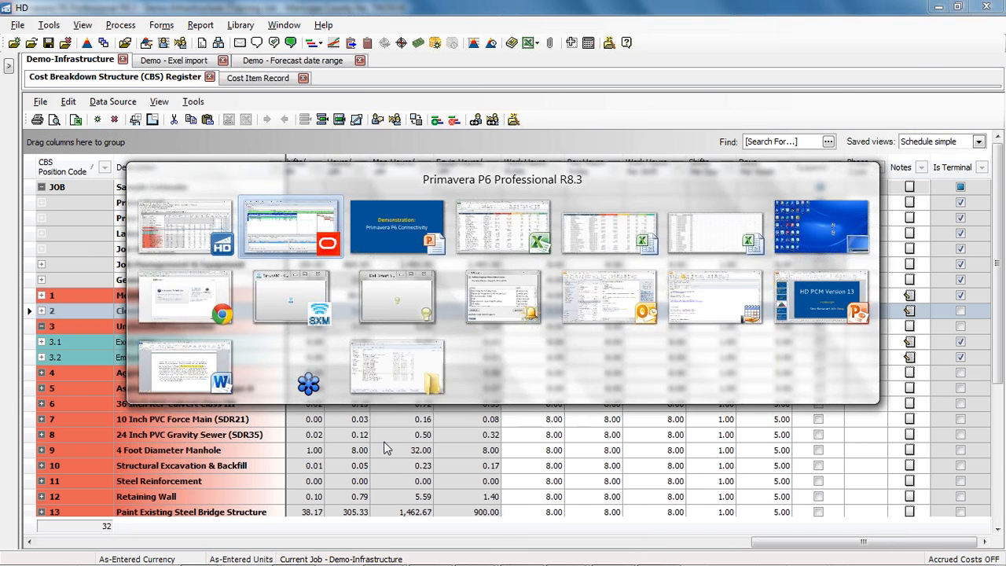
key("F5")
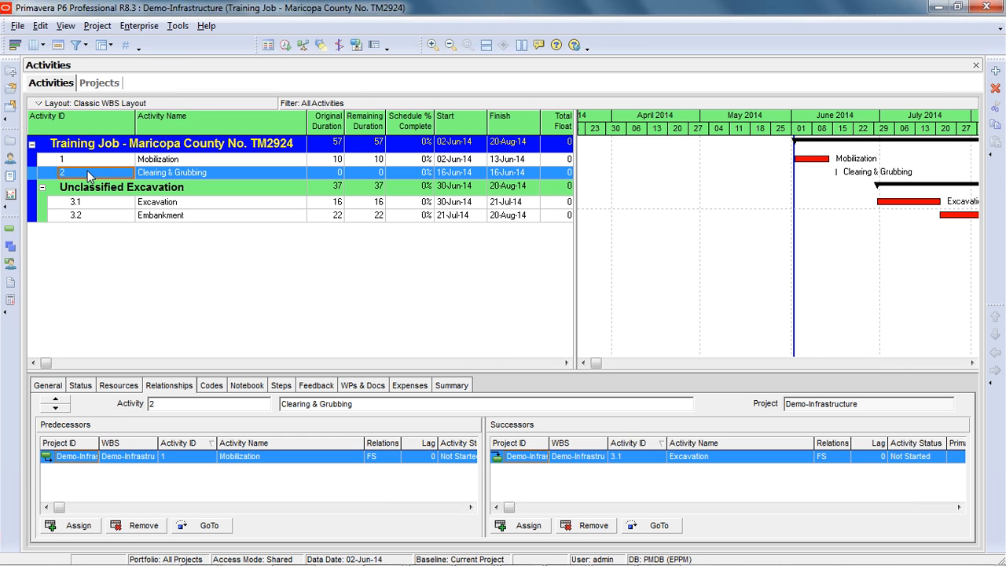
key("alt+Tab")
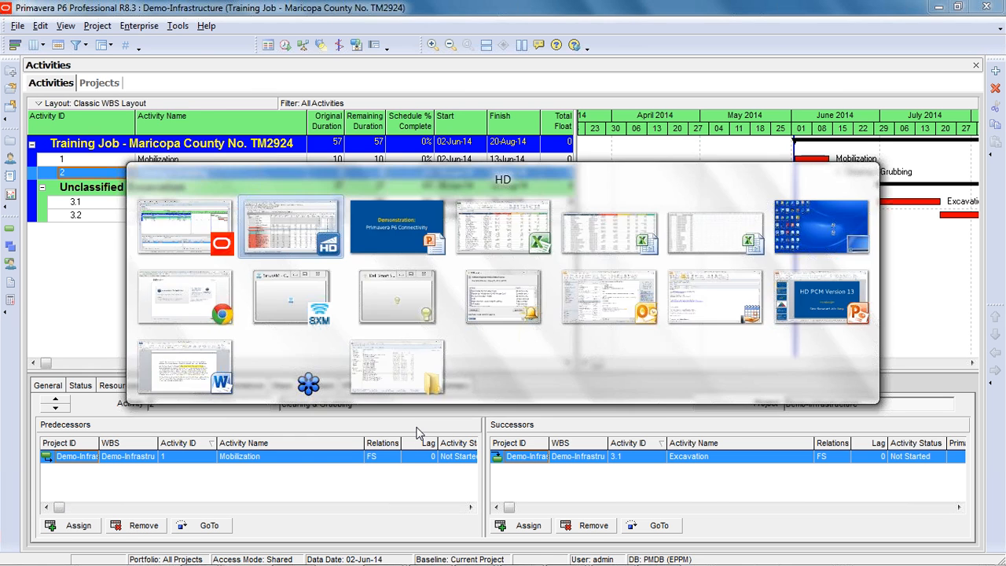
Switch to the running PowerPoint slide show and advance to the Microsoft Excel Connectivity slide.
mouse_move(477, 563)
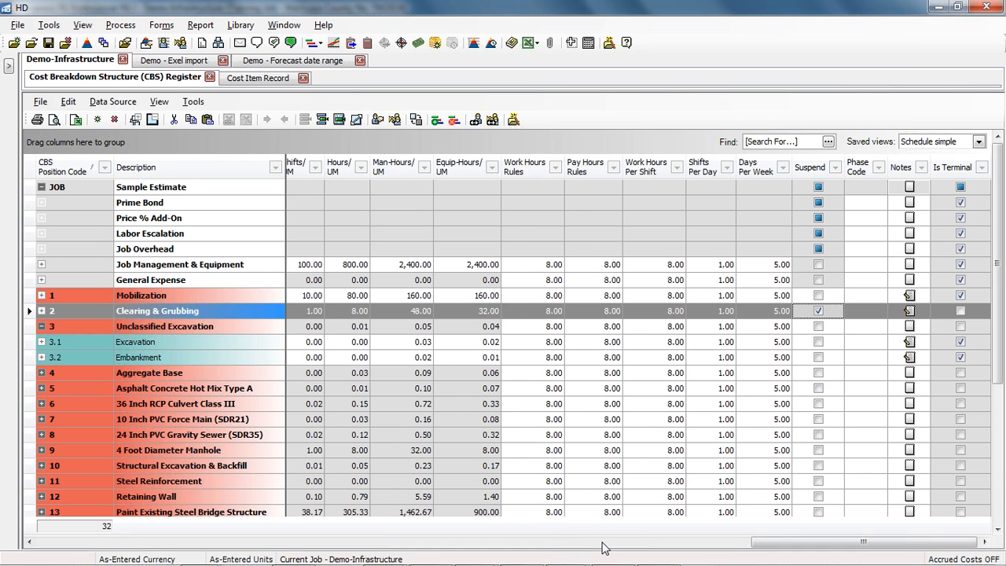
mouse_move(607, 562)
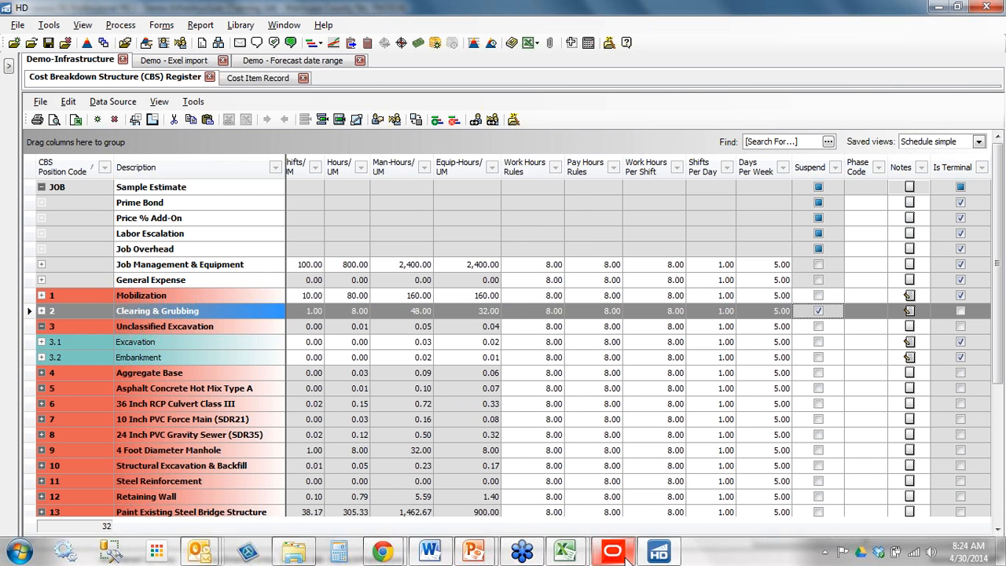
left_click(469, 561)
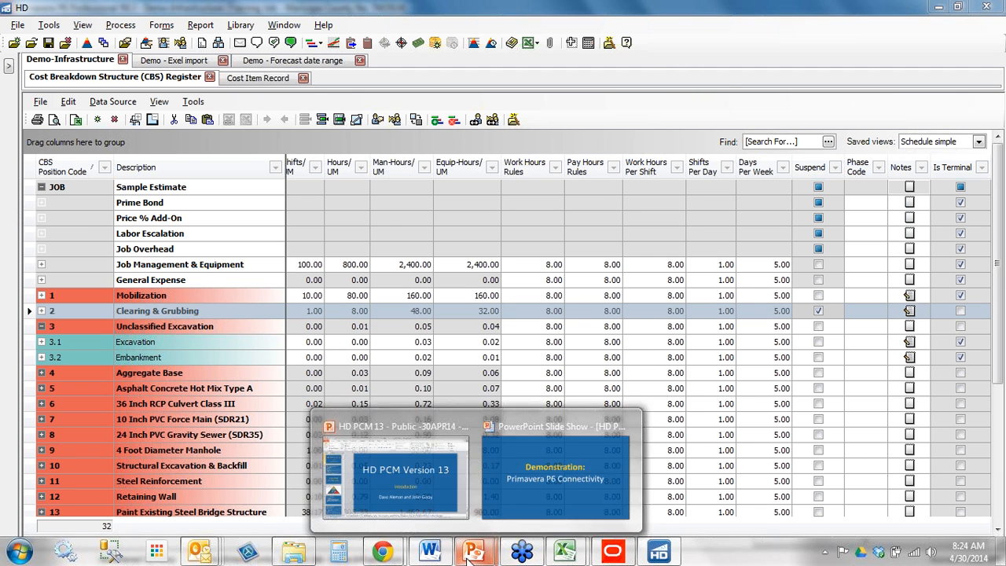
left_click(564, 474)
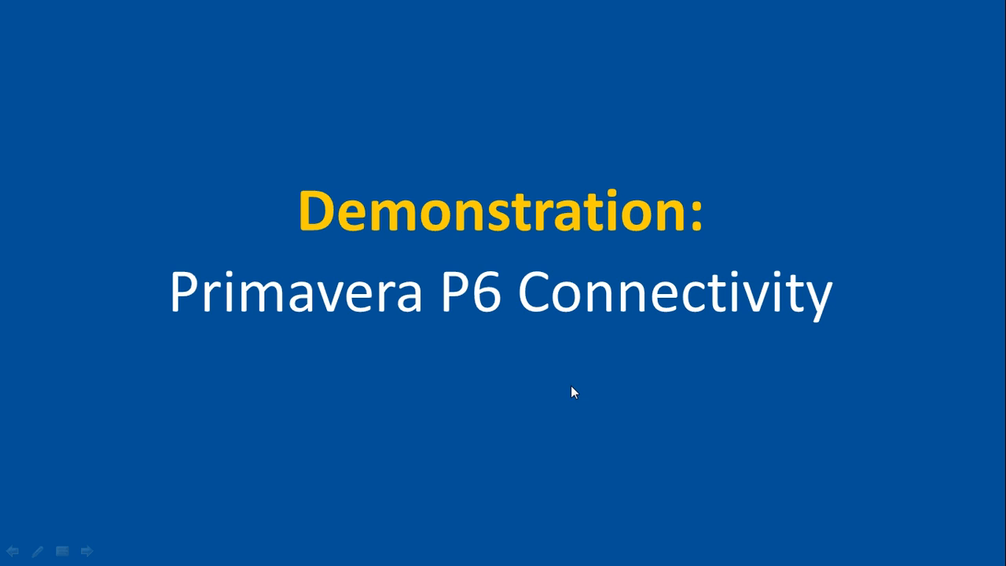
left_click(571, 386)
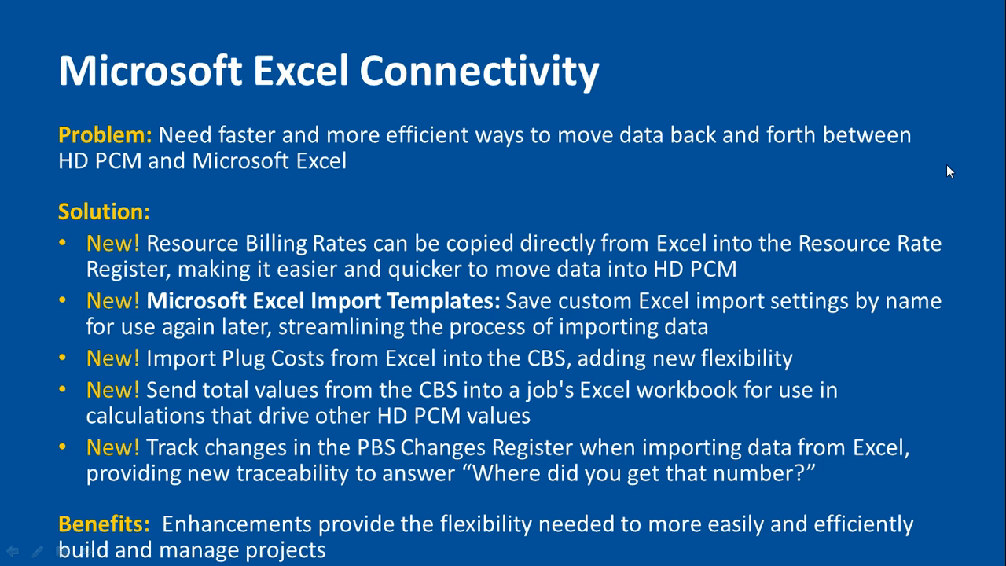
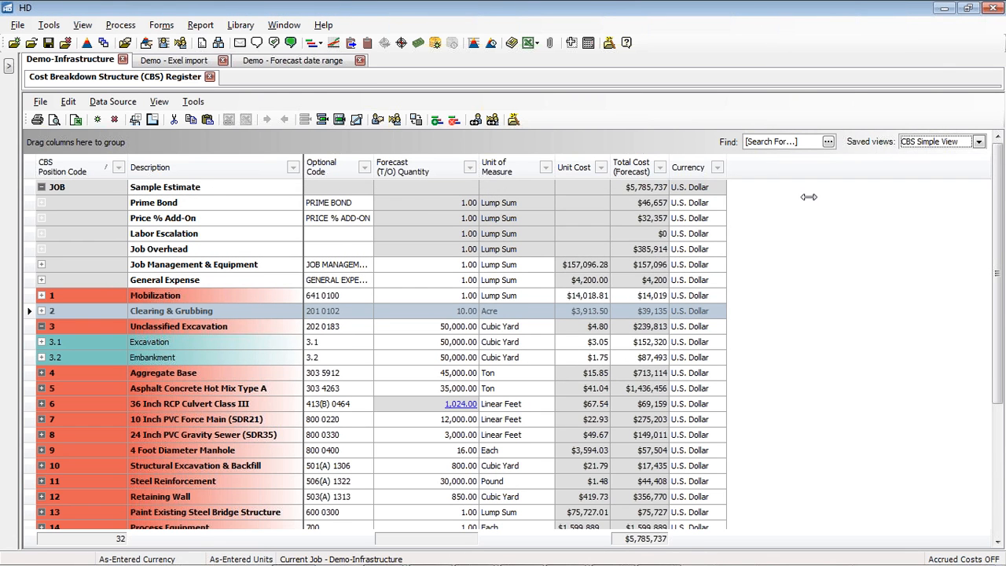
Collapse item 3 Unclassified Excavation in HD's CBS Register and open the labor rates in the Resource Rate Register.
left_click(789, 218)
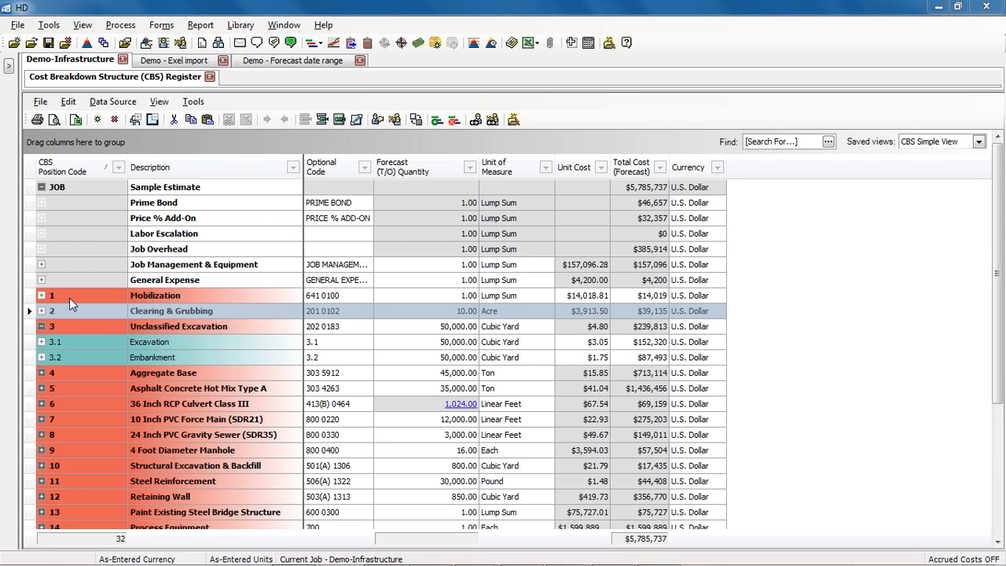
left_click(40, 325)
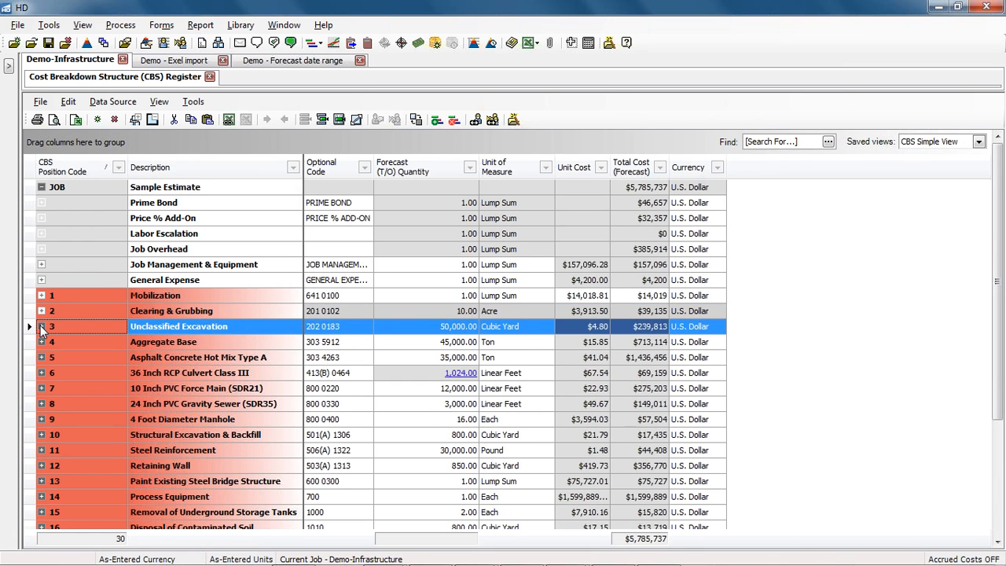
left_click(161, 26)
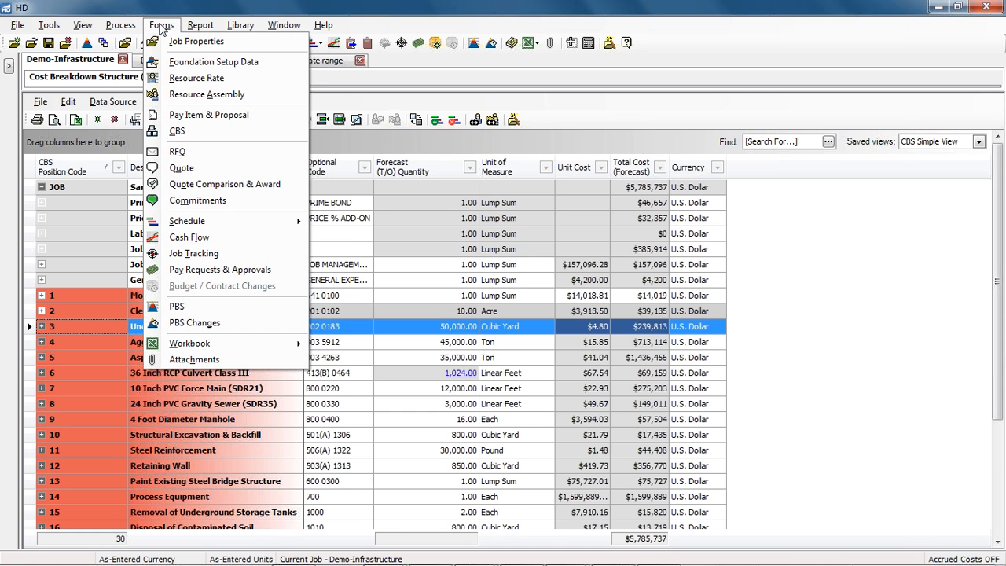
left_click(218, 79)
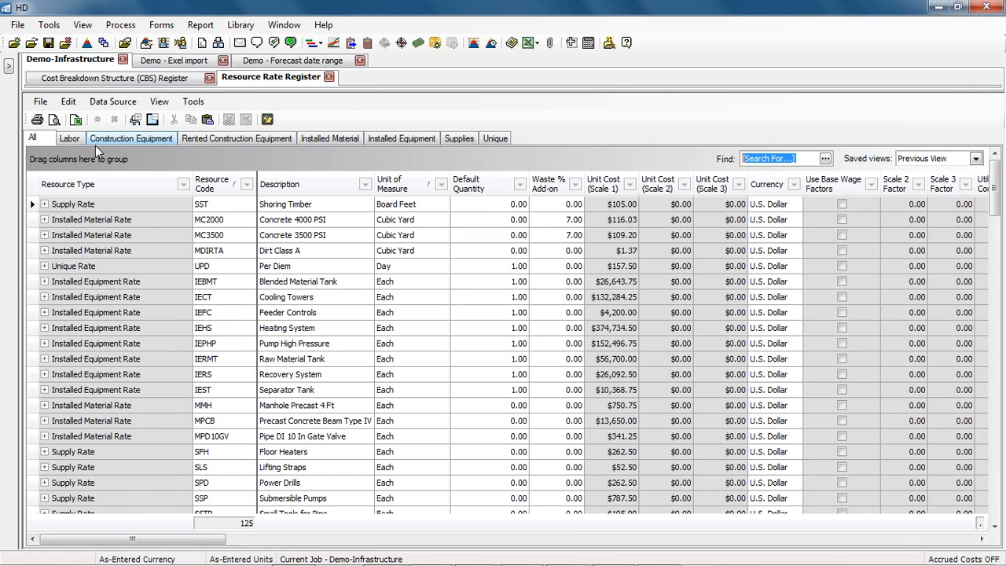
left_click(72, 141)
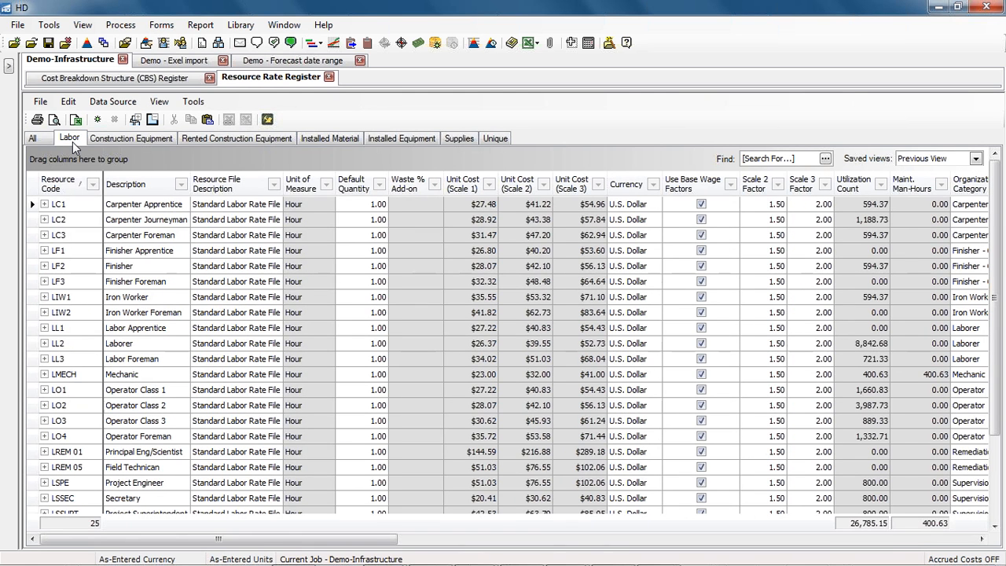
Expand labor rate LC1 Carpenter Apprentice to examine its cost breakdown through the billing rate columns, and collapse it again.
left_click(44, 204)
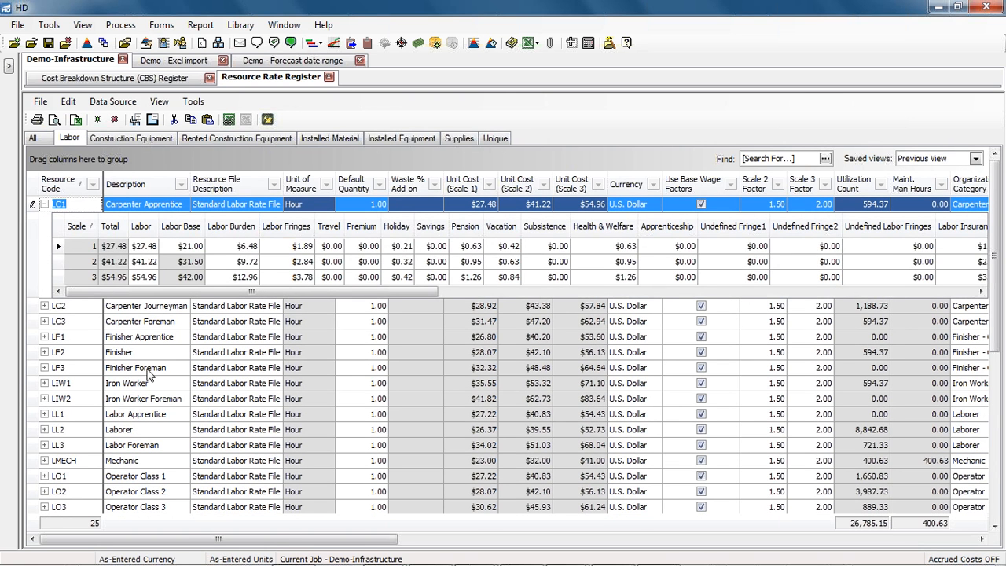
left_click_drag(319, 291, 839, 322)
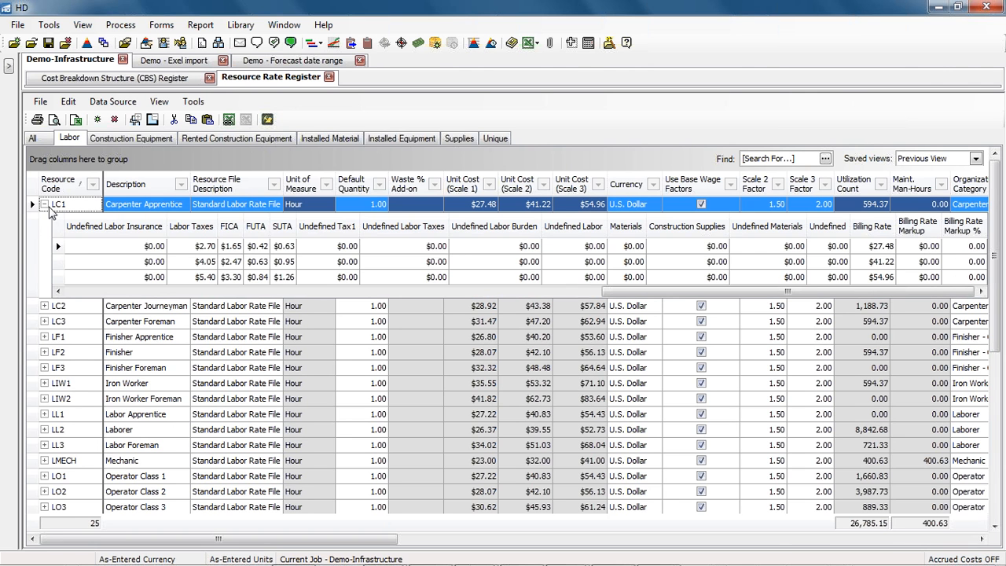
left_click(45, 204)
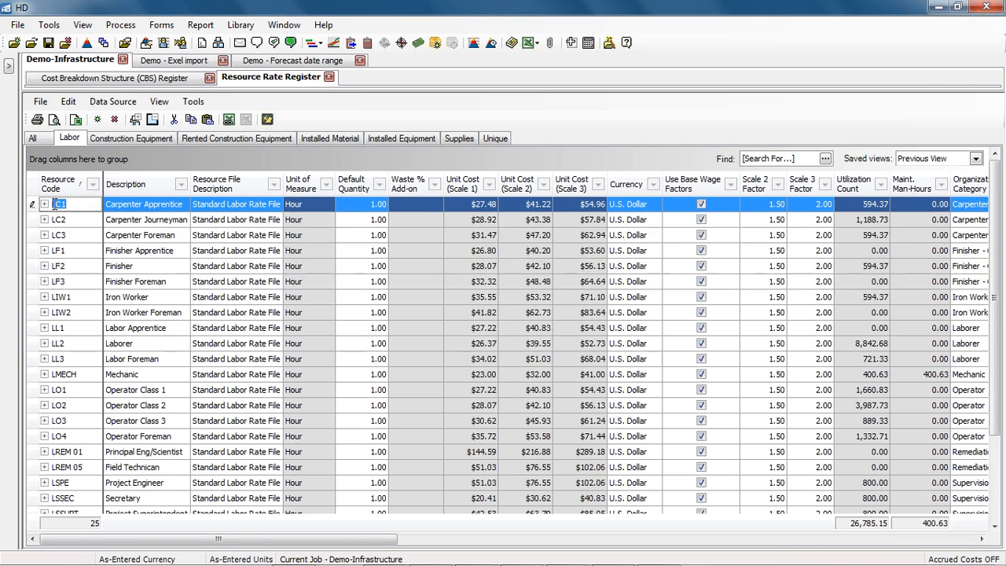
Open the Resource Cost Details Register and apply the Labor Billing Rates saved view.
left_click(159, 102)
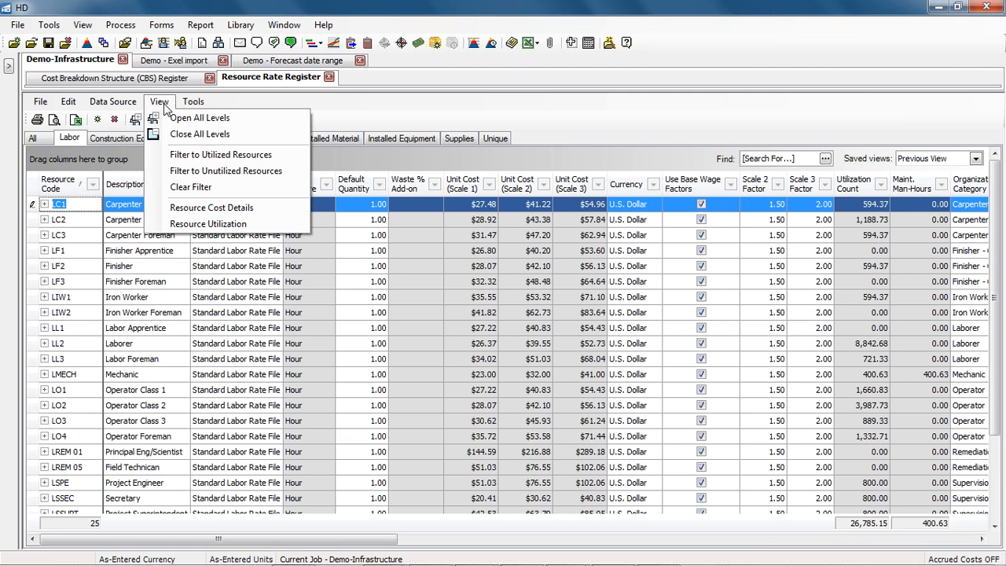
left_click(276, 211)
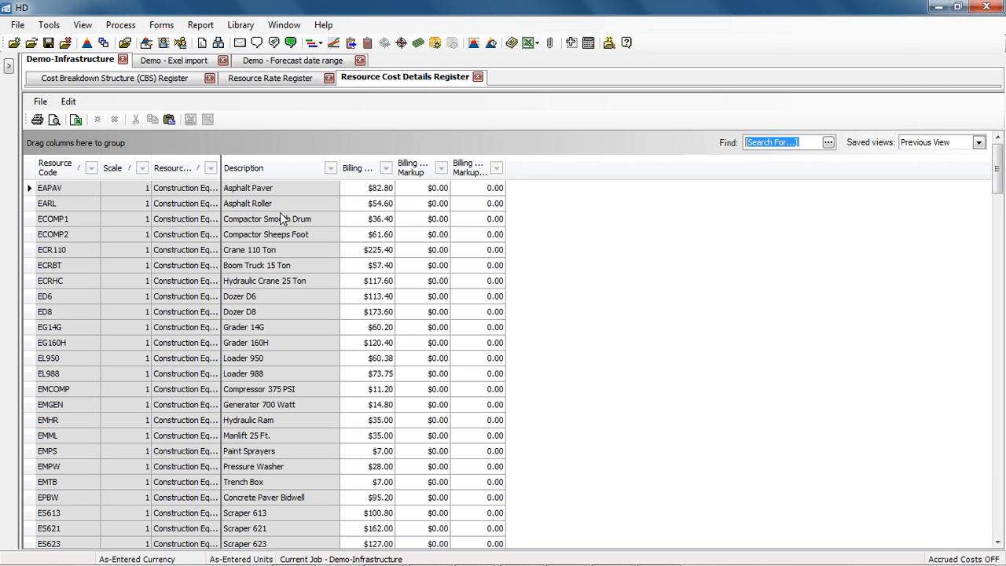
left_click(978, 142)
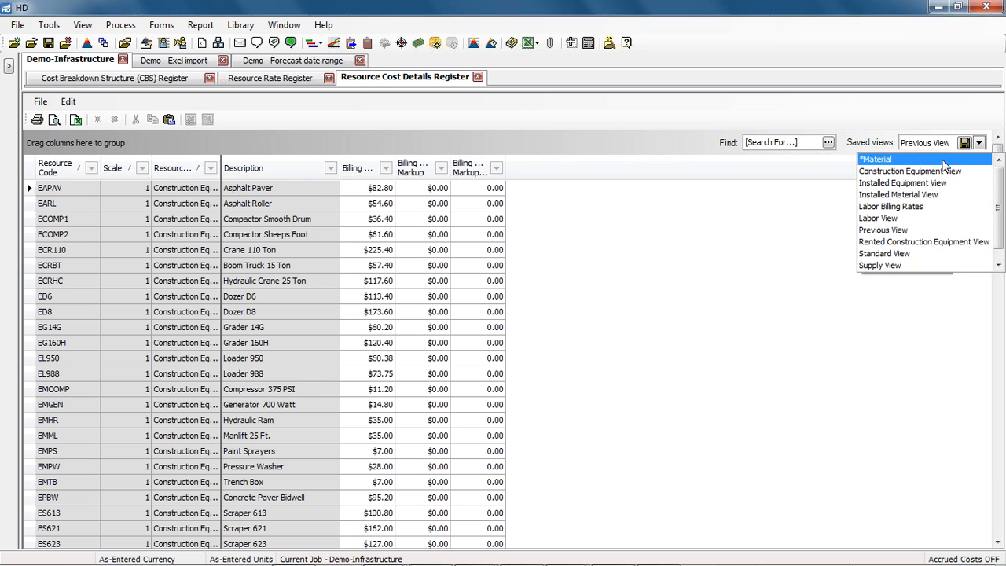
left_click(909, 206)
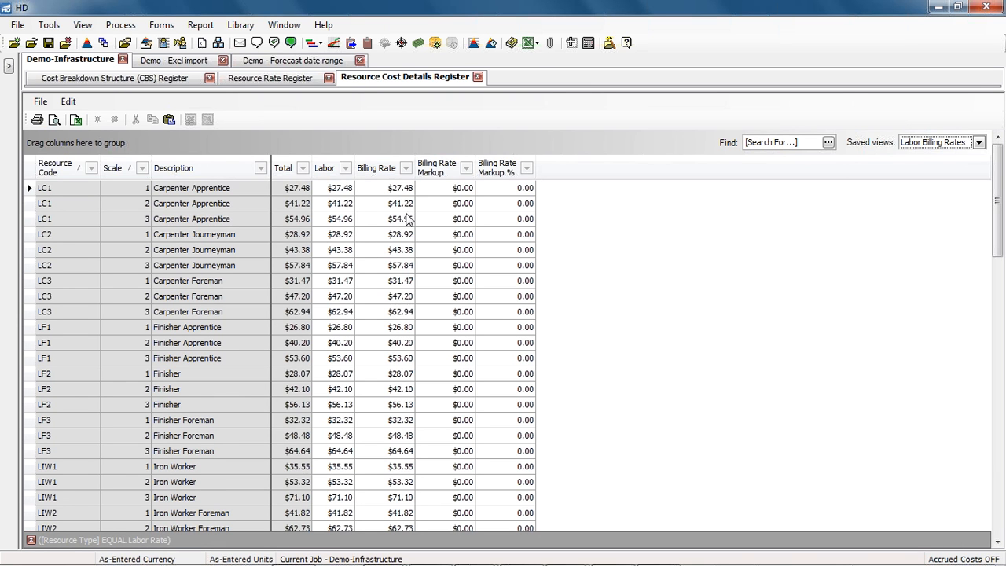
Set the billing rate of LC1 Carpenter Apprentice, scale 1, to 35.
left_click(424, 194)
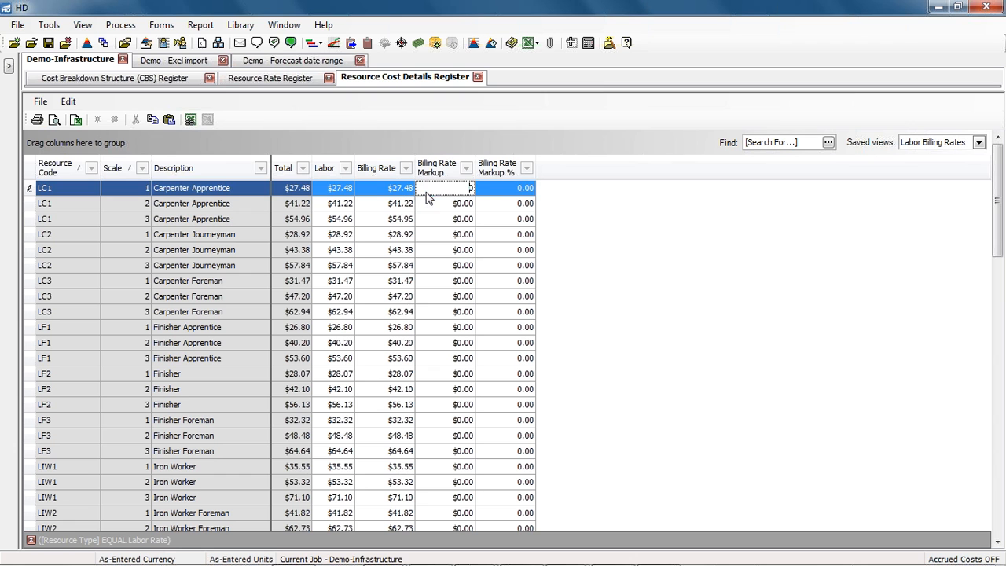
left_click(378, 195)
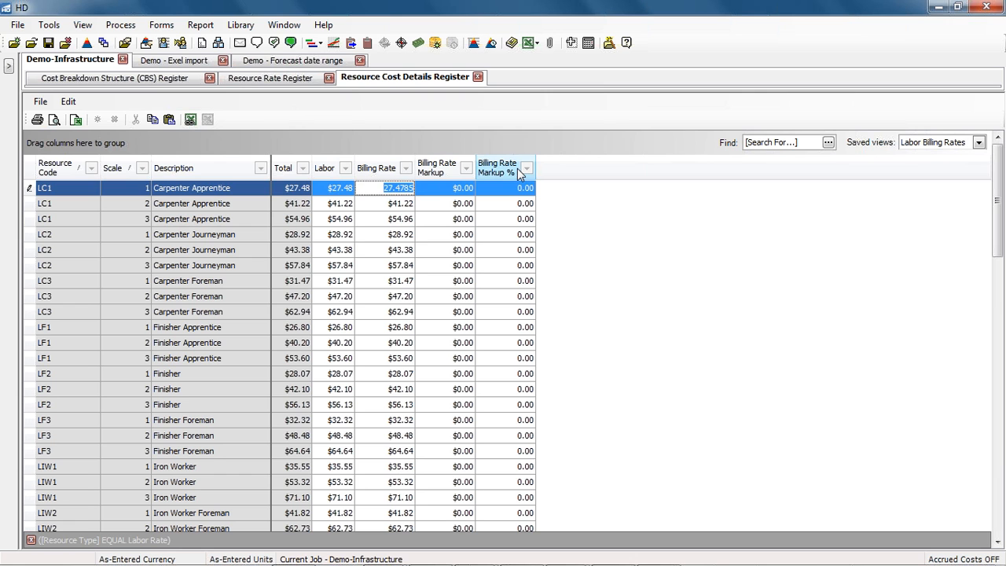
type("35")
key("Tab")
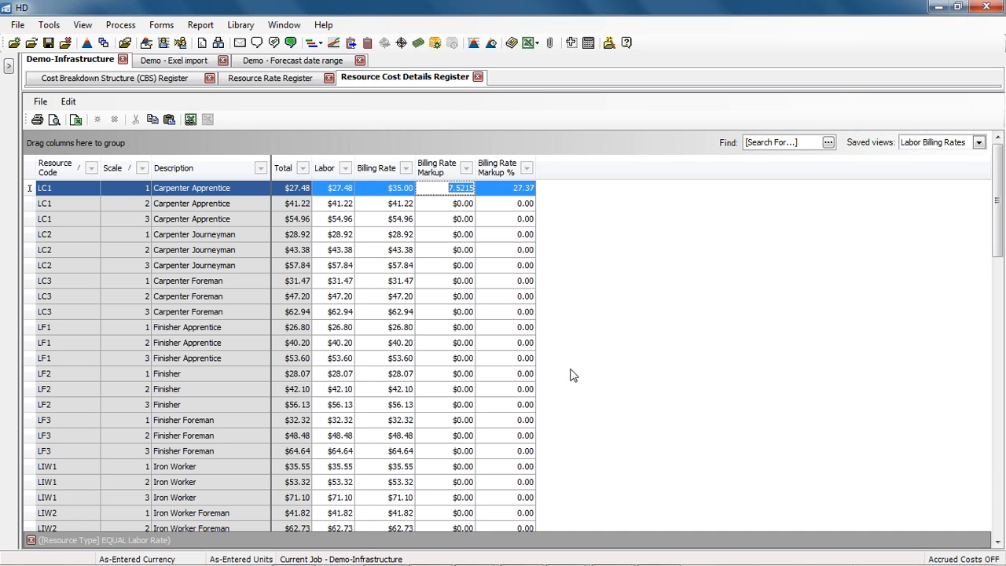
Switch to the Labor Billing Rates example workbook in Excel and copy the billing rates in D2:D76.
mouse_move(478, 563)
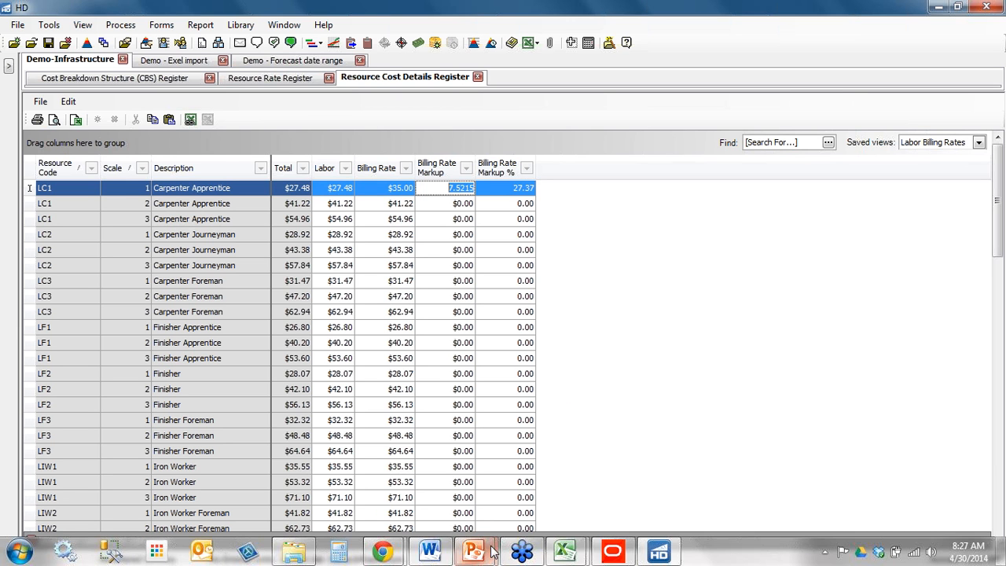
left_click(564, 554)
left_click(523, 504)
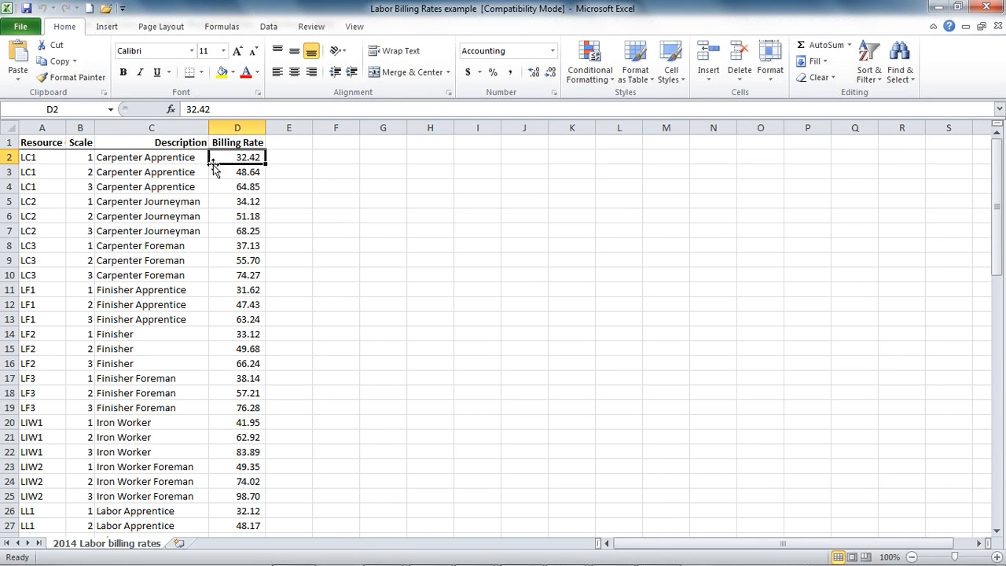
left_click_drag(254, 156, 265, 511)
right_click(253, 455)
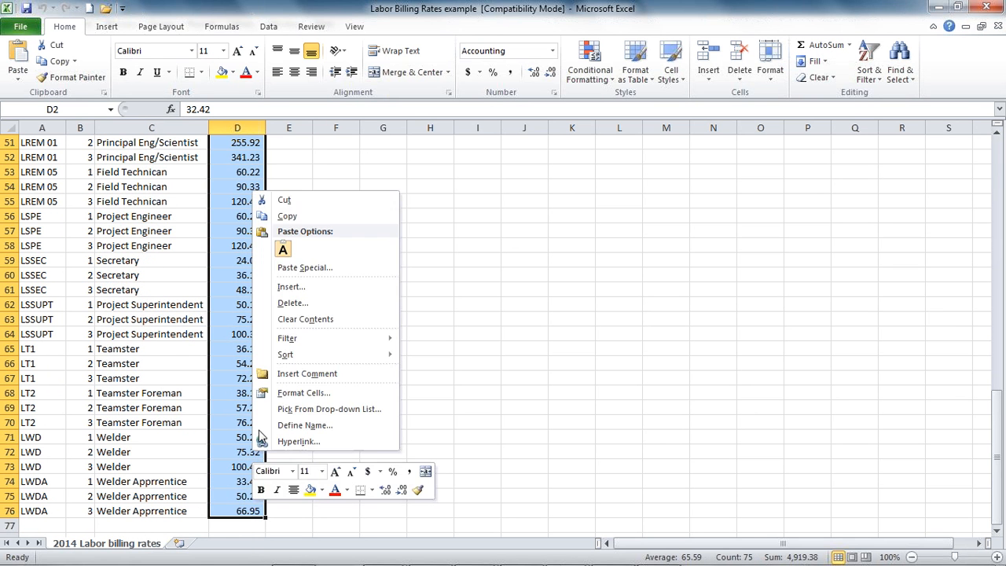
left_click(298, 216)
scroll(260, 188, "up", 17)
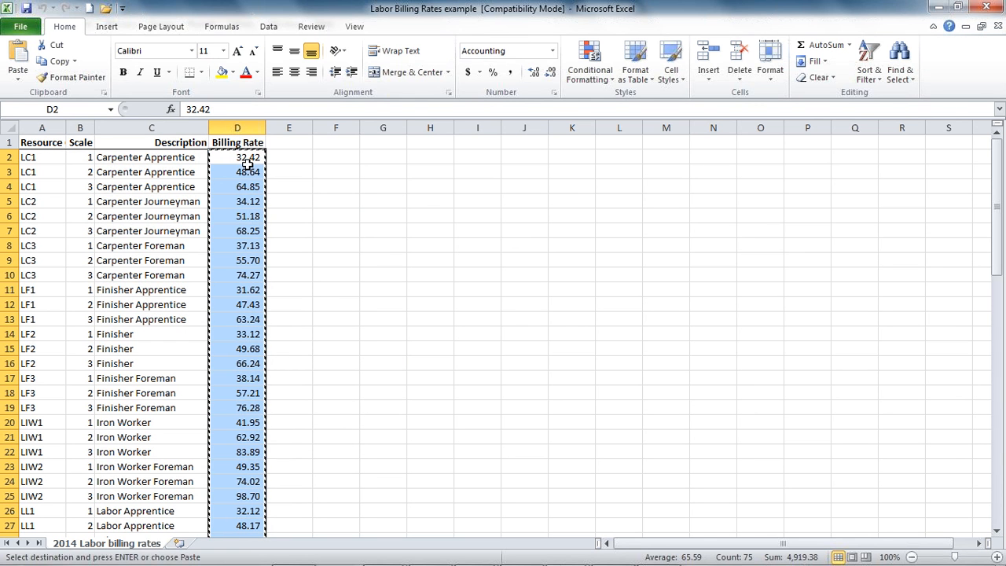
Switch back to HD and paste the copied rates into the Billing Rate column starting at LC1 Carpenter Apprentice, scale 1.
key("alt+Tab")
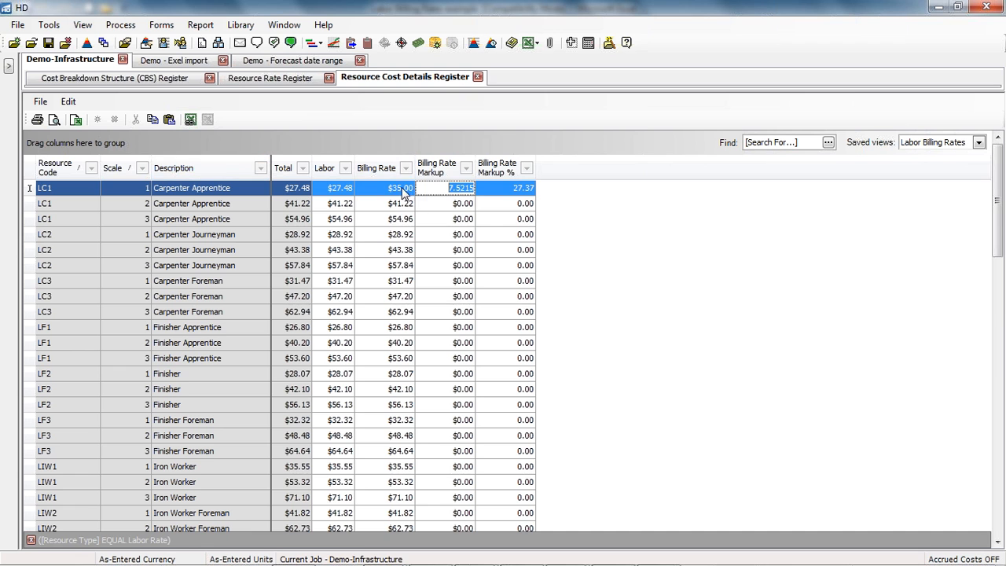
right_click(397, 190)
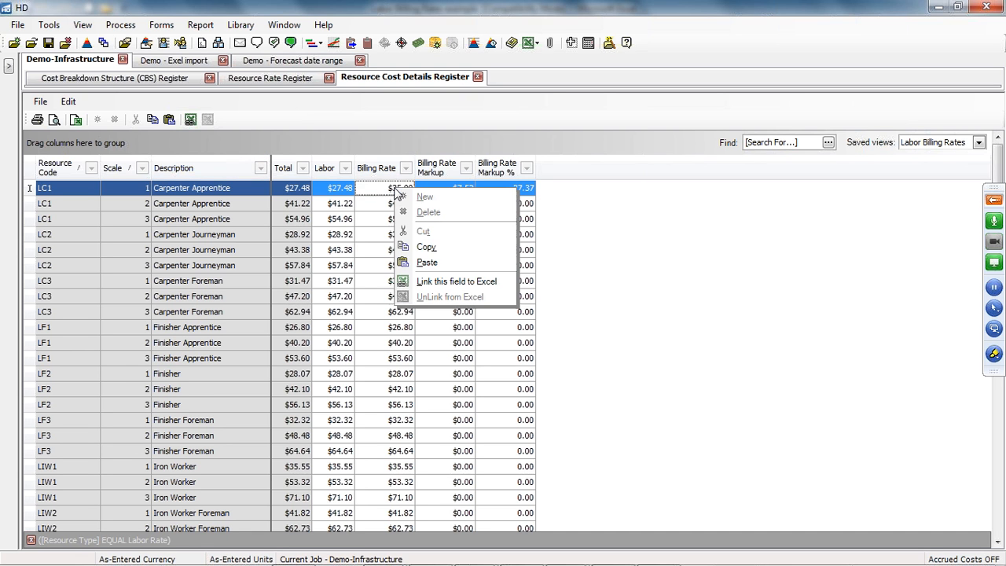
left_click(429, 265)
left_click(543, 314)
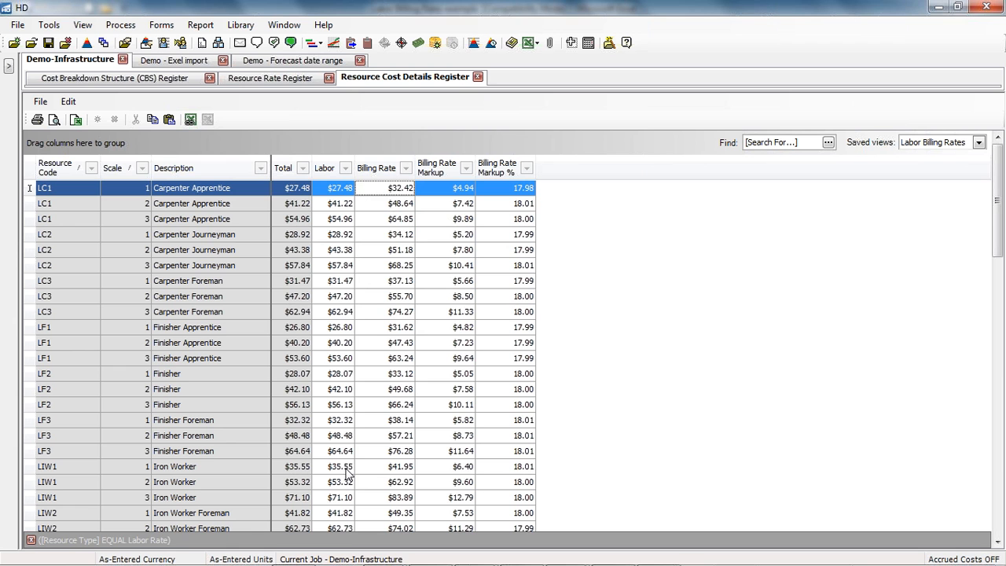
Close the Resource Cost Details Register, examine LC1's billing rates for all scales in the Resource Rate Register, and close it.
left_click(478, 77)
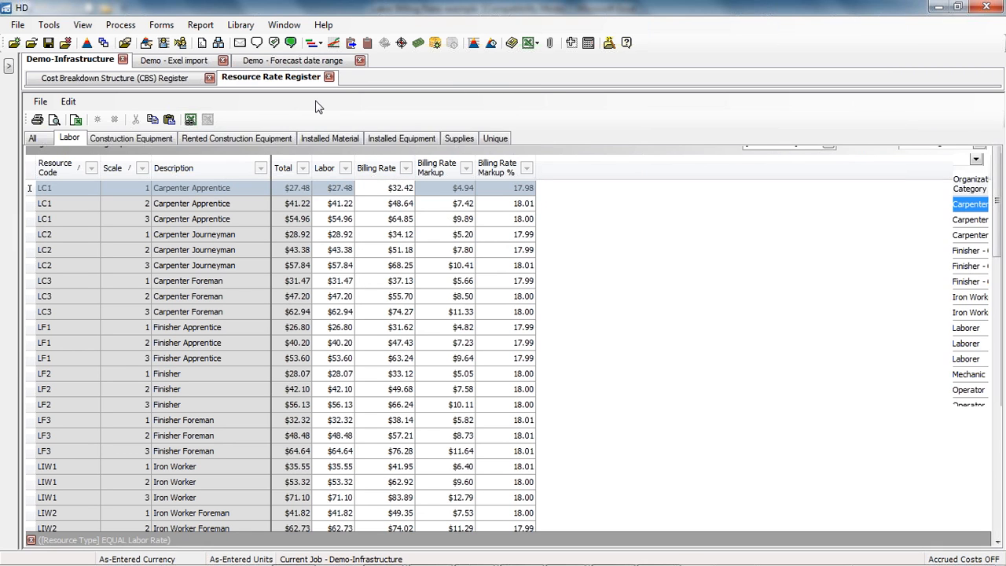
left_click(45, 204)
left_click_drag(214, 539, 309, 539)
left_click(377, 278)
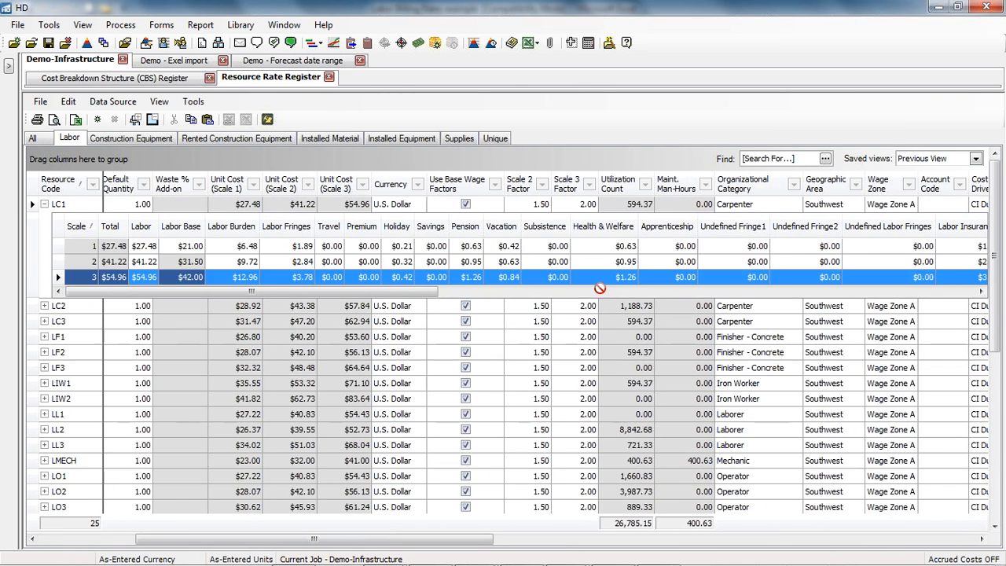
left_click_drag(402, 292, 963, 310)
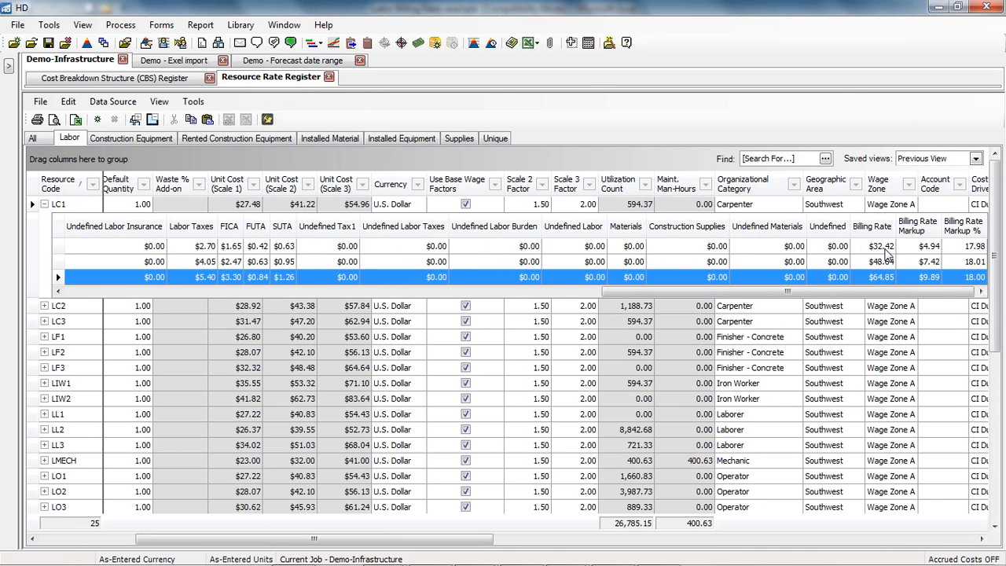
left_click_drag(629, 295, 131, 312)
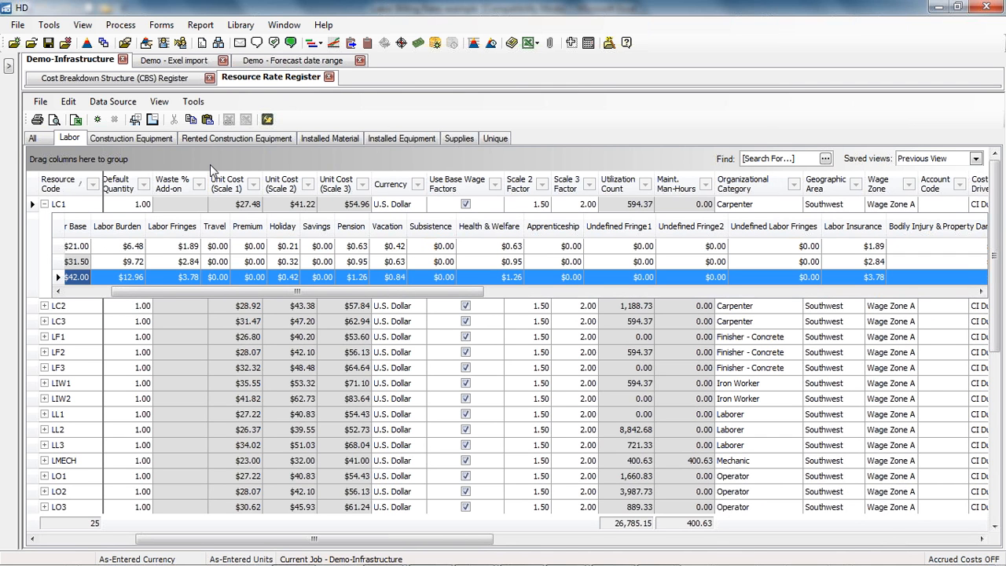
left_click(329, 77)
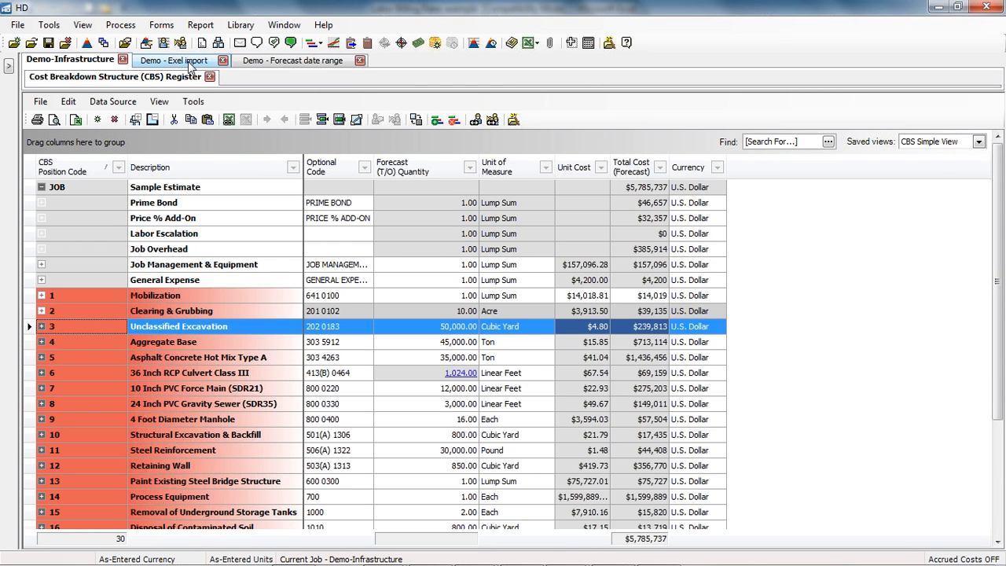
Switch to the Demo - Exel import job and apply the _CBS Simple View saved view to its CBS Register.
left_click(189, 63)
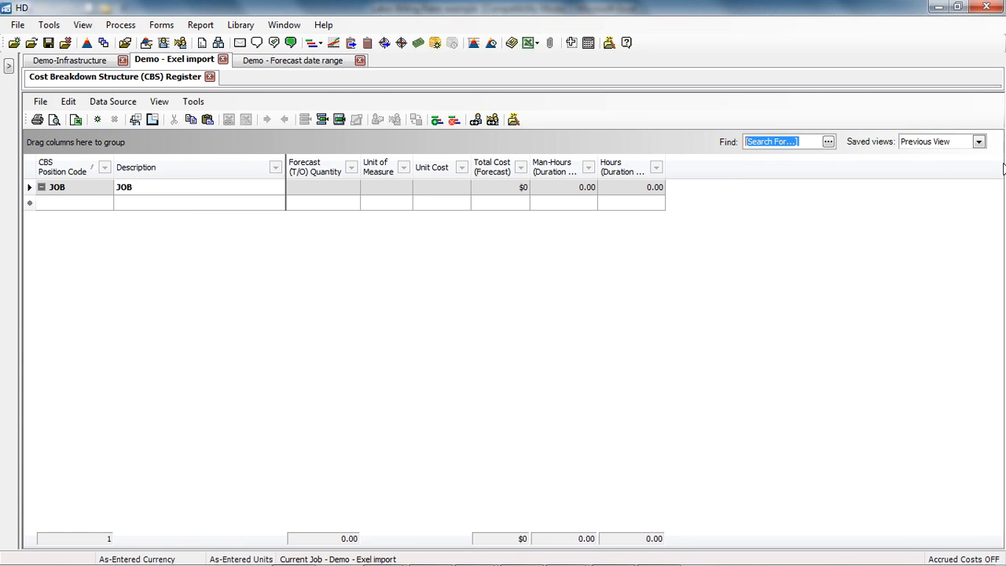
left_click(974, 143)
scroll(892, 235, "up", 5)
scroll(891, 235, "up", 4)
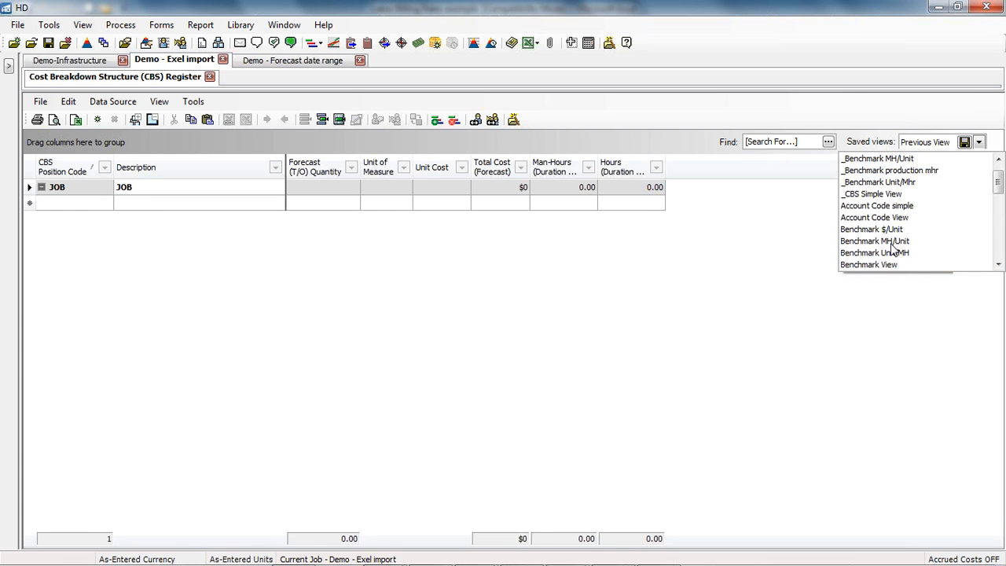
left_click(868, 195)
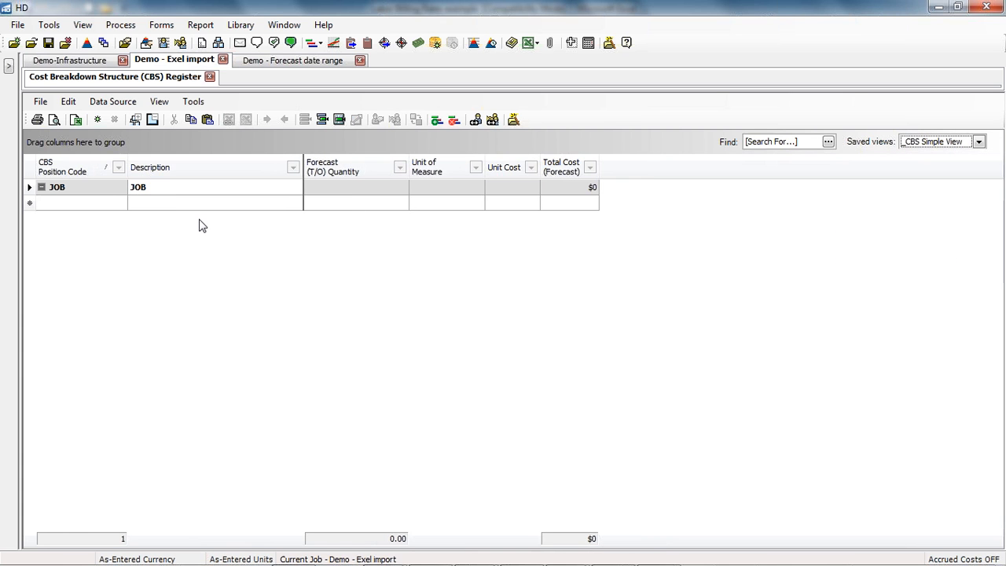
Start a CBS import from Excel using the Excel import spreadsheet for v13, with updating of existing items turned off.
left_click(118, 106)
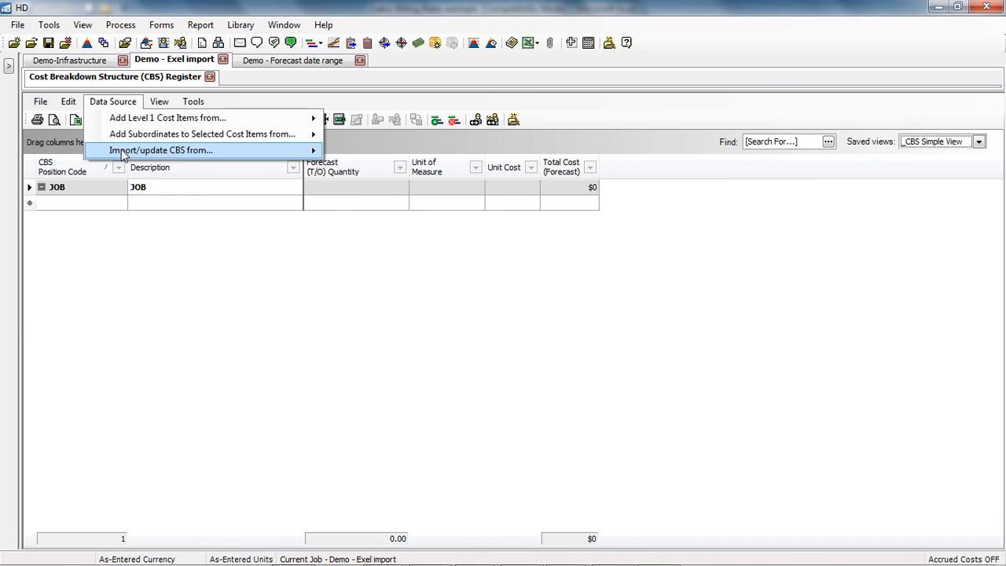
mouse_move(121, 153)
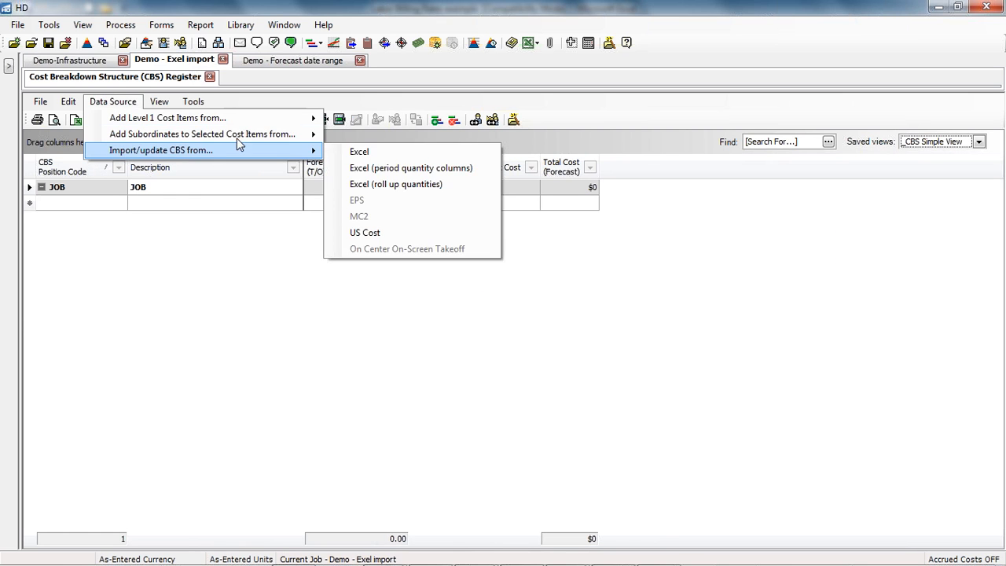
mouse_move(299, 154)
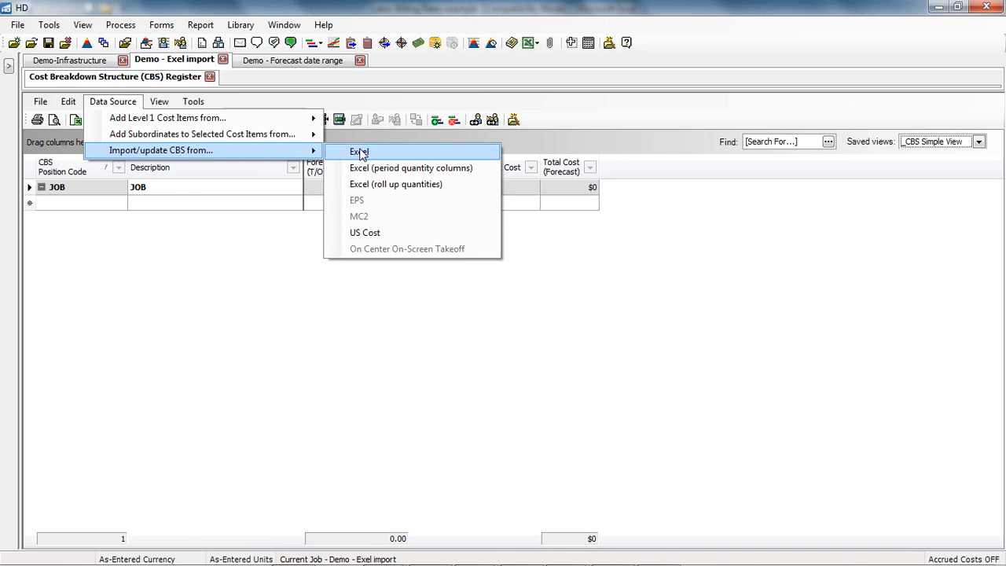
left_click(359, 152)
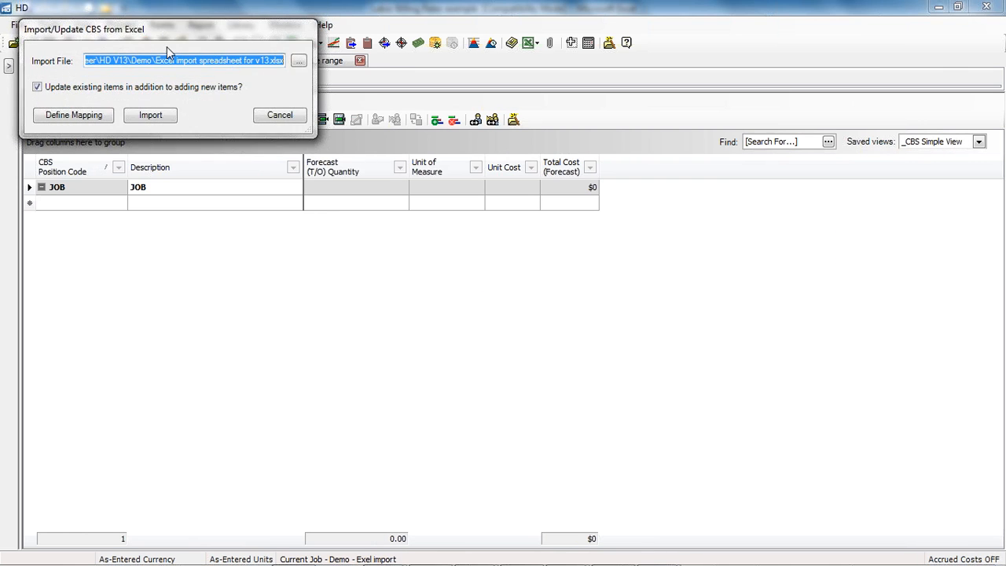
left_click(117, 228)
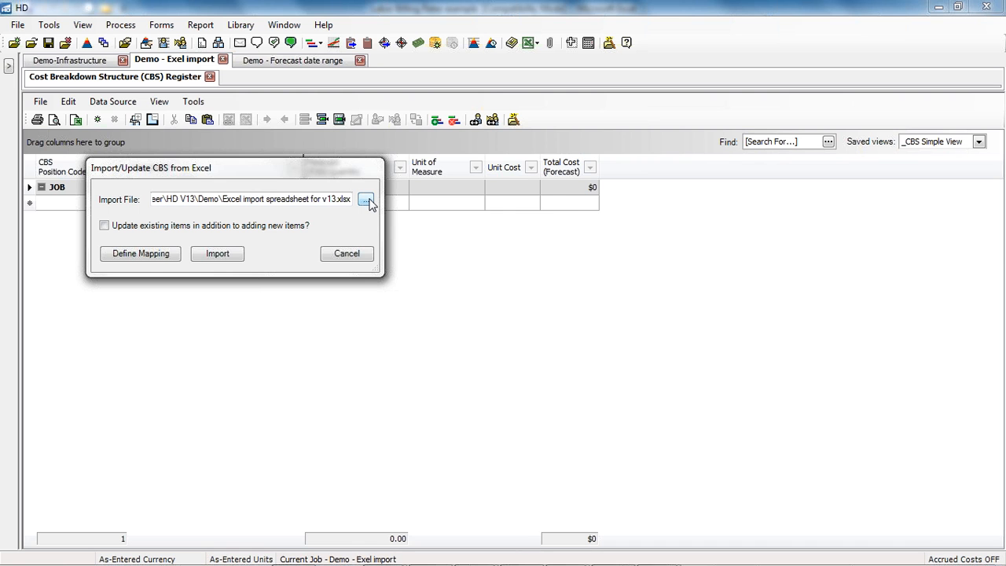
Open the import's field mapping and review the Cost Item Identification fields, choosing the CBS CODE column for CBS Position Code.
left_click(142, 254)
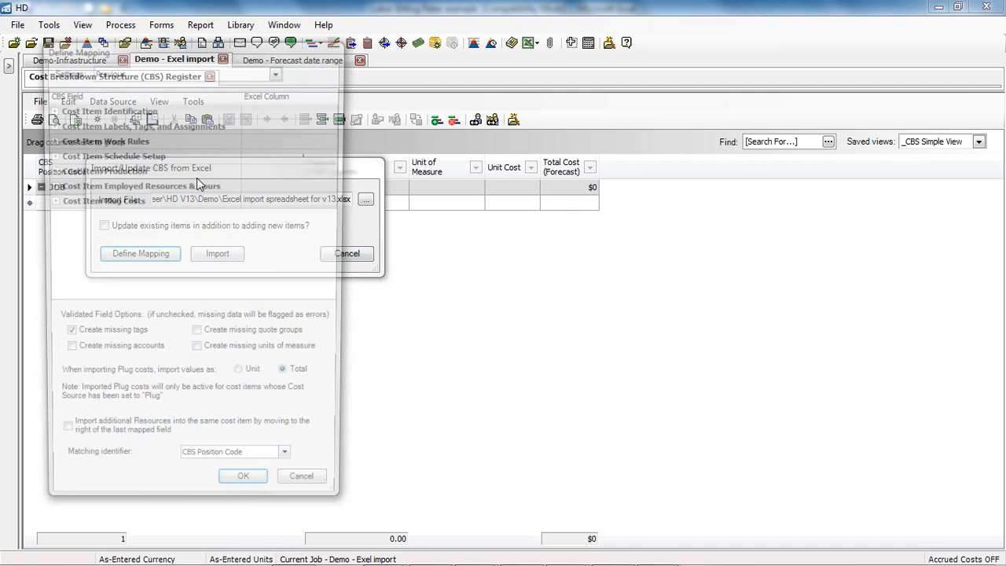
left_click_drag(197, 58, 257, 99)
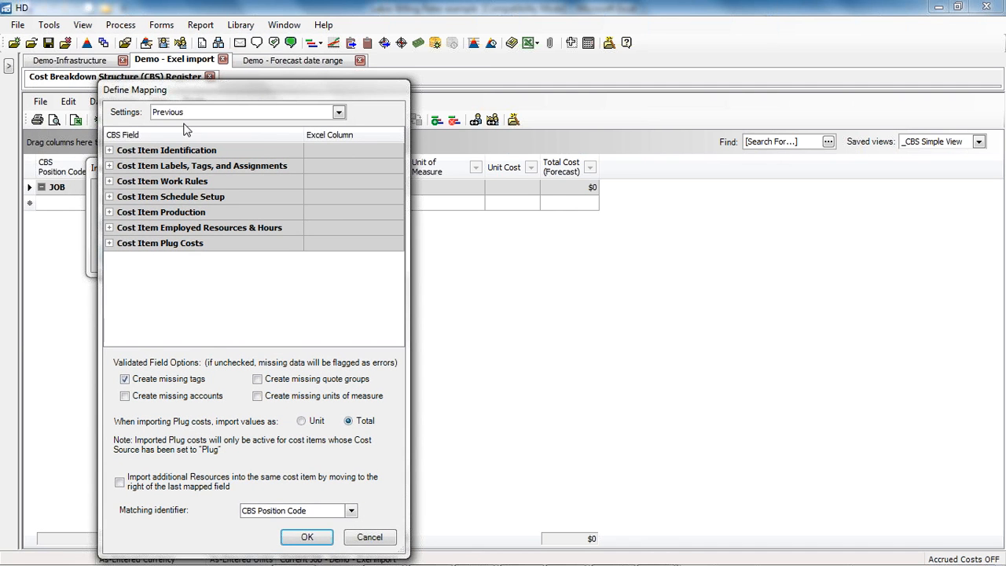
left_click(110, 151)
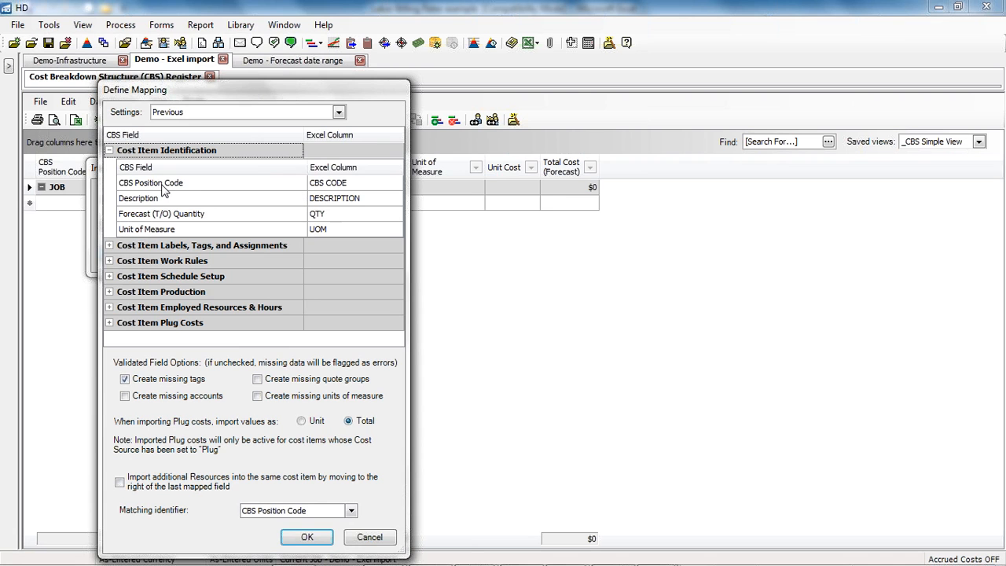
left_click(235, 188)
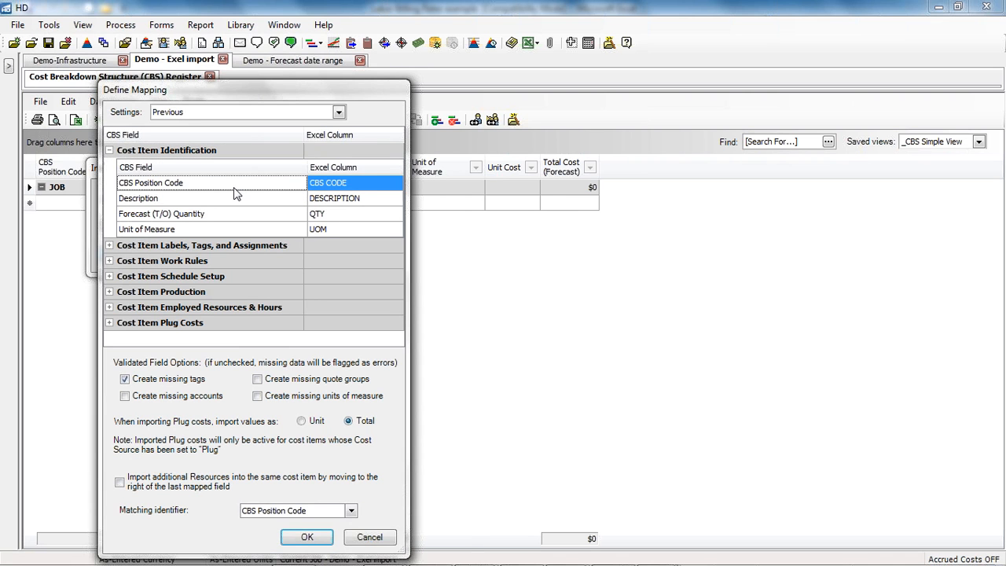
left_click(394, 183)
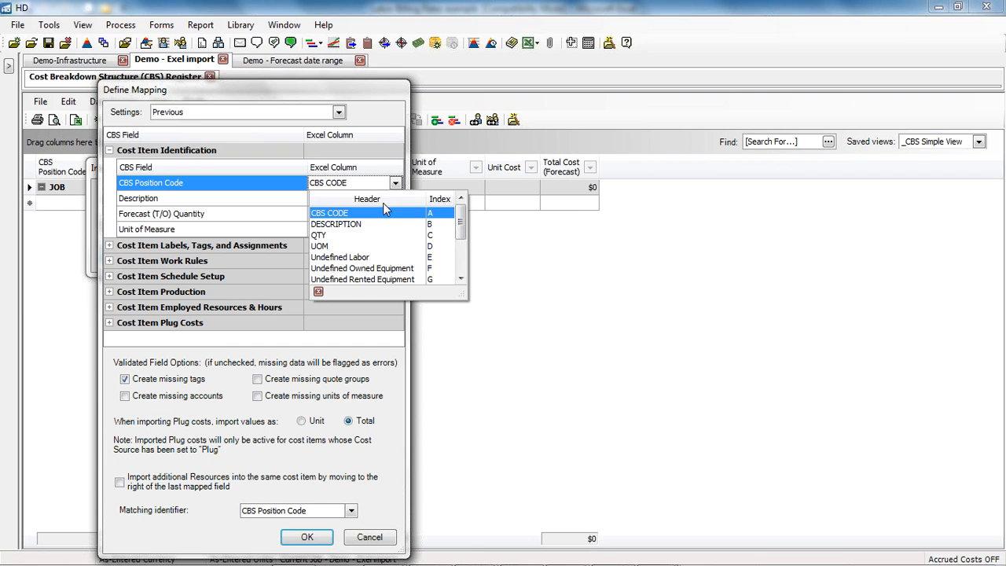
left_click(381, 215)
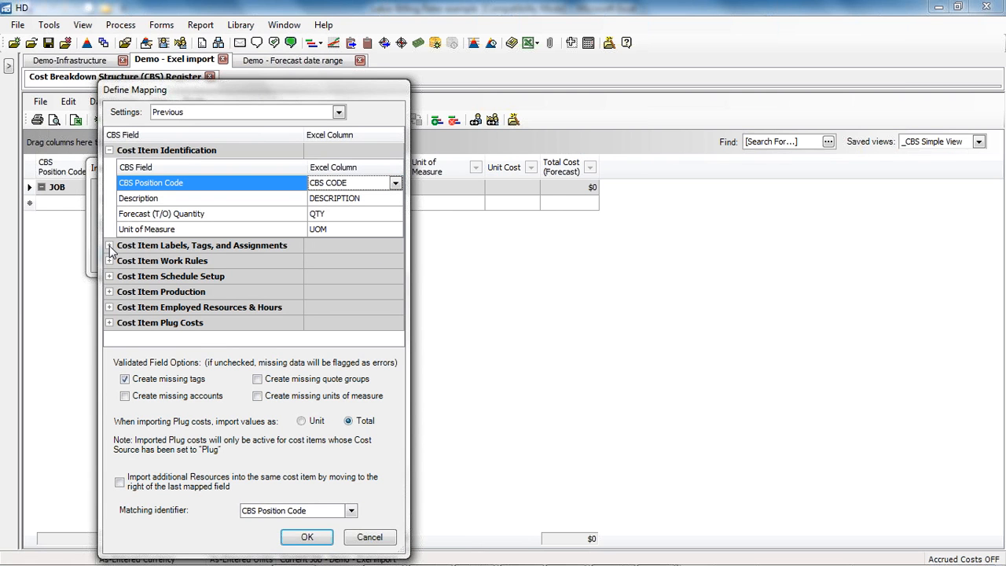
left_click(109, 151)
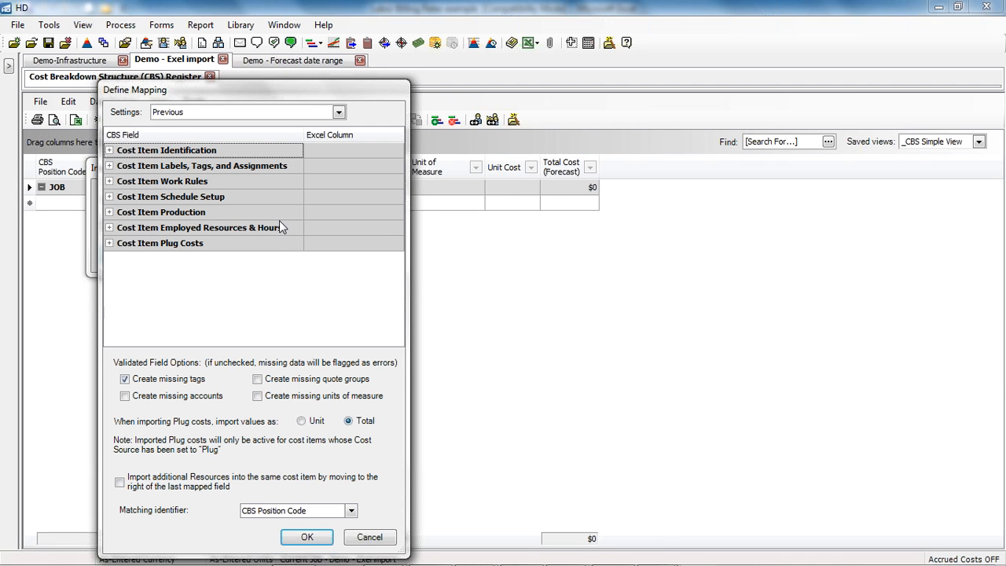
Load the Excel import A mapping settings and import the spreadsheet's cost items into the CBS Register.
left_click(338, 113)
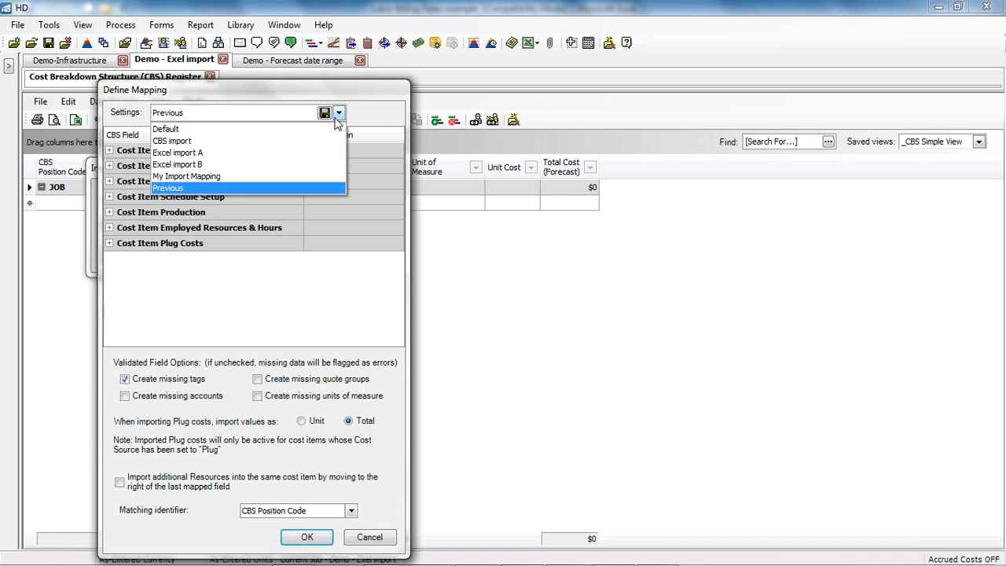
left_click(200, 154)
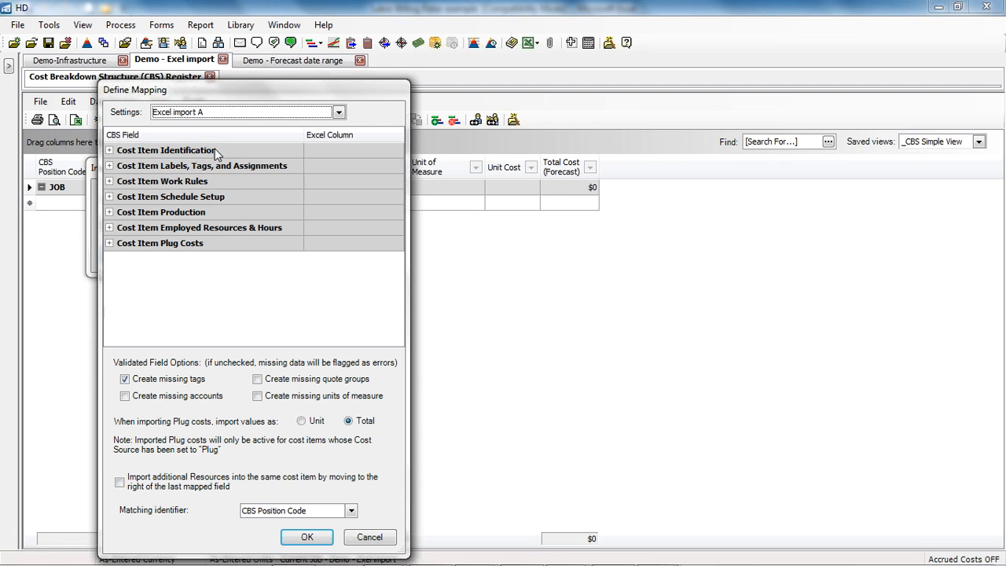
left_click(110, 150)
left_click(109, 150)
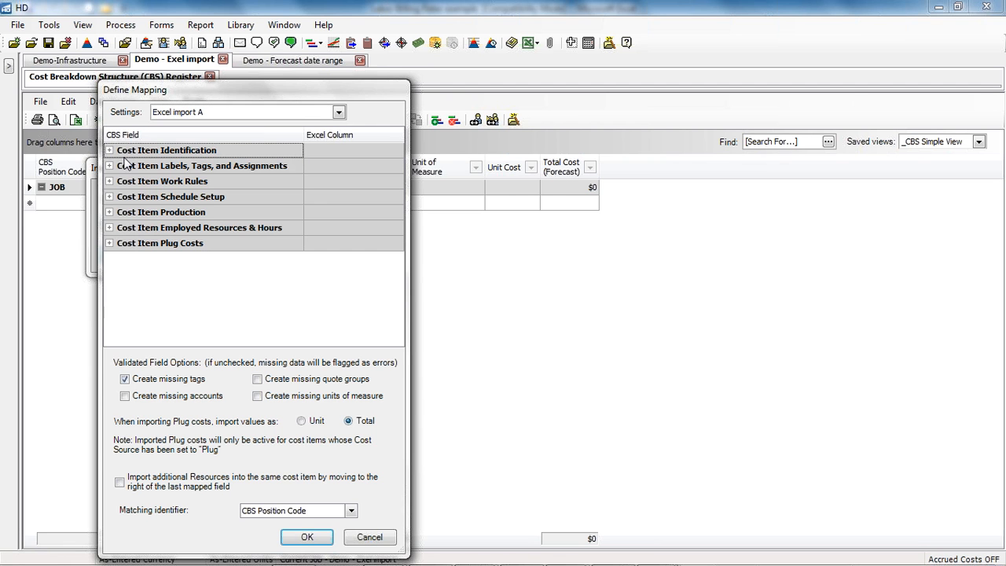
left_click(306, 536)
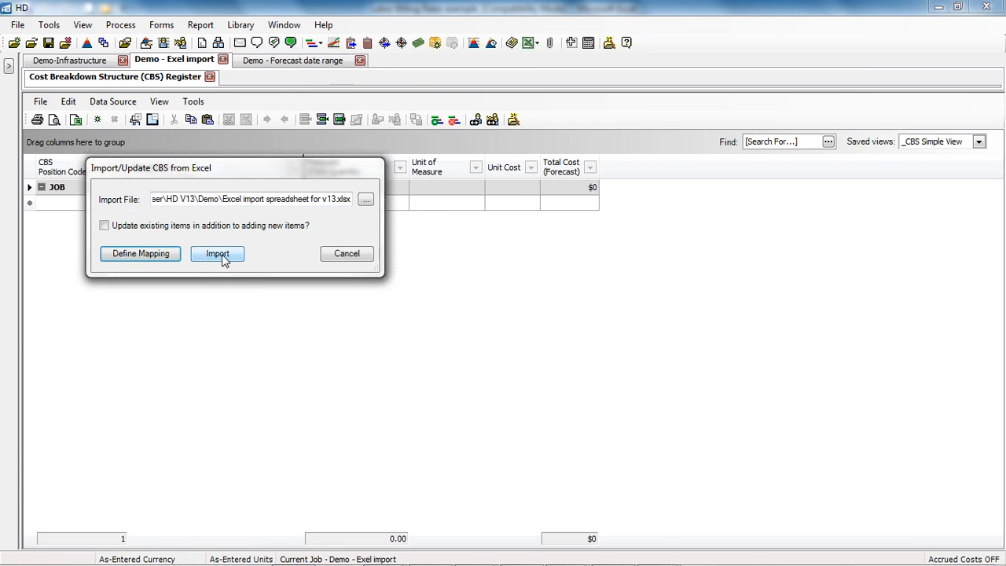
left_click(220, 256)
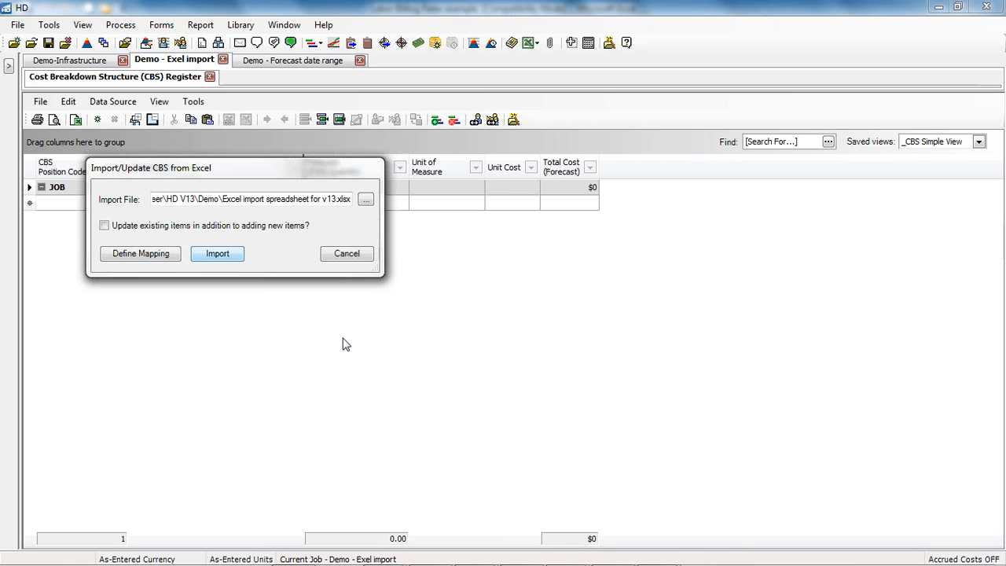
left_click(567, 343)
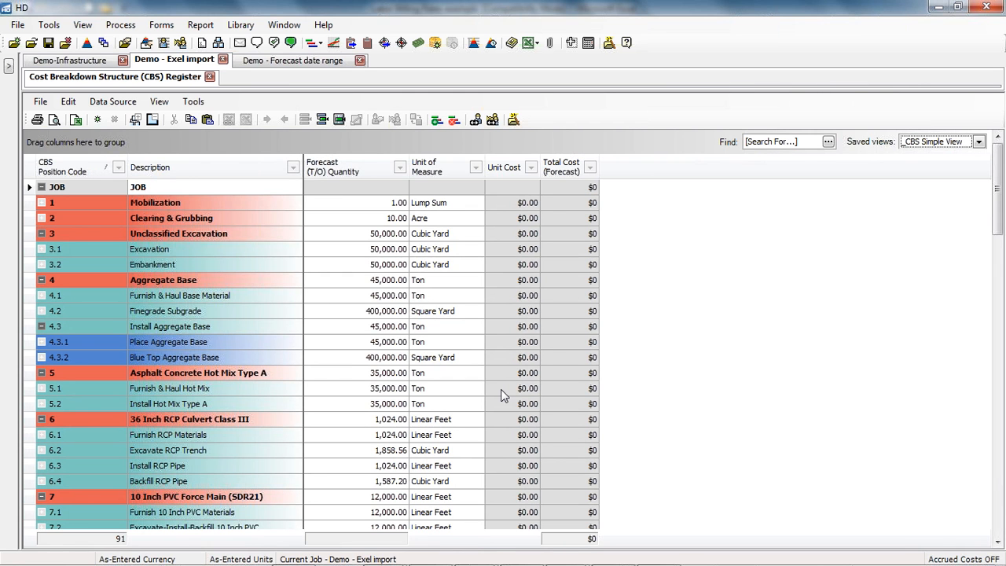
Switch to the Excel import spreadsheet for v13 workbook to examine its cost columns, and return to HD.
mouse_move(491, 562)
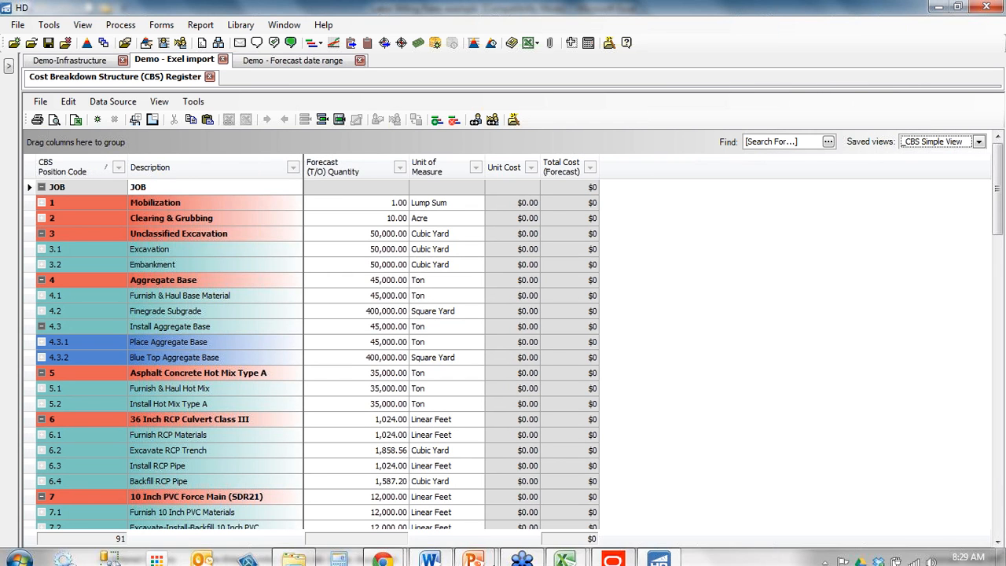
left_click(562, 553)
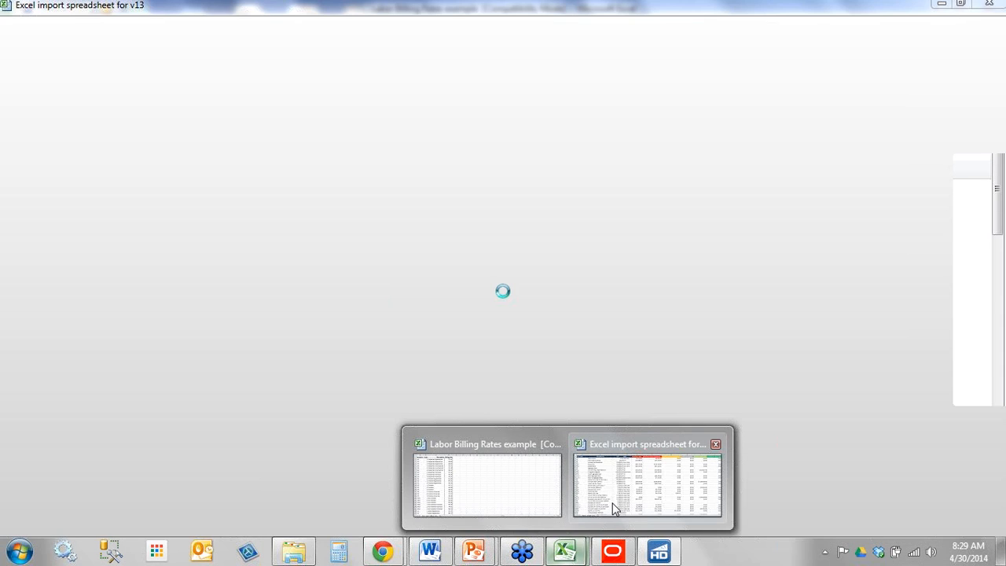
left_click(615, 508)
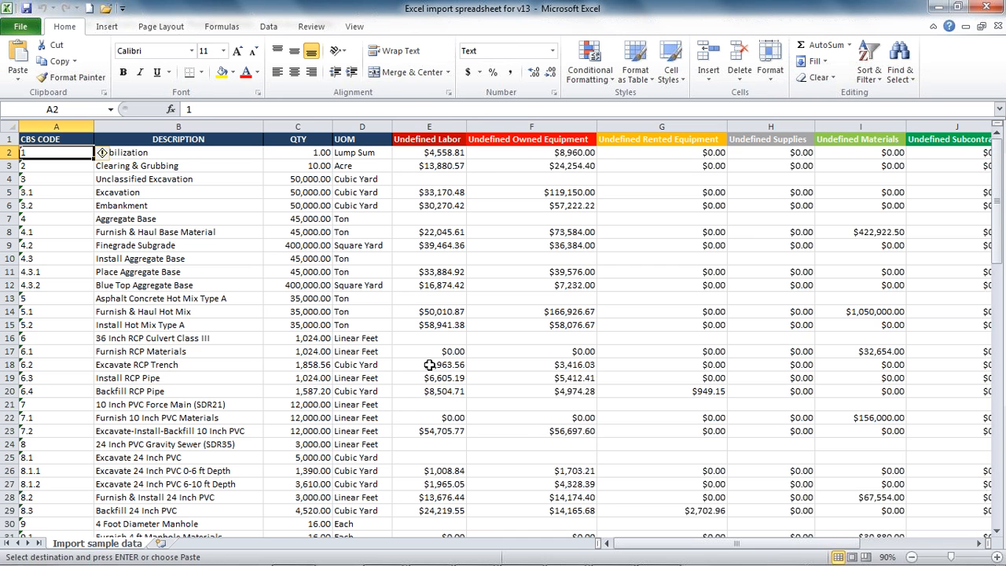
key("alt+Tab")
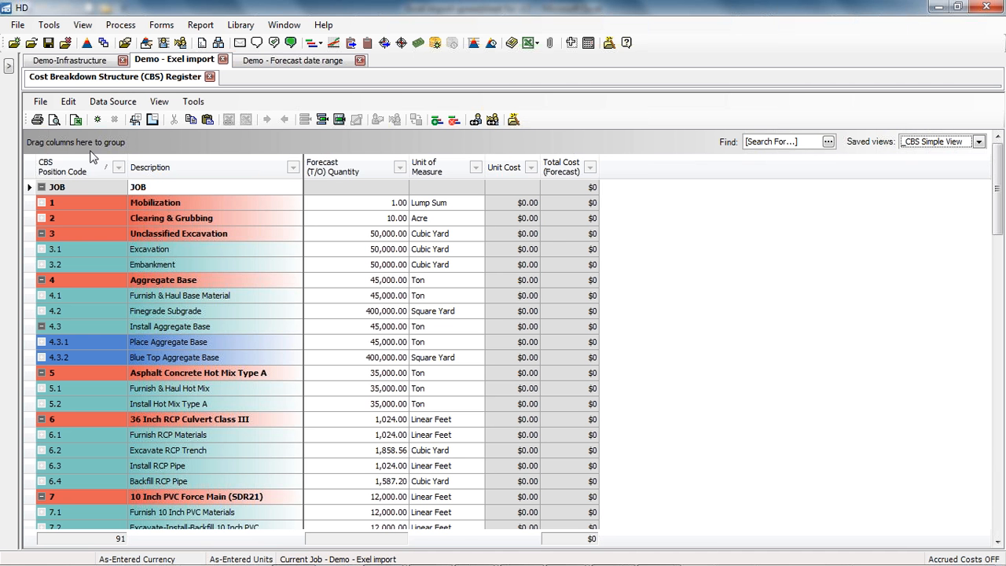
Start a CBS import/update from Excel with the v13 import spreadsheet, turning on updating of existing items in addition to adding new ones.
left_click(116, 105)
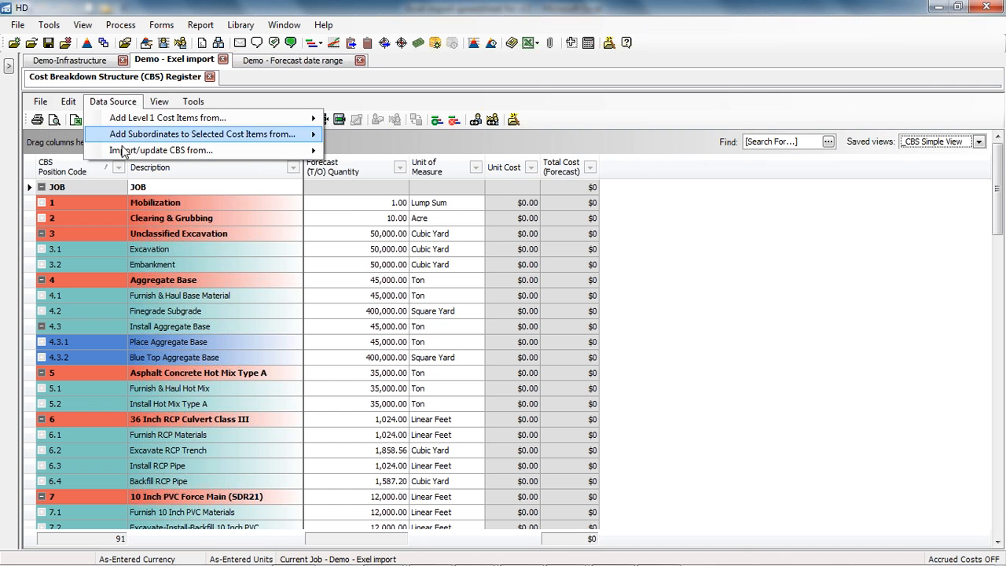
mouse_move(234, 157)
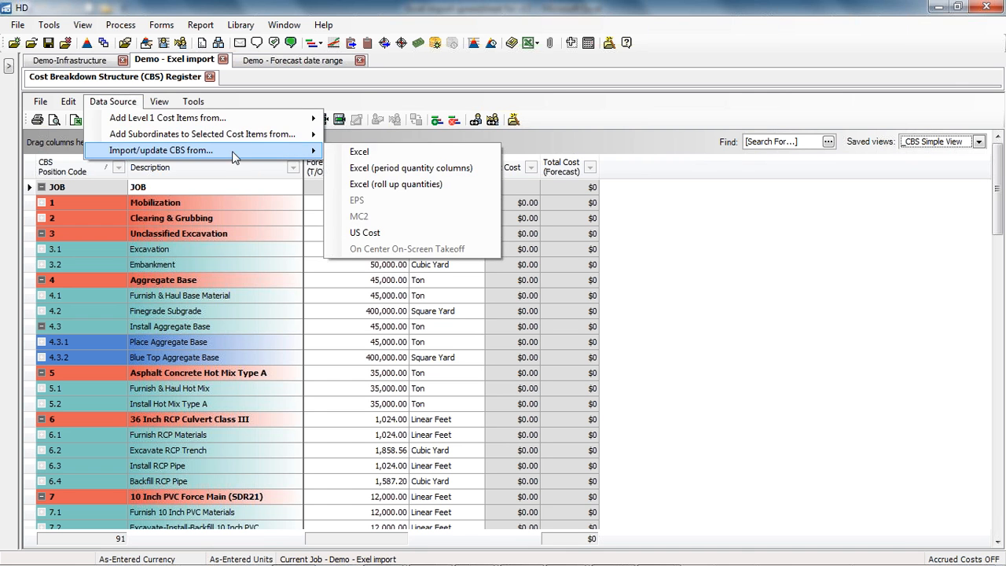
left_click(360, 152)
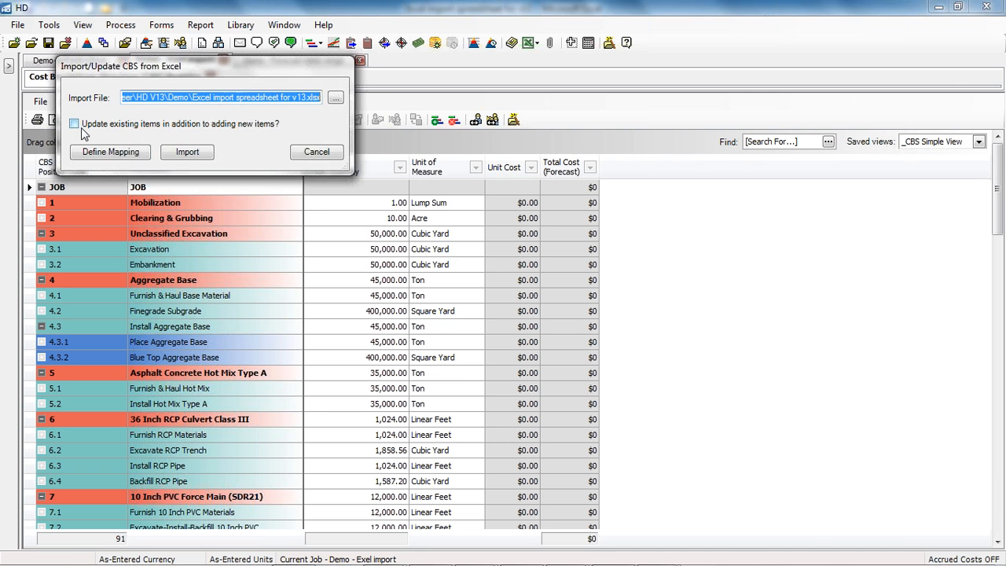
left_click(82, 126)
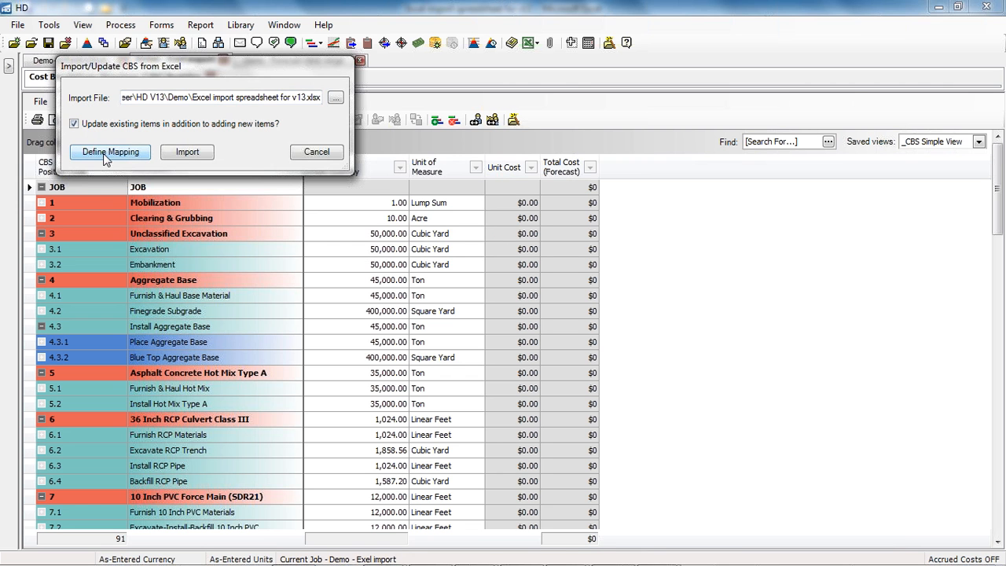
Open the import's field mapping and load the Excel import B mapping settings.
left_click(110, 152)
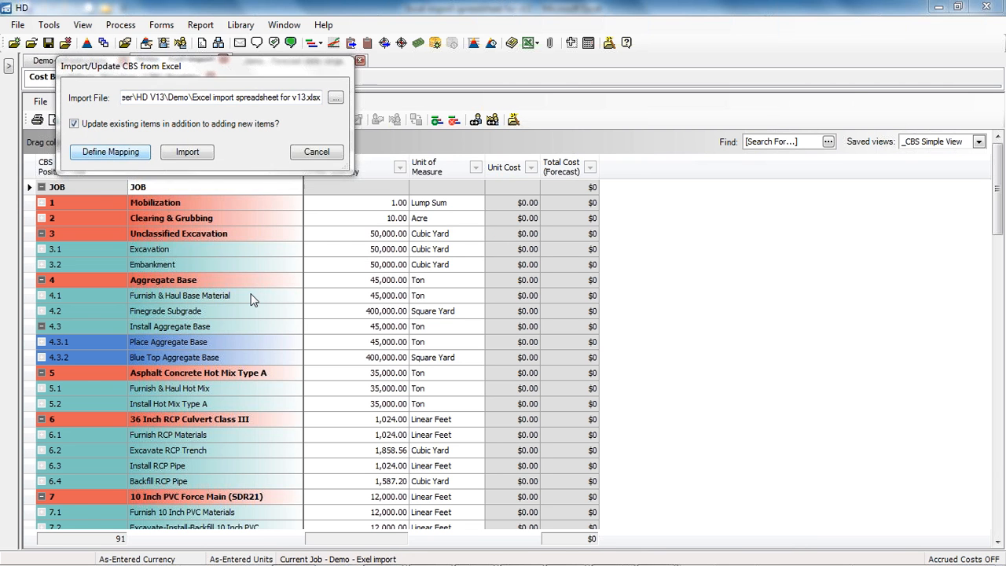
left_click_drag(306, 84, 612, 102)
left_click(601, 118)
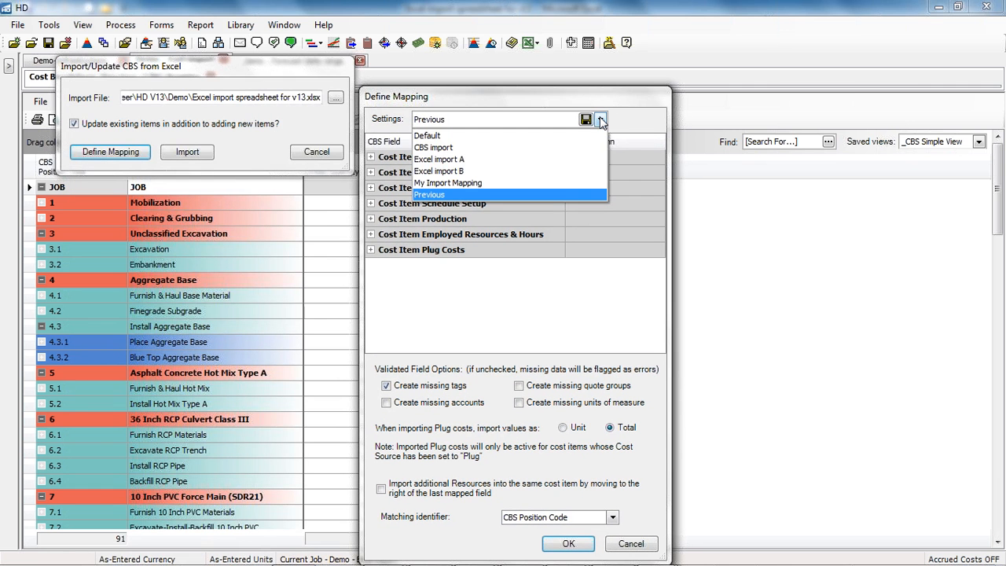
left_click(552, 172)
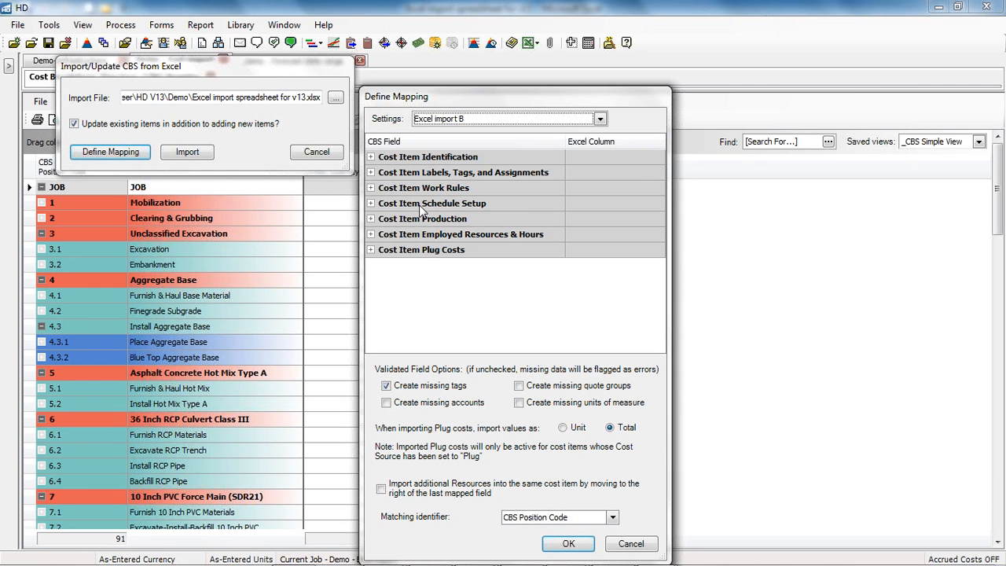
Review the mapping of Cost Item Labels, Tags, and Assignments, checking which spreadsheet columns are available for Cost Source.
left_click(371, 173)
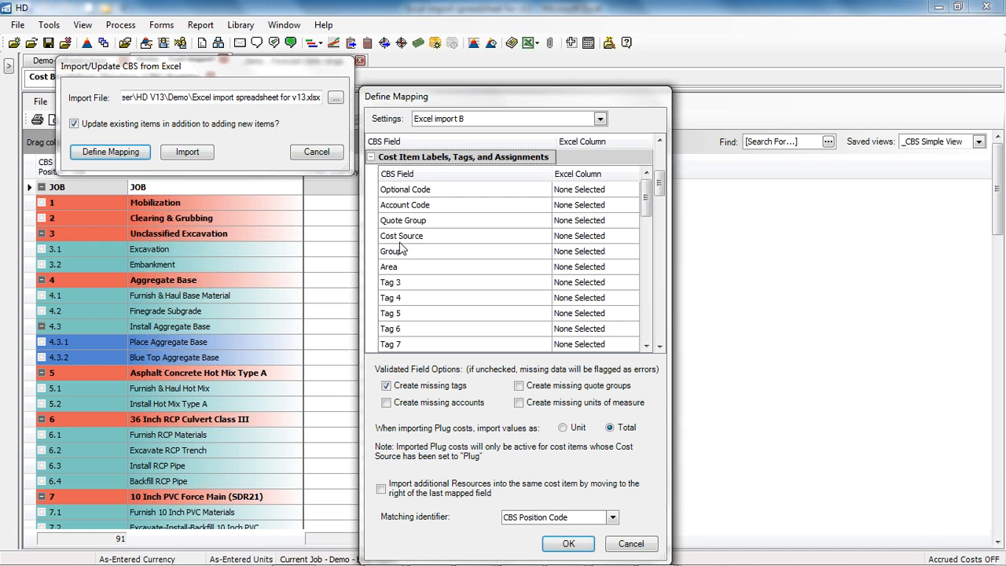
left_click(633, 235)
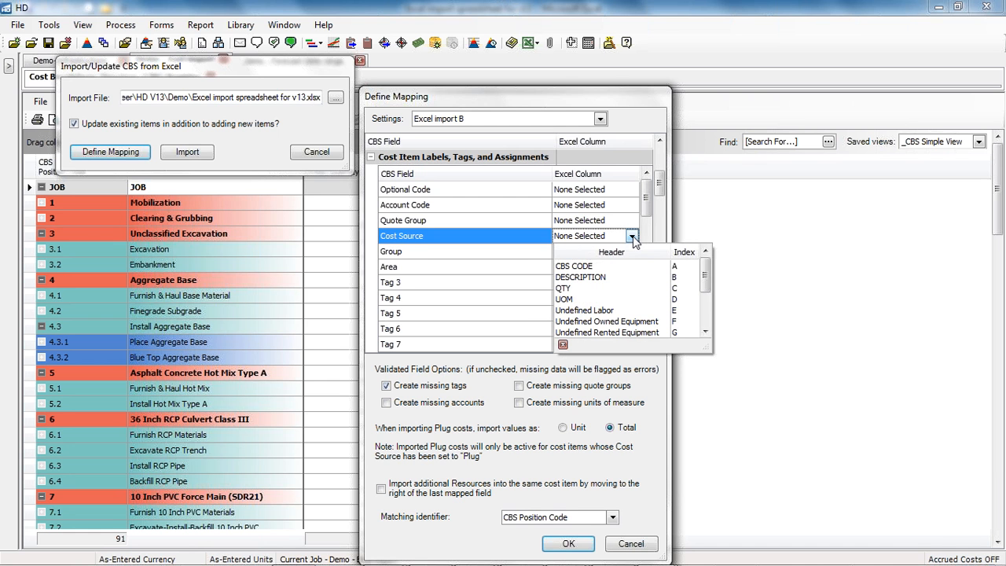
scroll(633, 280, "down", 1)
scroll(633, 280, "up", 1)
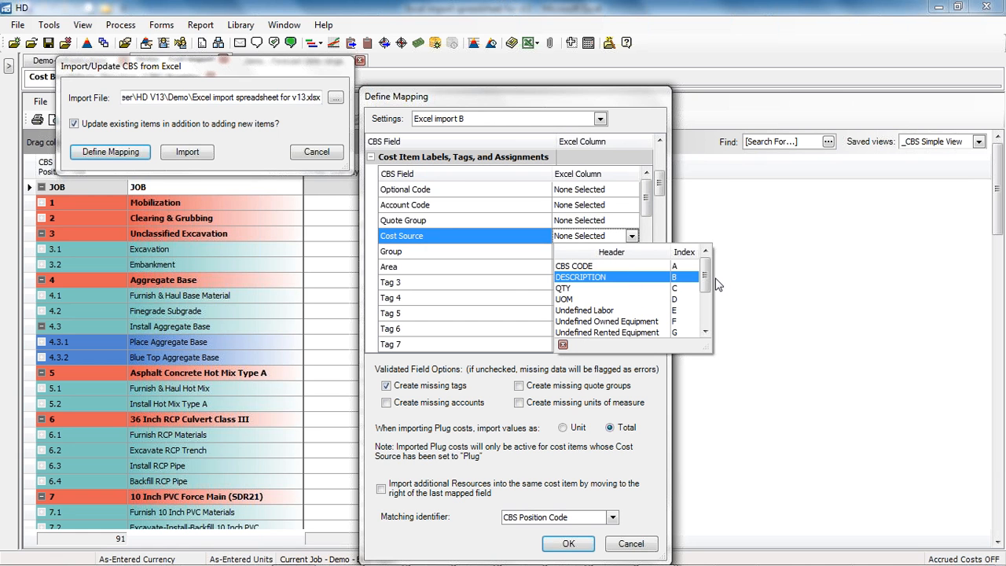
mouse_move(705, 277)
left_mouse_down()
mouse_move(707, 310)
mouse_move(705, 275)
left_mouse_up()
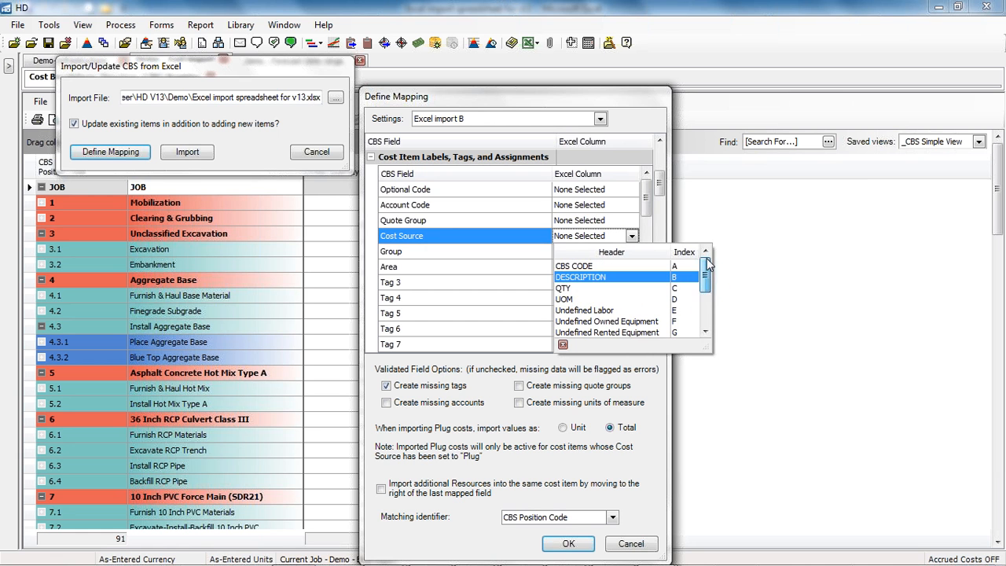
left_click(631, 237)
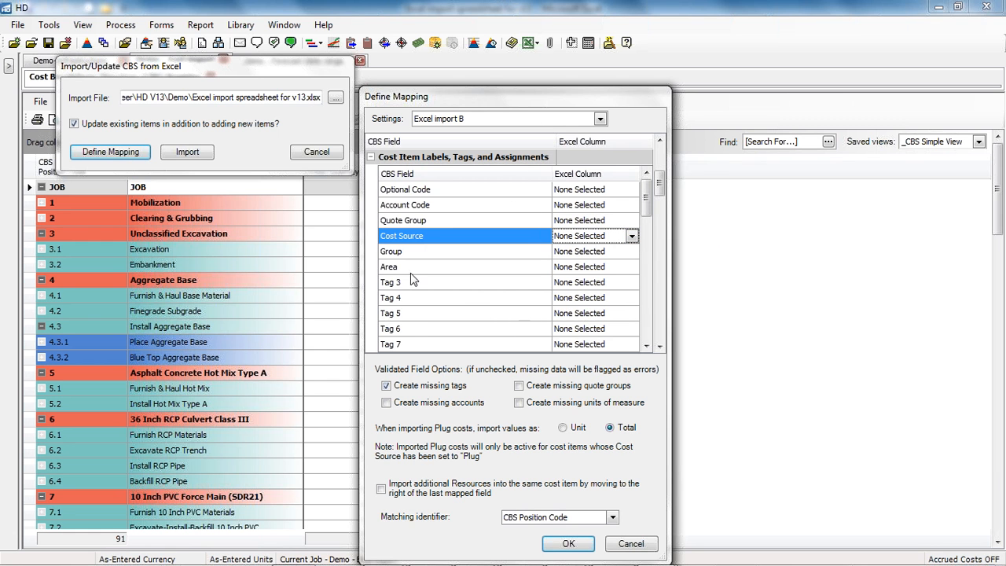
left_click(371, 158)
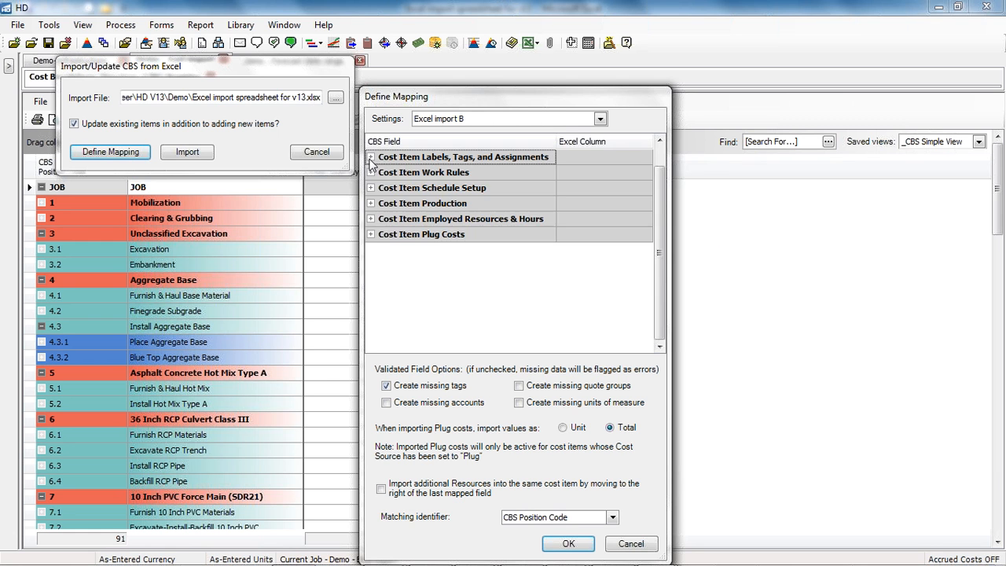
Review the Cost Item Plug Costs mapping, checking the spreadsheet column assigned to the Undefined Labor field.
left_click(371, 234)
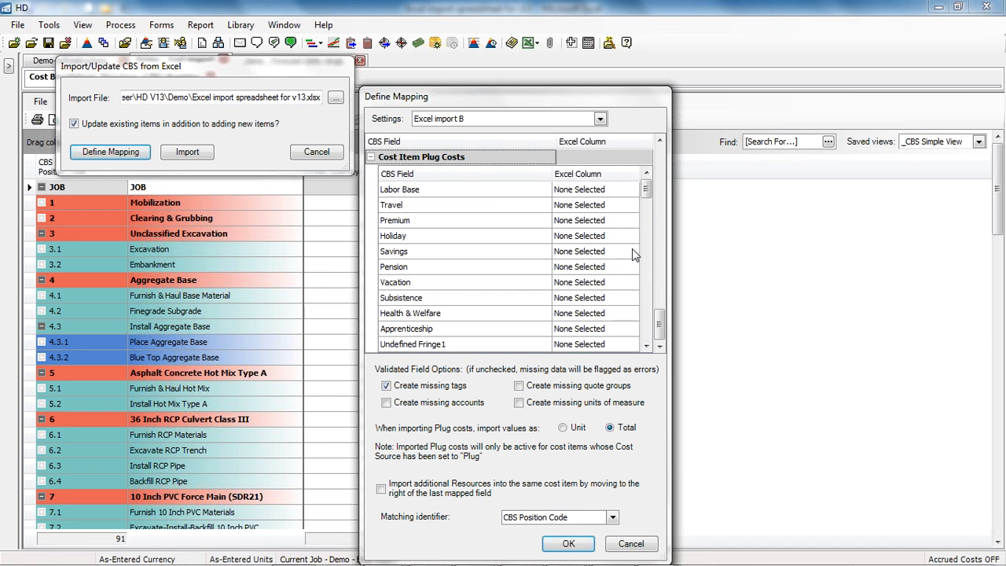
left_click_drag(645, 188, 651, 231)
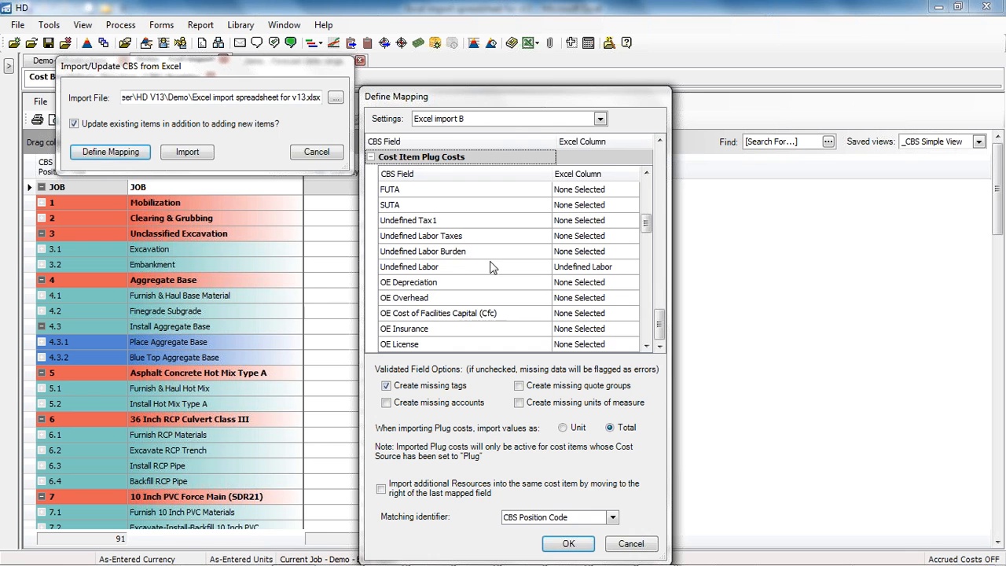
left_click(581, 268)
left_click(621, 267)
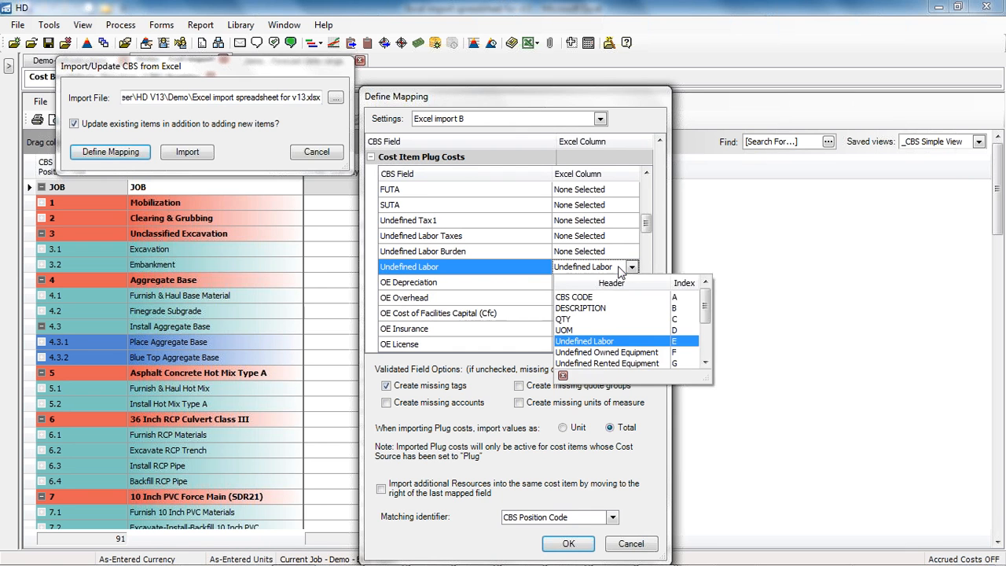
left_click(631, 267)
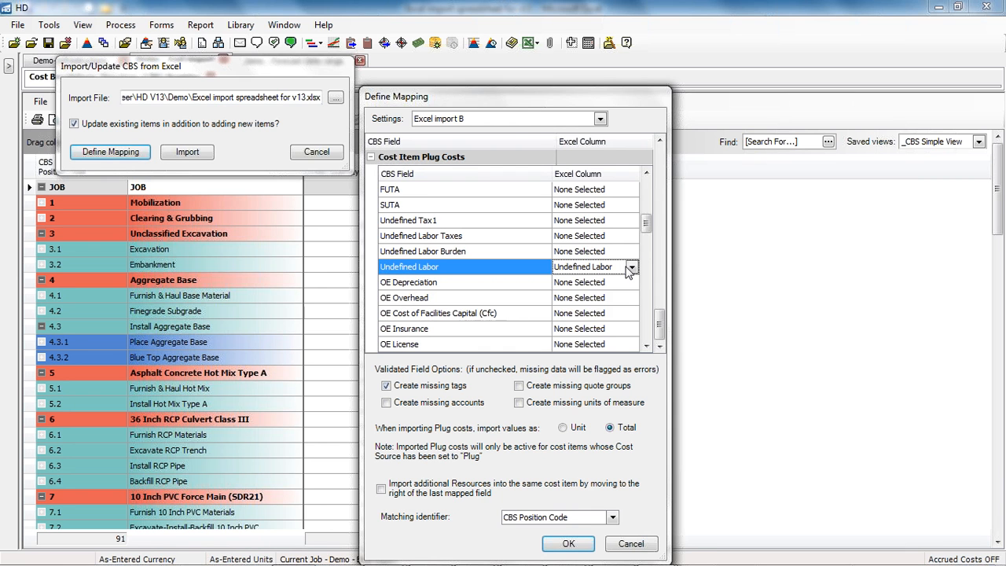
left_click(370, 159)
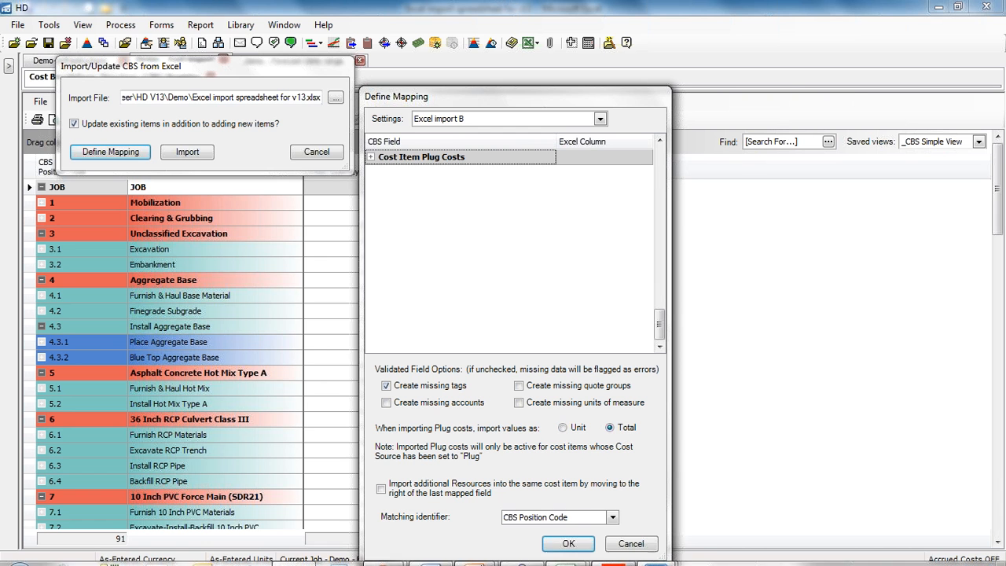
Switch to the Excel import spreadsheet for v13 workbook to examine the undefined cost columns, and return to HD's mapping definition.
mouse_move(566, 553)
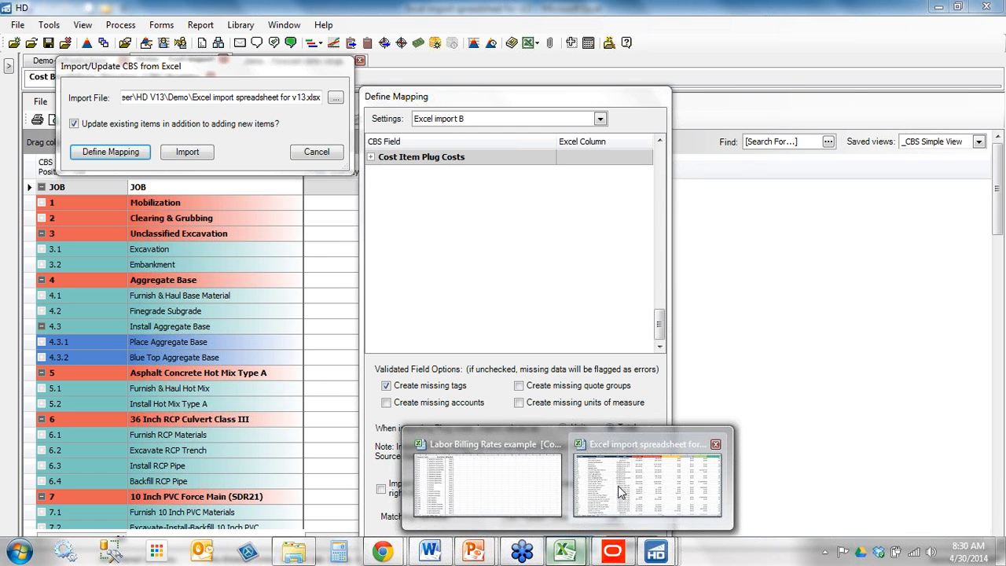
left_click(621, 491)
left_click(478, 402)
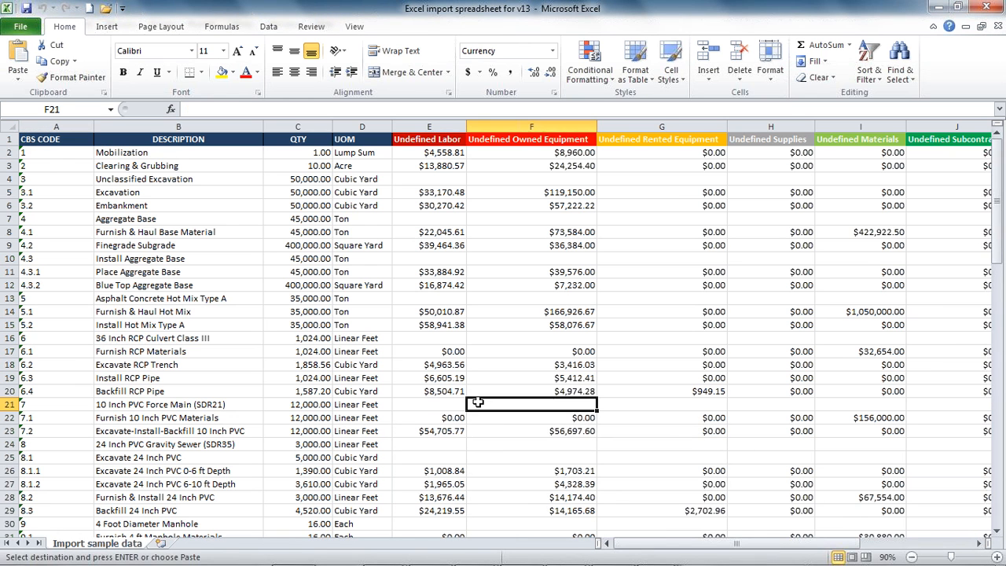
left_click(417, 392)
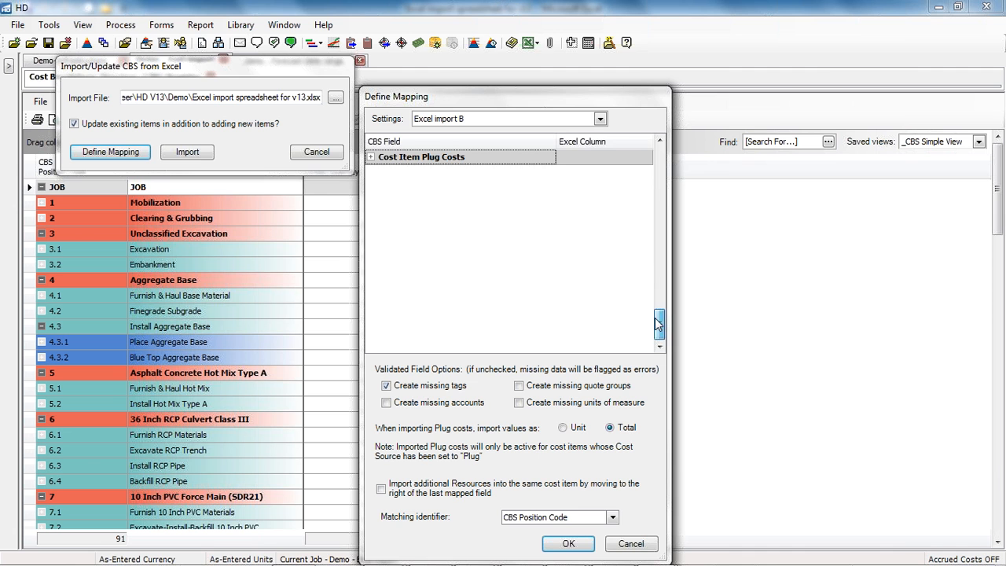
Accept the Excel import B mapping and run the import, agreeing to save the job first.
left_click_drag(658, 324, 657, 267)
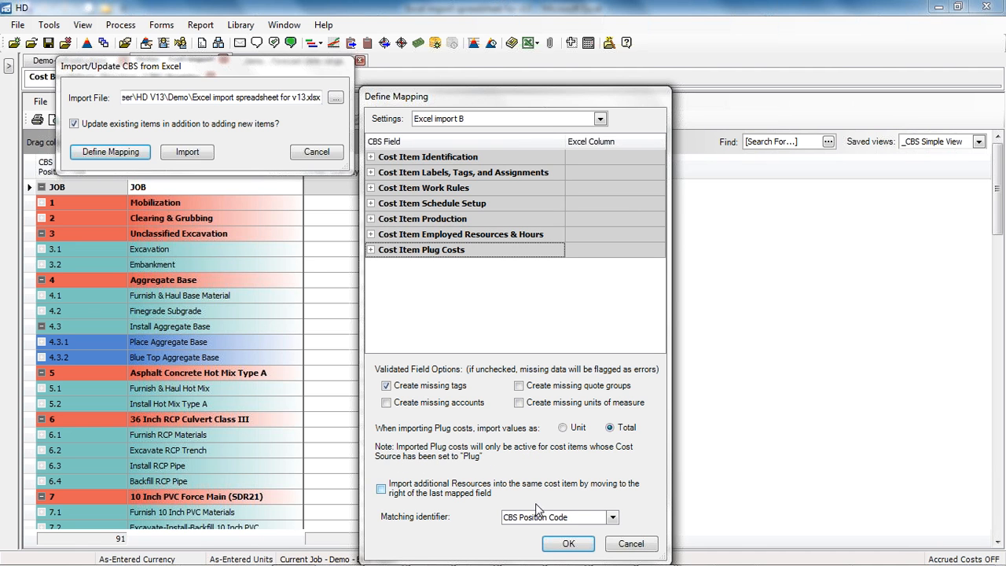
left_click(567, 543)
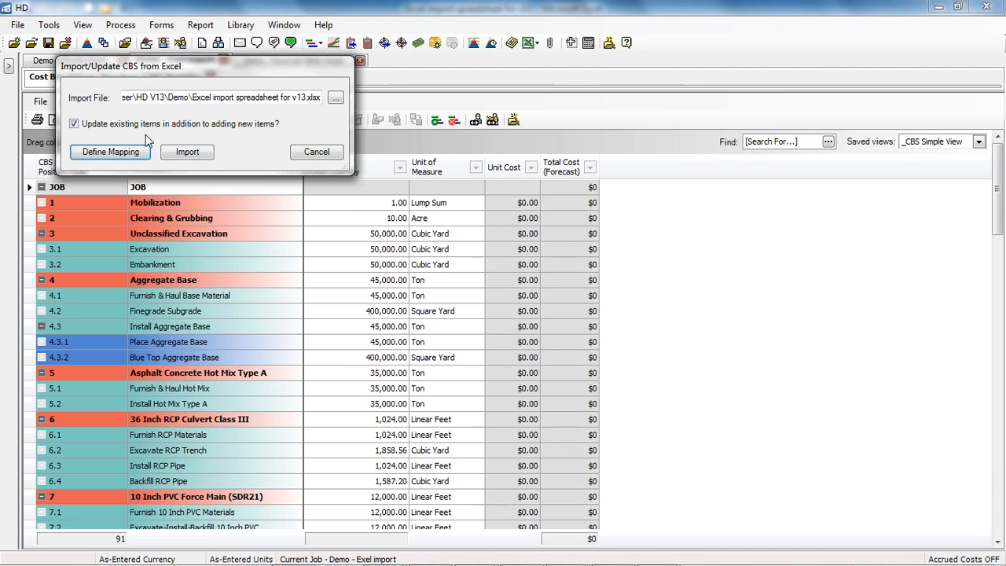
left_click(189, 153)
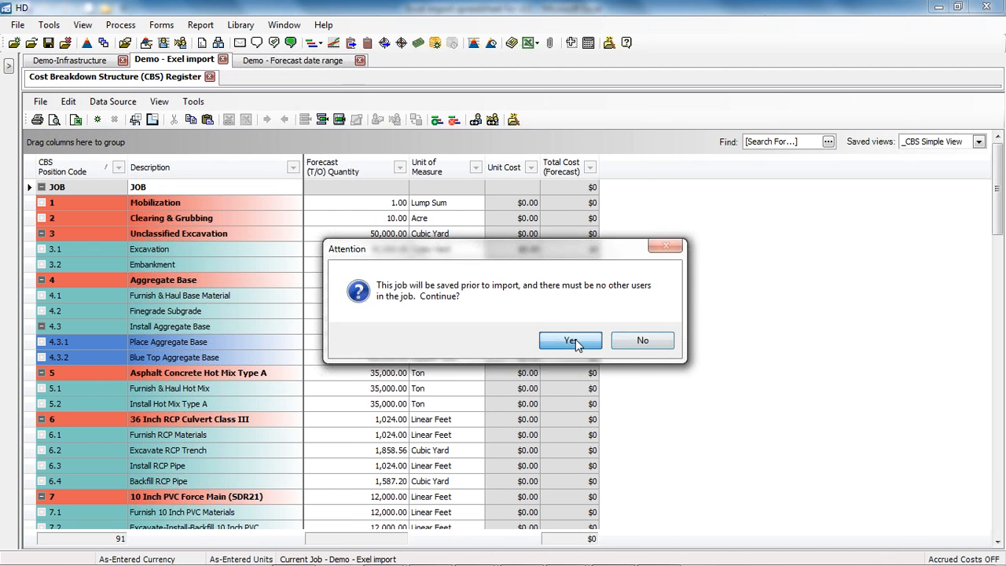
left_click(571, 340)
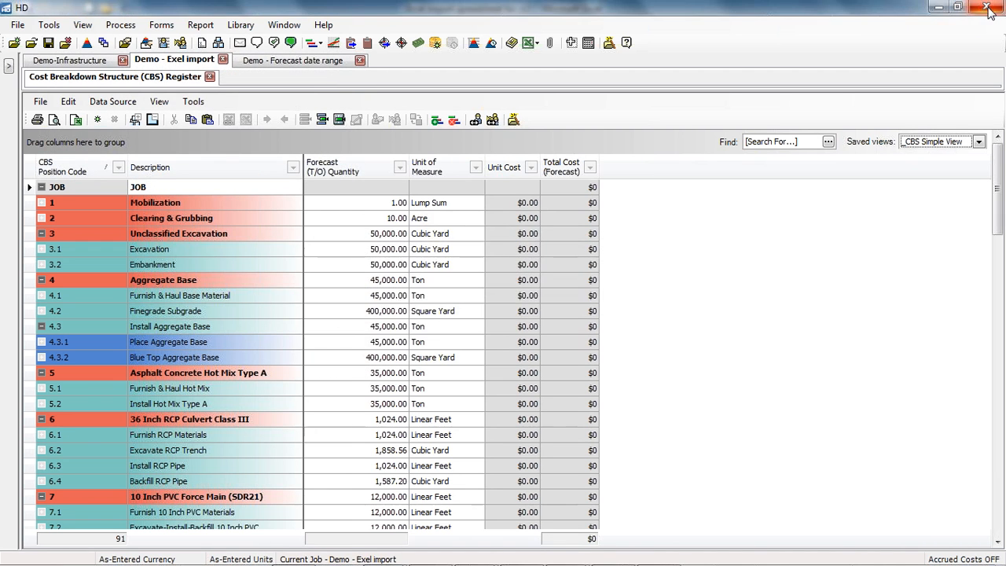
Add the Cost Source column to the CBS Register after the Total Cost (Forecast) column.
left_click(978, 141)
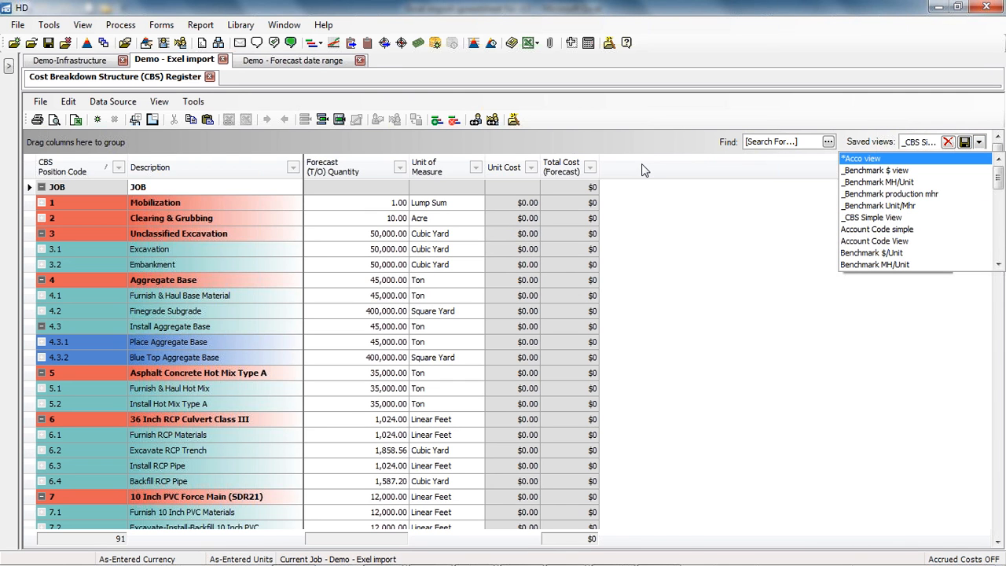
double_click(709, 293)
scroll(697, 363, "down", 5)
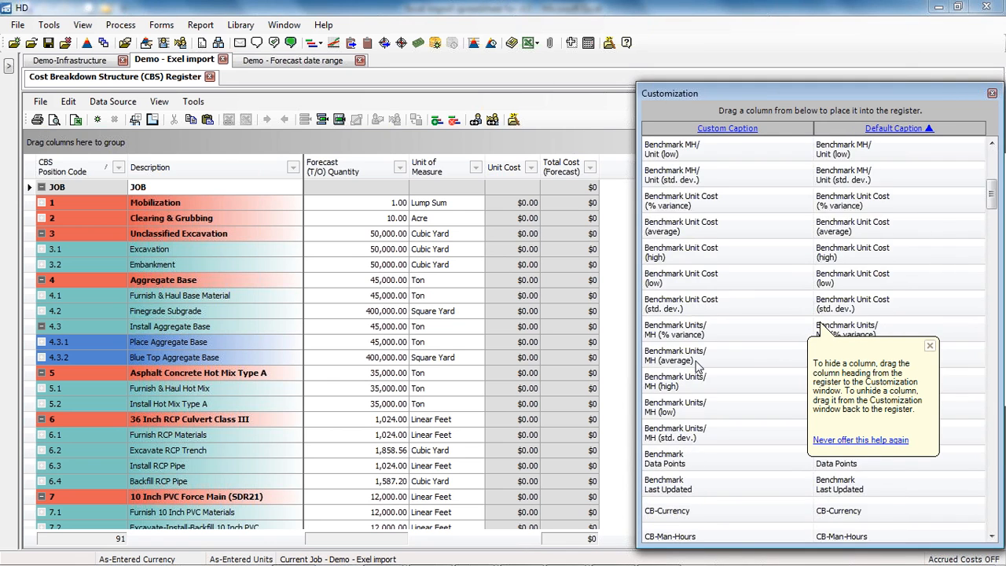
scroll(696, 363, "down", 2)
scroll(696, 365, "down", 1)
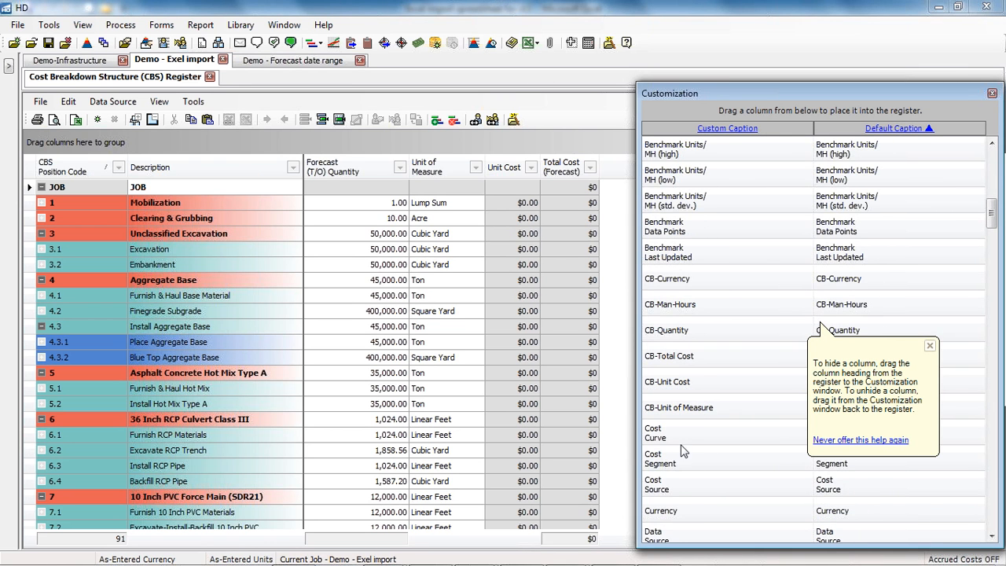
left_click_drag(673, 485, 621, 169)
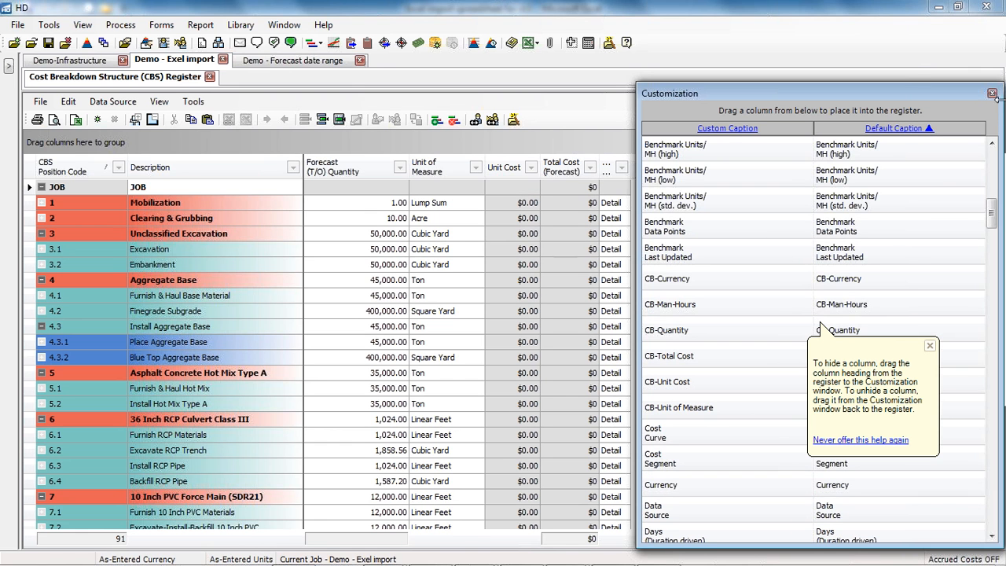
left_click(992, 94)
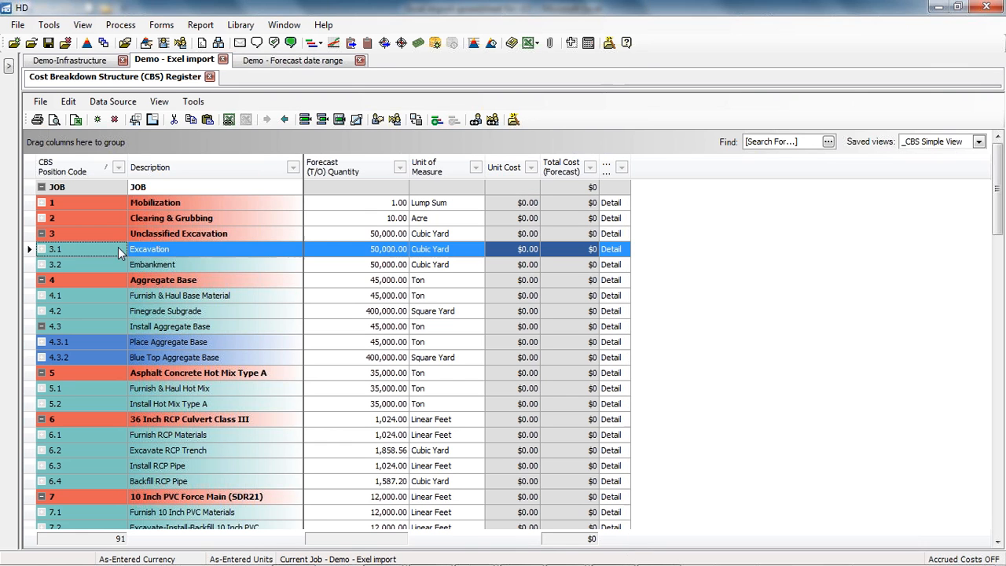
Best-fit all CBS Register columns and set the cost source of item 3.1 Excavation to Plug.
left_click(626, 249)
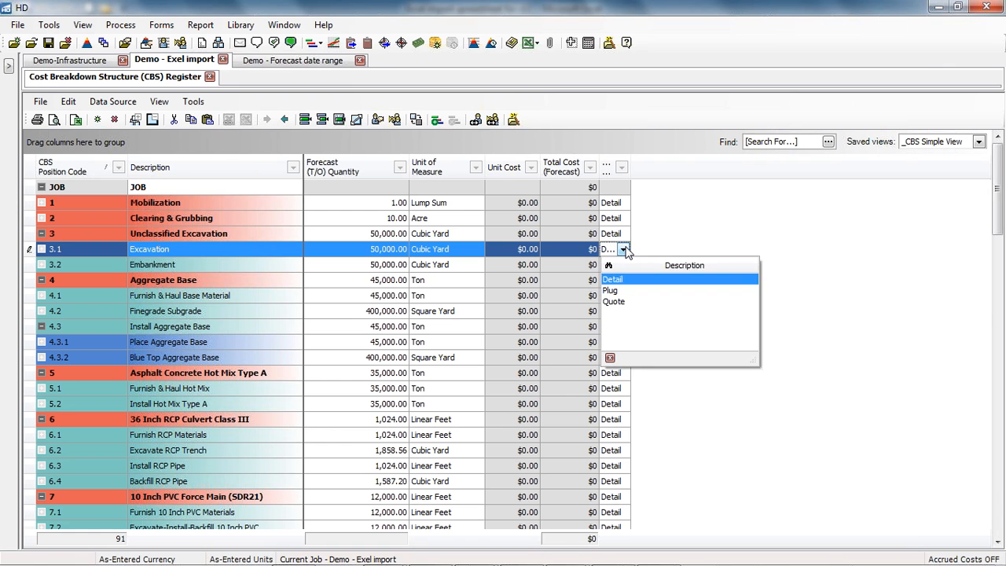
right_click(673, 169)
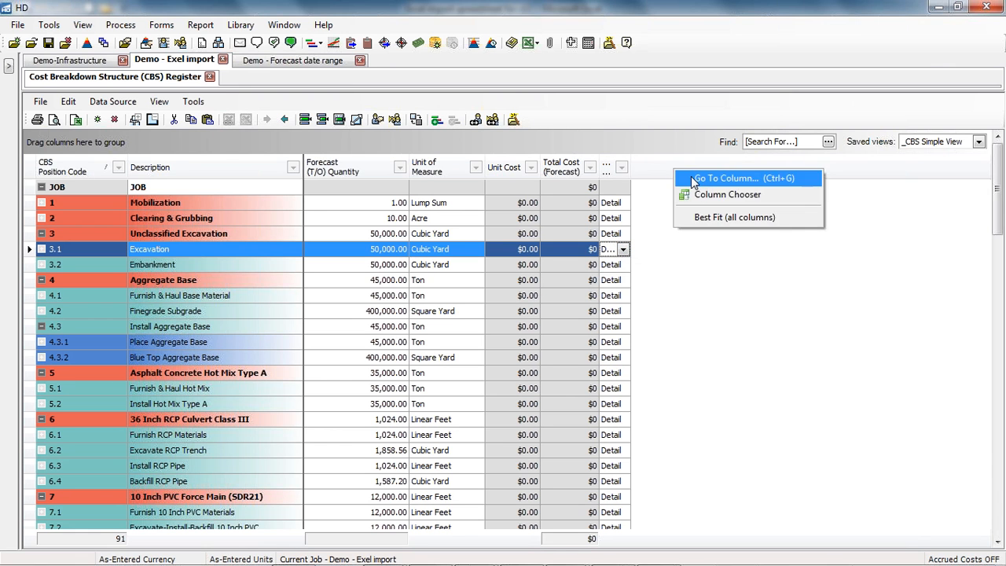
left_click(710, 218)
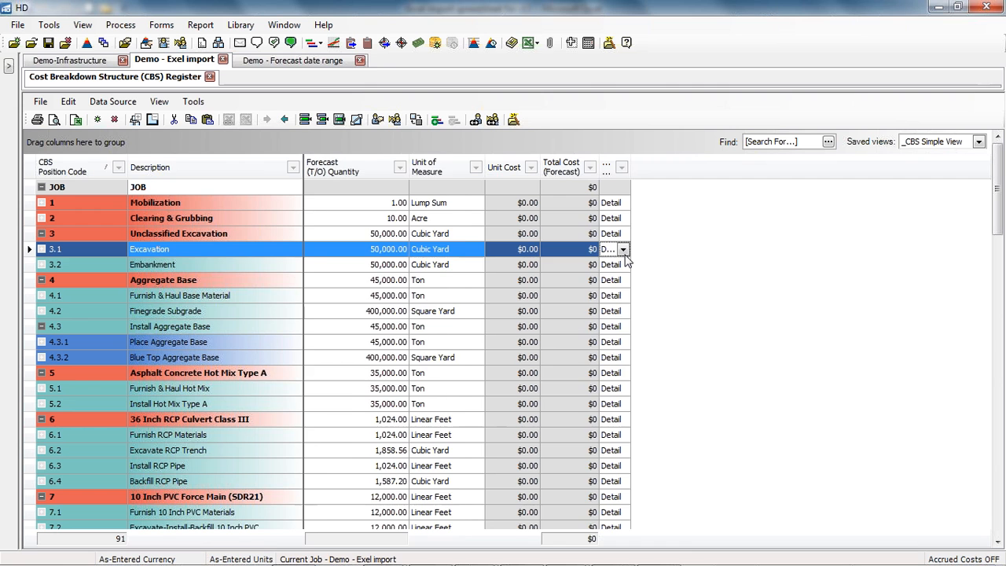
left_click(565, 250)
left_click(564, 290)
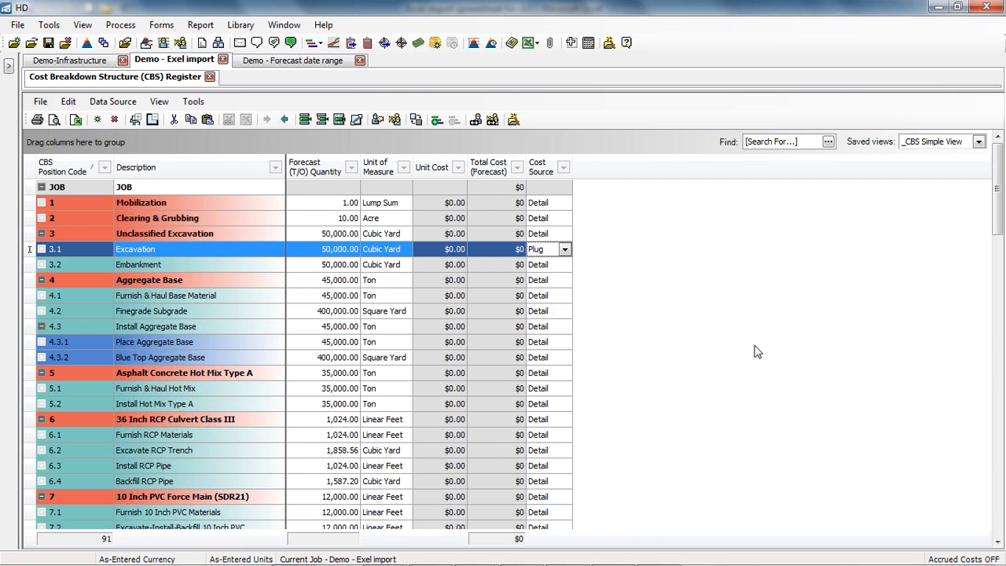
key("Down")
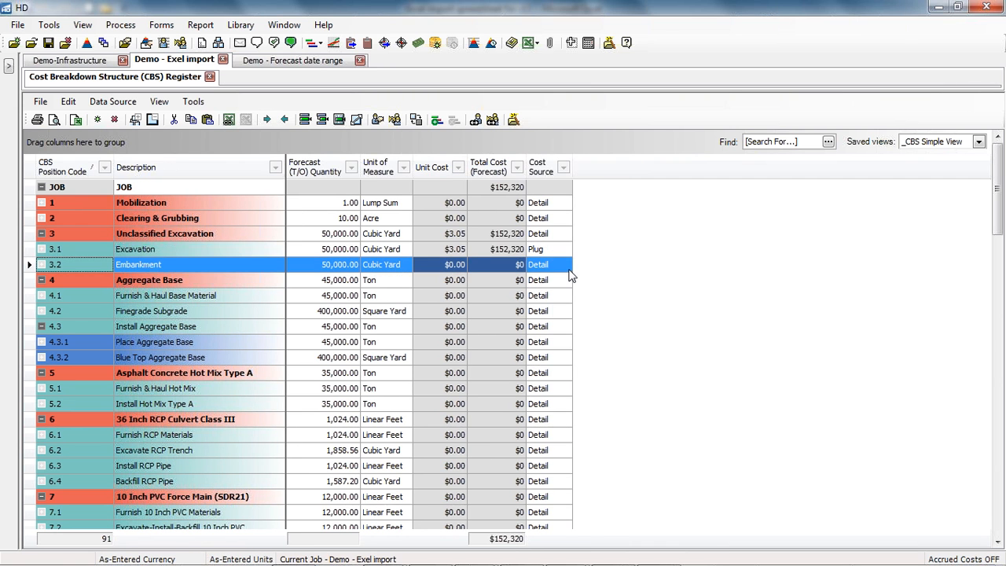
Set the cost source of item 3.2 Embankment to Plug and commit the row.
left_click(563, 265)
left_click(559, 306)
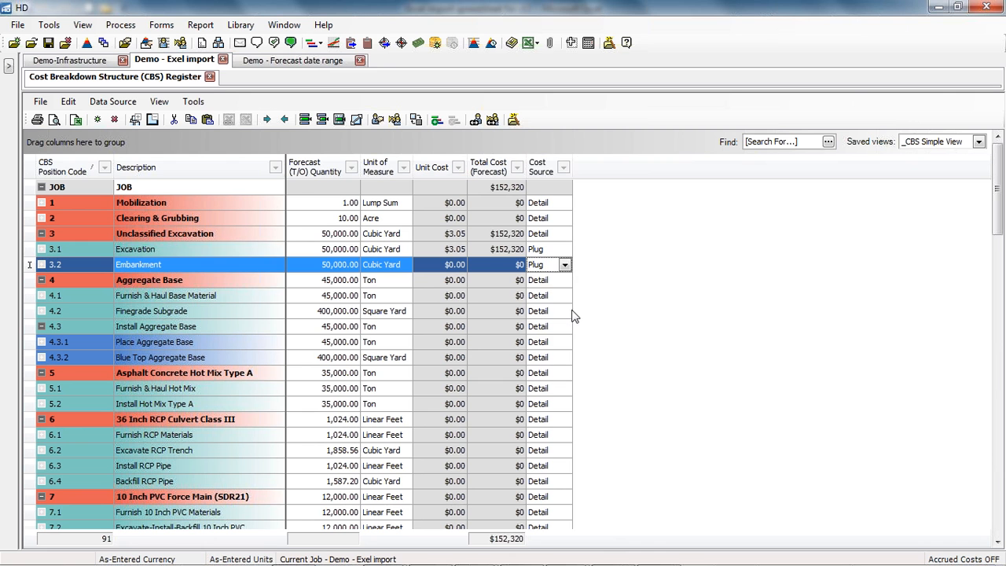
key("Down")
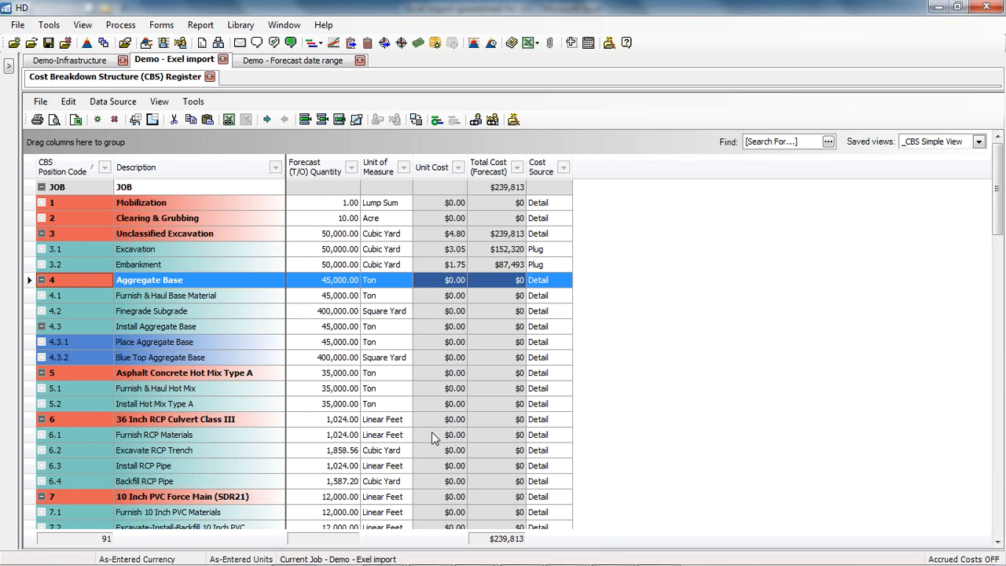
Switch to the Excel import spreadsheet for v13 workbook to examine the Undefined Labor entries of items 3, 3.1 and 3.2.
left_click(557, 551)
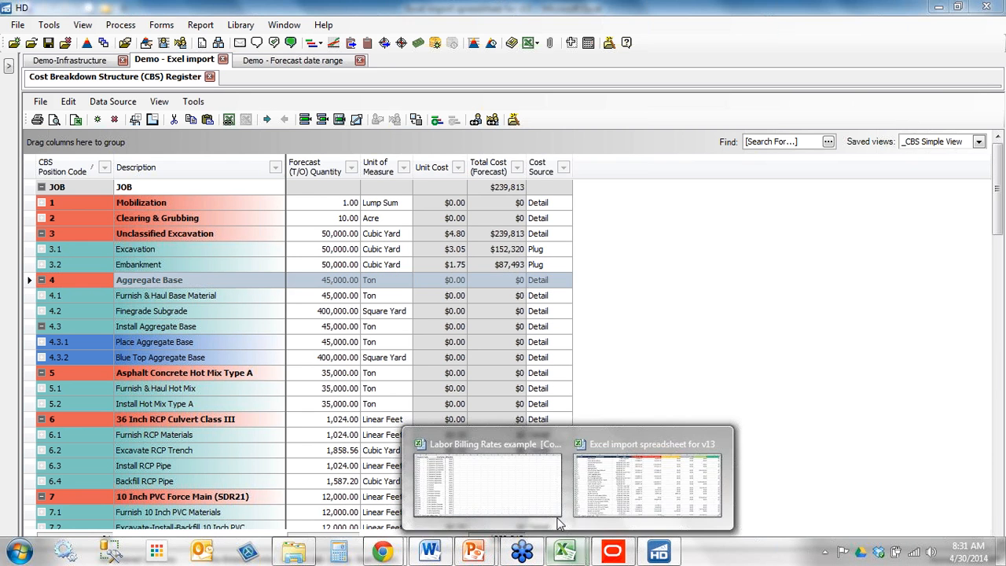
left_click(645, 482)
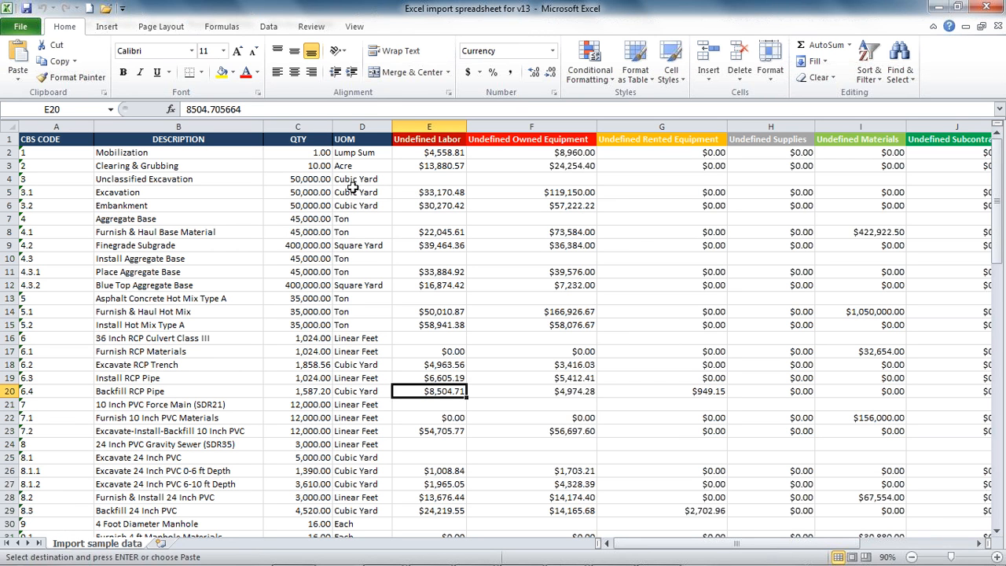
left_click(48, 183)
left_click(410, 181)
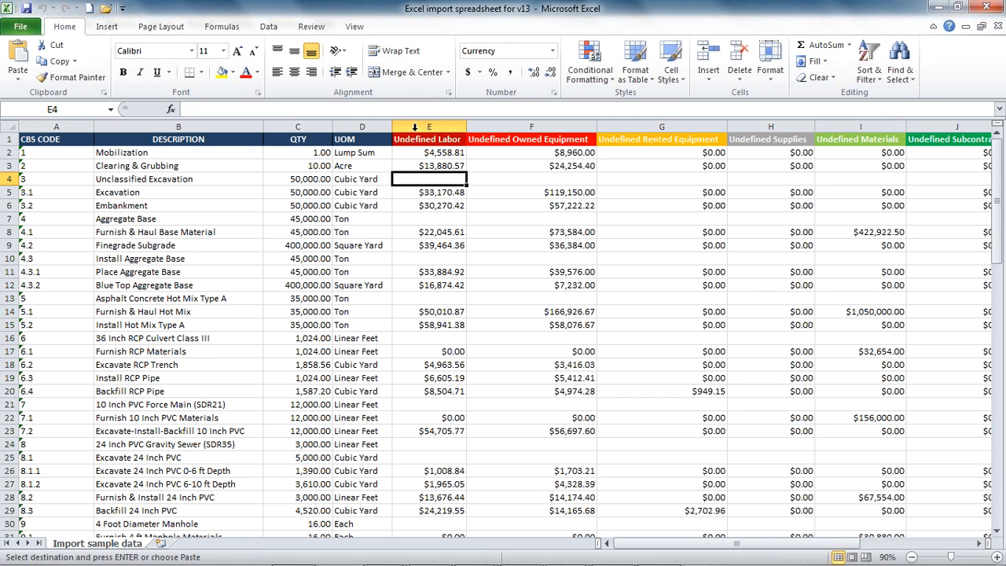
left_click(409, 191)
left_click(411, 204)
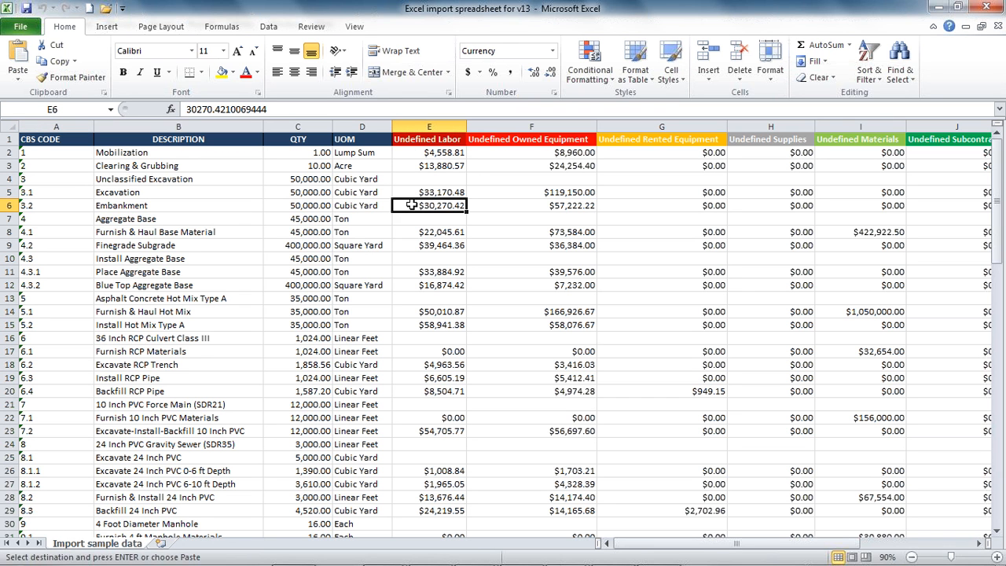
Switch back to HD and set the cost source of items 1 Mobilization and 2 Clearing & Grubbing to Plug.
key("alt+Tab")
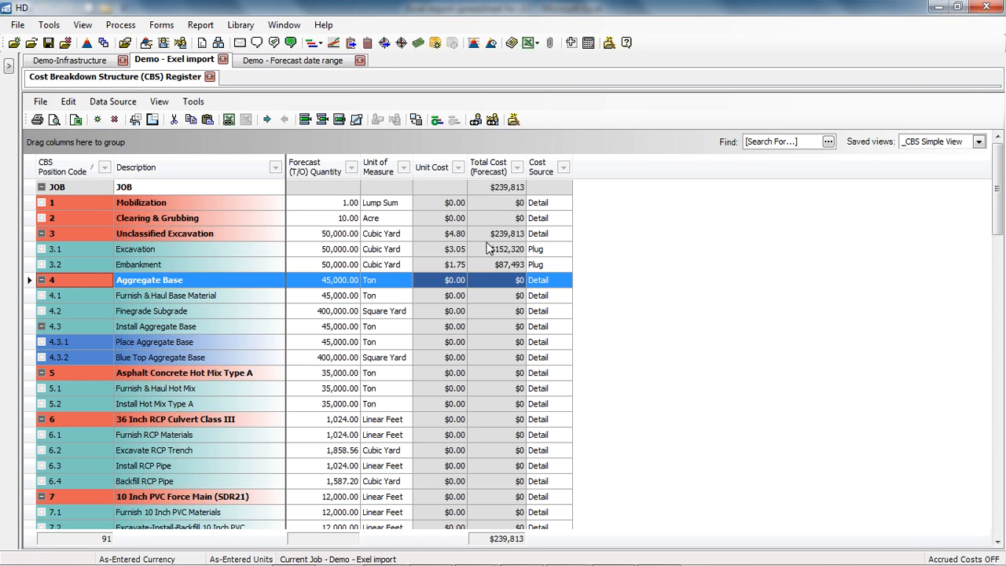
left_click(547, 203)
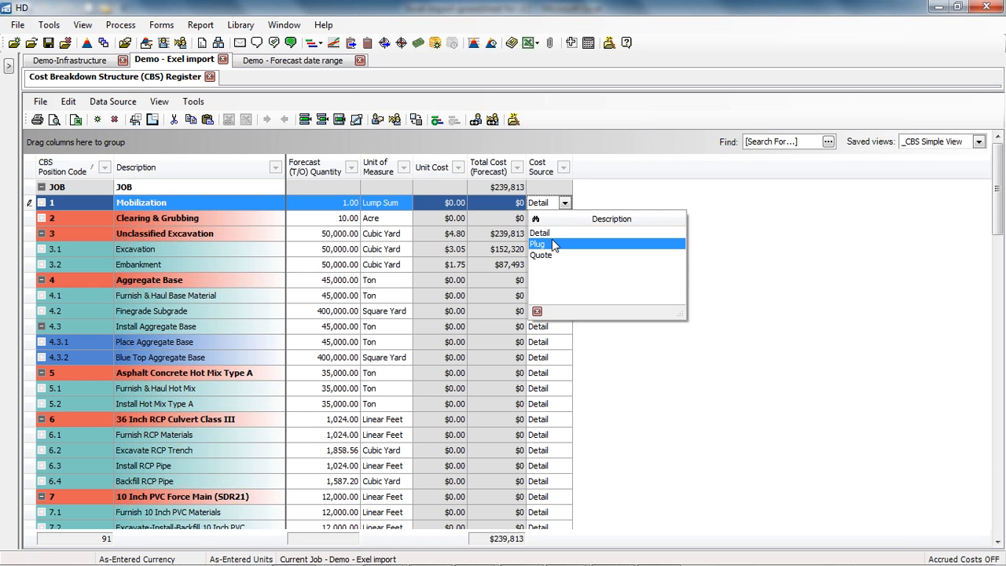
left_click(553, 245)
left_click(549, 218)
left_click(553, 260)
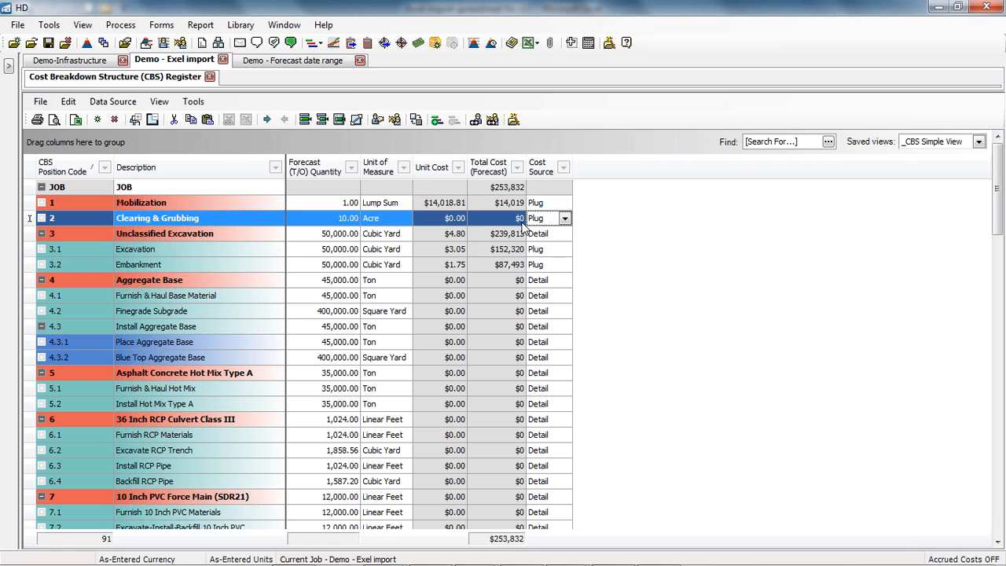
left_click(526, 233)
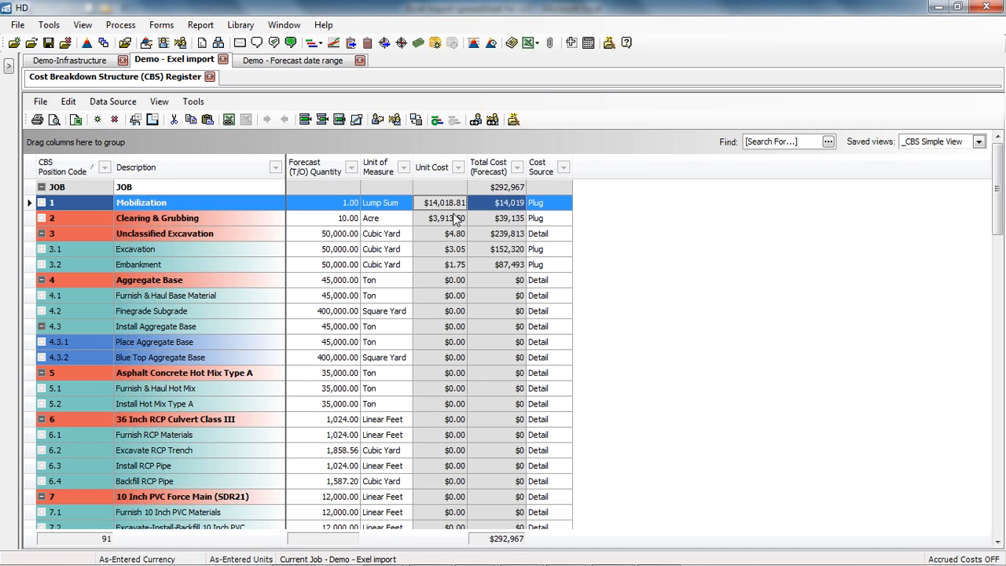
left_click(451, 219)
Switch to the Excel import spreadsheet for v13 workbook and change Mobilization's Undefined Labor cost to $14,558.81.
key("alt+Tab")
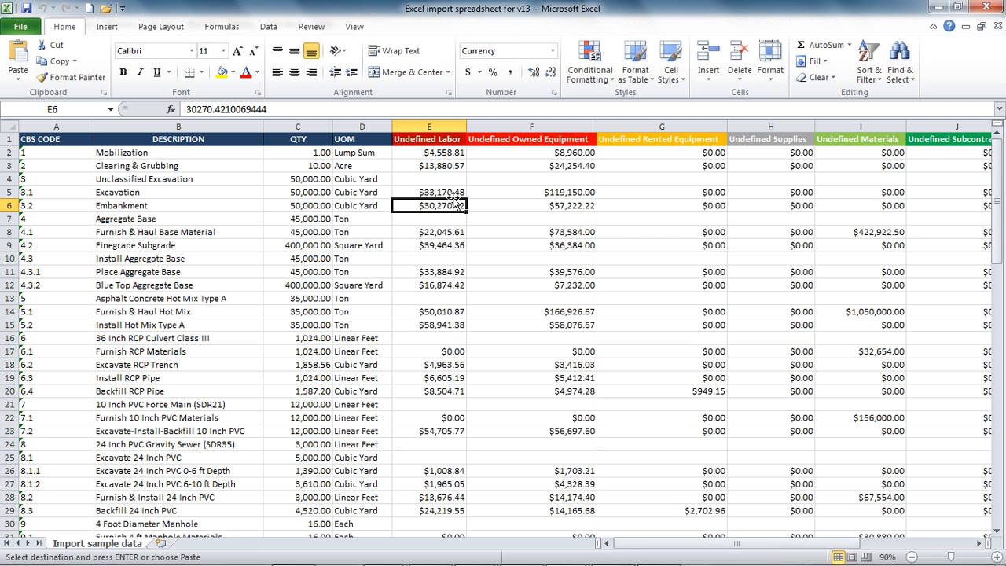
left_click(435, 152)
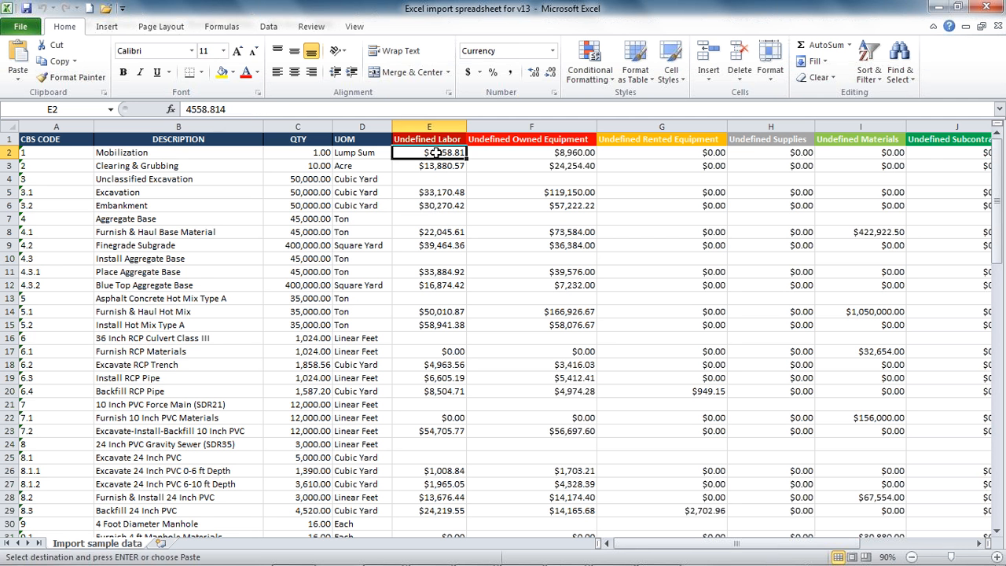
left_click(189, 111)
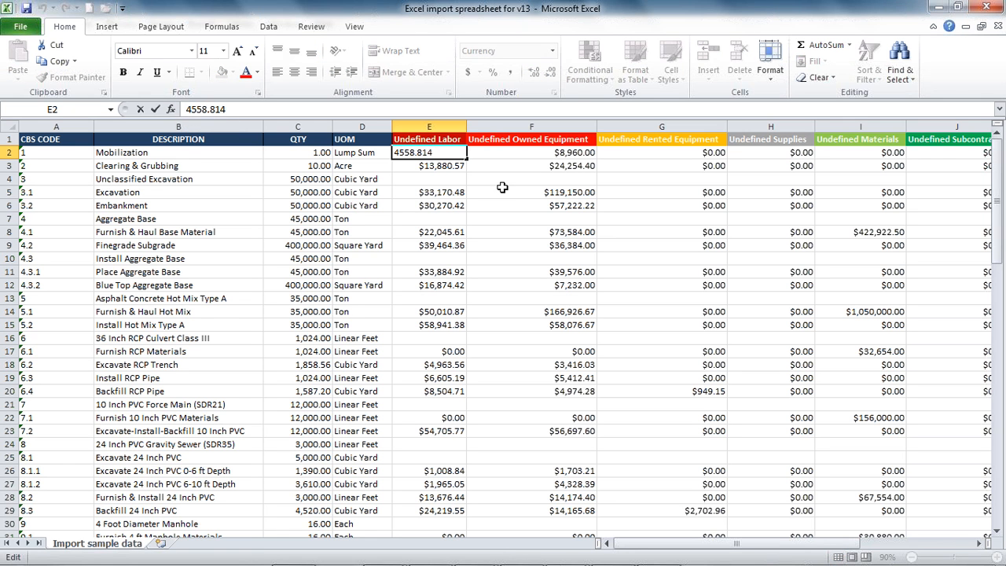
type("1")
key("Tab")
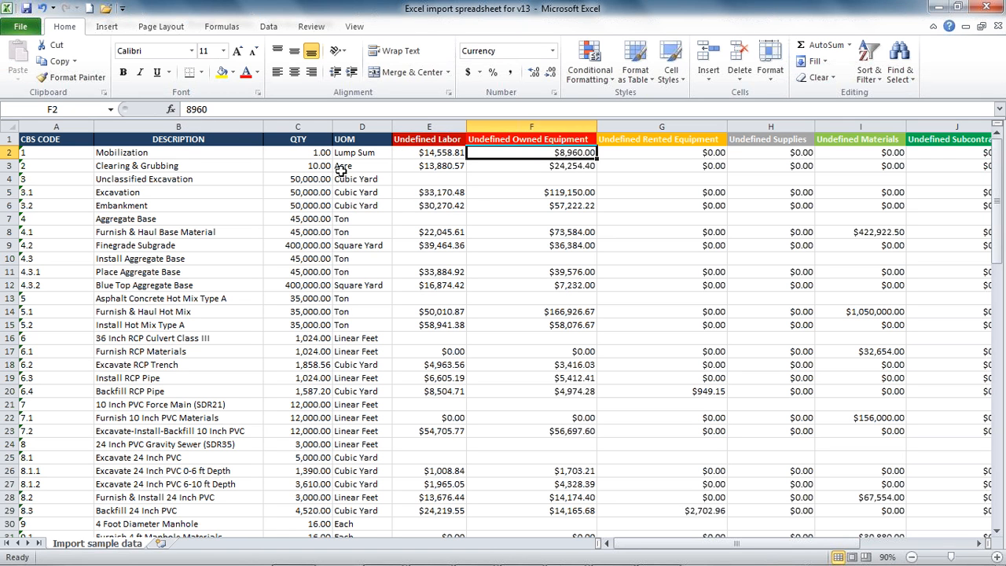
Switch from the import spreadsheet to HD and activate the PBS Changes Log for the Demo - Exel import job.
left_click(445, 153)
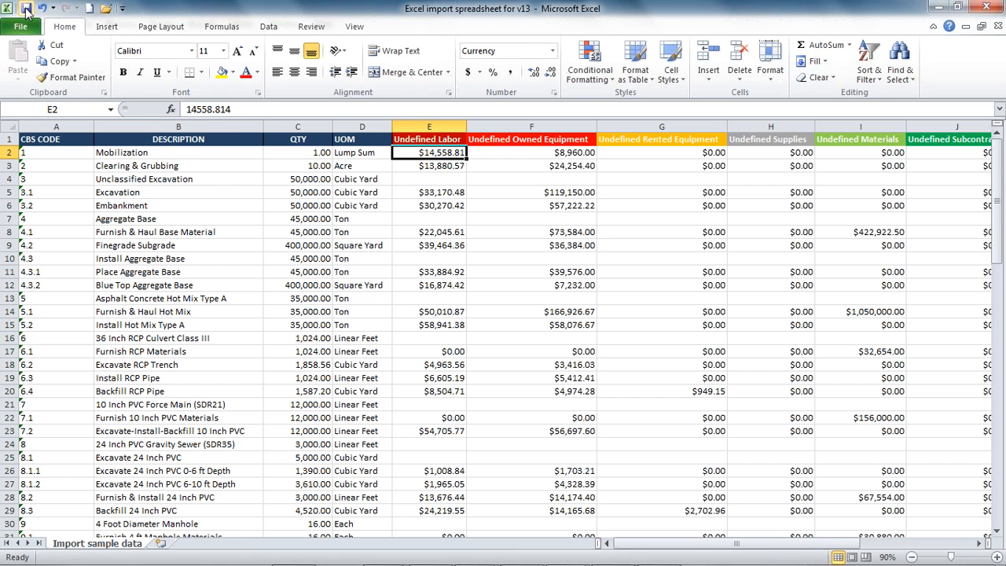
key("alt+Tab")
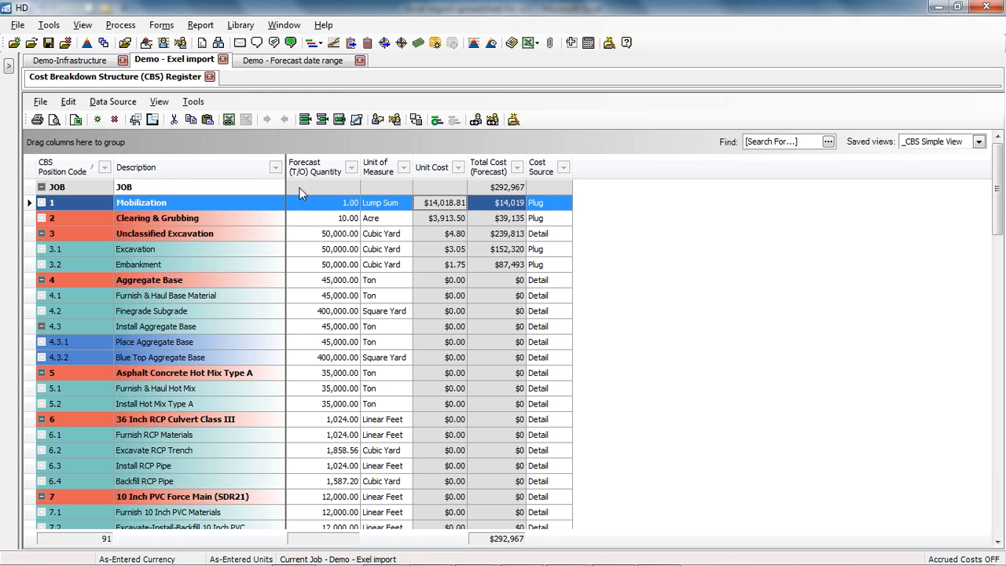
left_click(153, 30)
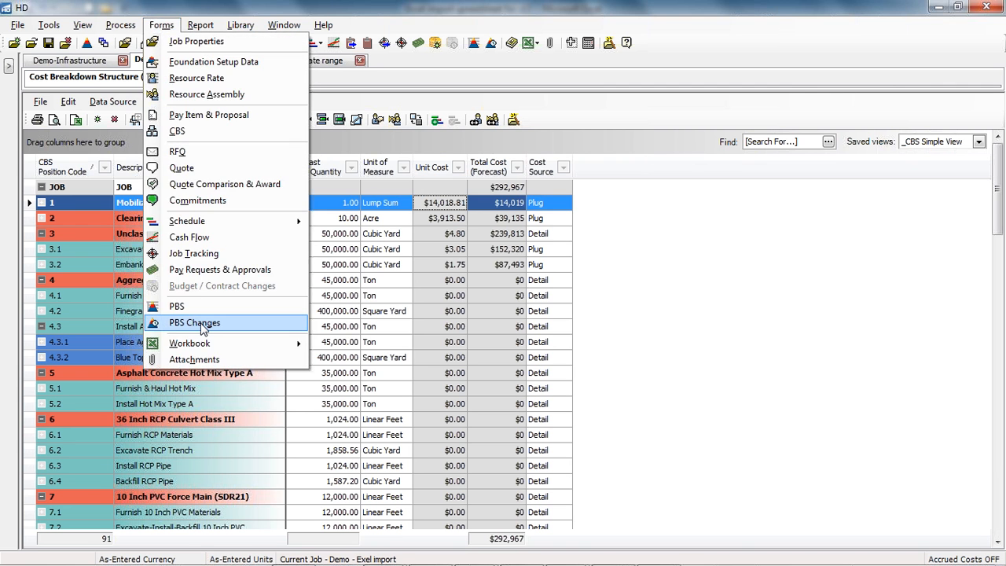
left_click(202, 323)
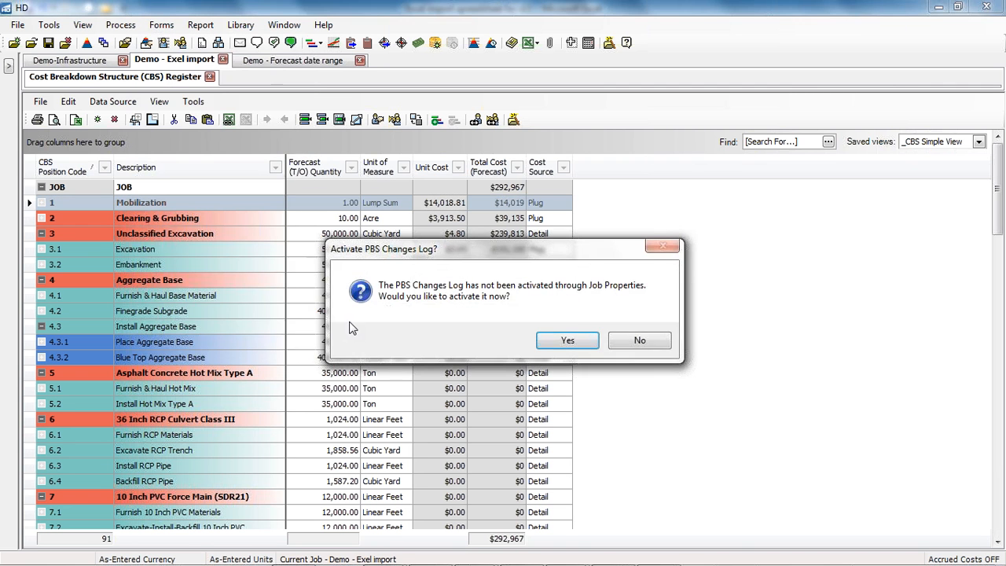
left_click(566, 342)
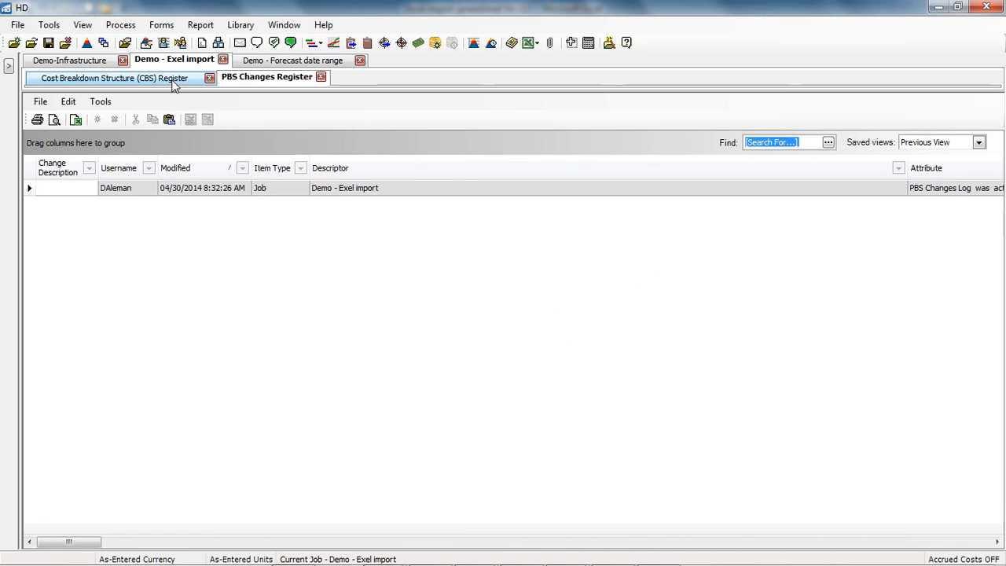
Import CBS updates from the Excel import spreadsheet for v13.xlsx with the Excel import B mapping, updating existing items.
left_click(167, 78)
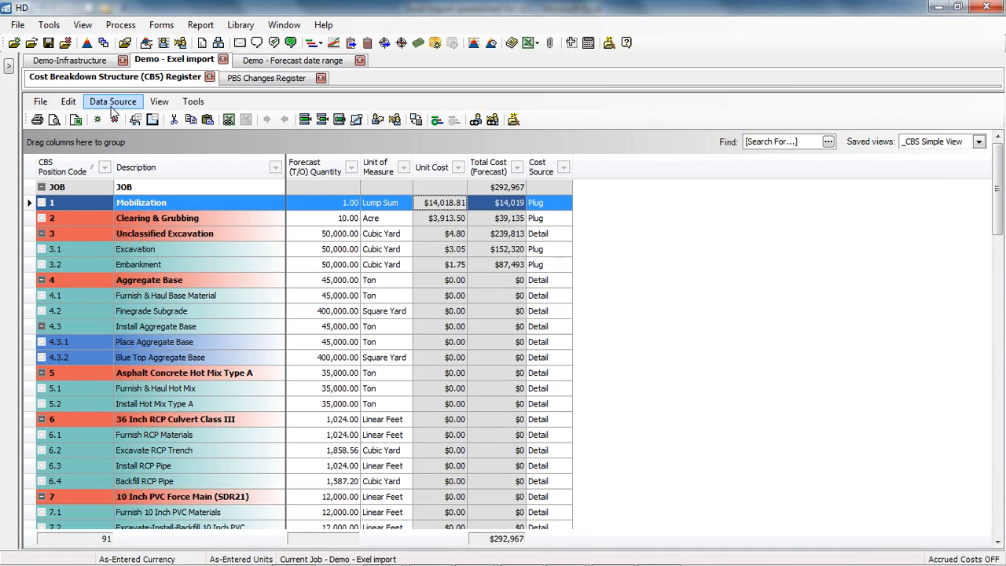
left_click(112, 102)
mouse_move(265, 156)
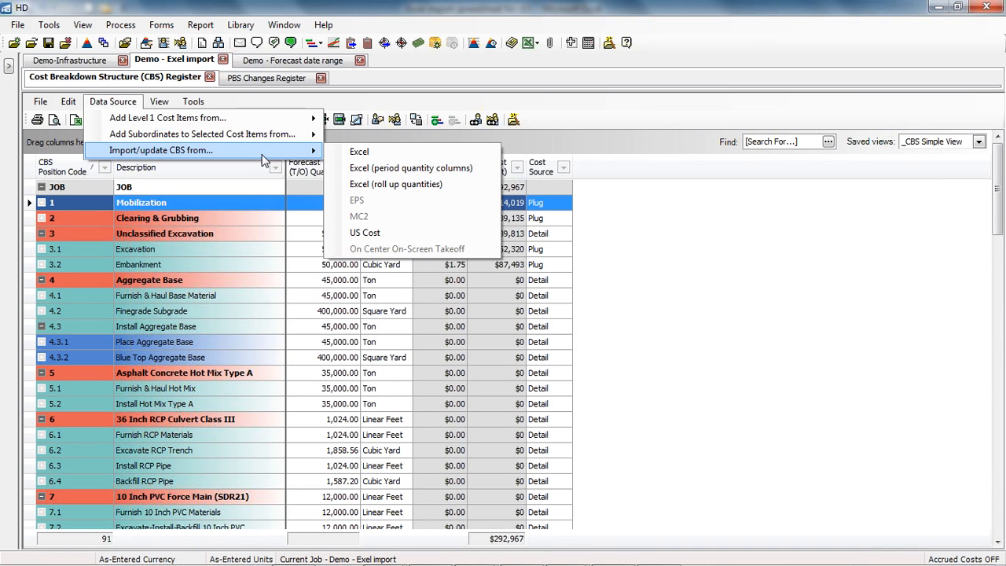
left_click(360, 151)
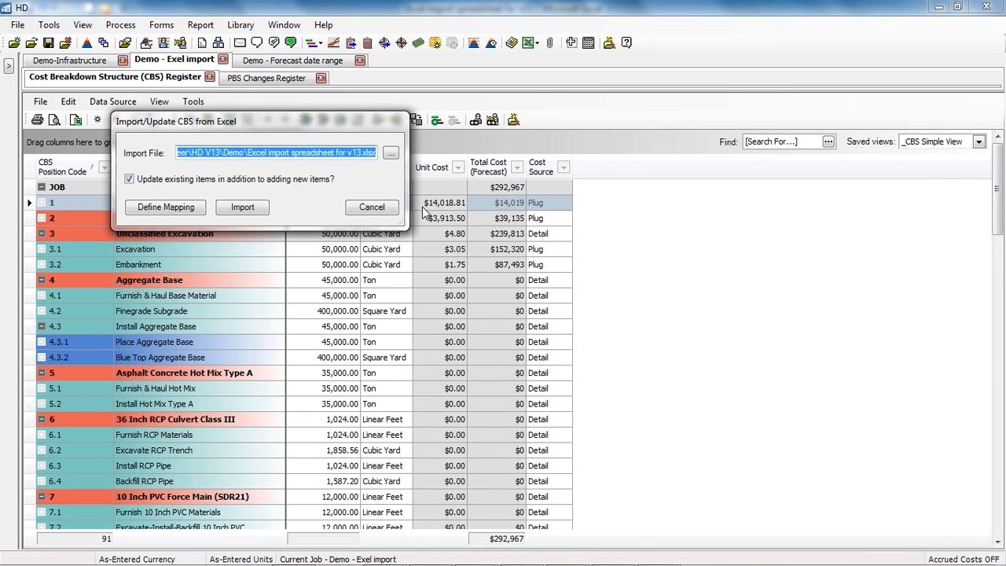
left_click(165, 208)
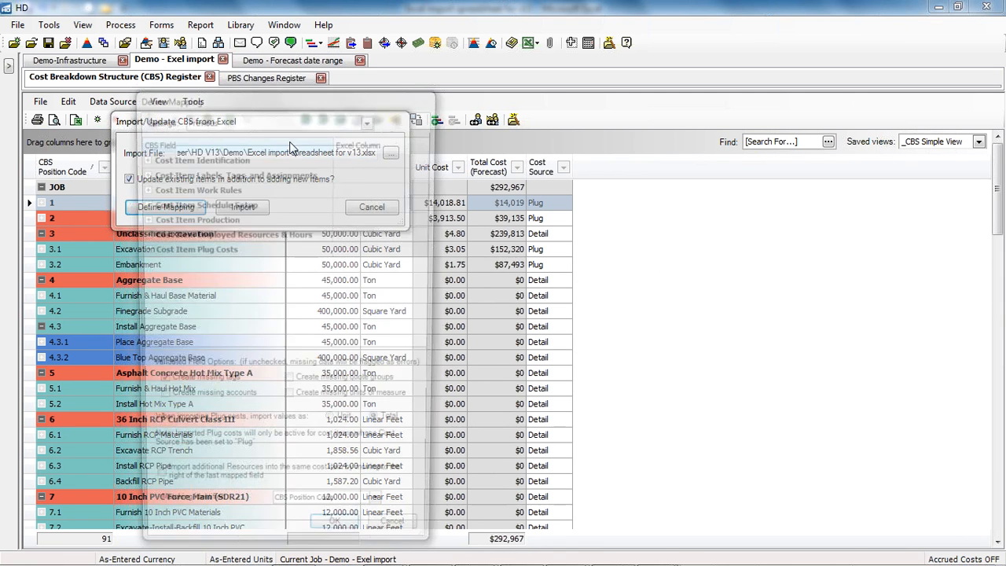
left_click(313, 119)
left_click(290, 171)
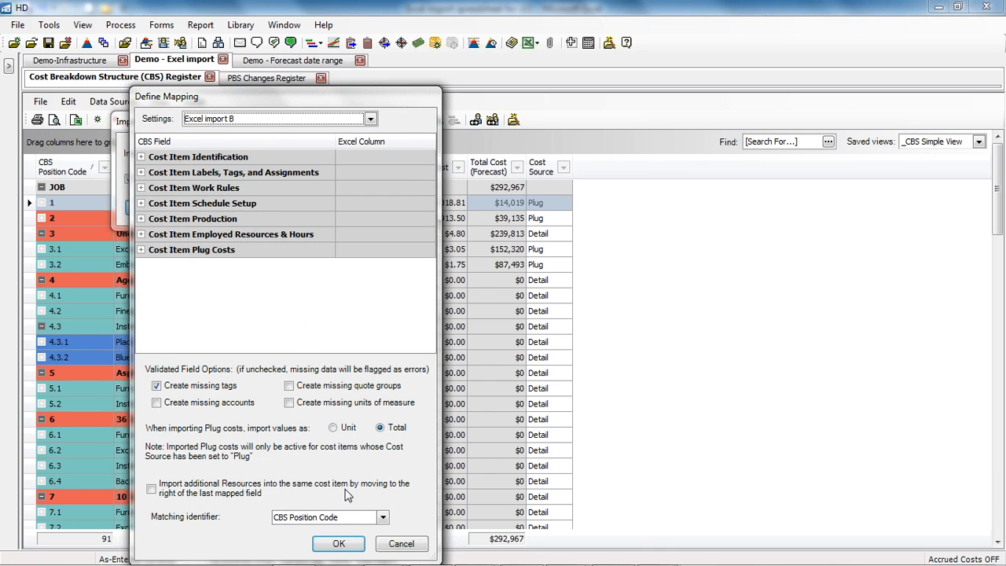
left_click(340, 545)
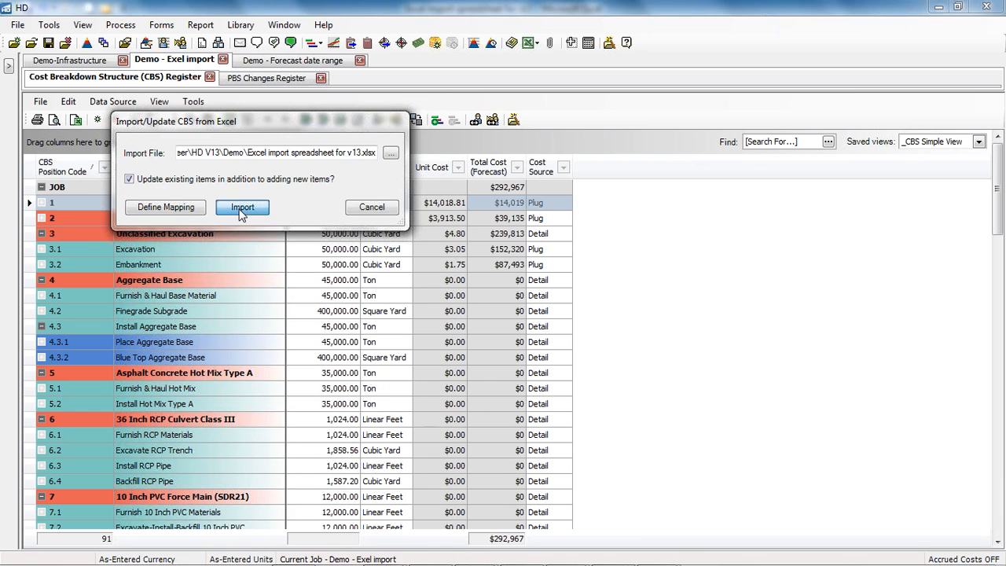
left_click(242, 209)
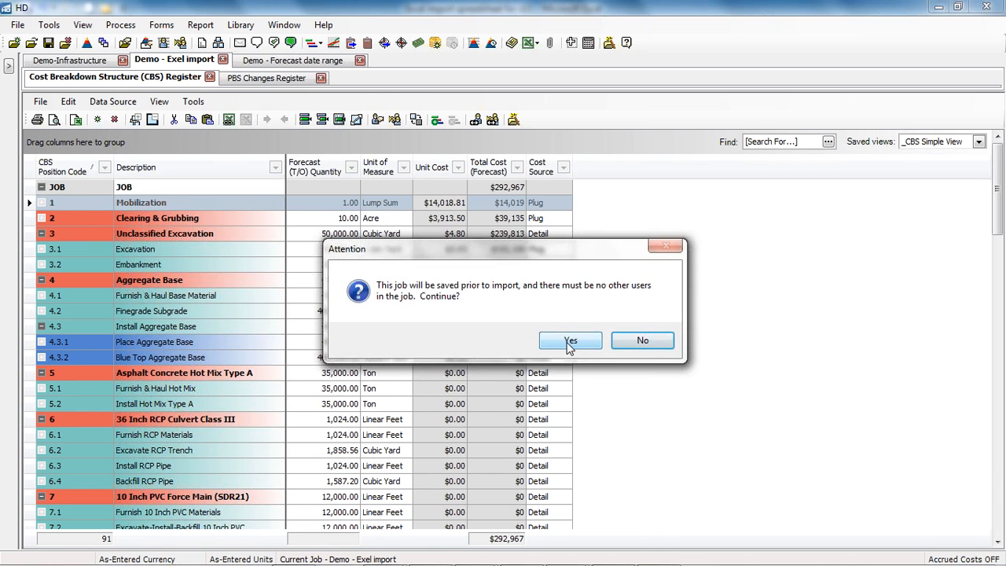
left_click(570, 340)
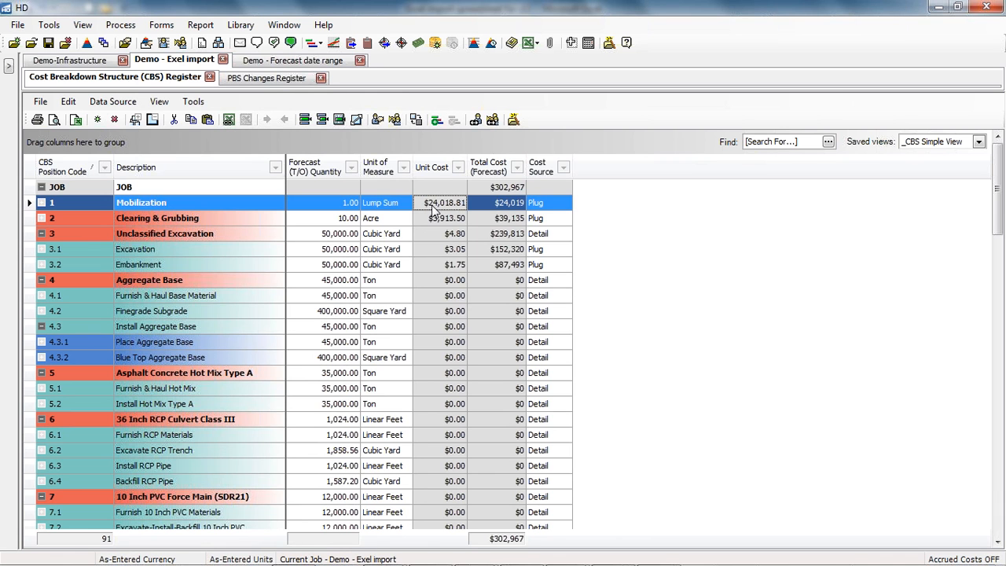
Review the PBS change record for Cost Item '1', including its impact on the PBS, and close the changes register.
left_click(271, 79)
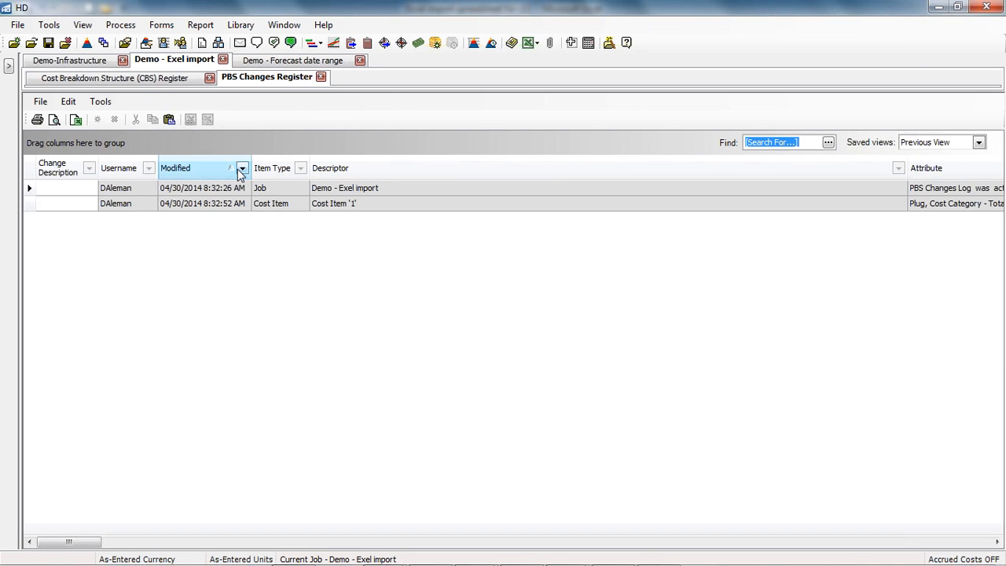
left_click(212, 204)
right_click(212, 204)
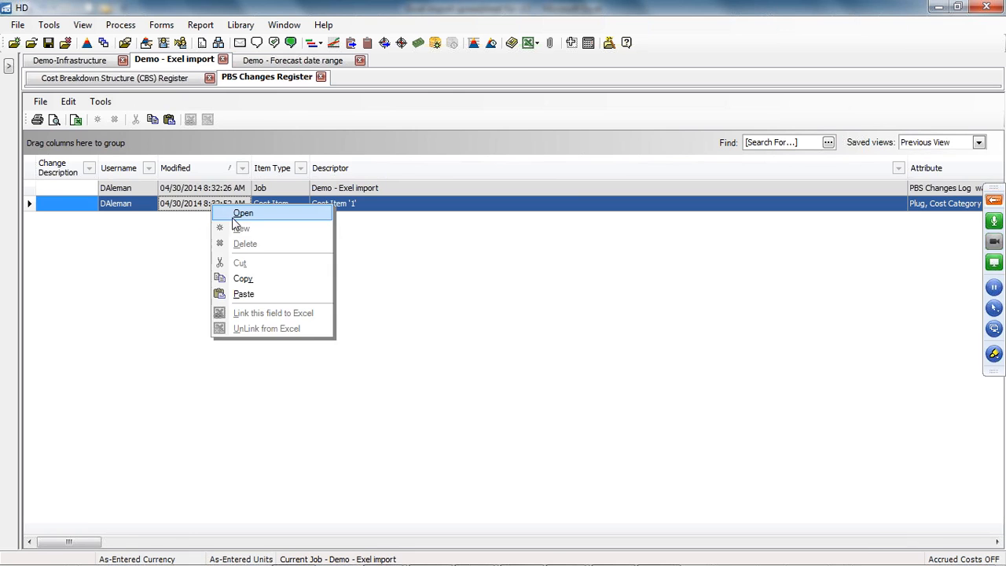
left_click(240, 214)
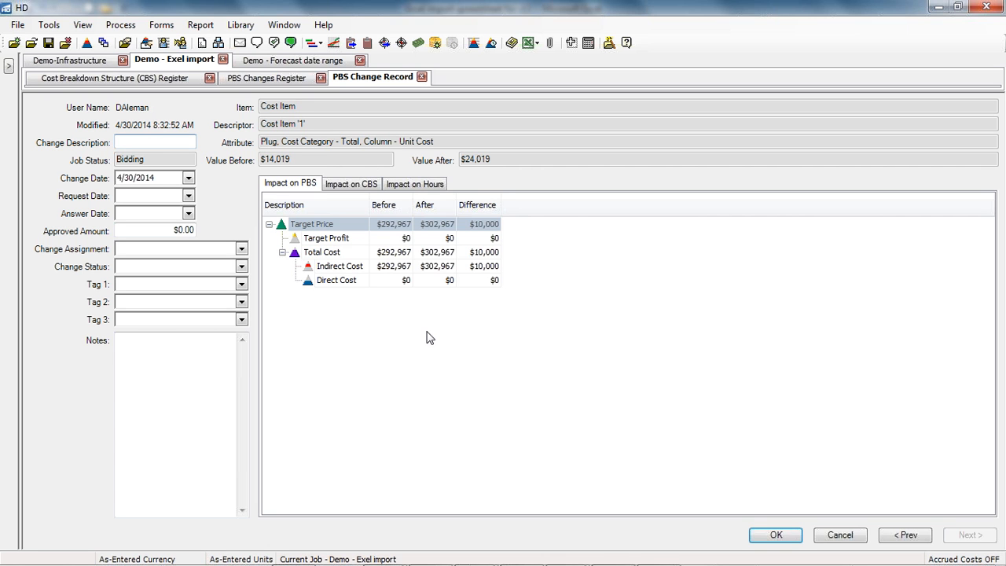
left_click(776, 534)
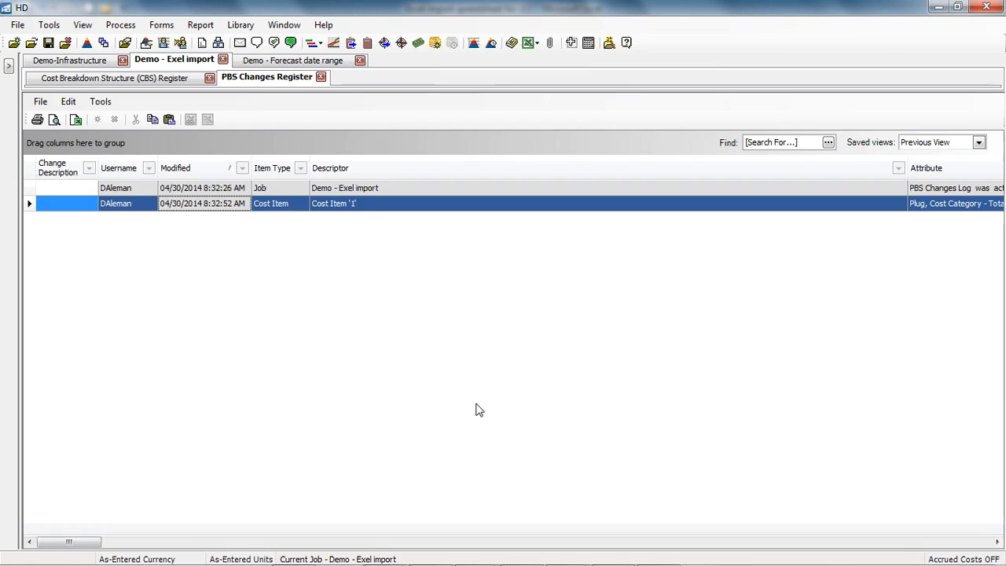
left_click(321, 77)
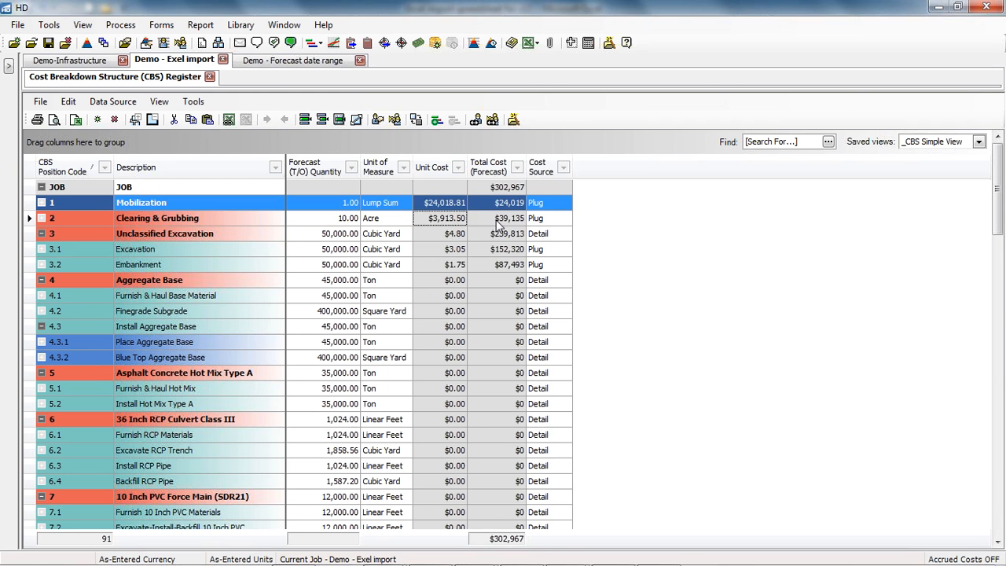
left_click(497, 219)
right_click(497, 223)
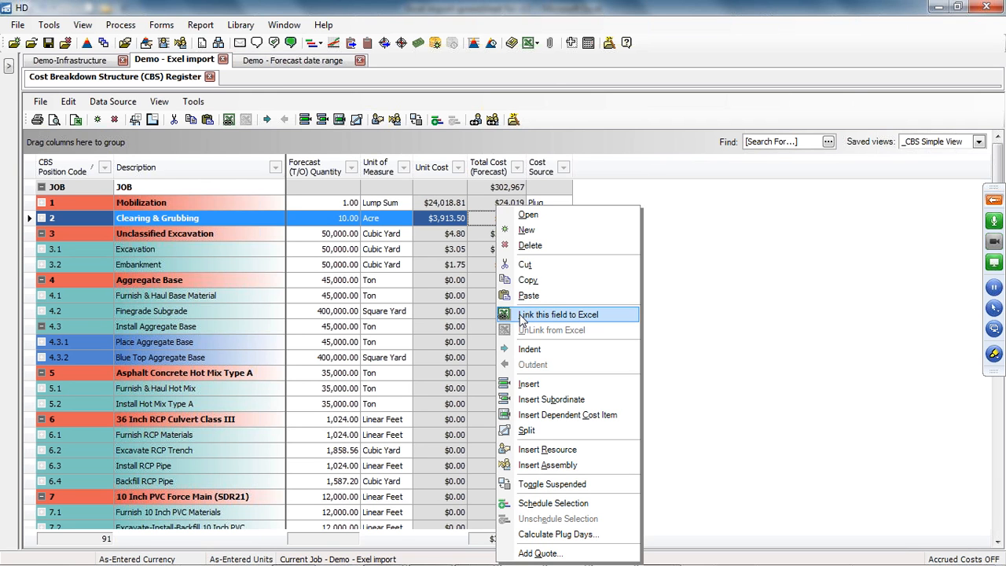
left_click(491, 203)
Link the JOB row's Total Cost (Forecast) field to the Total_costs cell on Sheet1, updating Excel from HD.
left_click(488, 190)
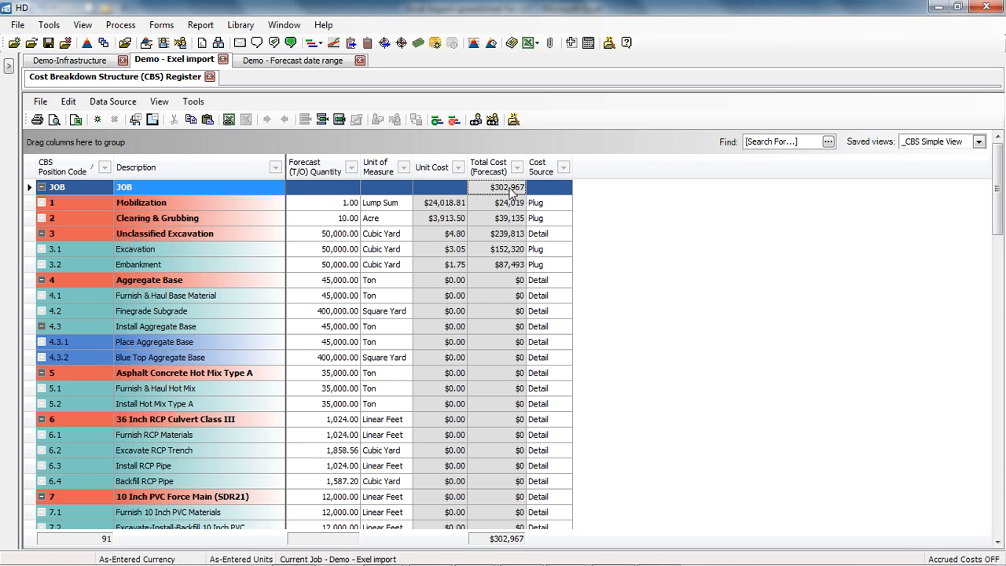
right_click(510, 192)
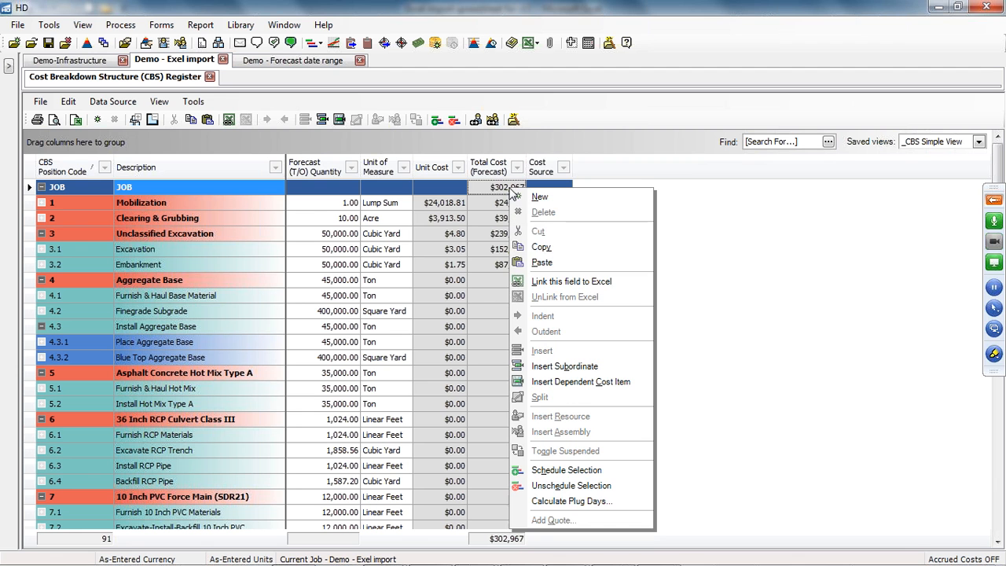
left_click(558, 283)
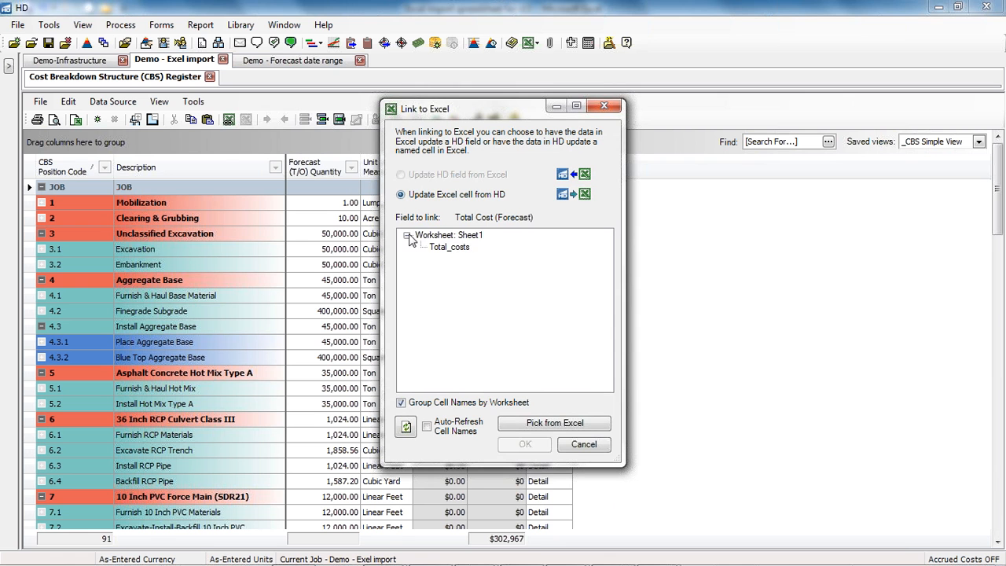
left_click(438, 248)
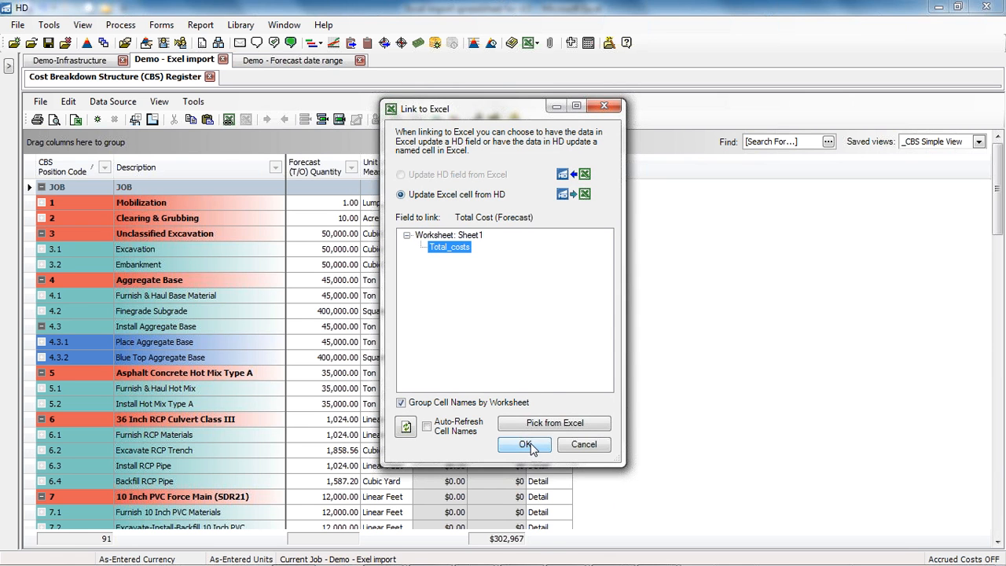
left_click(530, 446)
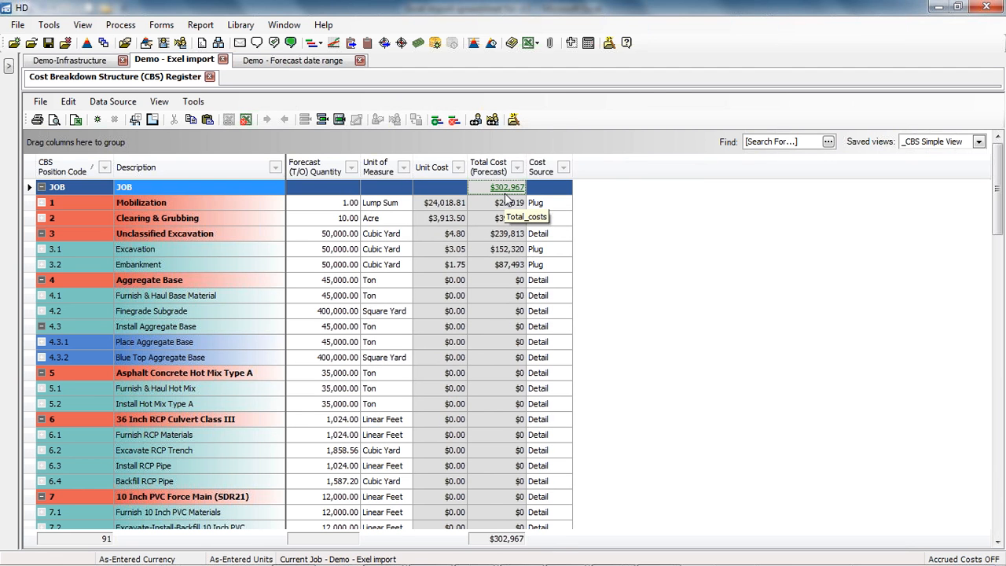
Update the active job's workbook with HD data, close it and save the Demo - Exel import workbook.
left_click(537, 43)
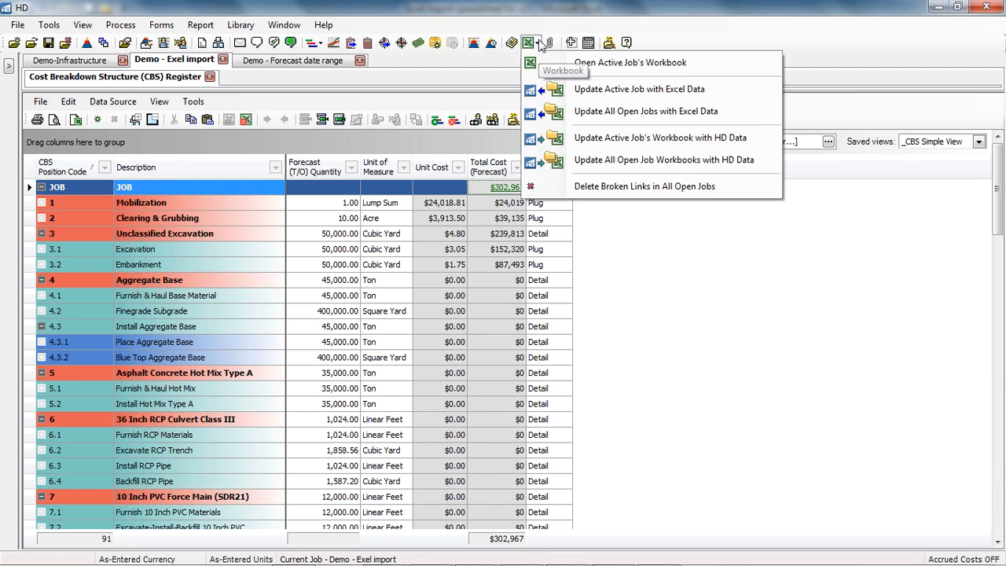
left_click(566, 138)
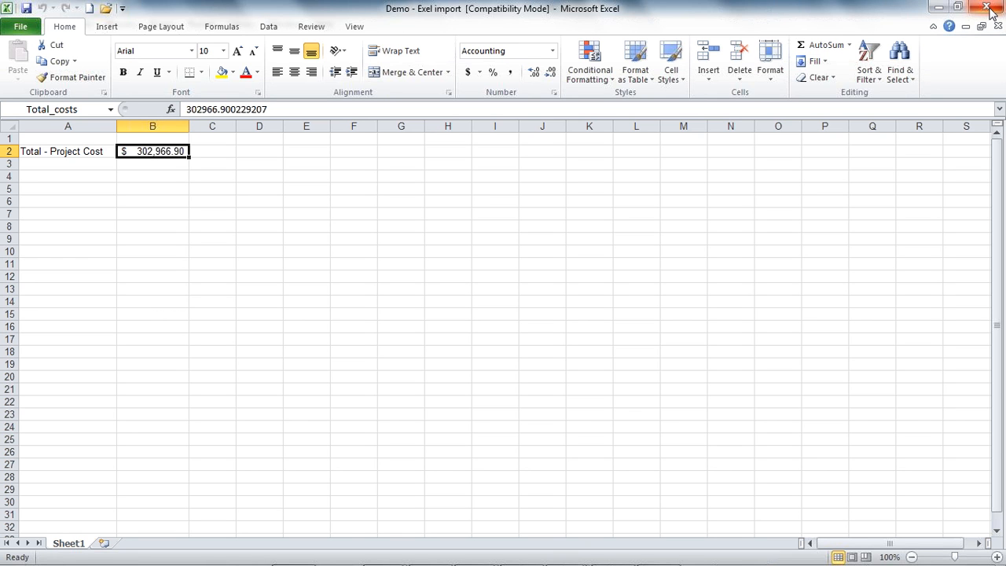
left_click(965, 28)
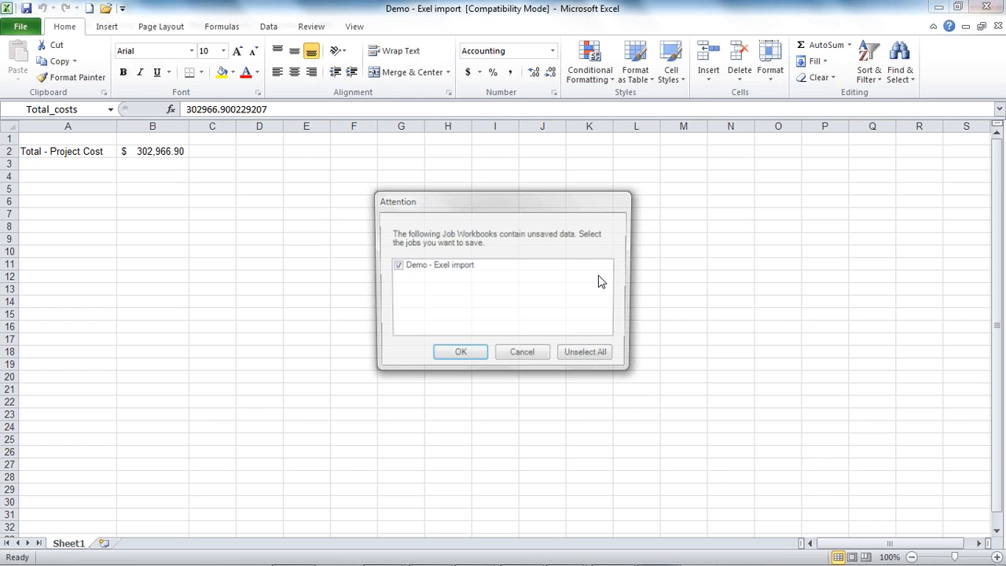
left_click(463, 363)
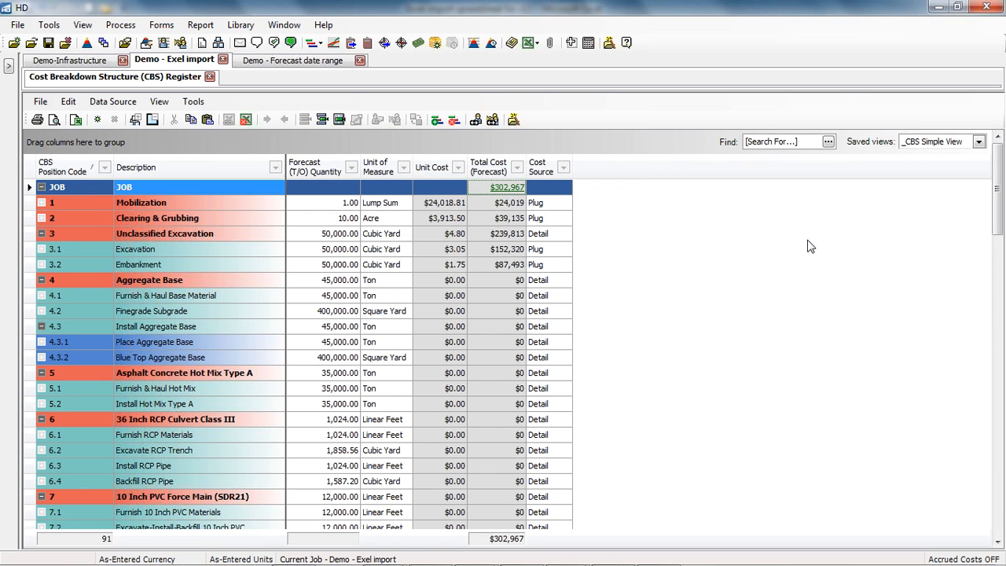
Switch to the PowerPoint slide show and advance from the Microsoft Excel Connectivity slide to the Jobsite Connectivity slide.
mouse_move(546, 562)
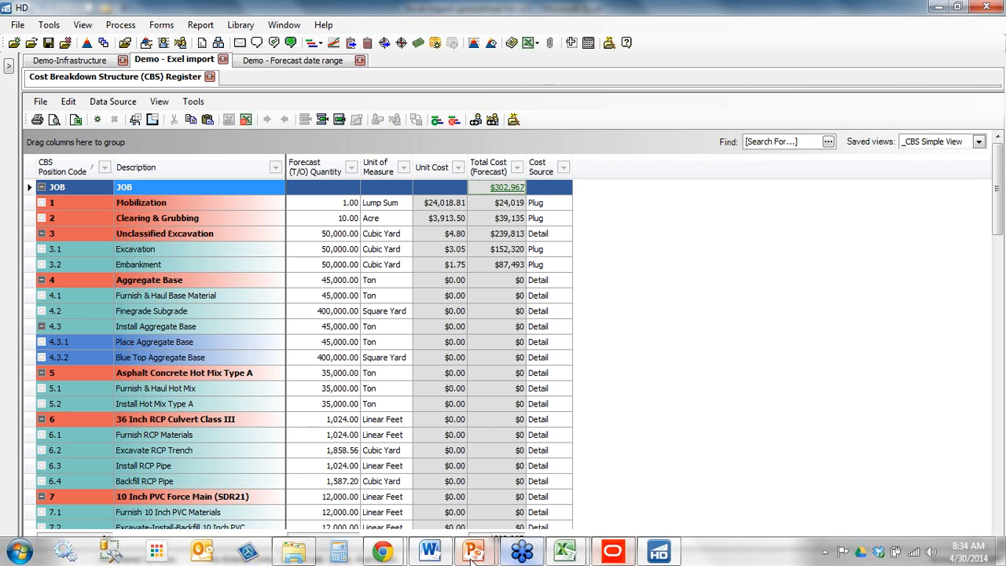
mouse_move(475, 554)
left_click(758, 464)
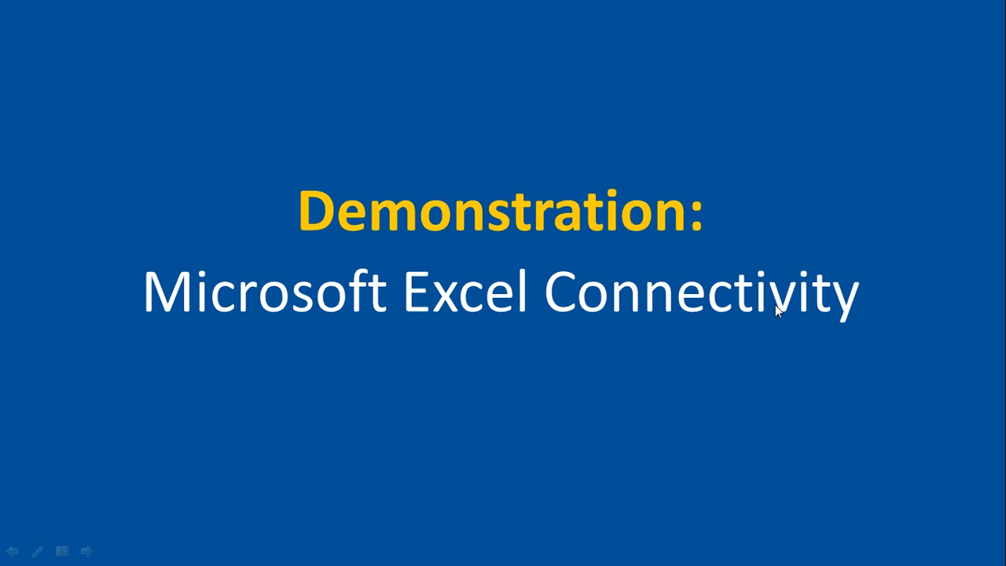
left_click(562, 443)
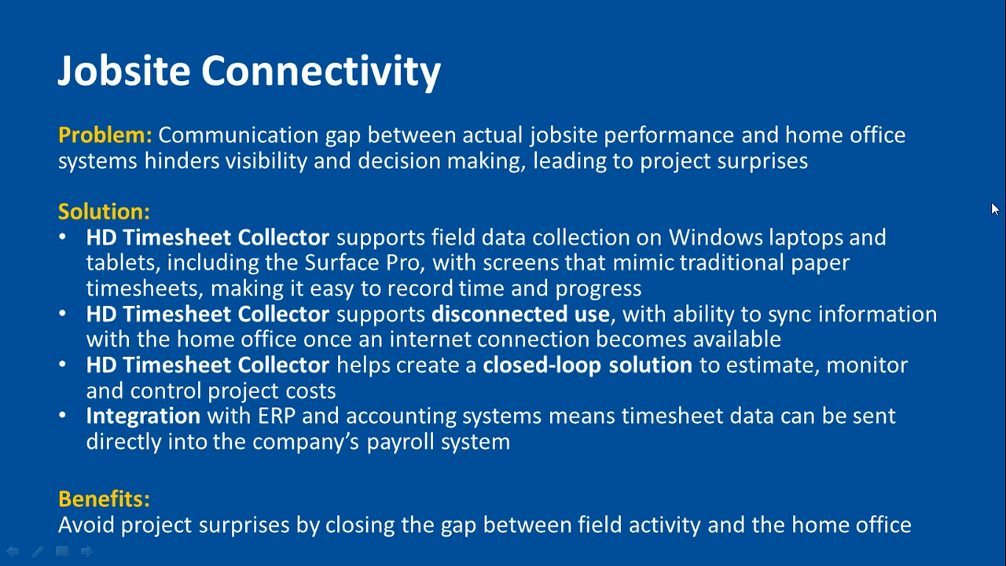
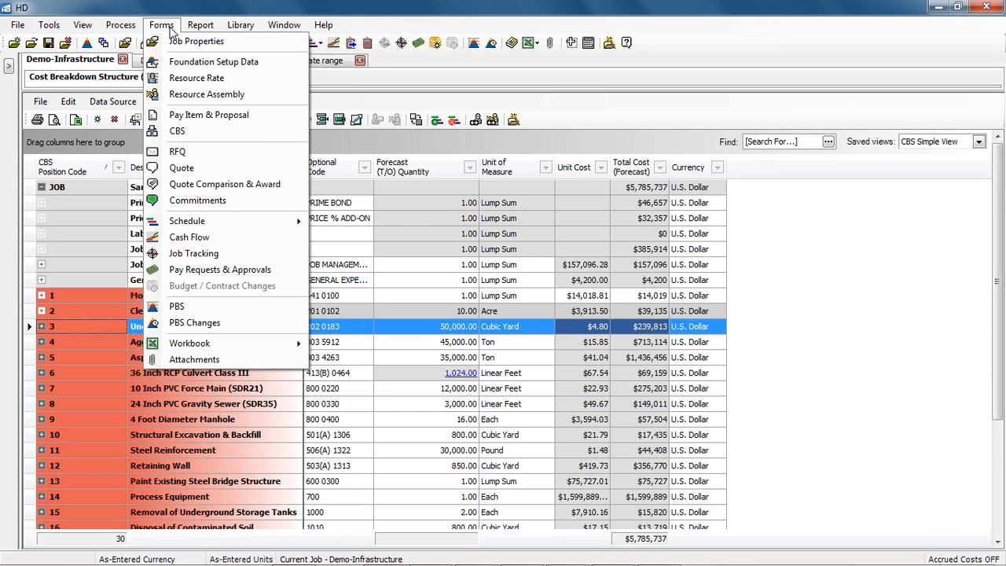
Open Quote Comparison & Award for the Demo-Infrastructure job's cost items and widen the quote group list to show the review columns.
left_click(283, 187)
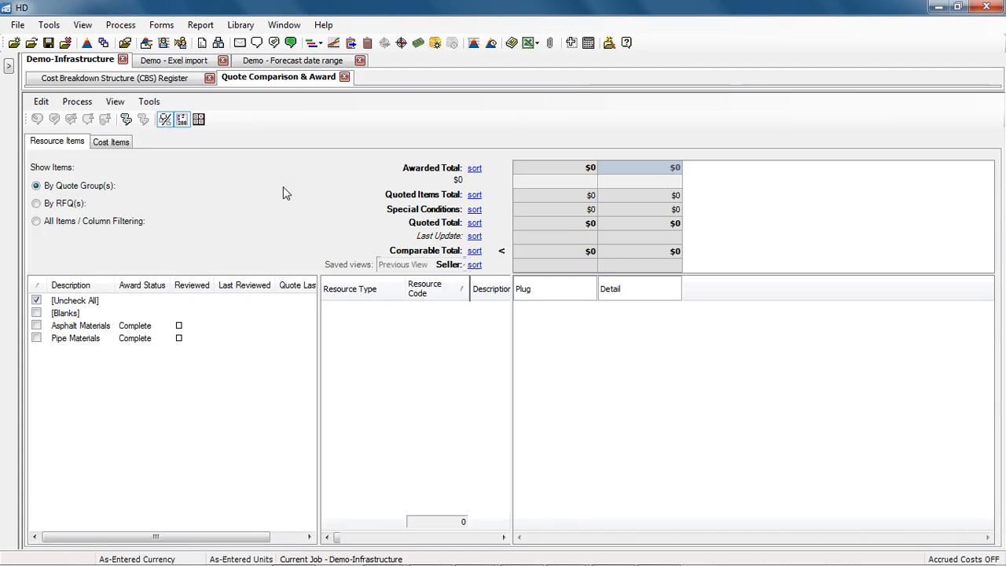
left_click(123, 145)
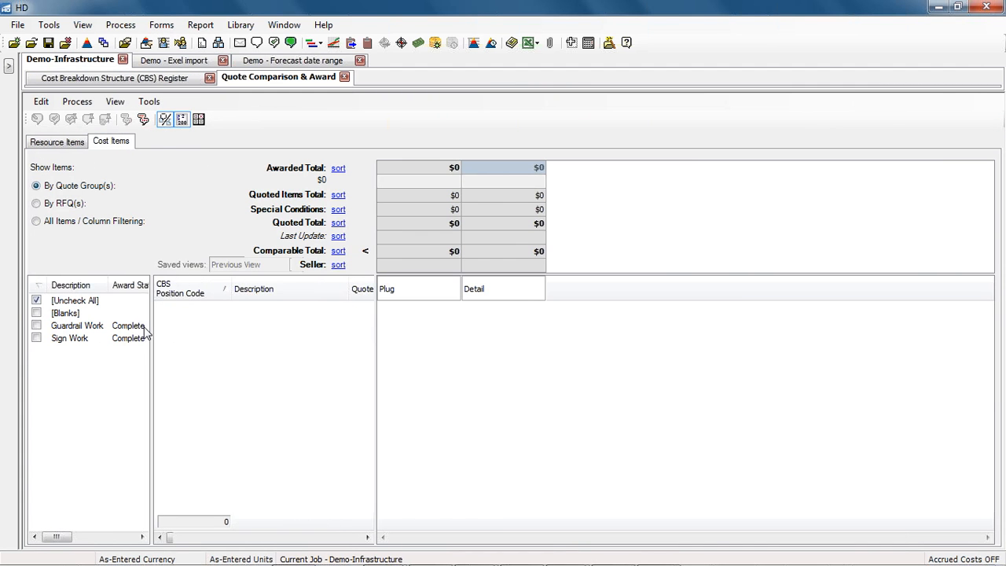
left_click_drag(151, 319, 286, 343)
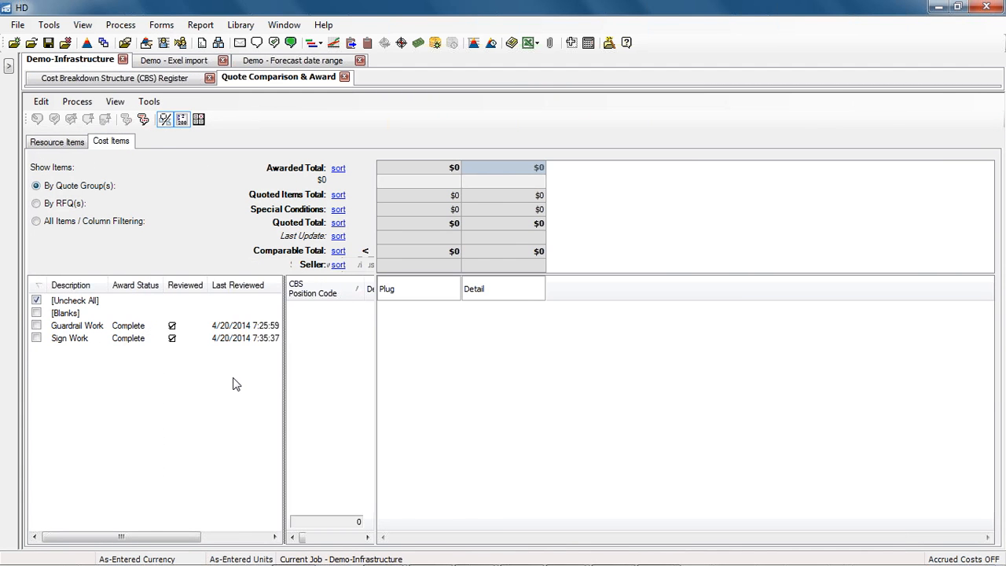
Show the quotes for the Guardrail Work quote group and widen the quote group list to include Quote Last Changed.
left_click(36, 325)
left_click_drag(284, 336, 438, 343)
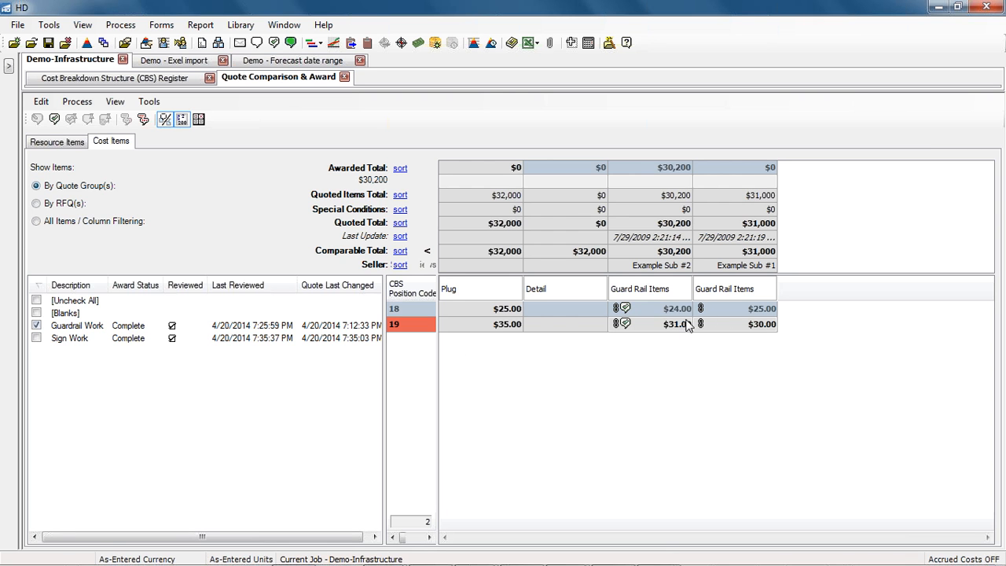
Award all Guardrail Work items to the Plug, and re-award them all to Example Sub #2's Guard Rail Items quote.
right_click(479, 298)
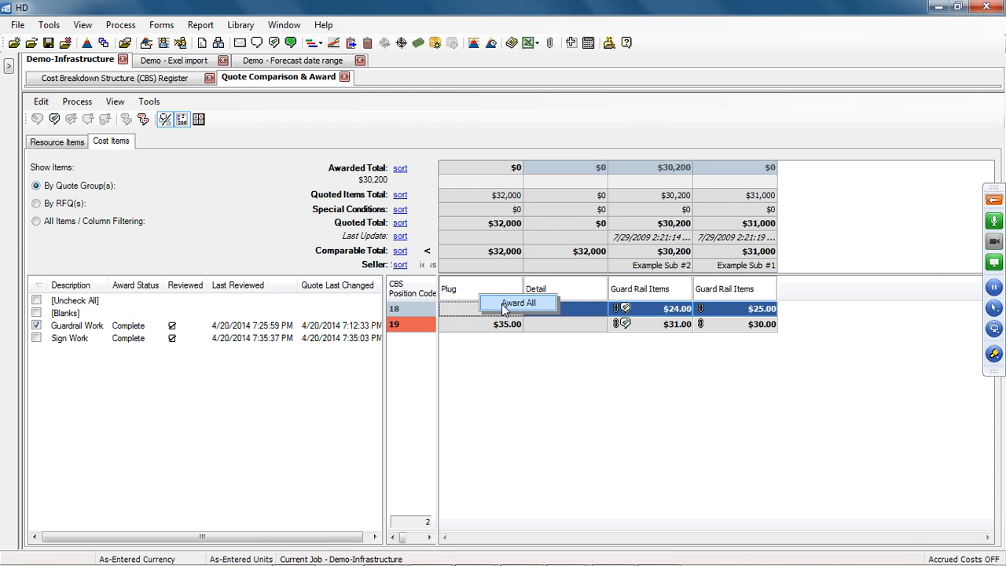
left_click(503, 303)
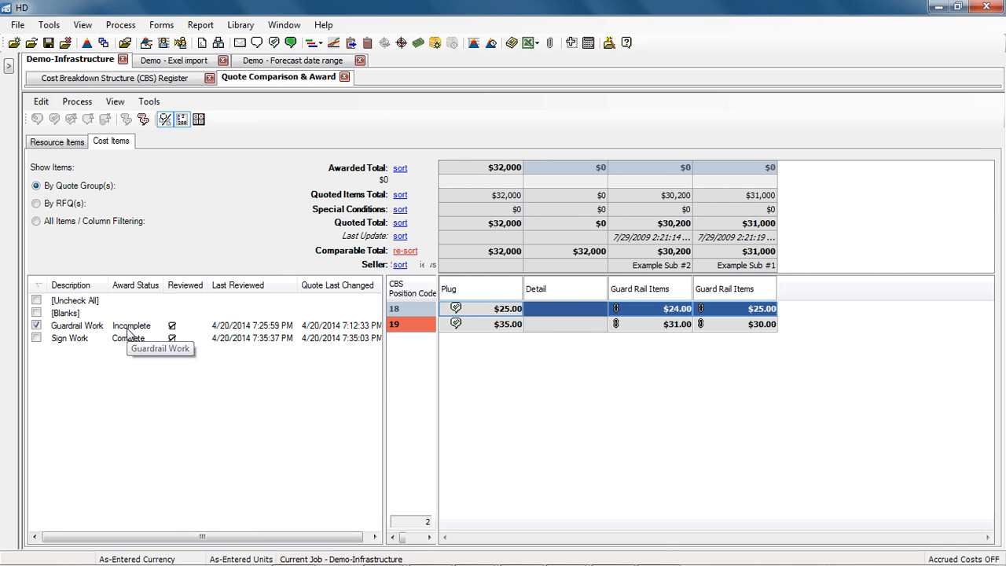
right_click(666, 292)
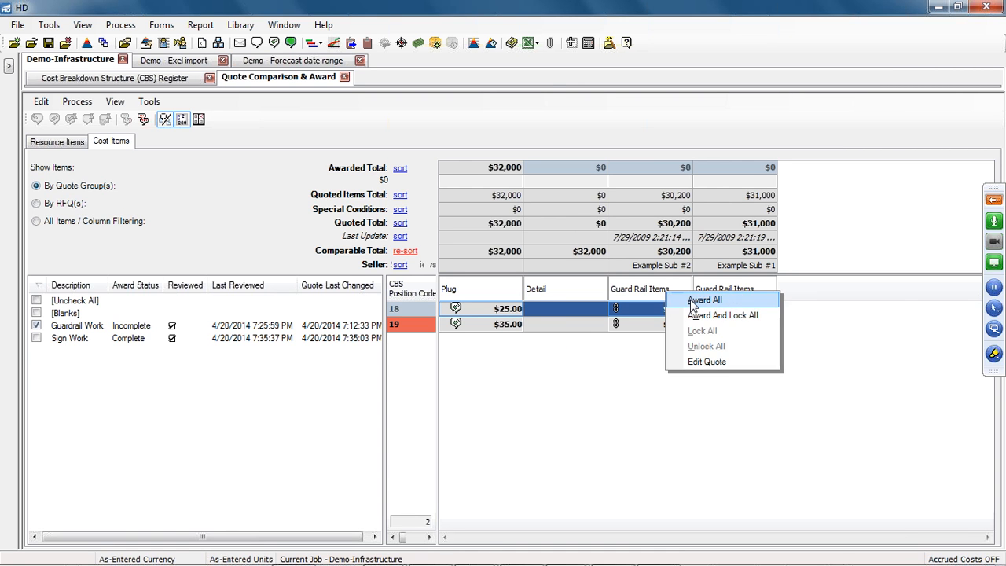
left_click(691, 300)
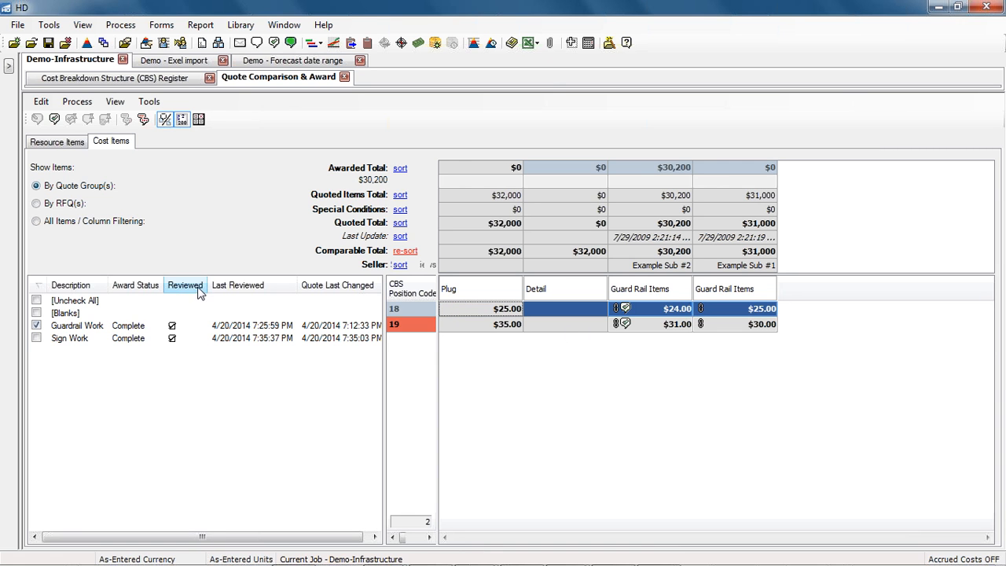
Clear and restore the Guardrail Work group's Reviewed mark, and look over the processing commands for setting quote groups' review status.
left_click(172, 338)
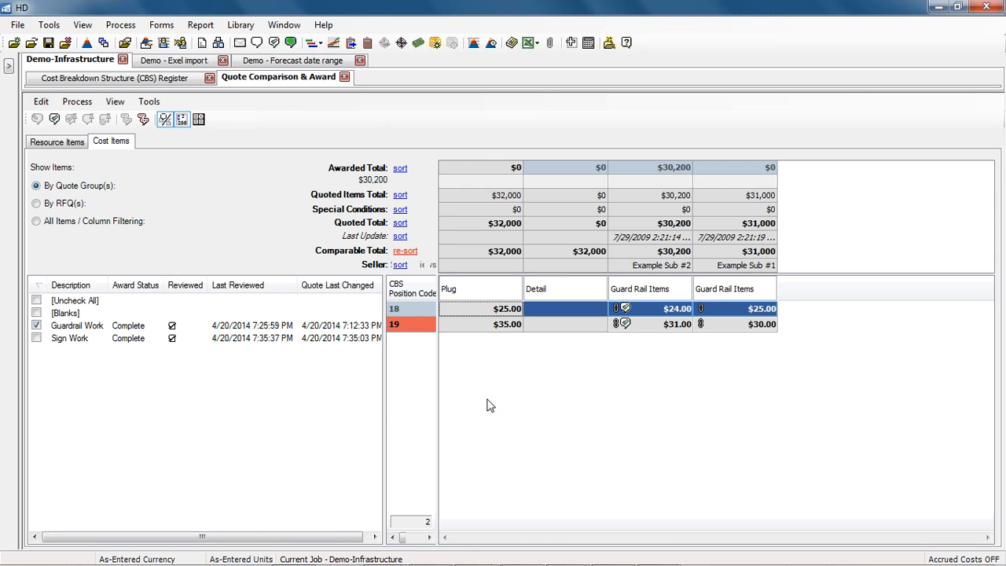
left_click(172, 326)
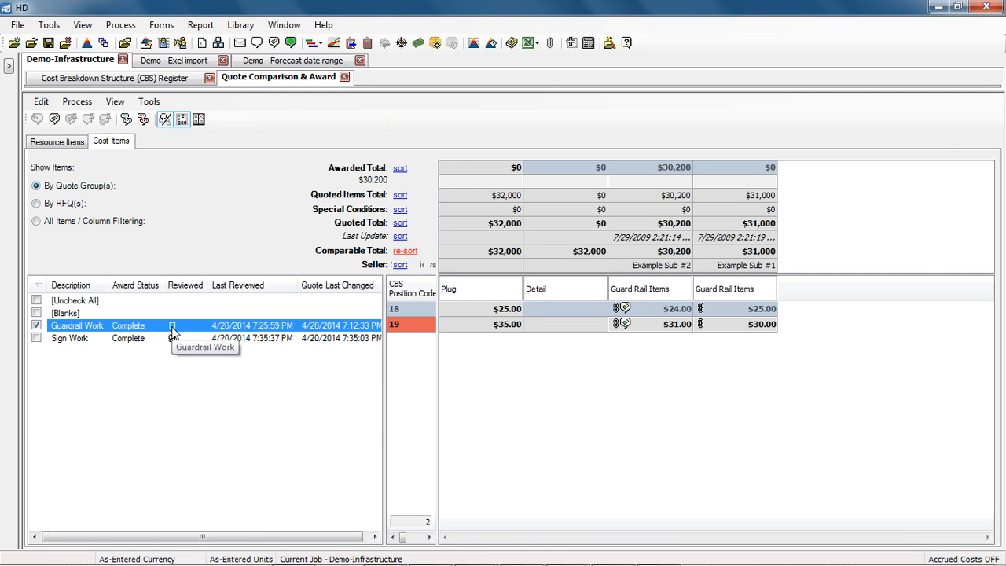
left_click(172, 327)
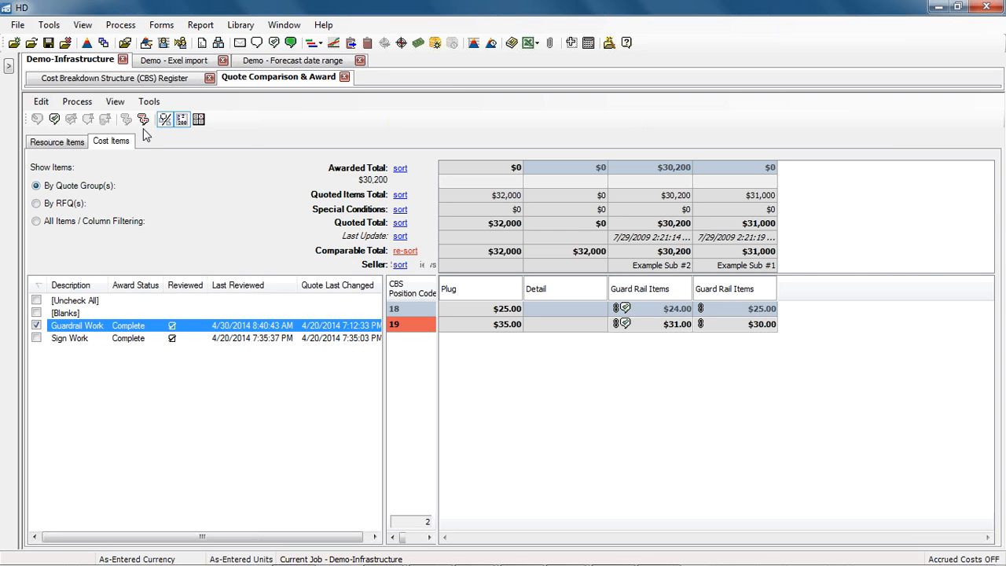
left_click(89, 103)
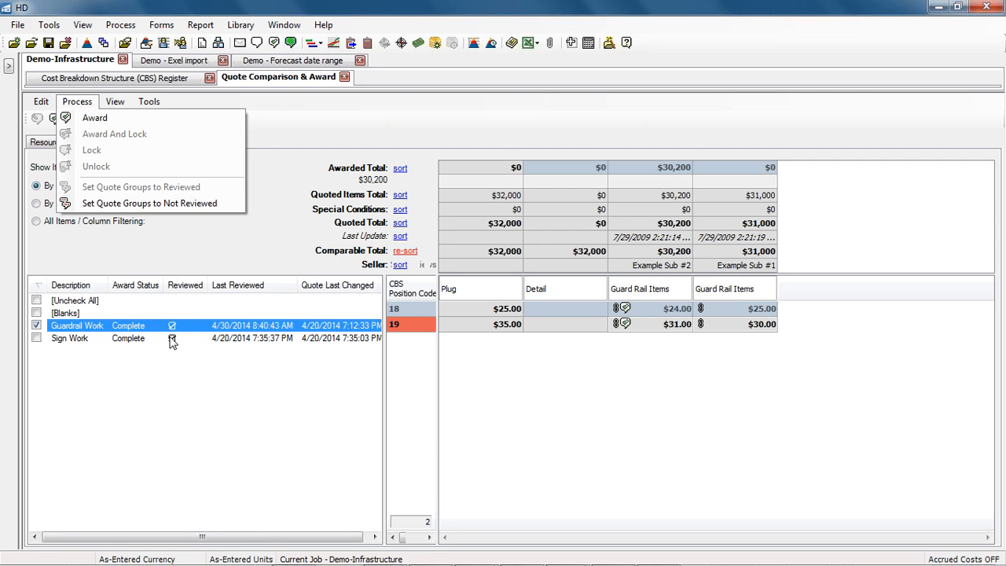
left_click(184, 371)
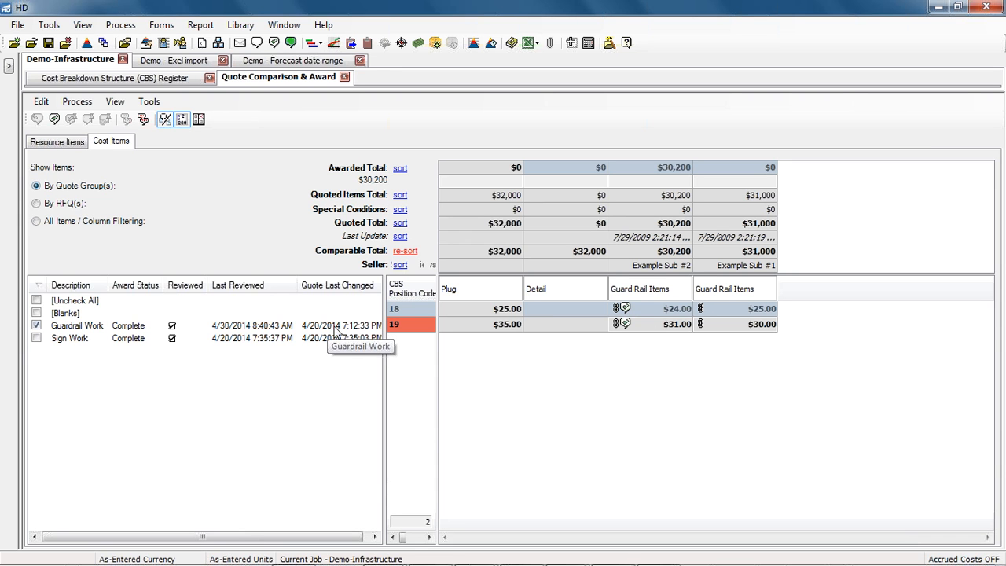
Edit Example Sub #1's Guard Rail Items quote, setting unit prices to $29 for Guardrail Type 3A and $24 for Guardrail Type 2.
right_click(734, 313)
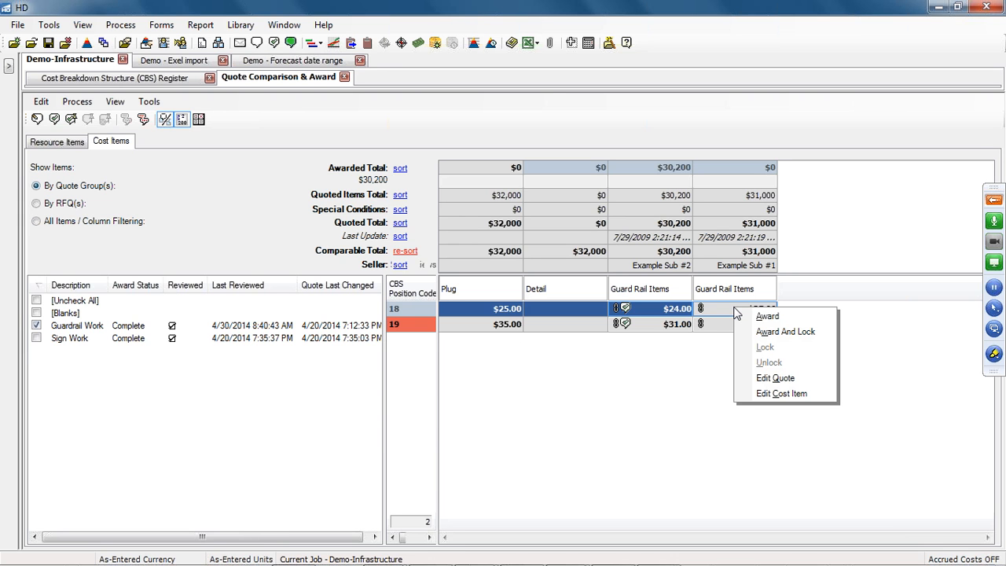
left_click(767, 380)
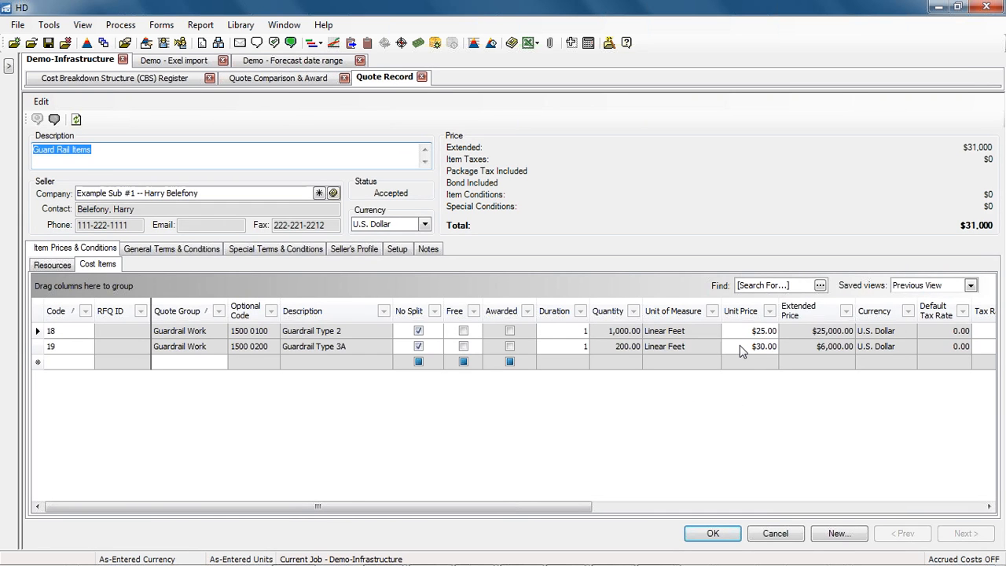
left_click(740, 346)
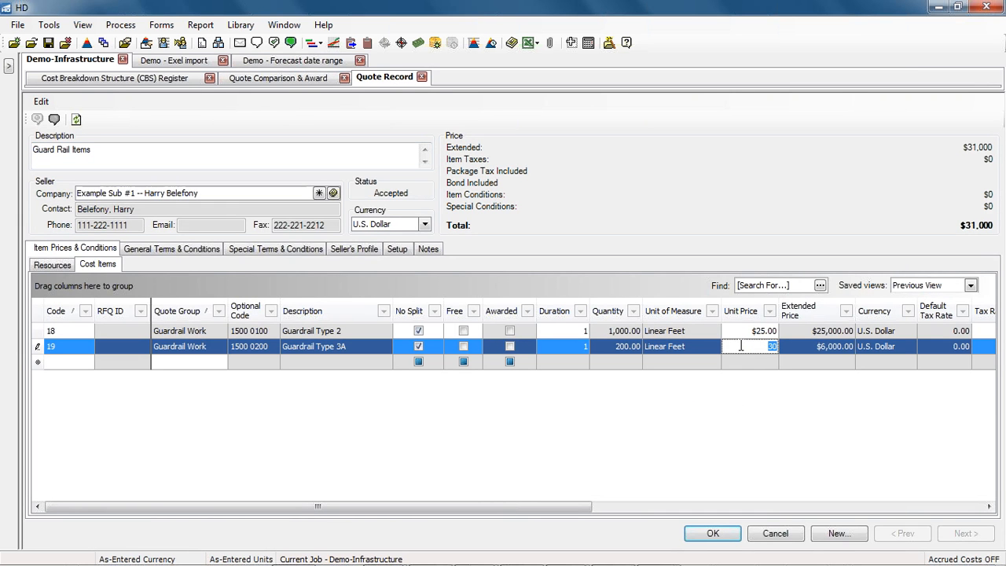
type("2")
left_click(766, 333)
type("24")
key("Tab")
left_click(703, 538)
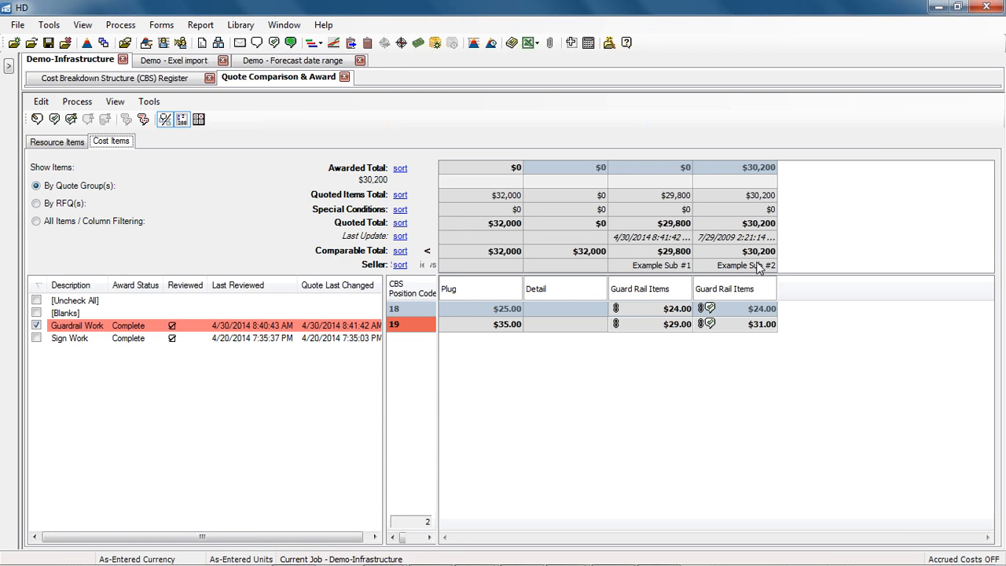
Mark the changed Guardrail Work quote group as reviewed again to update its Last Reviewed date.
left_click(172, 326)
left_click(172, 326)
left_click(66, 343)
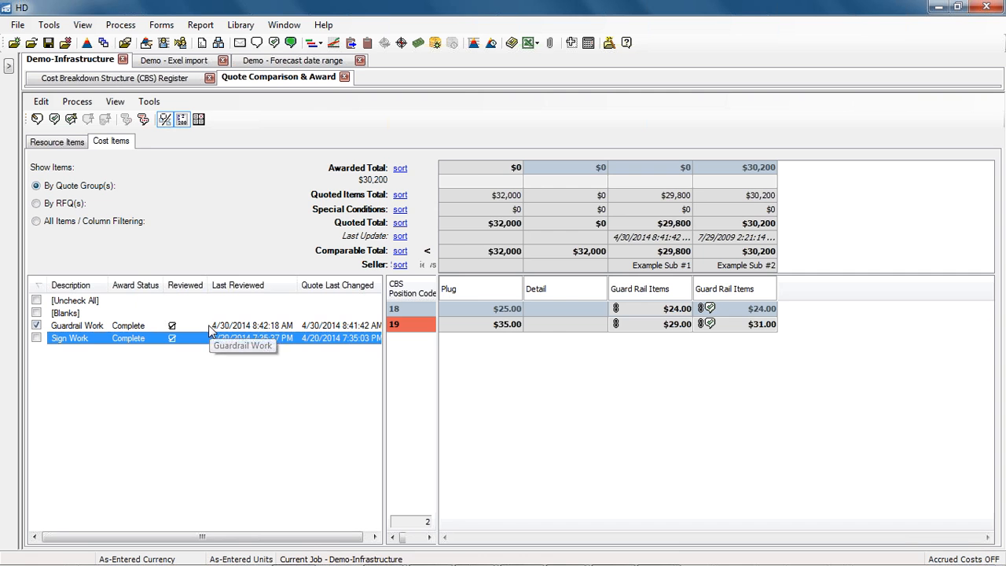
View the review columns for the resource item quote groups, and open the Quote Group Tags in Foundation Setup Data.
left_click(78, 143)
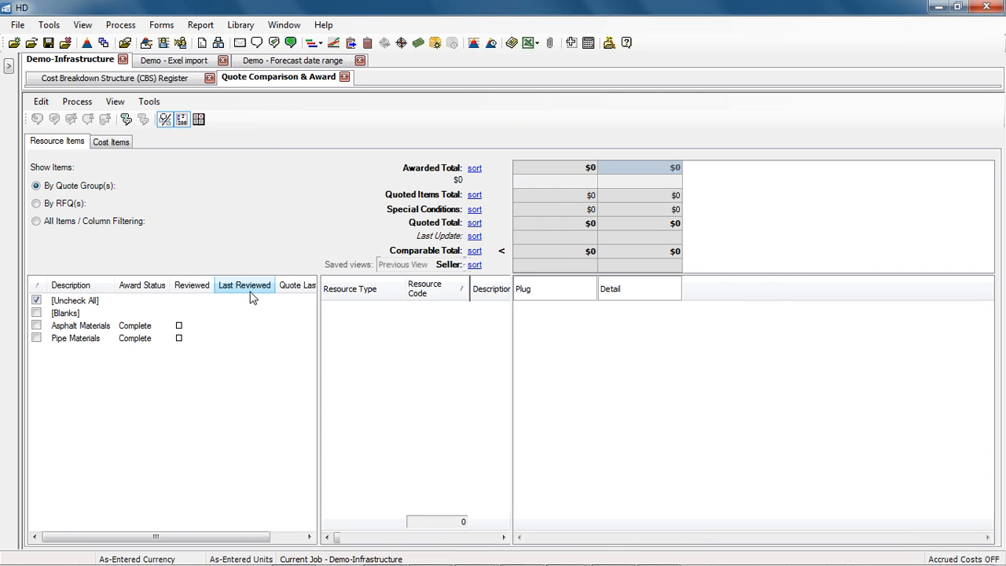
left_click(111, 143)
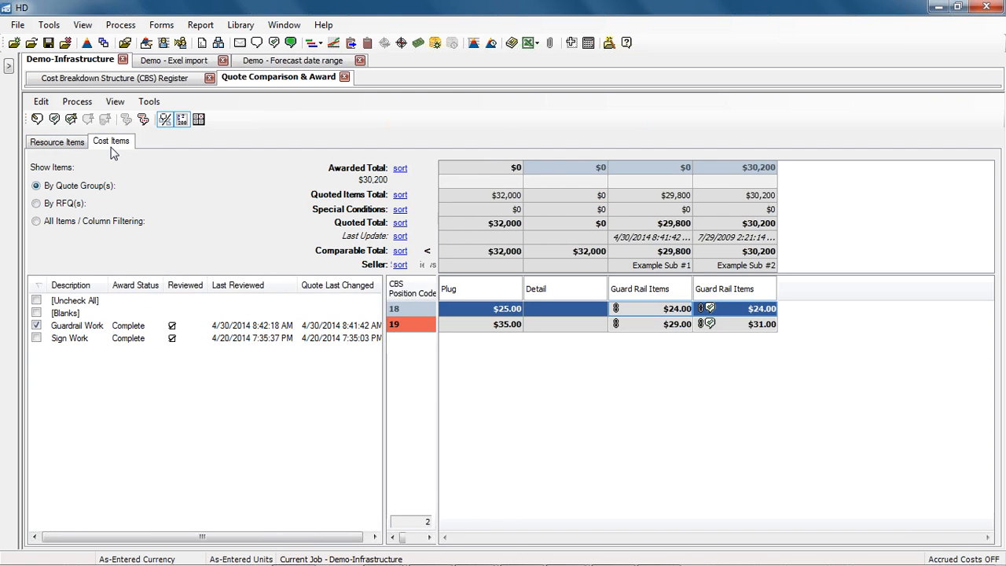
left_click(162, 26)
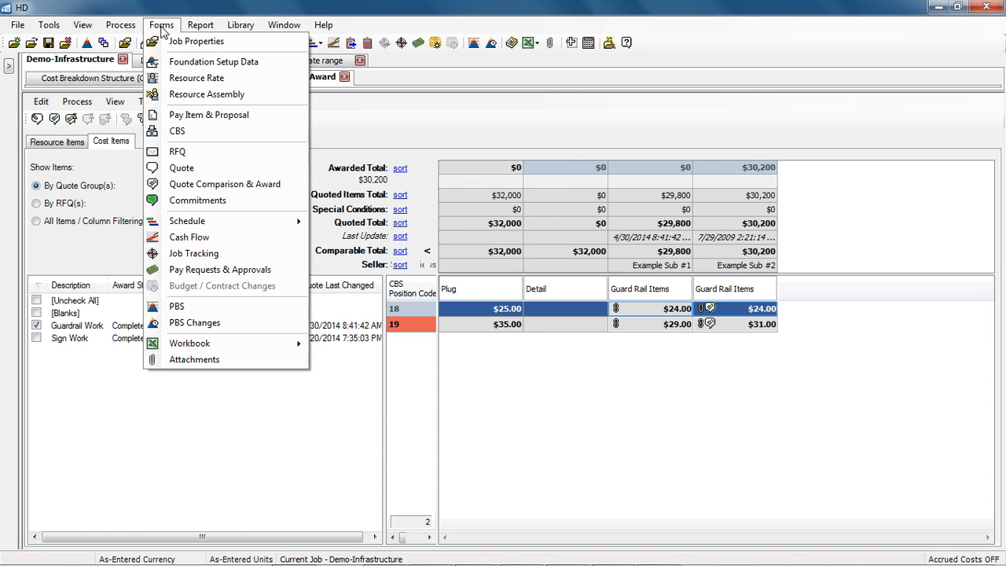
left_click(191, 63)
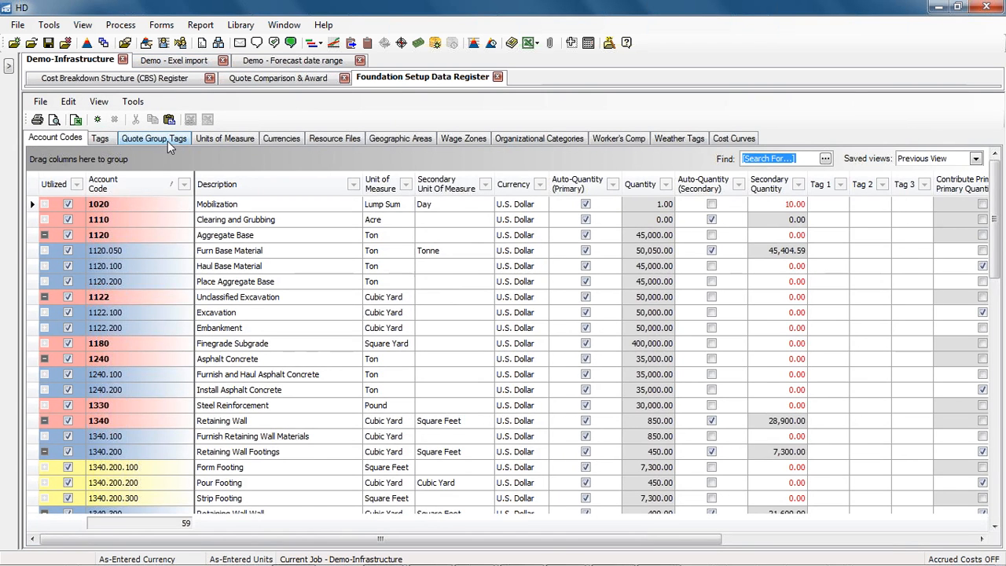
left_click(168, 141)
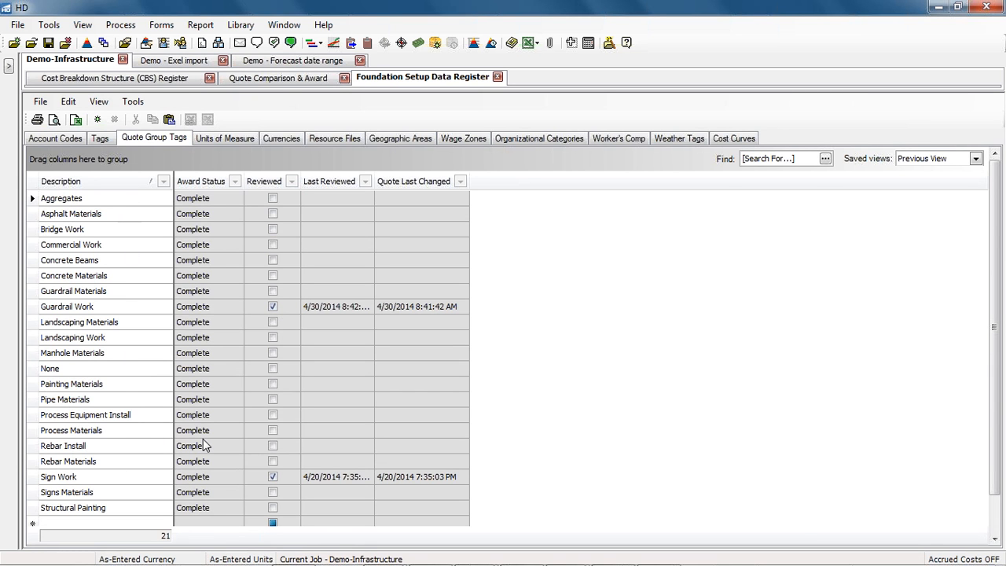
Switch to the PowerPoint slide show and advance from the Changed Quote Highlights slide to the New Waste Factor slide.
mouse_move(694, 546)
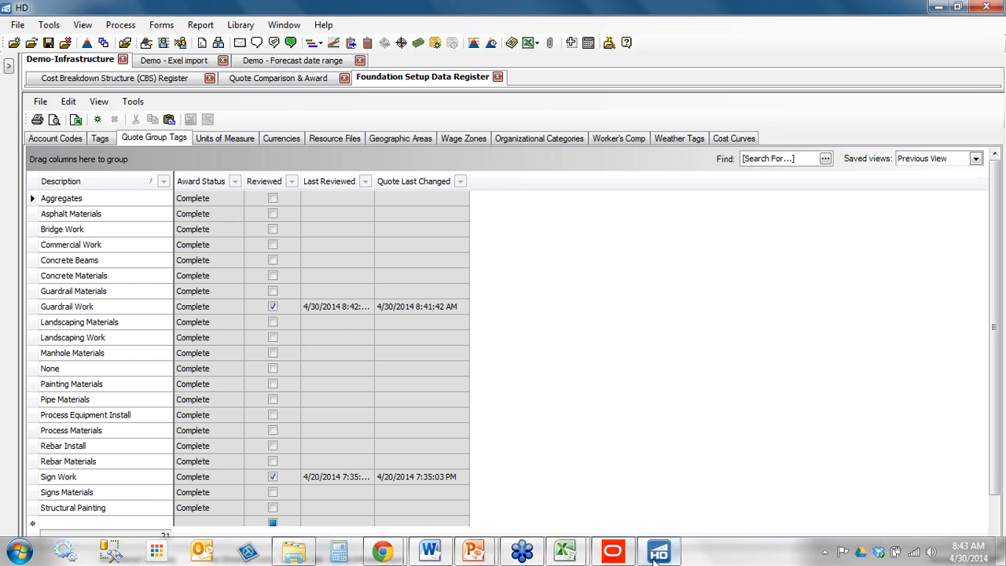
left_click(479, 556)
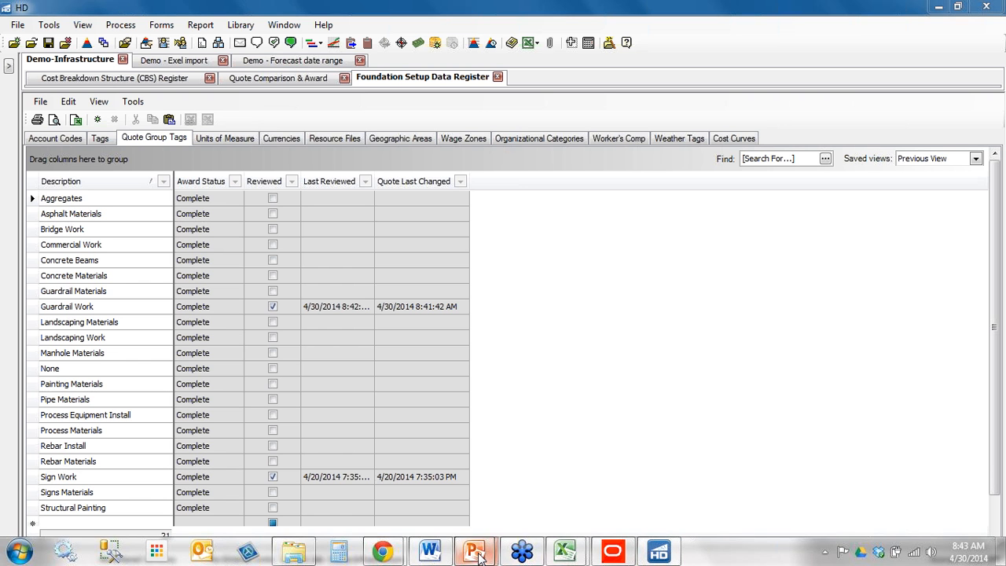
left_click(513, 496)
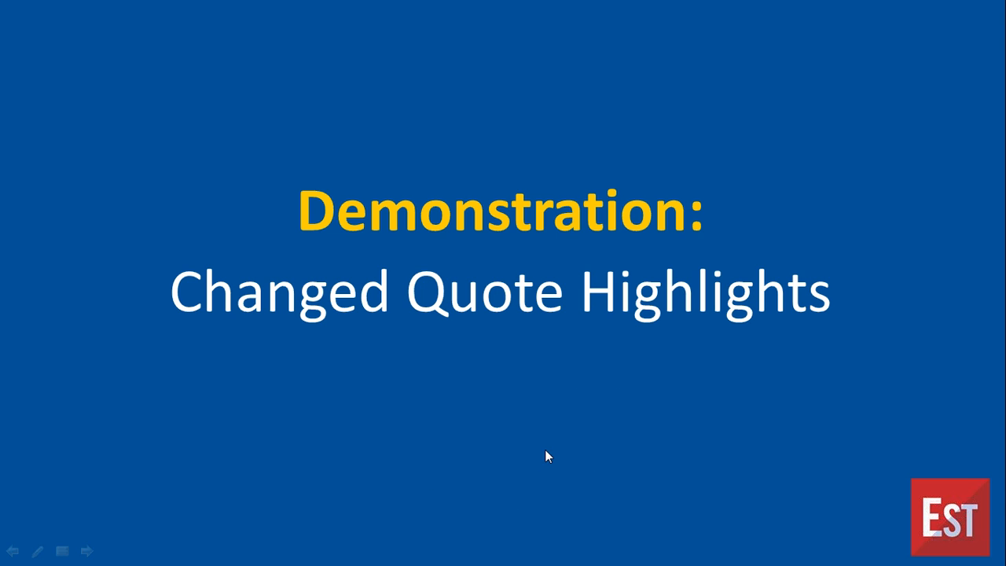
left_click(541, 435)
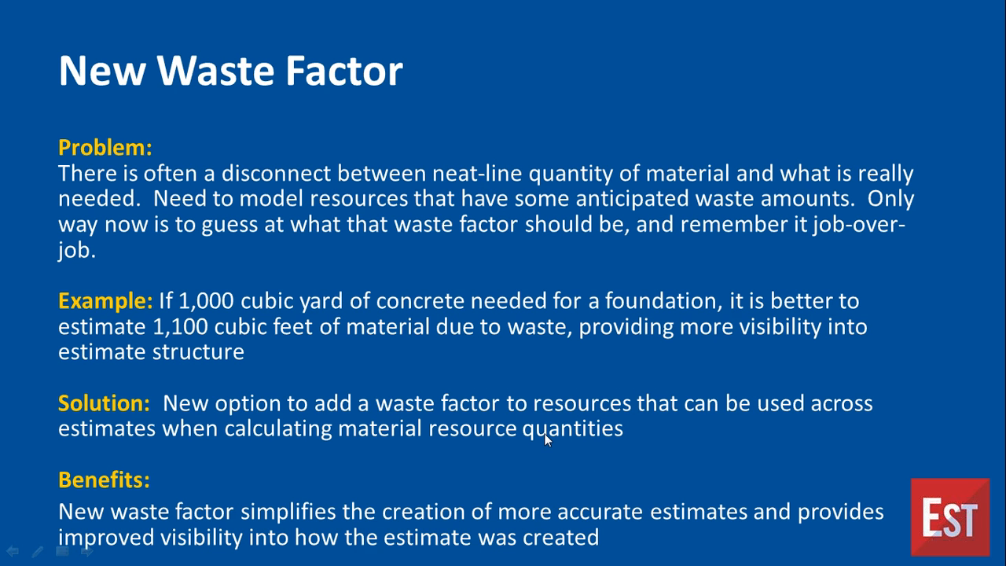
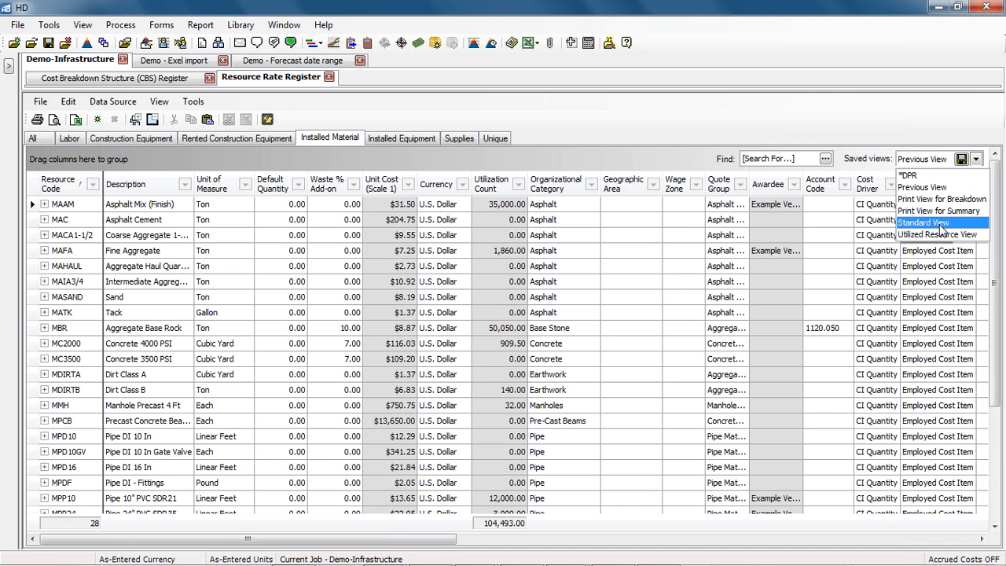
Apply the Standard View to the installed materials and inspect the Waste % Add-on in the Aggregate Base Rock (MBR) record's setup.
left_click(940, 227)
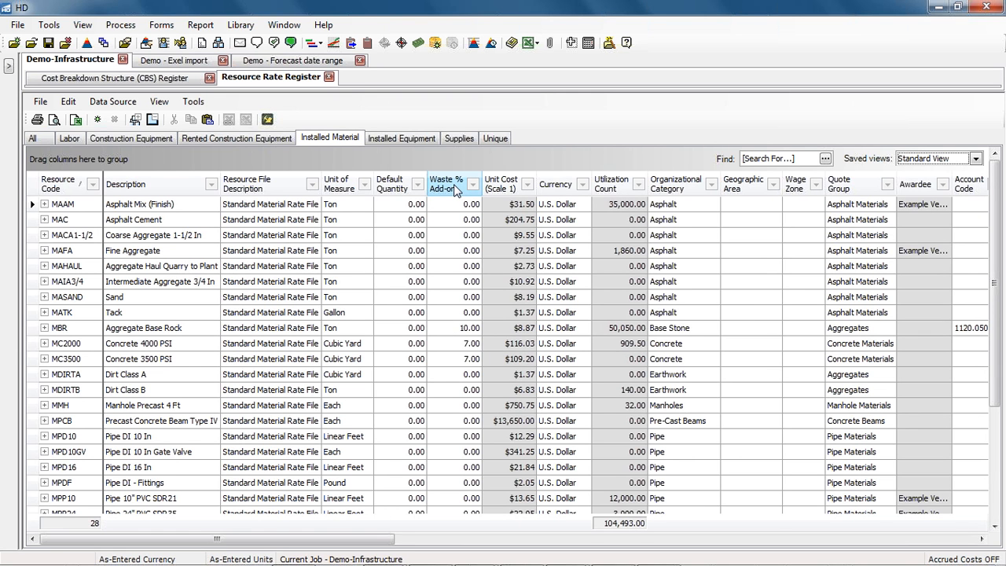
left_click(32, 330)
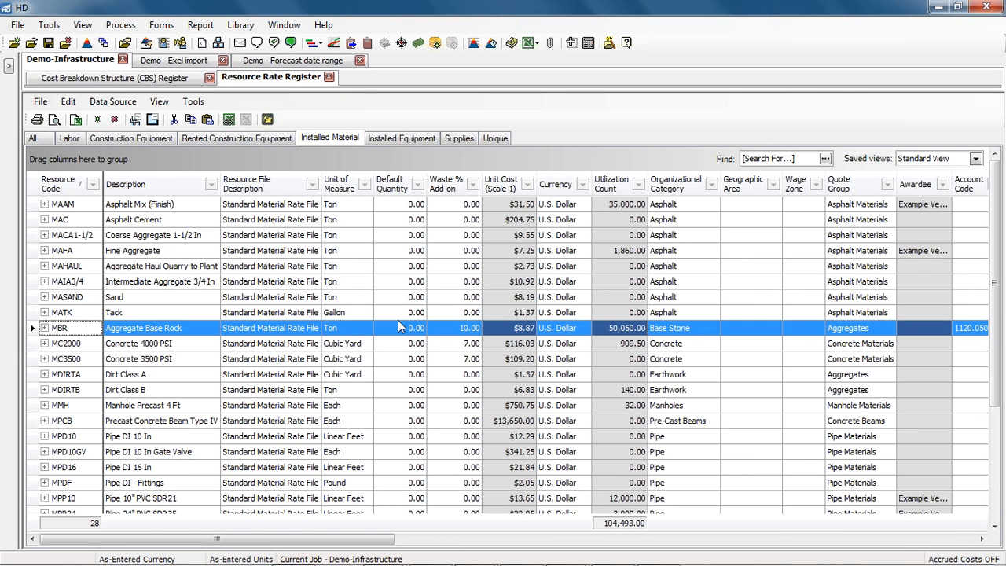
right_click(32, 334)
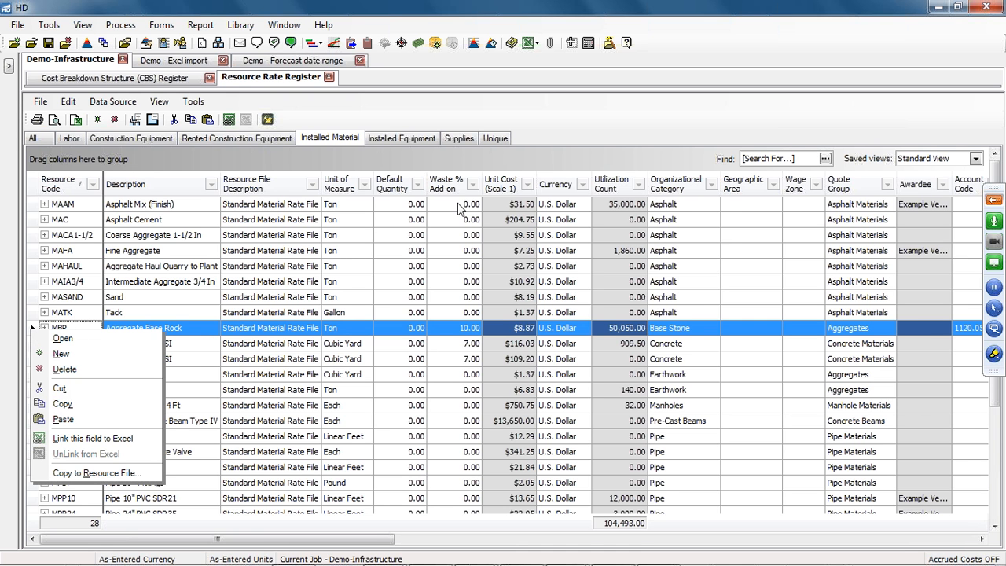
left_click(124, 340)
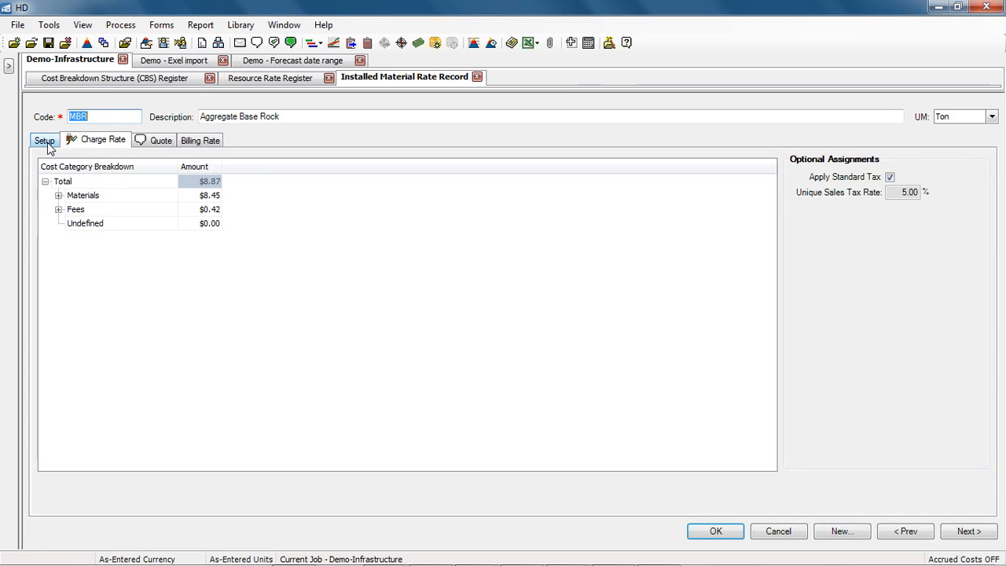
left_click(47, 144)
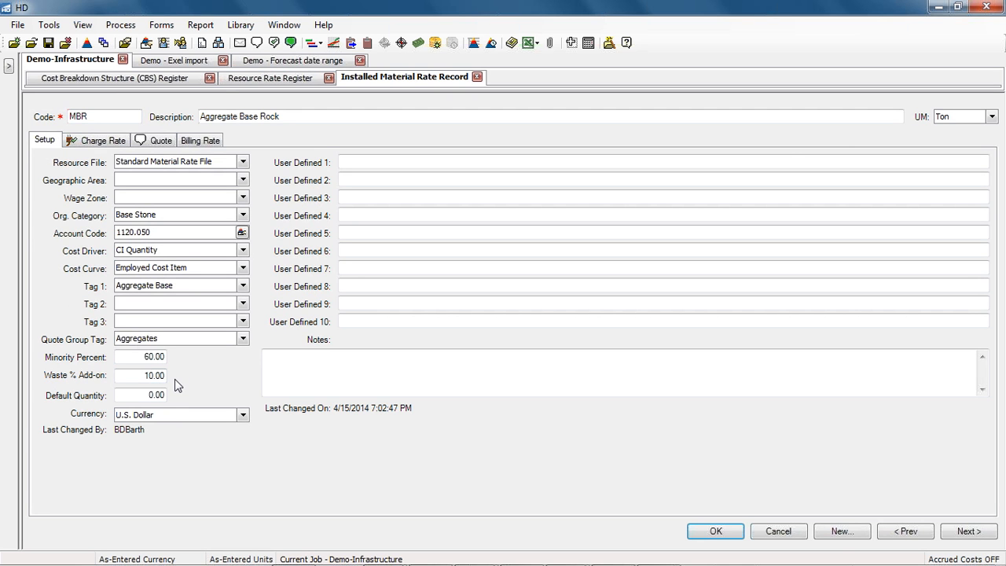
left_click(477, 77)
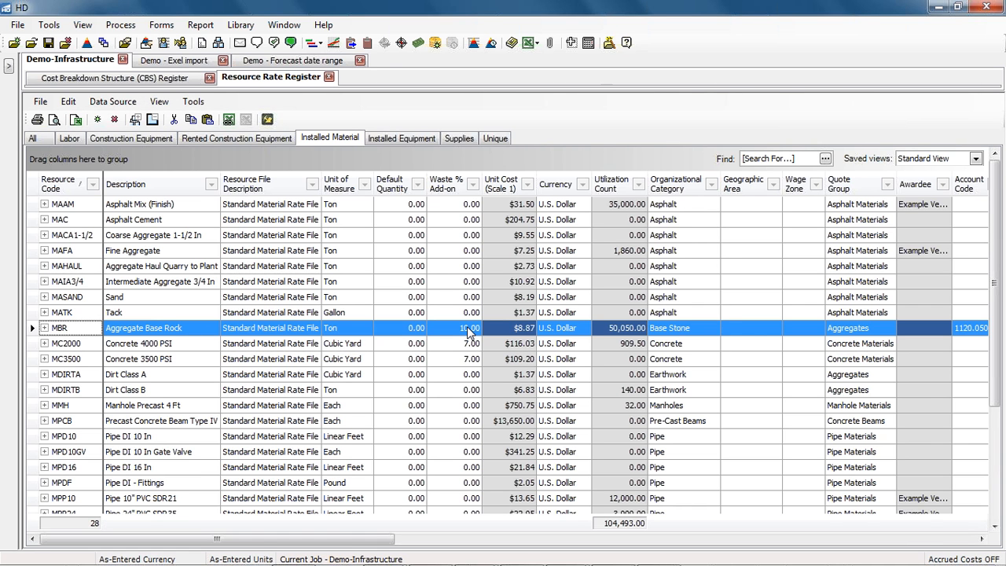
Expand Aggregate Base and its Furnish & Haul Base Material item in the CBS Register to examine the resources' waste quantities.
left_click(163, 80)
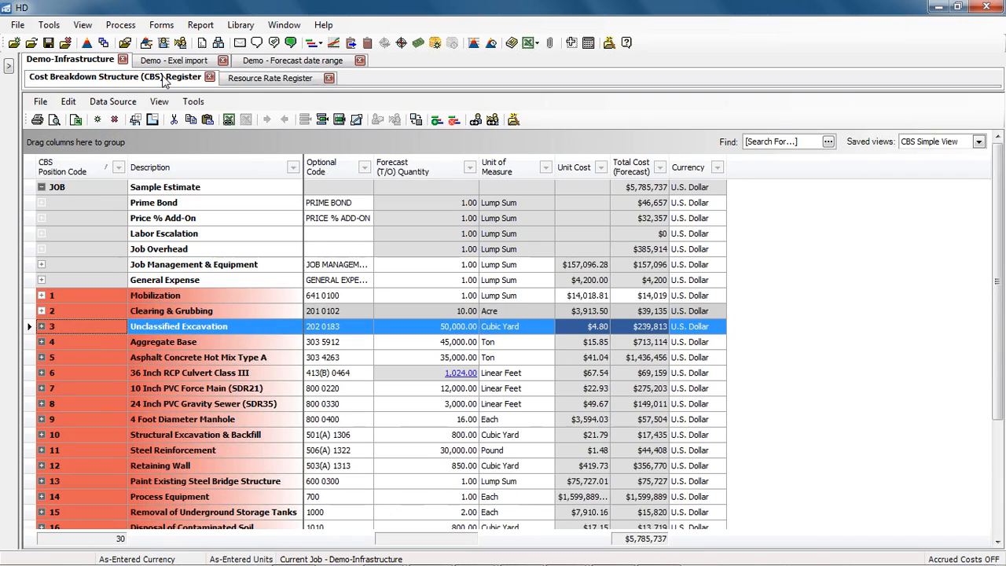
left_click(41, 326)
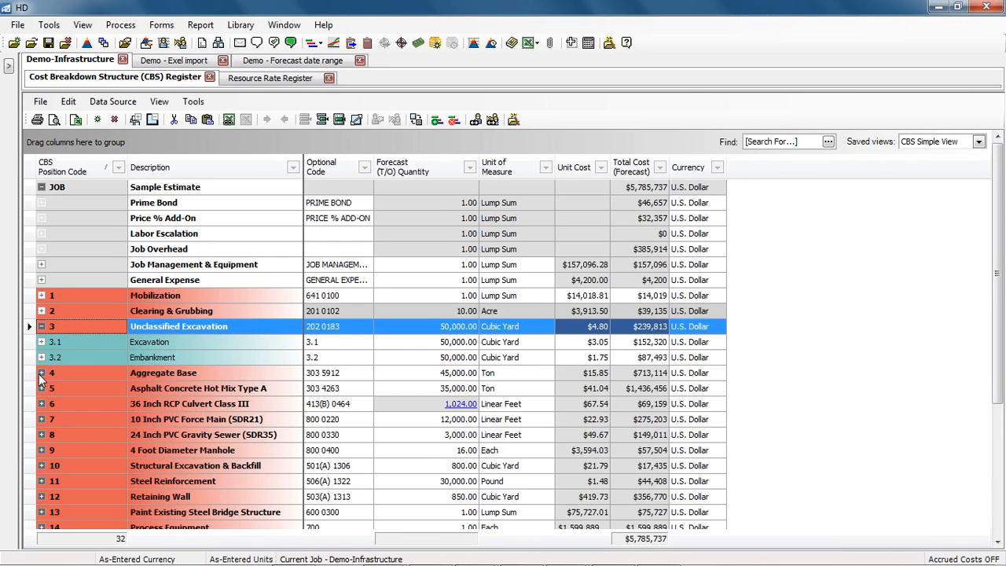
left_click(40, 372)
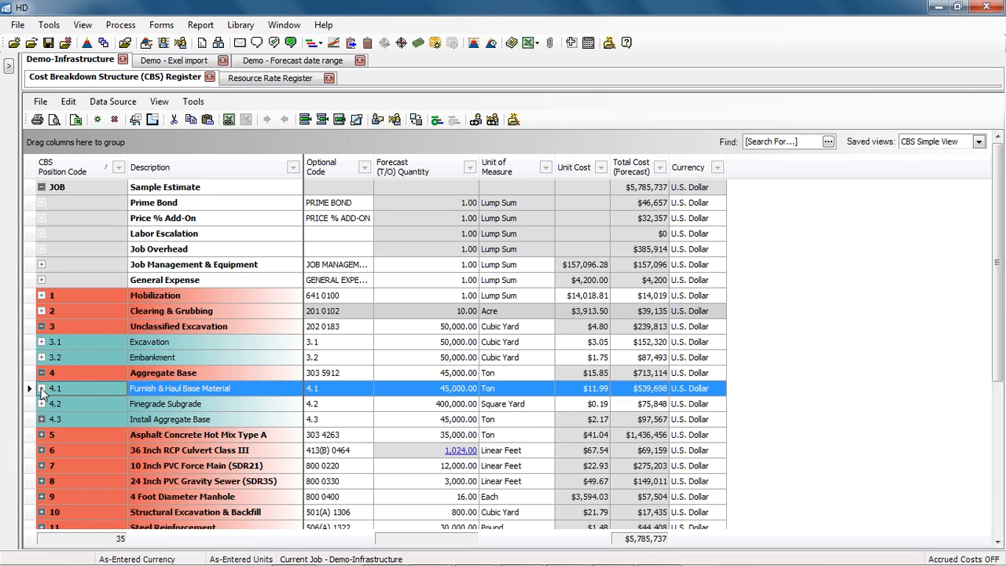
left_click(41, 388)
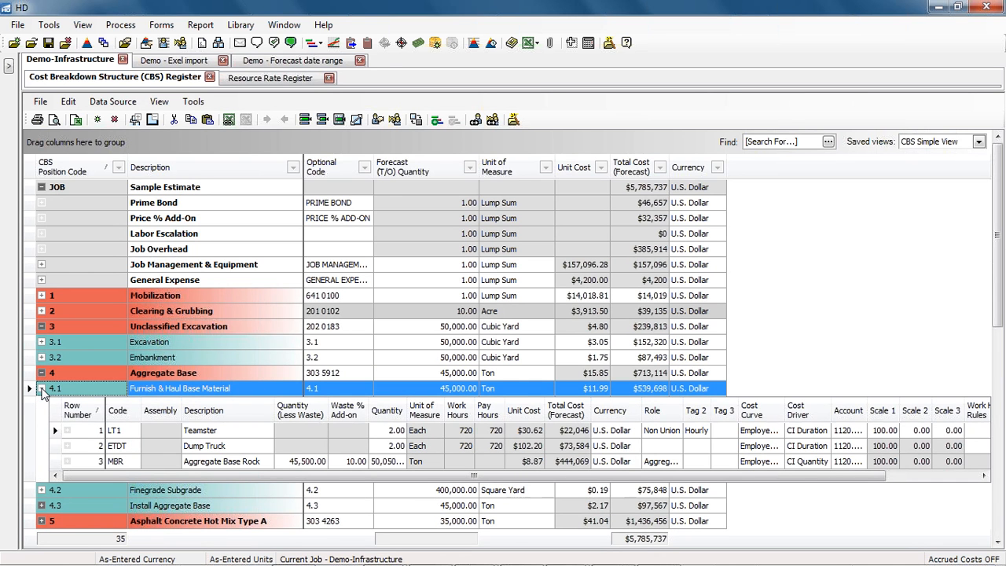
Set the Quantity (Less Waste) of the Aggregate Base Rock (MBR) resource to 45,000.
left_click(322, 462)
type("45")
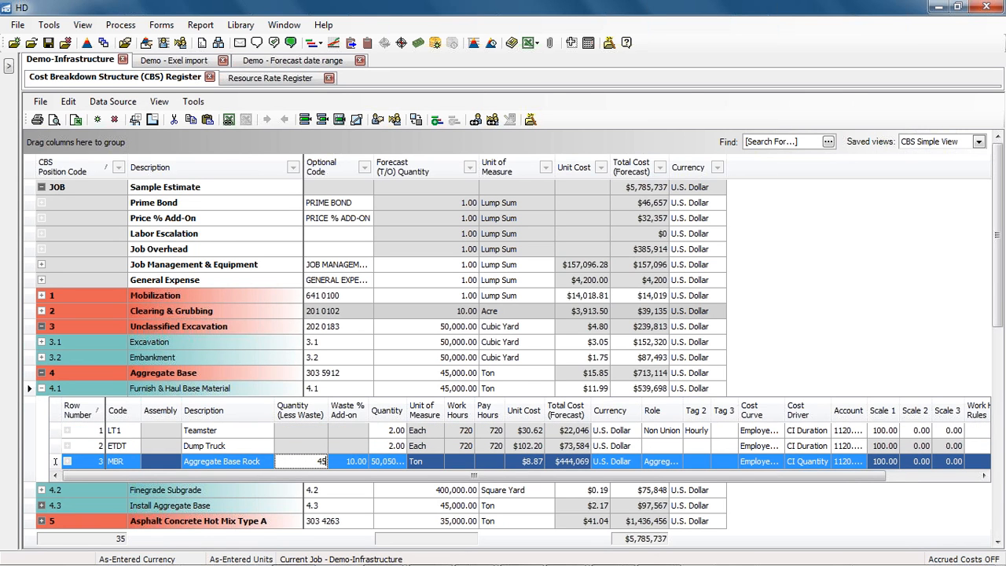
type(",00000")
left_click(351, 460)
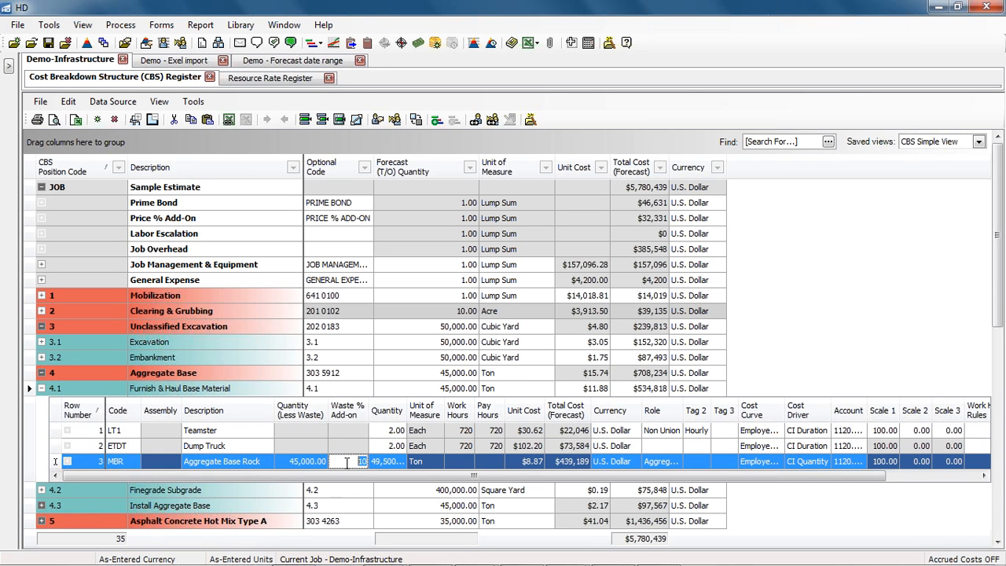
left_click(398, 464)
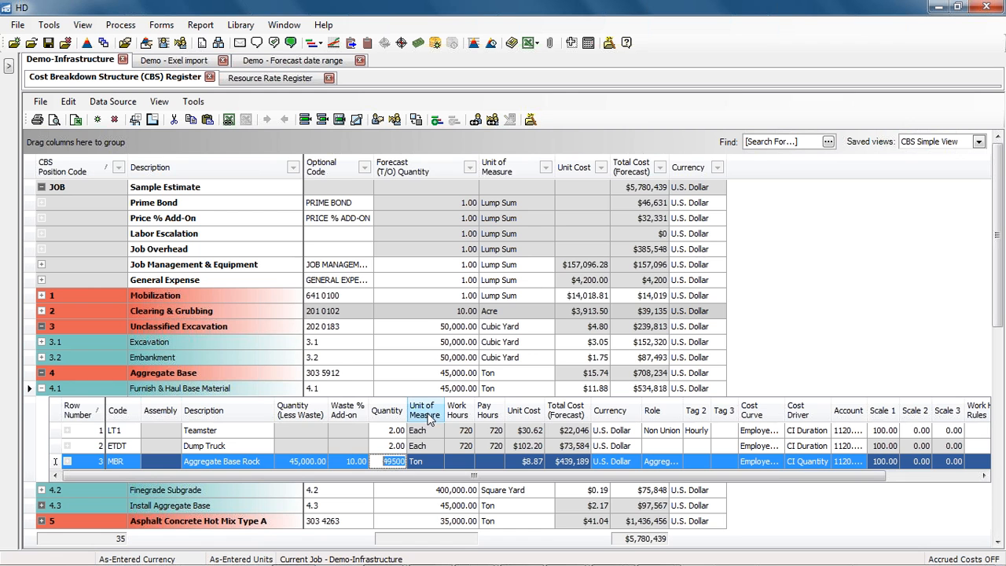
Best-fit all columns of the Furnish & Haul Base Material resource grid and examine the MBR quantity and total cost.
right_click(429, 416)
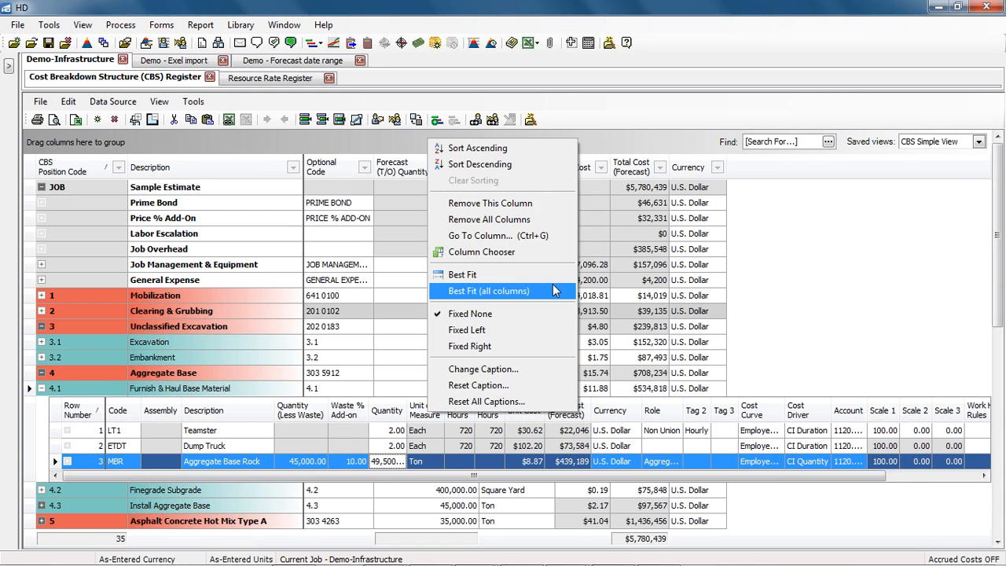
left_click(555, 292)
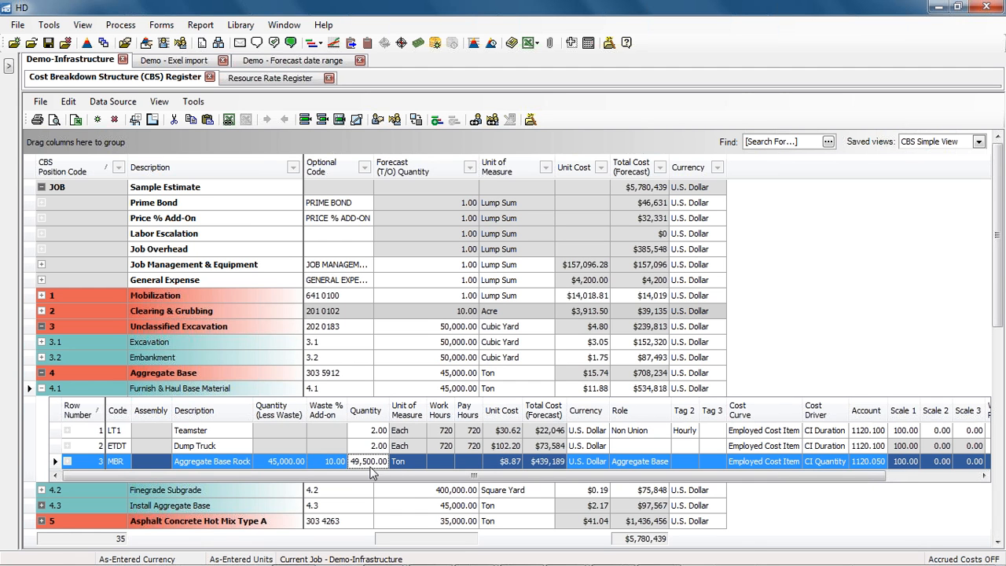
left_click(551, 464)
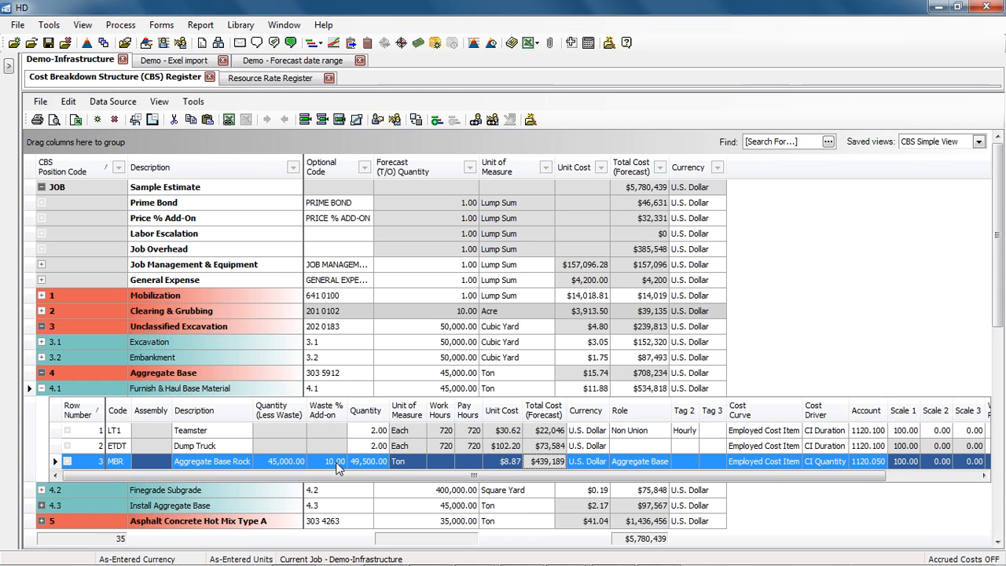
Collapse Furnish & Haul Base Material and expand Asphalt Concrete Hot Mix Type A down to the resources of Furnish & Haul Hot Mix.
left_click(42, 388)
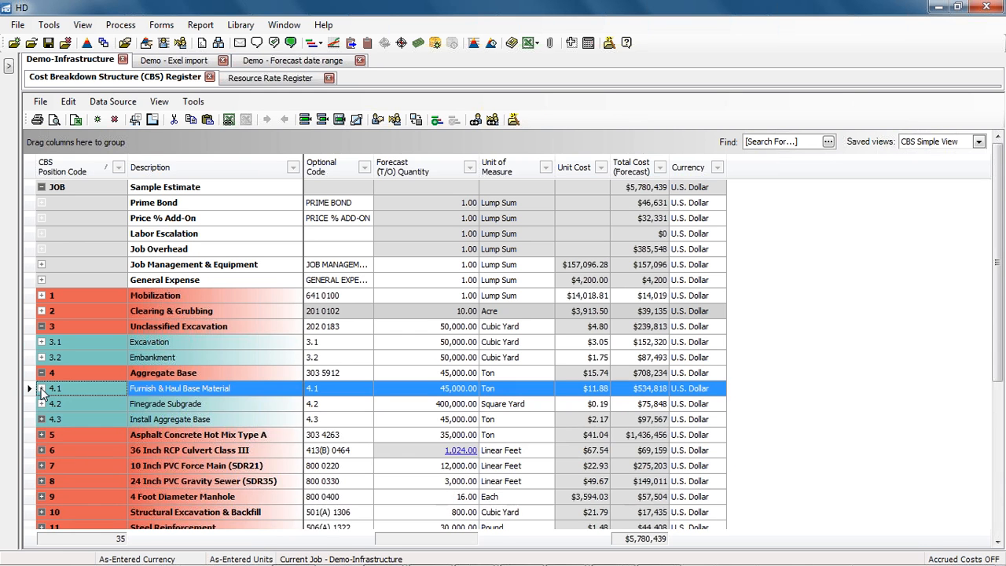
left_click(42, 434)
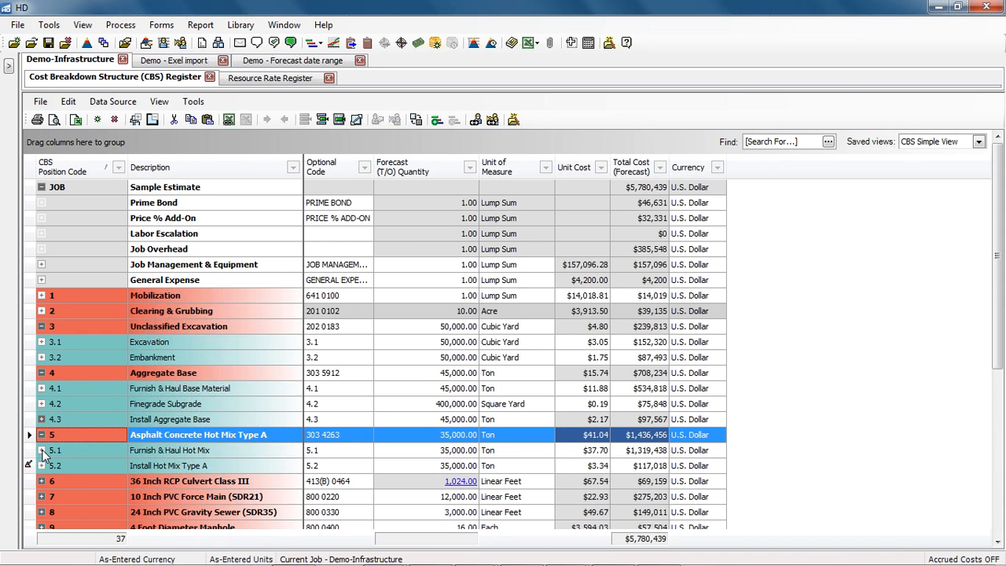
left_click(43, 454)
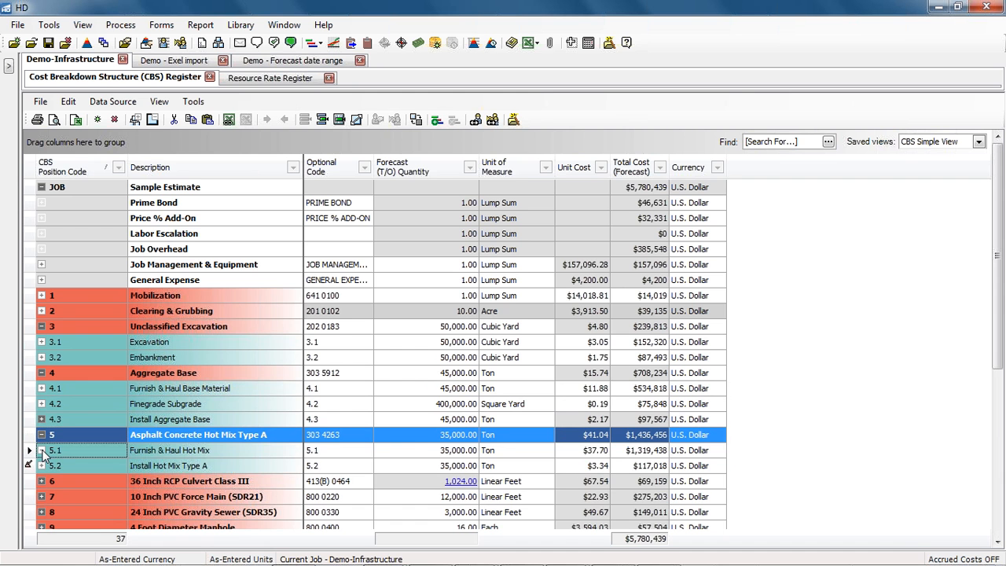
left_click(42, 451)
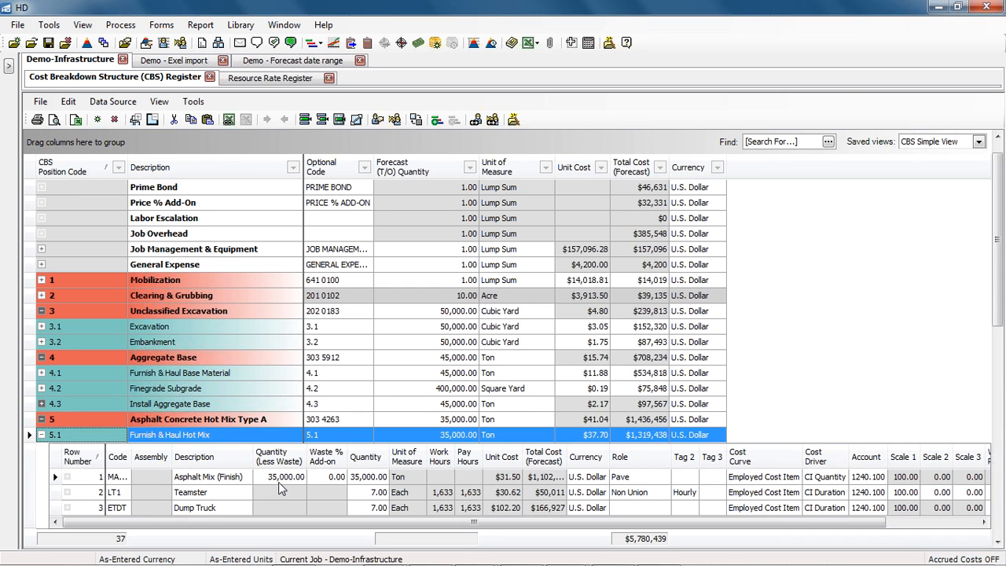
Set the Waste % Add-on of the Asphalt Mix (Finish) resource to 3.5.
left_click(336, 476)
key("BackSpace")
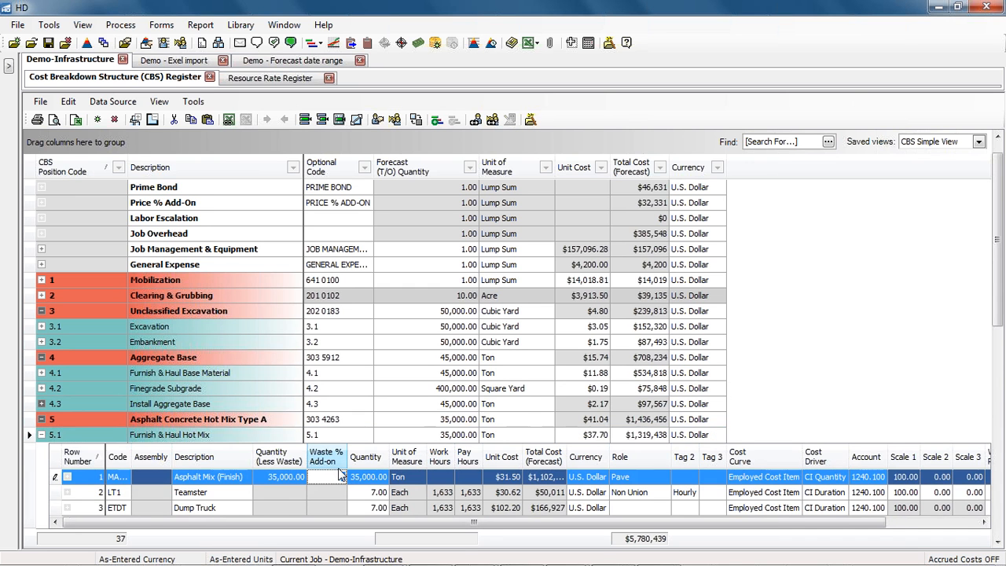
type("3.5")
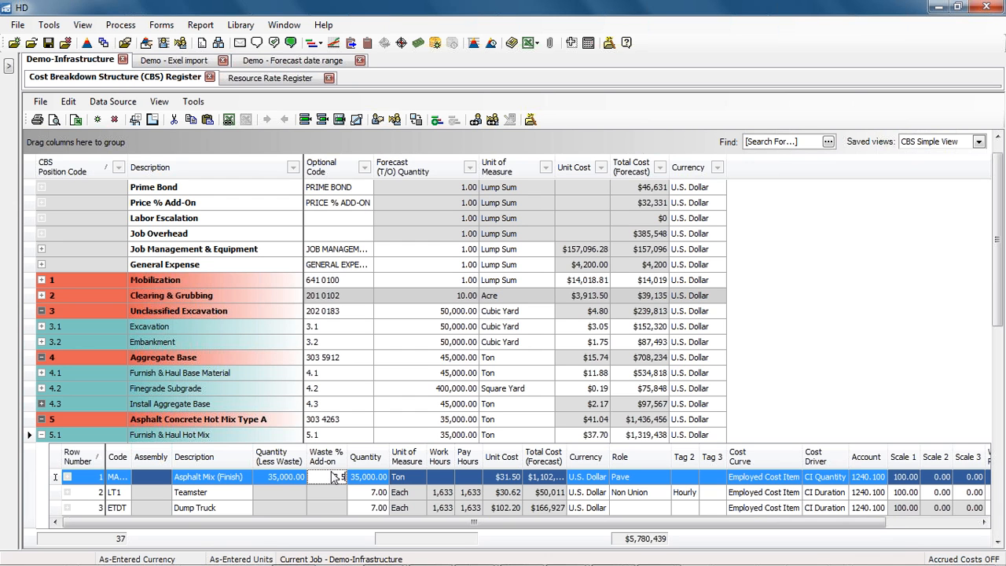
key("Tab")
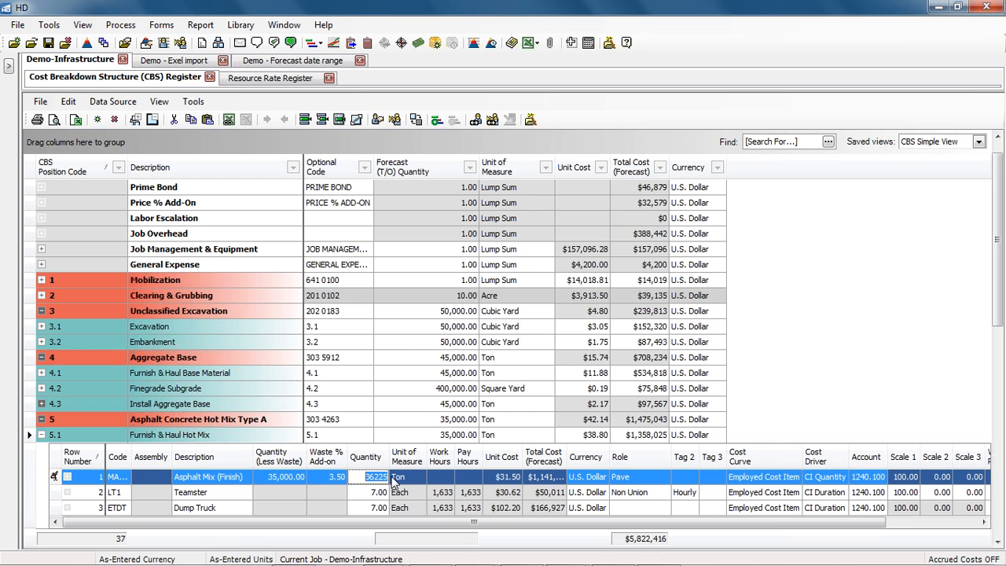
left_click(298, 490)
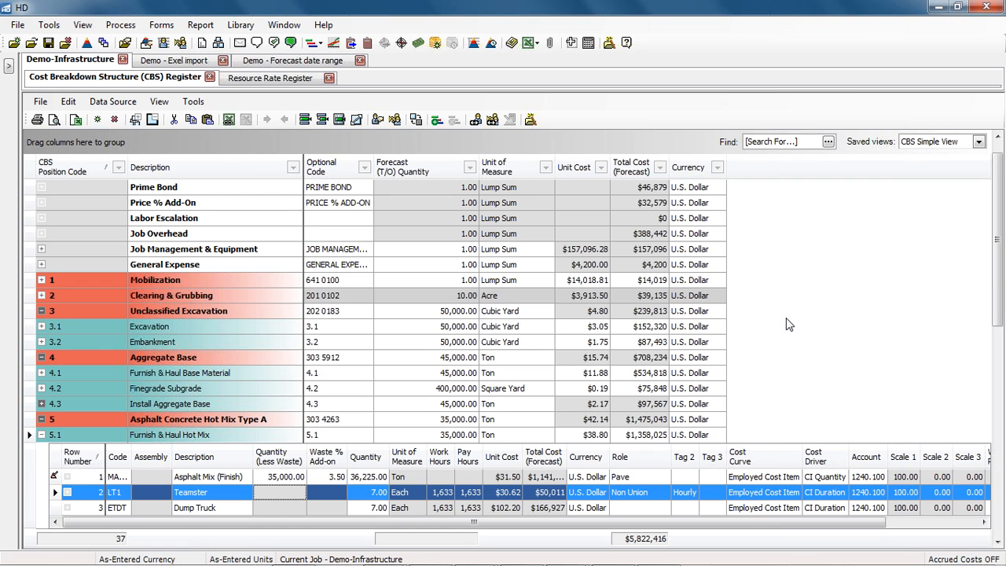
Switch to the PowerPoint slide show and advance past the Quickly Remove Resource and Assembly Assignments slide.
key("alt+Tab")
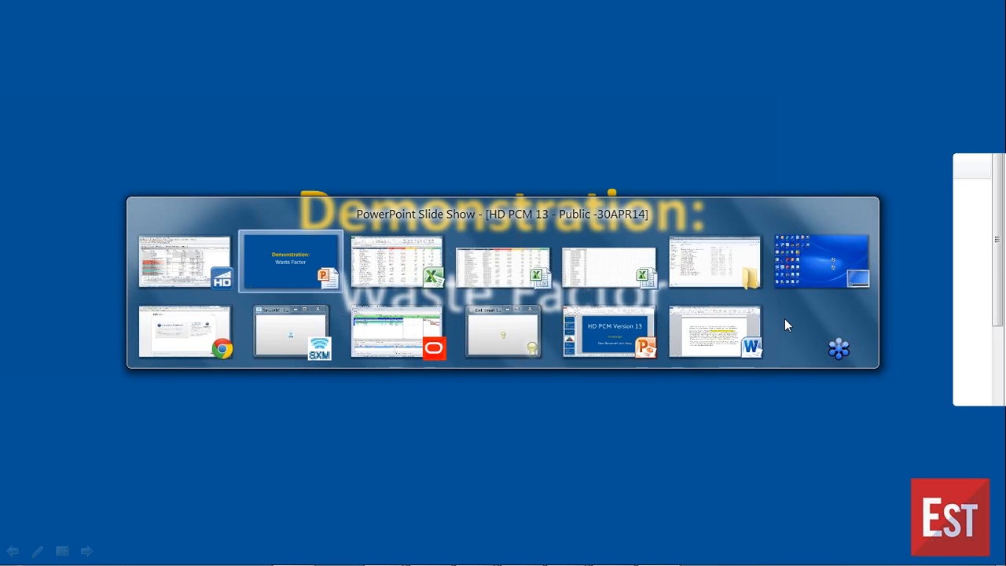
key("Right")
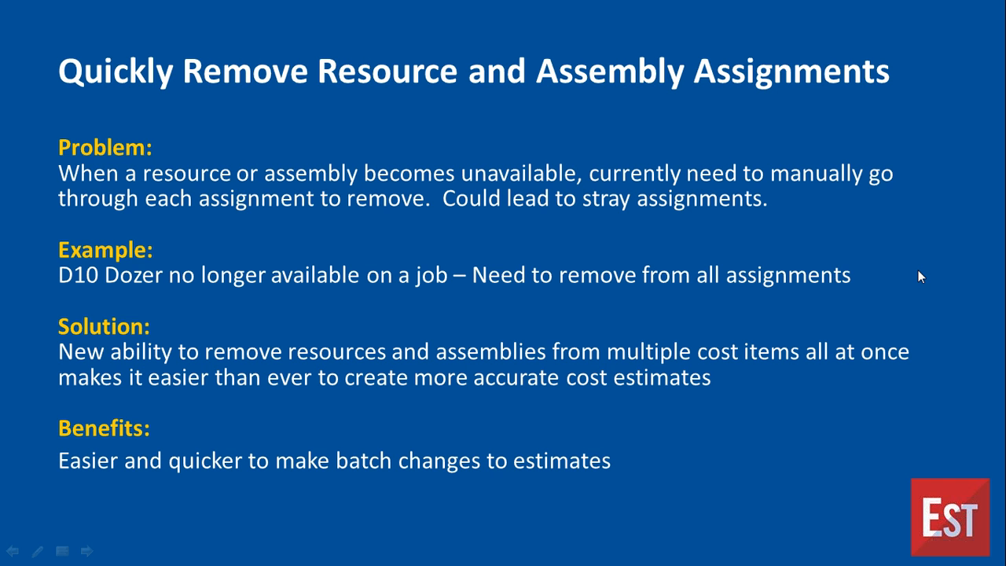
left_click(845, 246)
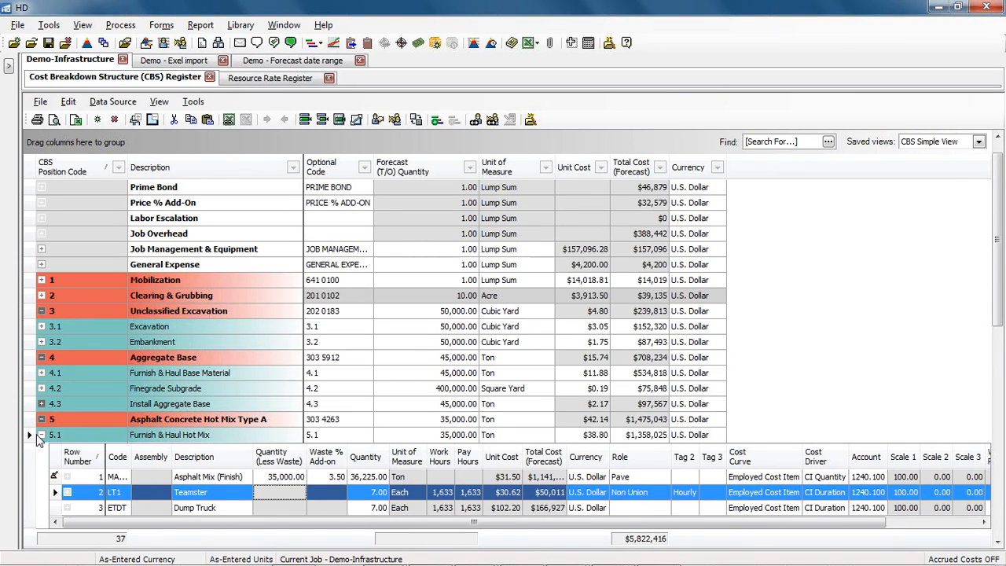
In HD, collapse Furnish & Haul Hot Mix and start removing all employments of resource LL2, retaining those that belong to an assembly.
left_click(41, 435)
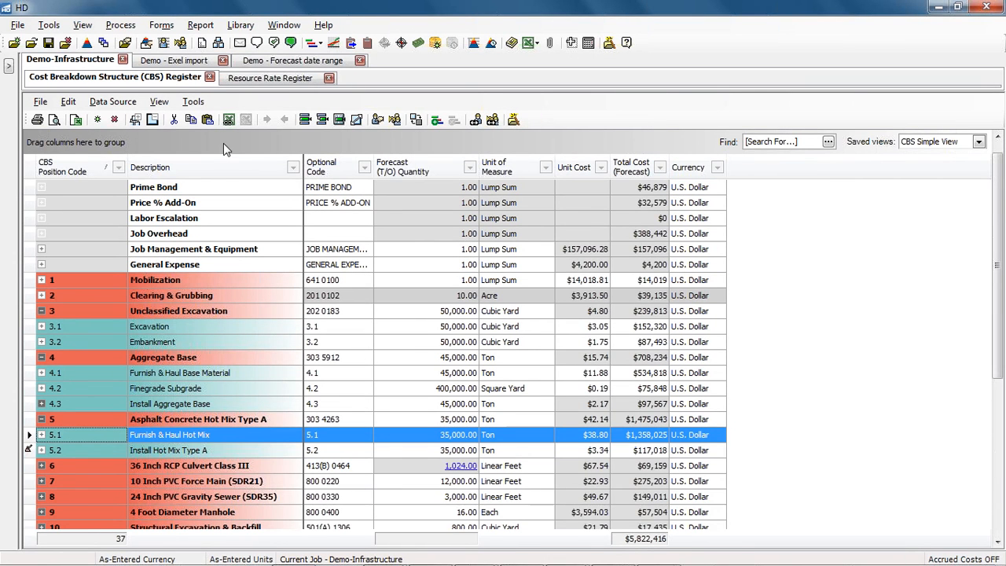
left_click(193, 103)
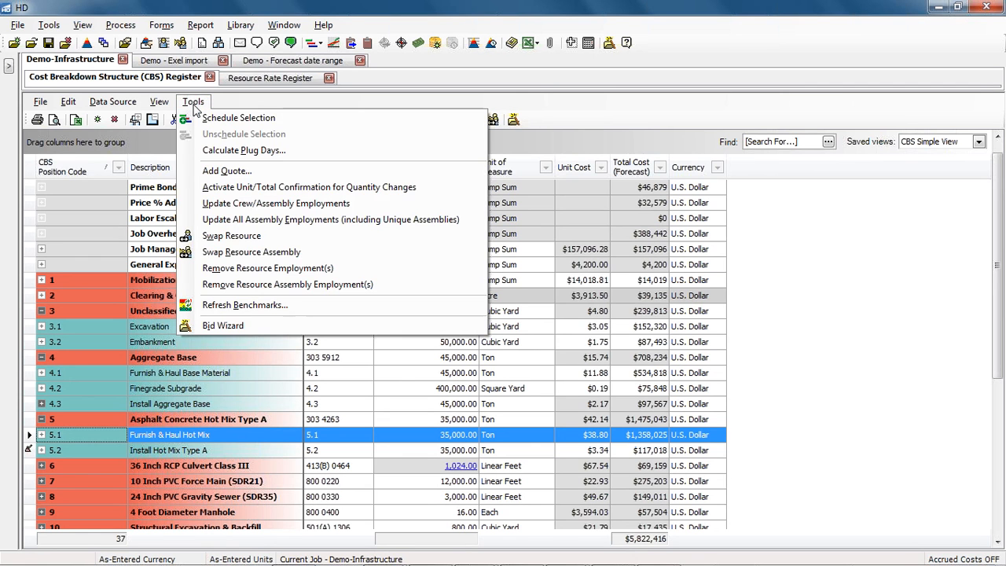
left_click(299, 271)
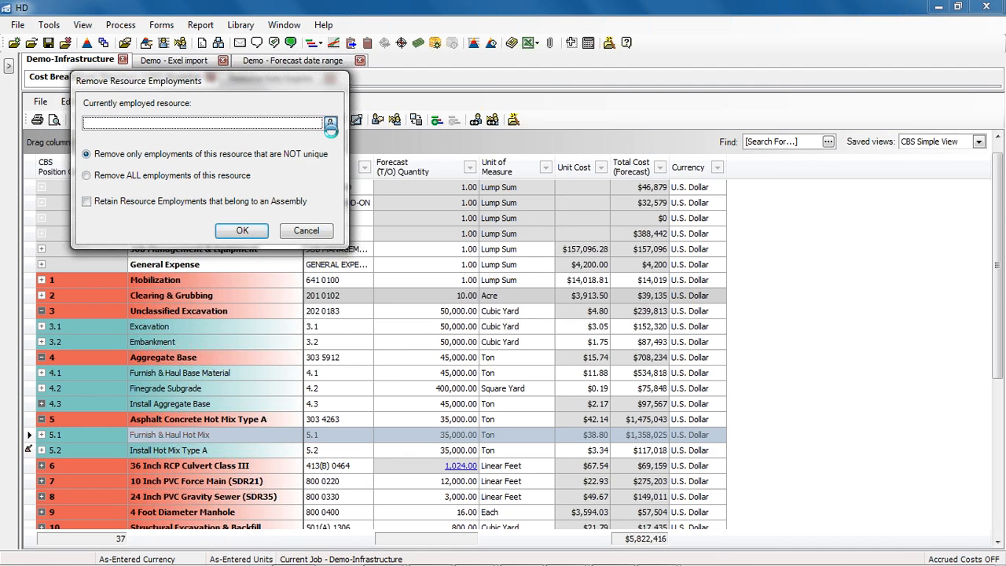
left_click(330, 124)
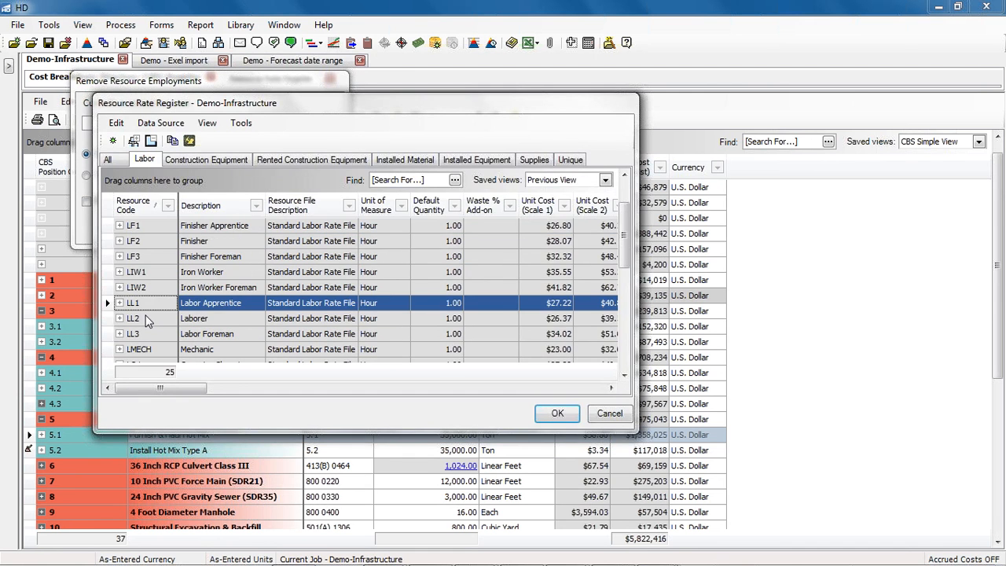
left_click(148, 320)
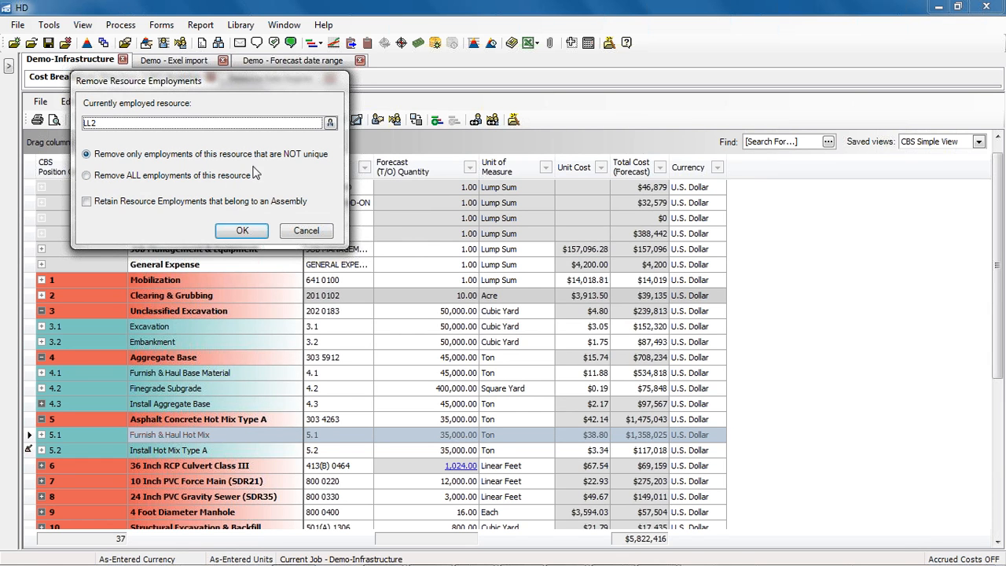
left_click(87, 176)
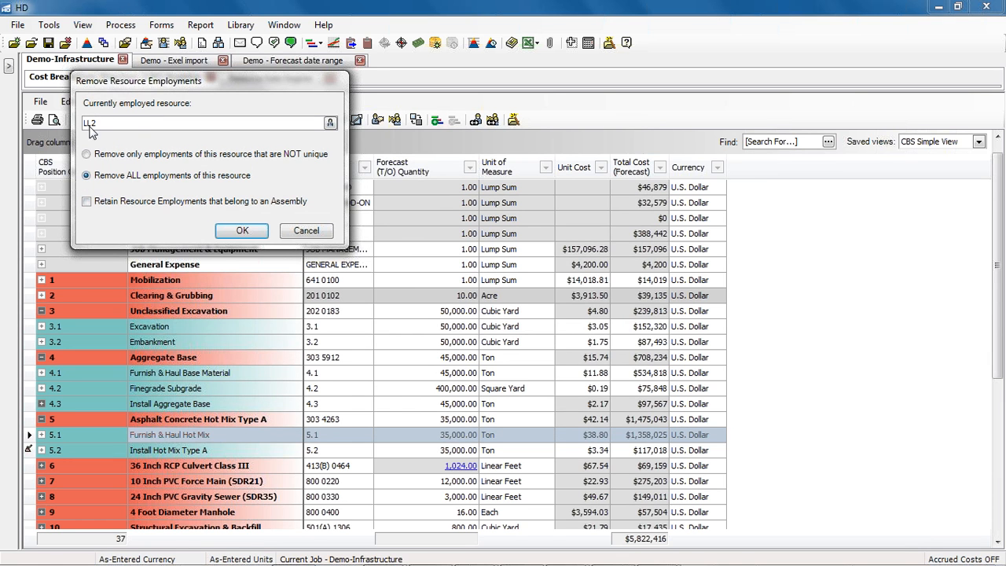
left_click(87, 202)
left_click(234, 235)
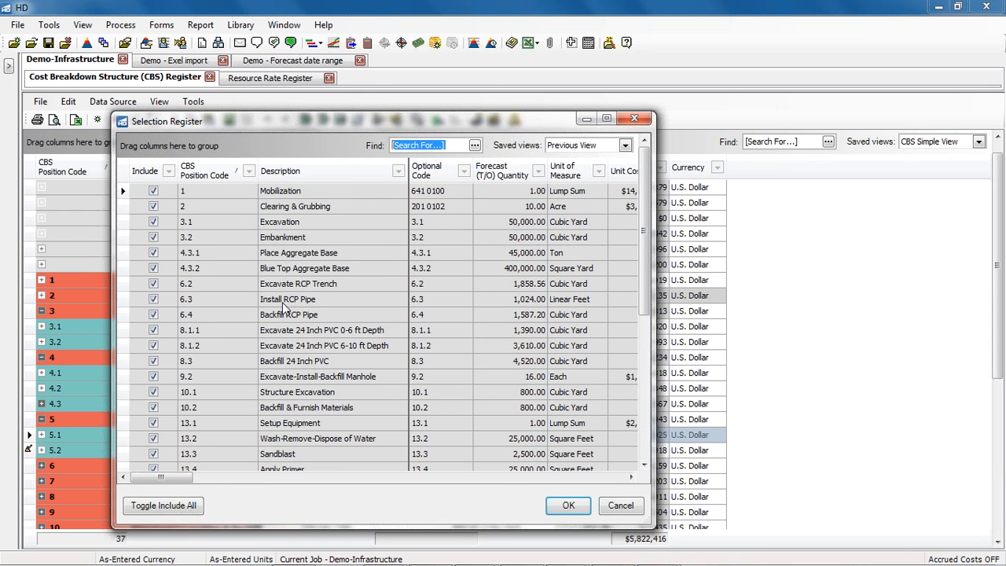
Exclude Clearing & Grubbing, Embankment, Excavate RCP Trench, Install RCP Pipe and Backfill RCP Pipe from the LL2 removal.
left_click(153, 206)
left_click(154, 238)
left_click(153, 283)
left_click(153, 298)
left_click(153, 315)
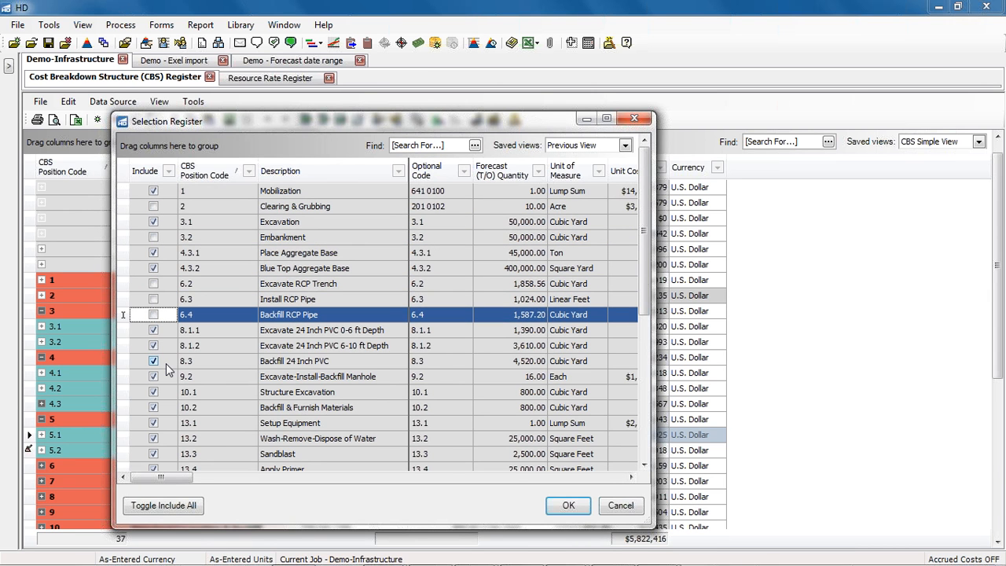
Include only the Mobilization cost item in the selection and remove the LL2 resource employment from it.
left_click(192, 507)
left_click(153, 191)
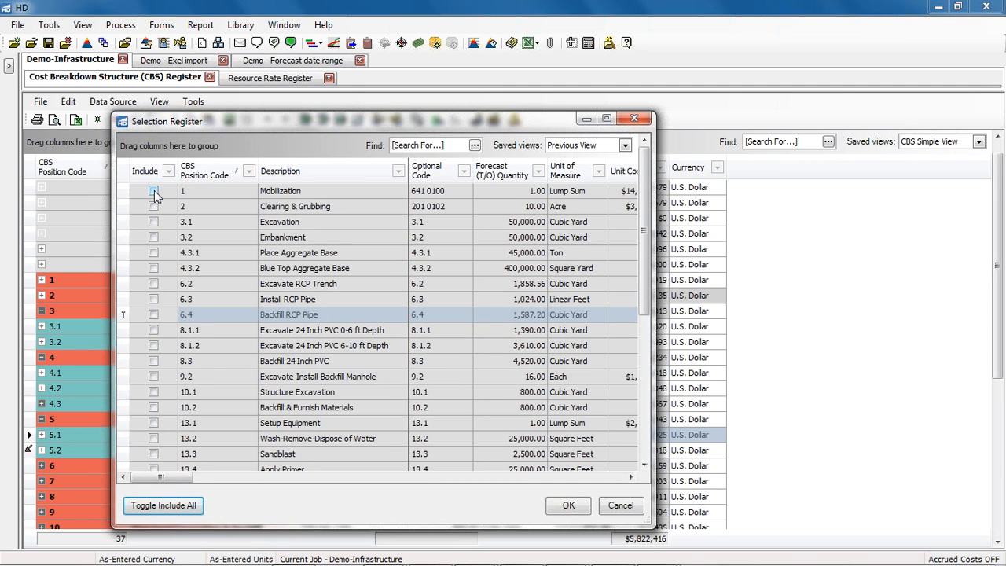
left_click(572, 504)
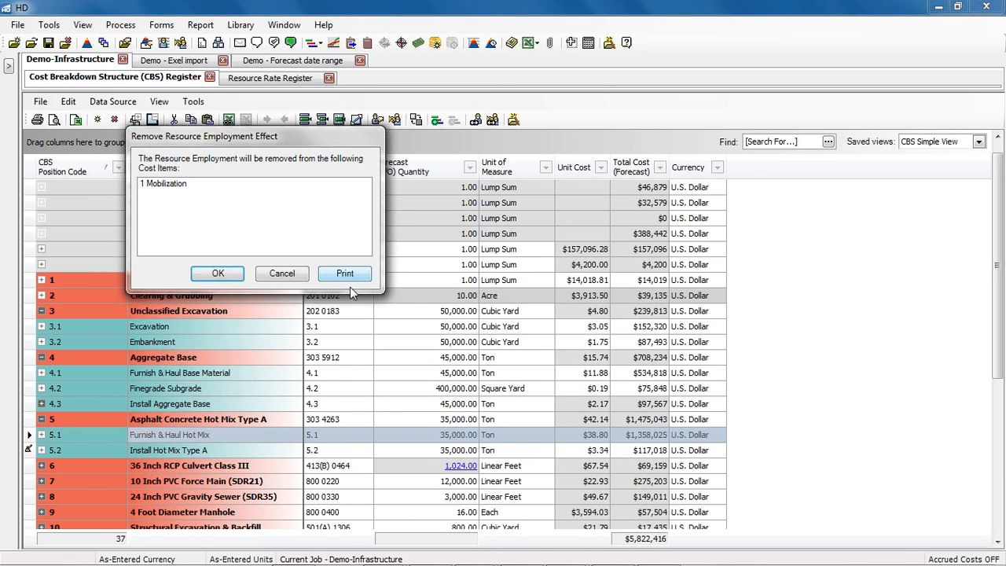
left_click(218, 275)
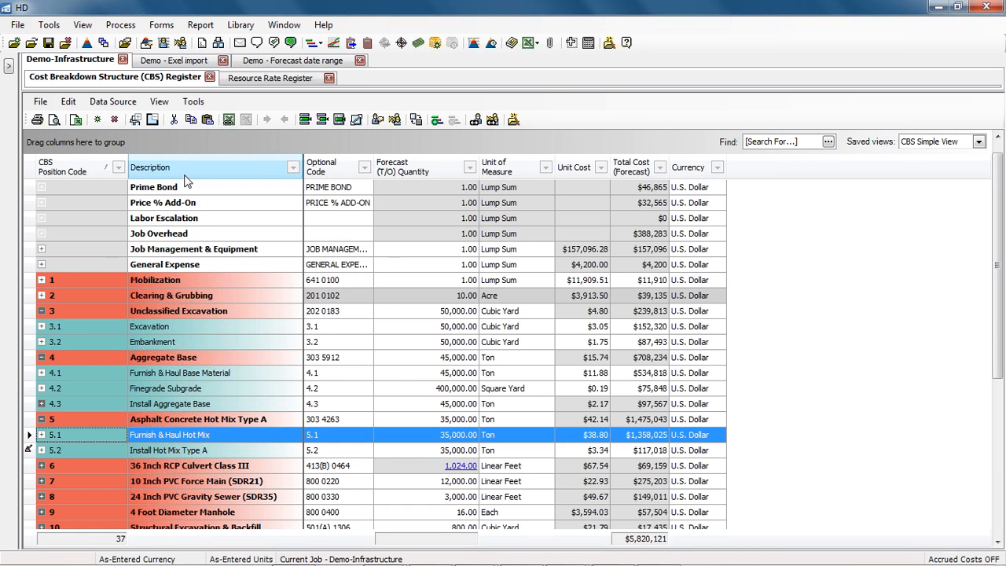
Review the cost items affected by removing the non-unique employments of the Concrete Crew (CCONC) assembly, and cancel the removal.
left_click(194, 109)
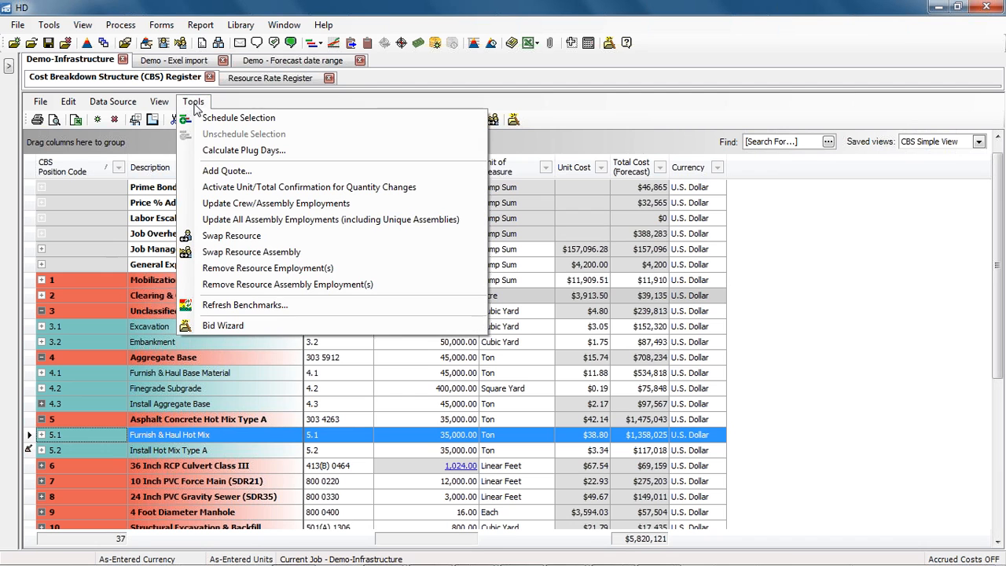
left_click(348, 288)
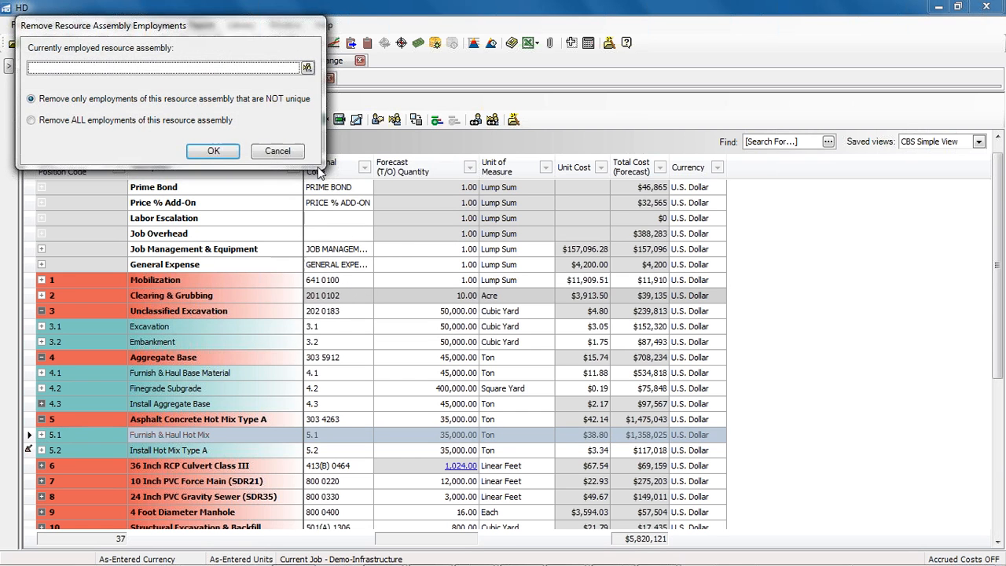
left_click_drag(208, 31, 265, 101)
left_click(363, 138)
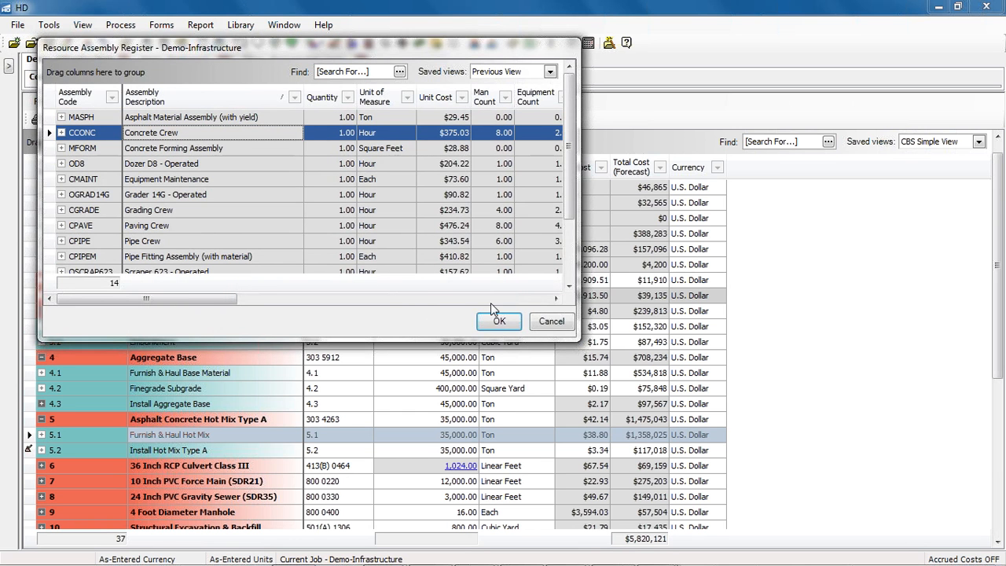
left_click(502, 322)
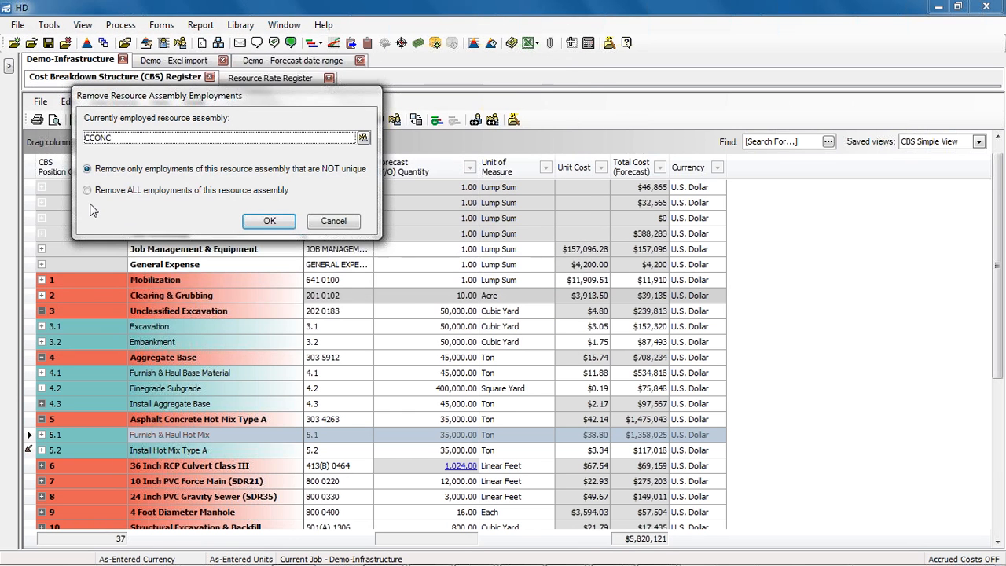
left_click(270, 221)
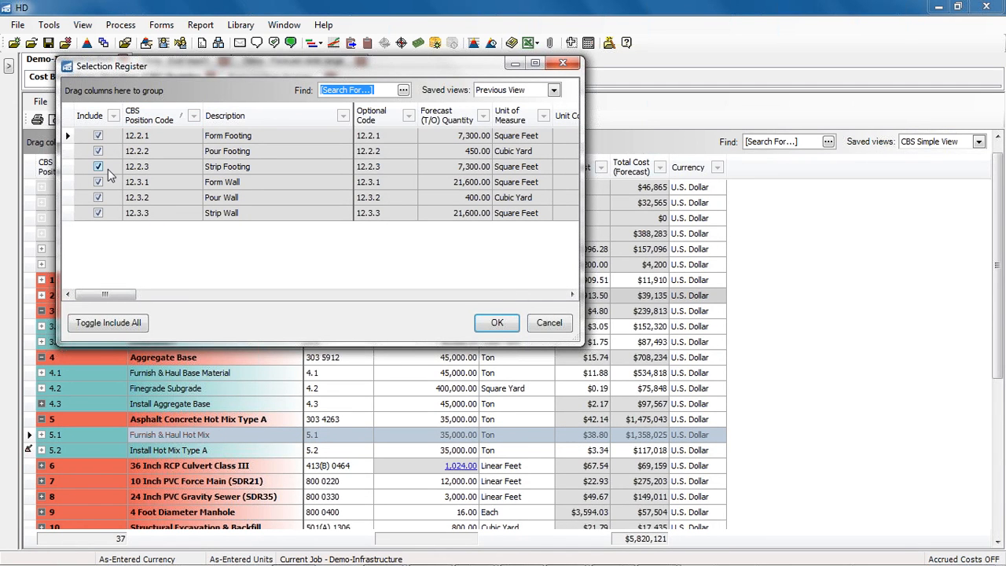
left_click(552, 328)
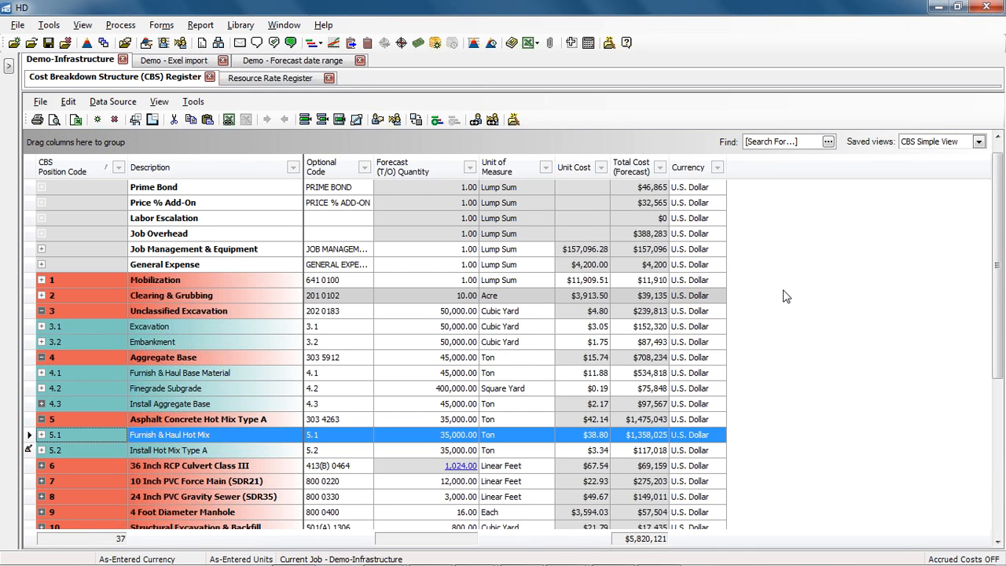
Switch to the PowerPoint slide show and advance to the Better Manage Costs slide.
key("alt+Tab")
left_click(907, 210)
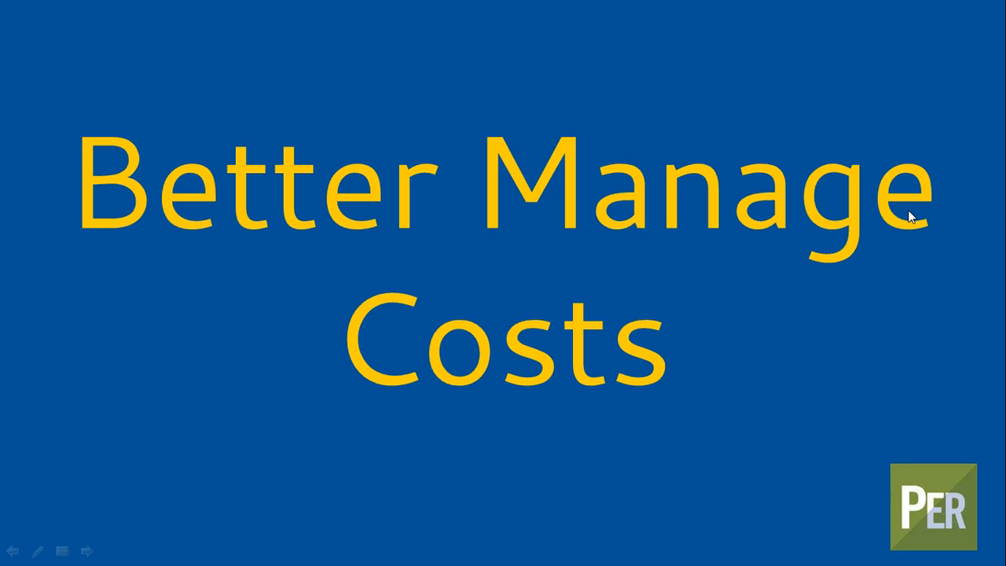
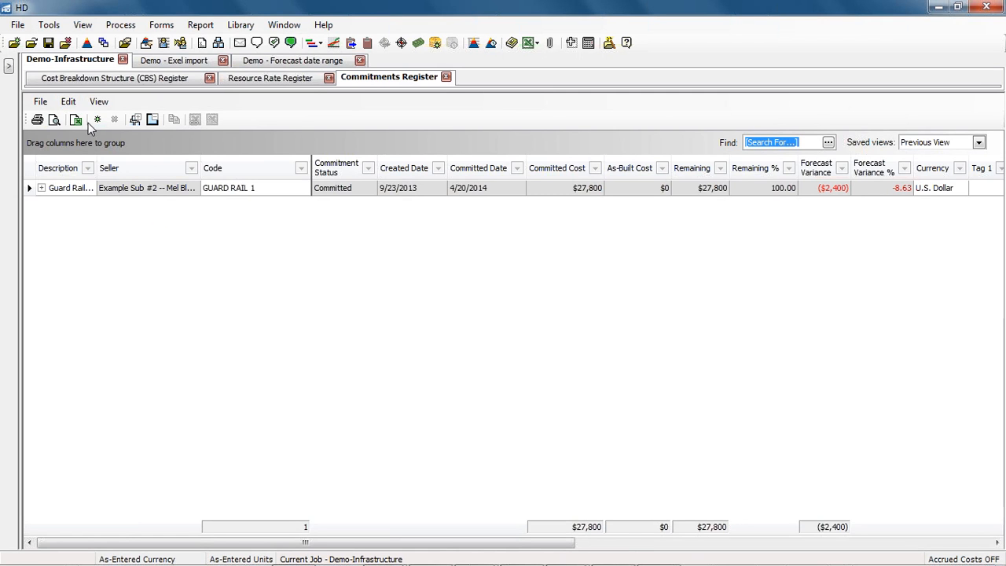
Create a new commitment from scratch and apply the Standard View to its items list.
left_click(69, 101)
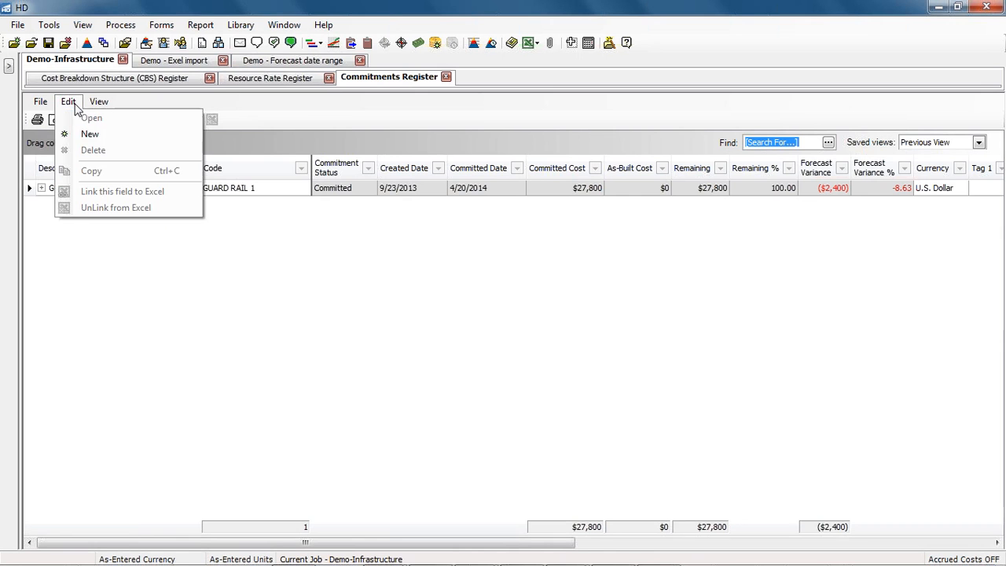
left_click(142, 135)
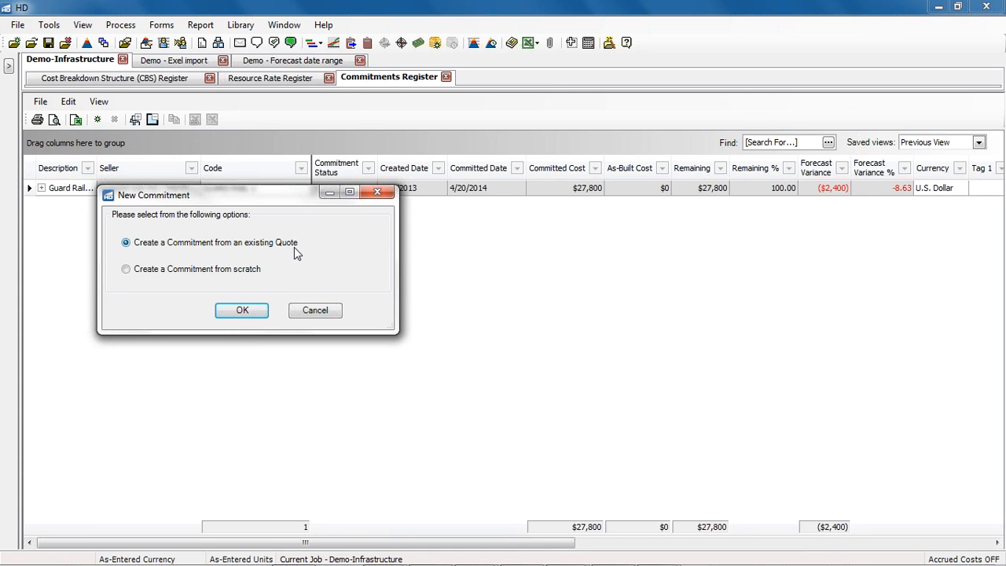
left_click(126, 270)
left_click(243, 311)
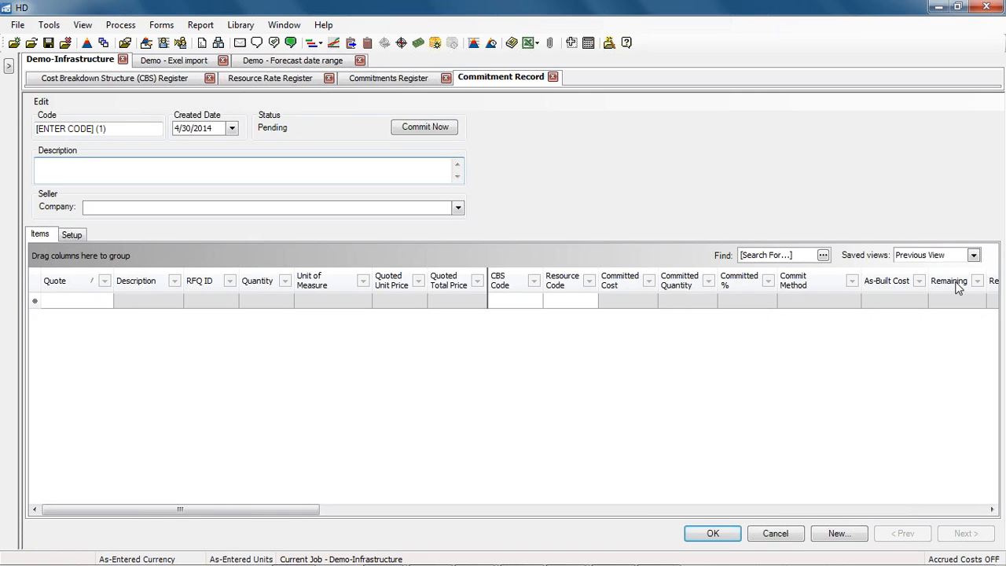
left_click(921, 256)
left_click(924, 283)
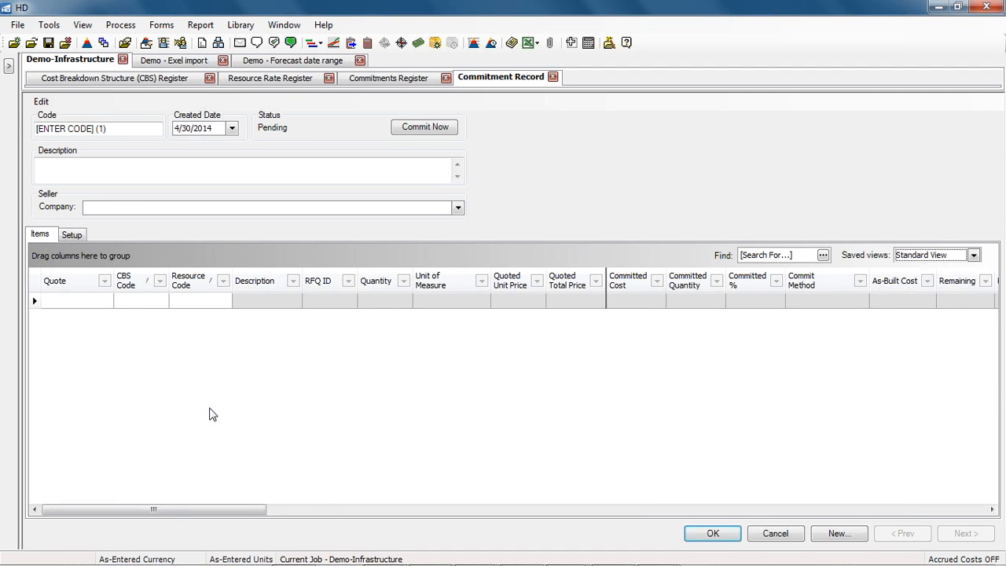
Add cost item 11.2 Subcontract Rebar, under Steel Reinforcement, to the new commitment by its CBS code.
left_click(71, 310)
left_click(106, 301)
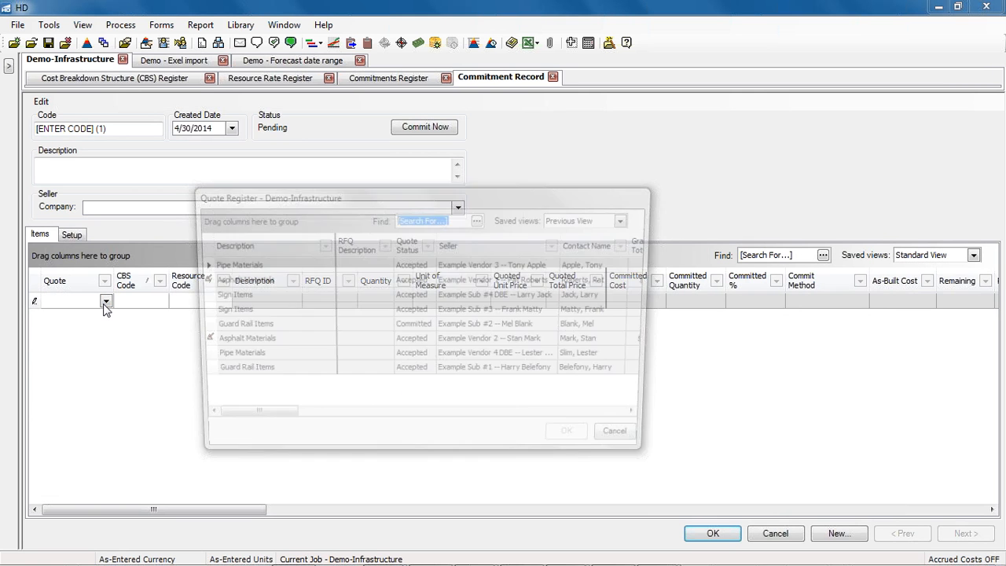
left_click(132, 301)
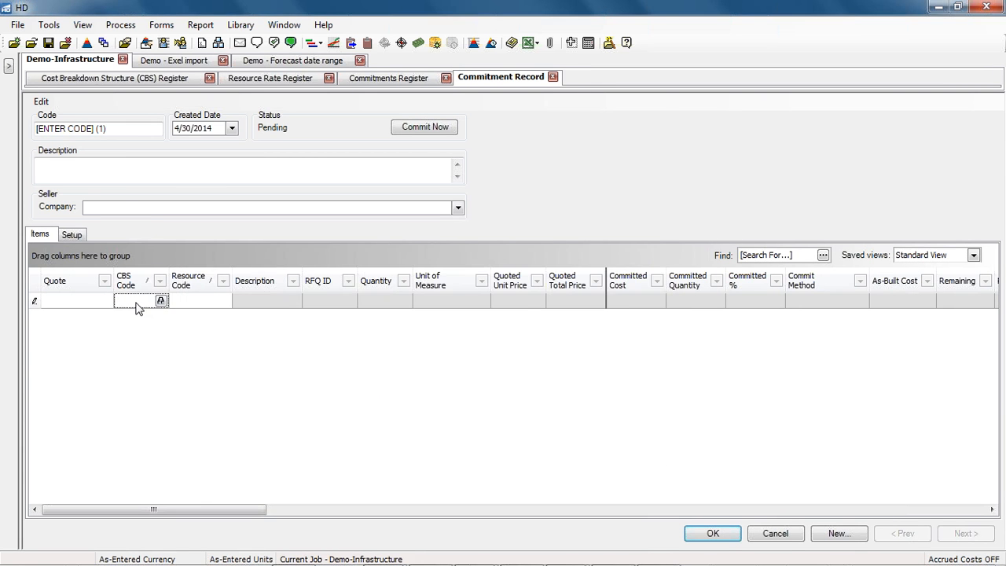
left_click(161, 302)
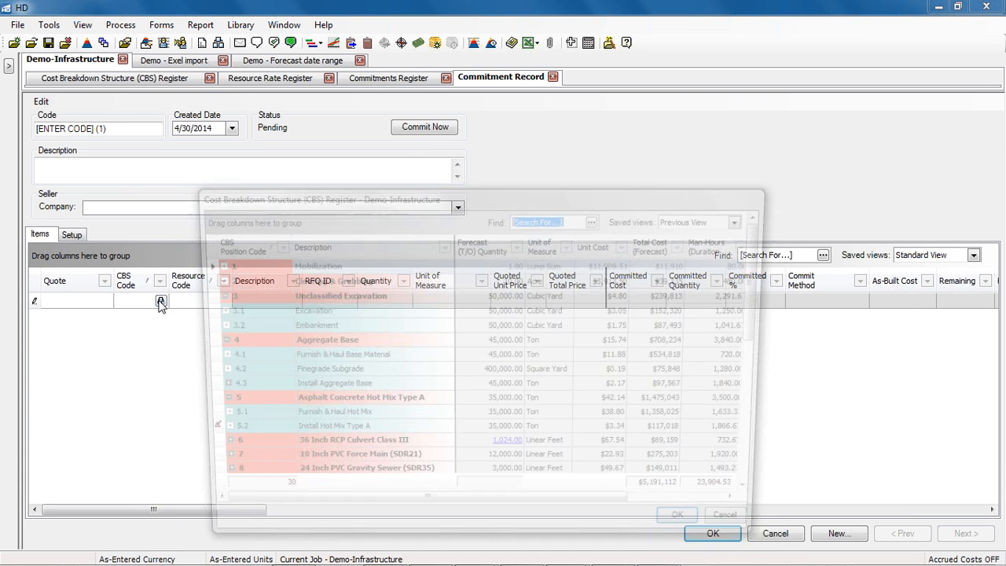
scroll(759, 374, "down", 2)
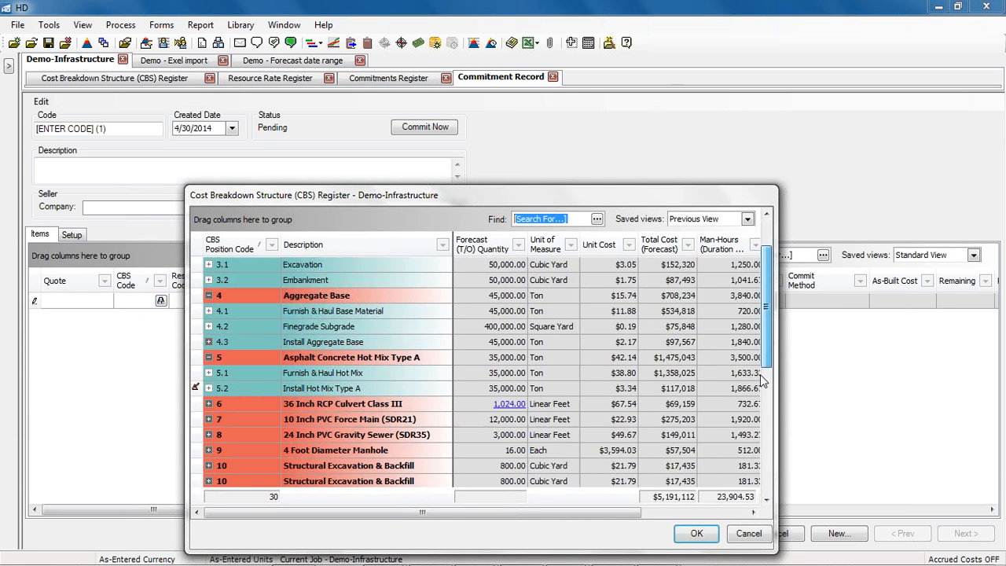
scroll(760, 374, "down", 4)
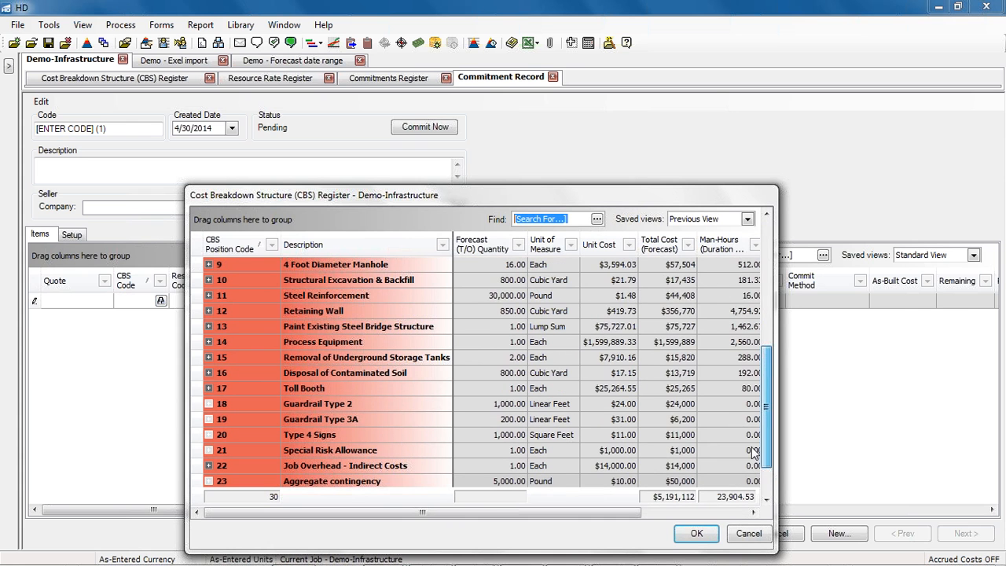
double_click(206, 295)
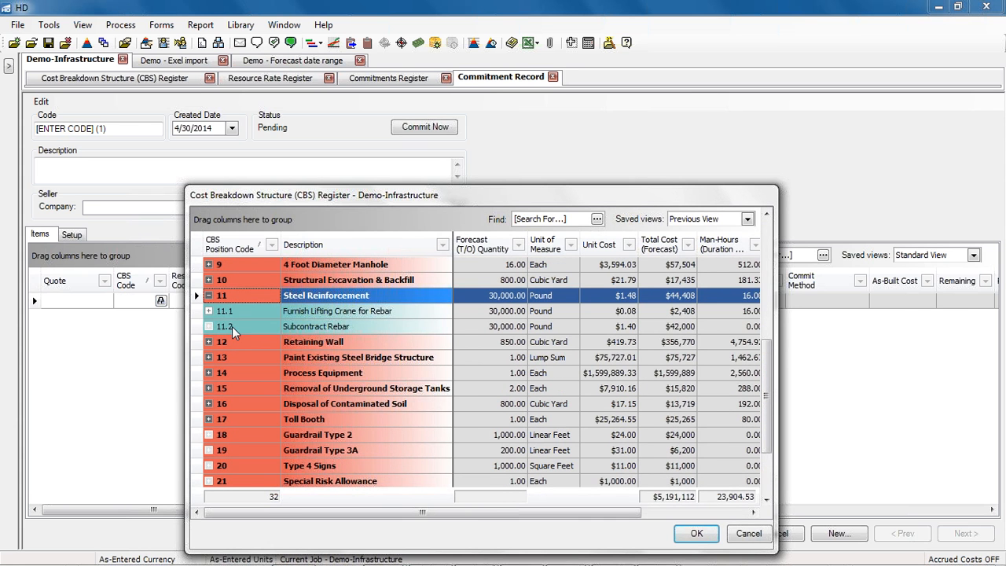
left_click(231, 326)
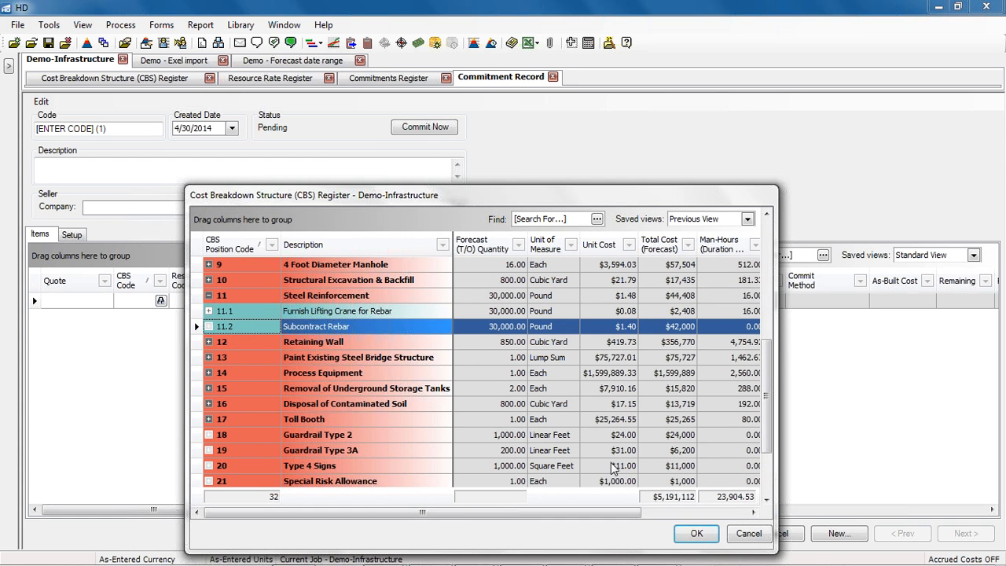
left_click(687, 536)
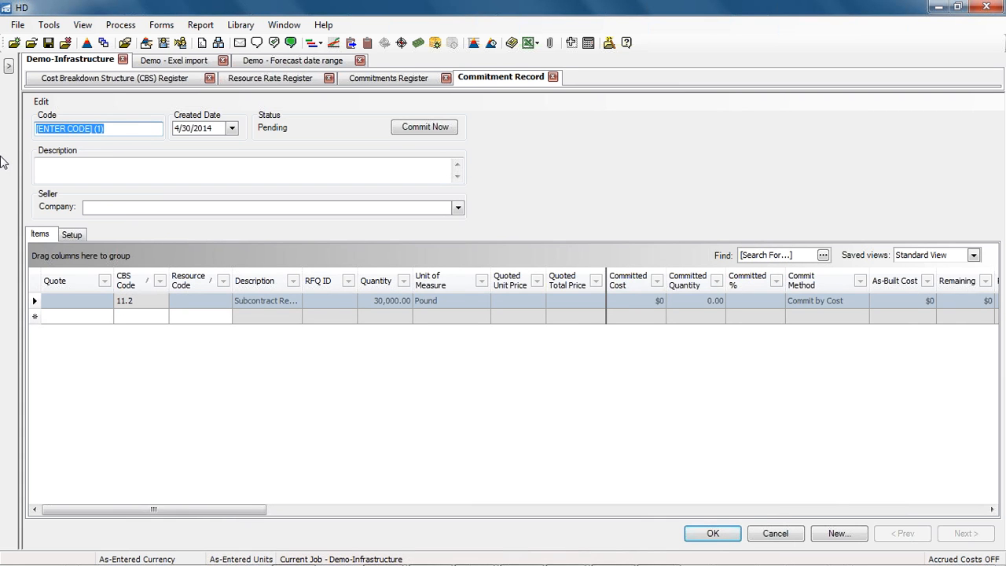
Enter the purchase order number as the commitment code, describe it as "Rebar sub", and choose Example Sub #3 as the seller.
type("PO")
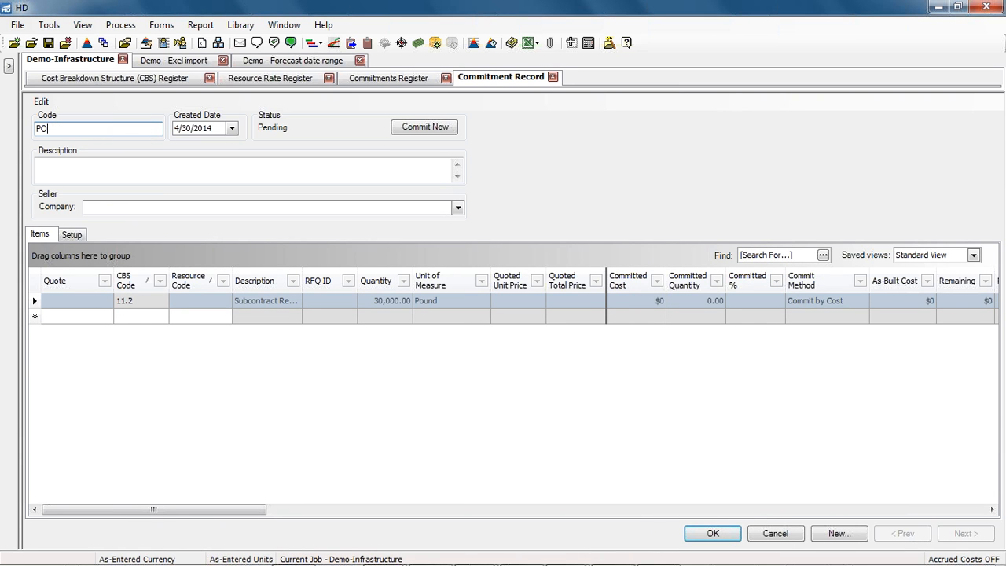
type(" #123")
key("Tab")
key("Tab")
key("Tab")
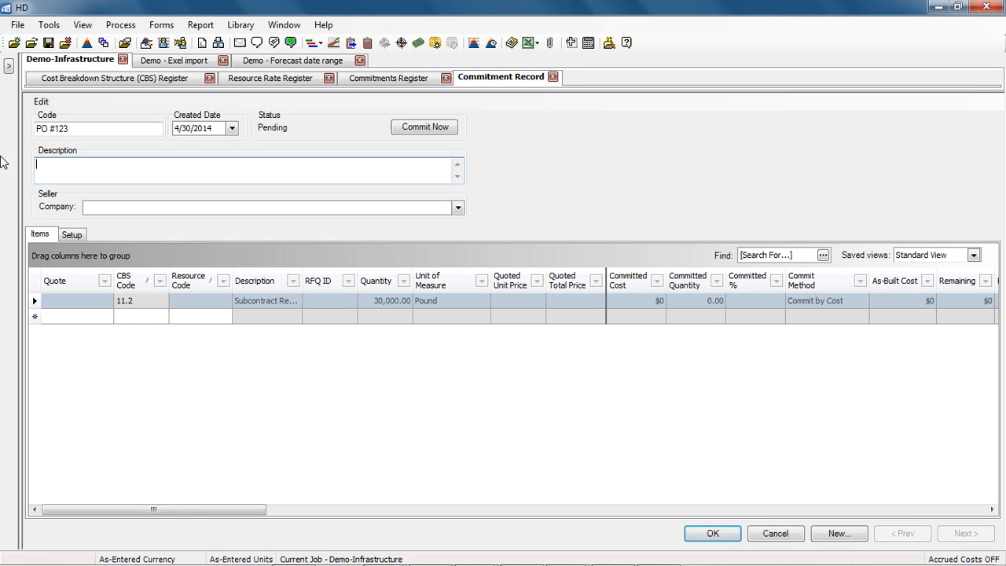
type("REbar sub")
left_click(456, 209)
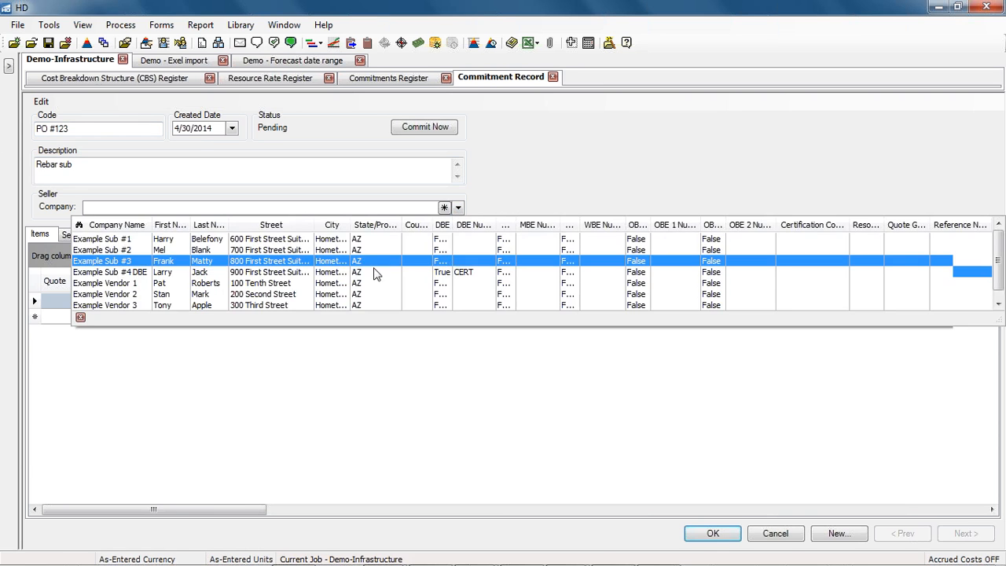
left_click(174, 262)
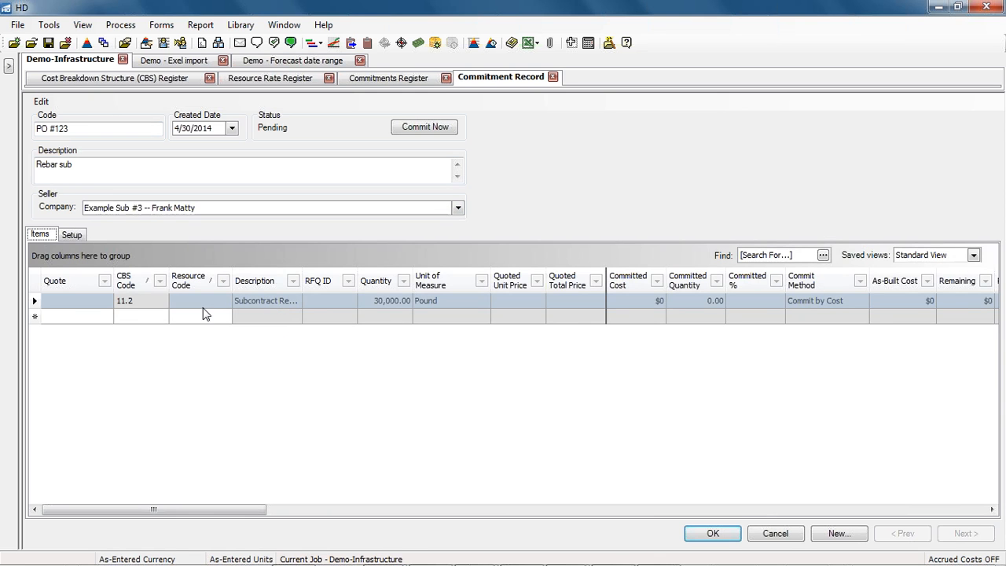
Set the committed quantity of the Subcontract Rebar item to 20,000.
left_click(140, 306)
mouse_move(254, 511)
left_mouse_down()
mouse_move(270, 510)
mouse_move(242, 503)
left_mouse_up()
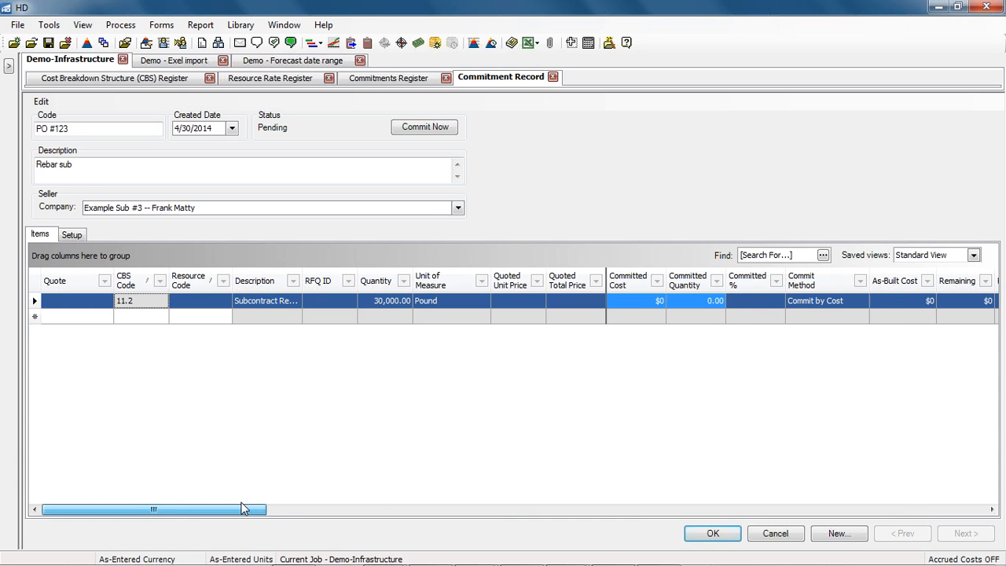
left_click(684, 304)
type("2000")
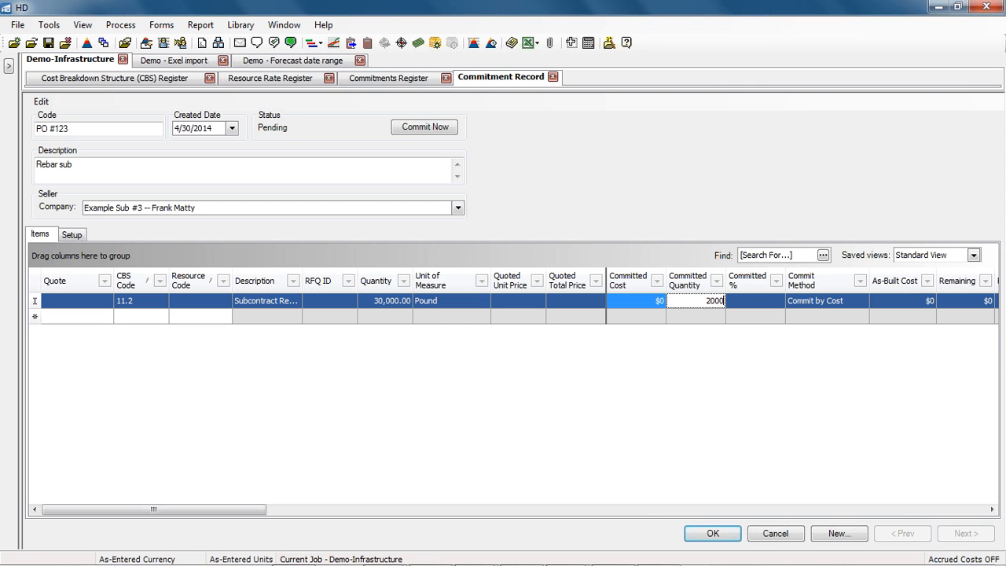
key("Tab")
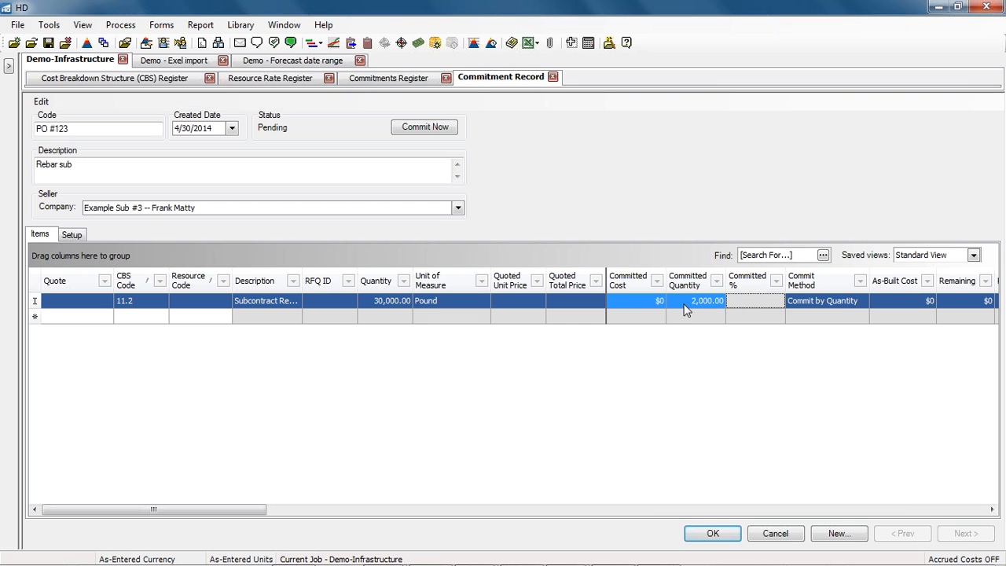
left_click(684, 304)
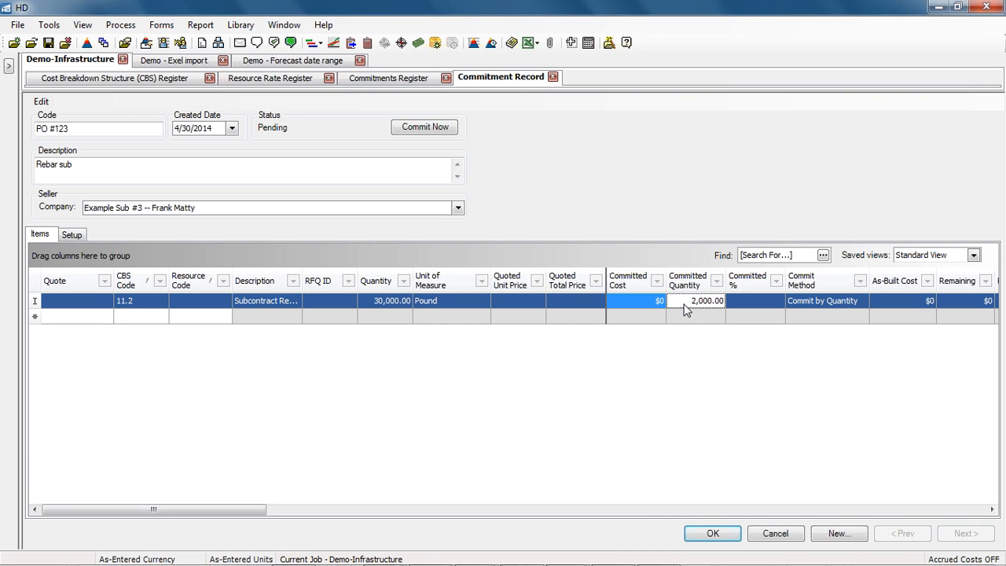
double_click(684, 307)
type("20,000")
key("Tab")
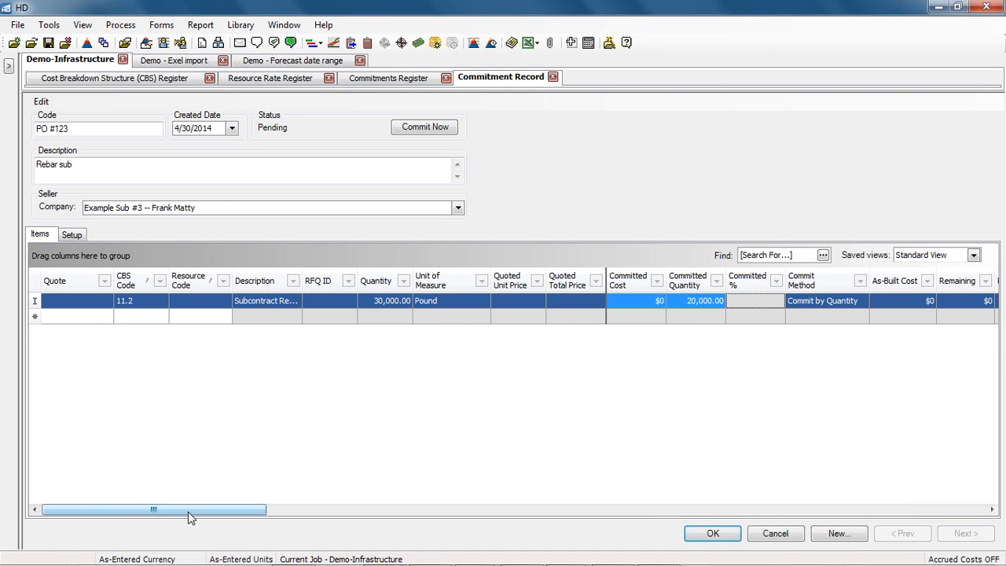
Commit the rebar commitment and close its record, keeping the changes.
left_click_drag(189, 512, 943, 506)
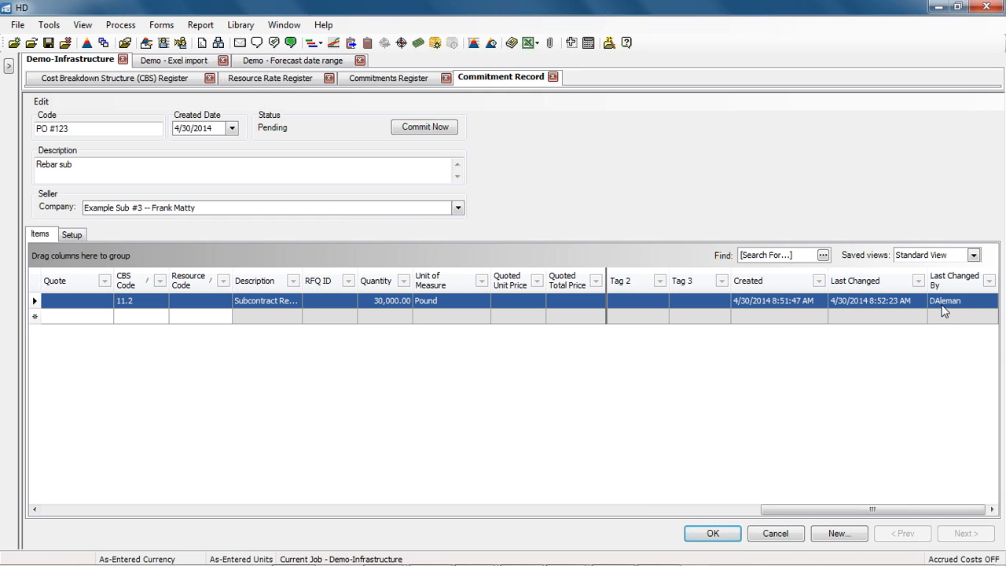
left_click(440, 128)
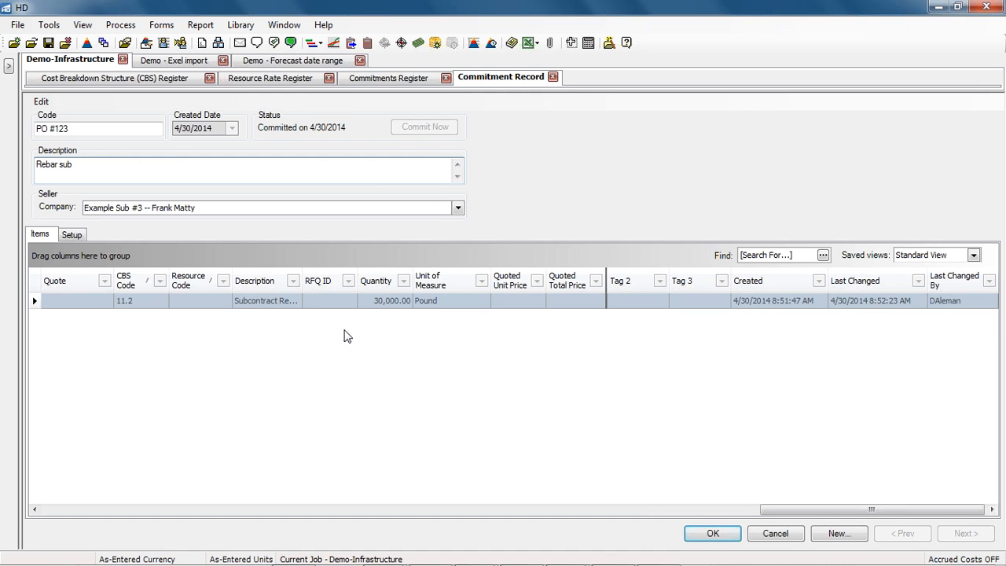
left_click(552, 76)
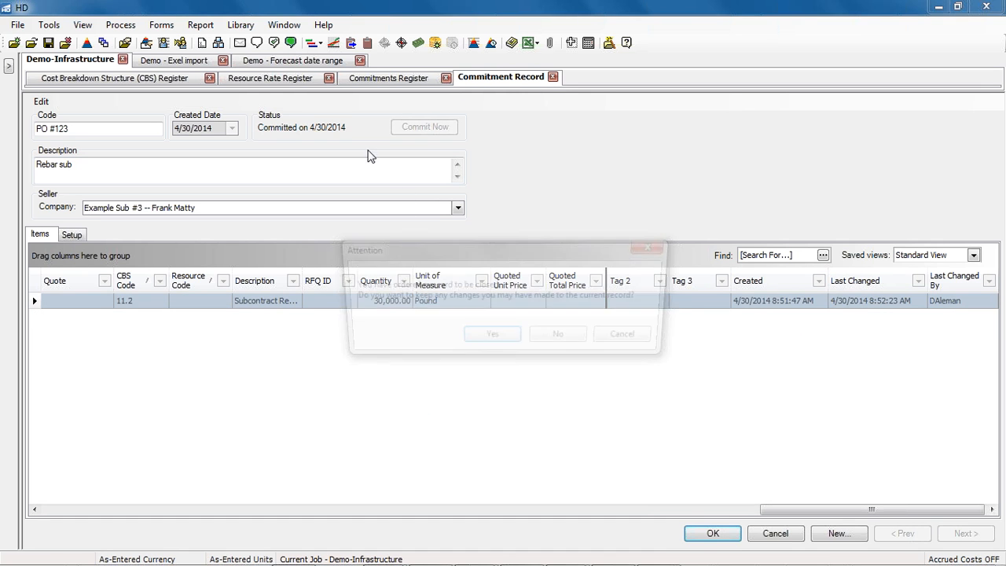
left_click(487, 340)
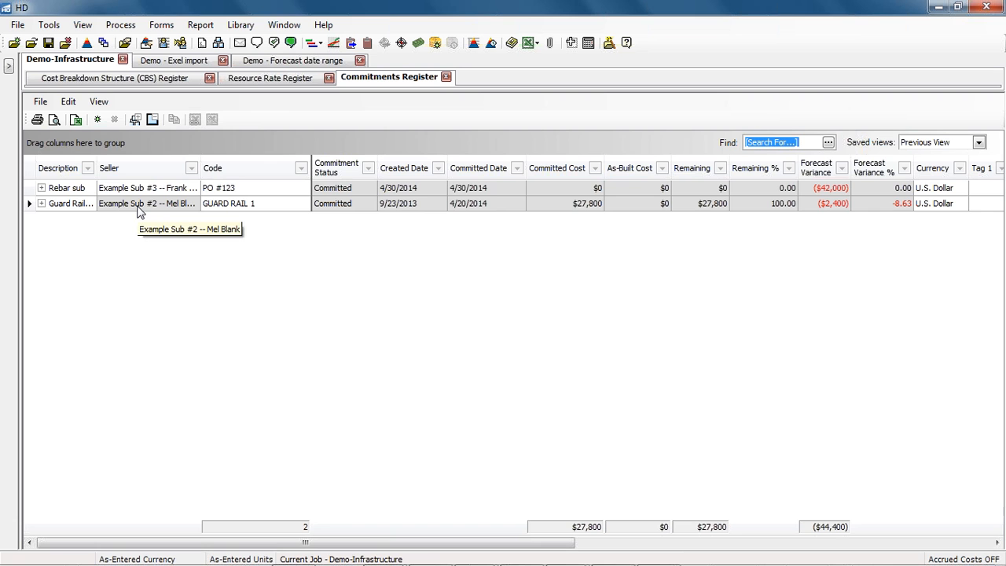
Open the GUARD RAIL 1 commitment from the register and make it editable with Revise Commitment.
left_click(30, 203)
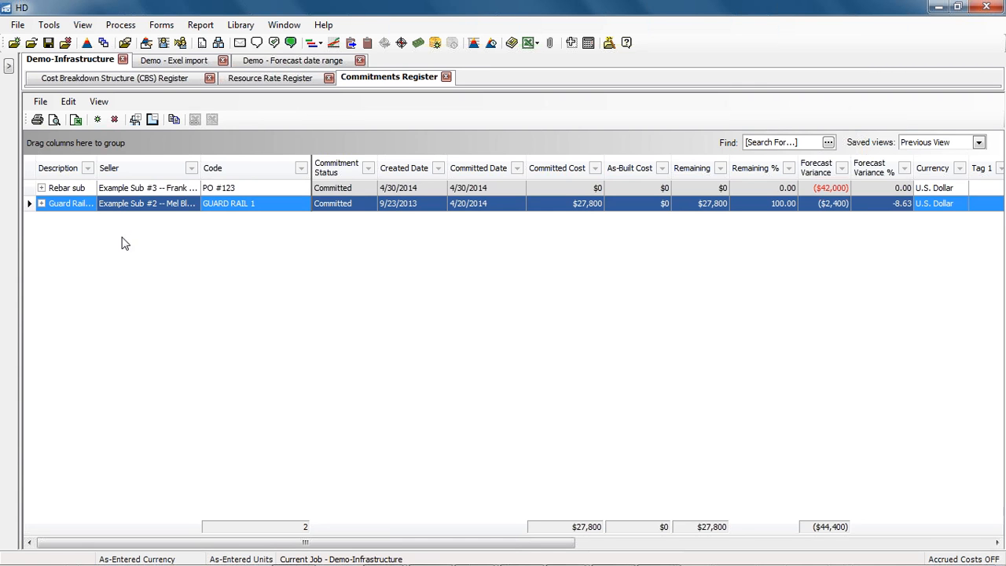
right_click(29, 206)
left_click(49, 209)
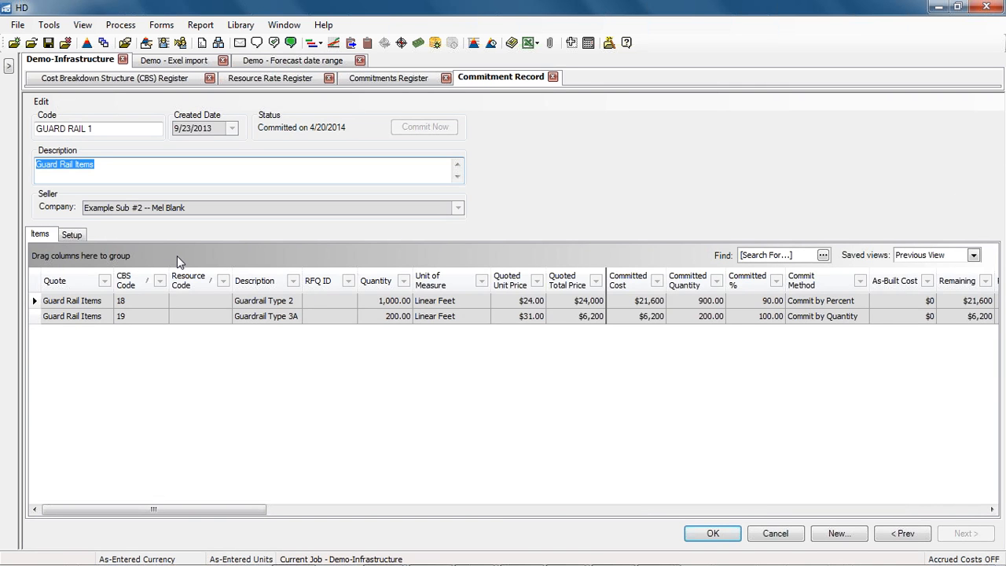
left_click(40, 103)
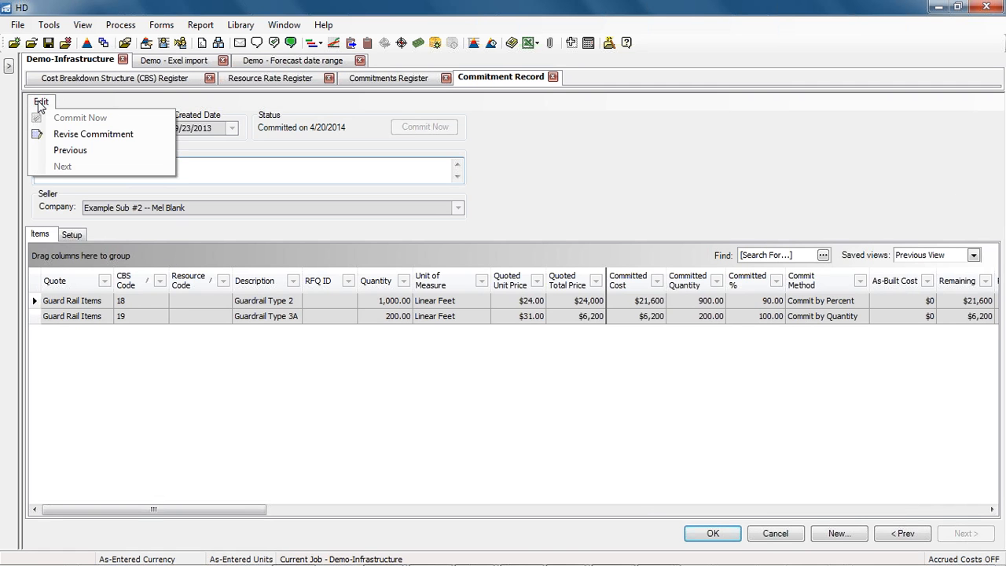
left_click(93, 134)
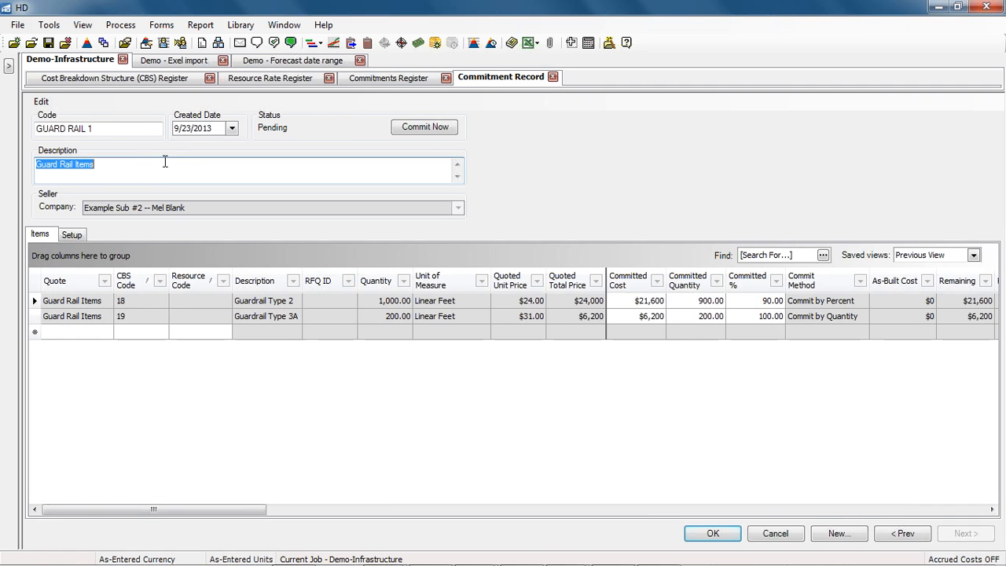
Set the committed percentage of Guardrail Type 2 to 100 and commit the revised commitment.
left_click(738, 299)
type("100")
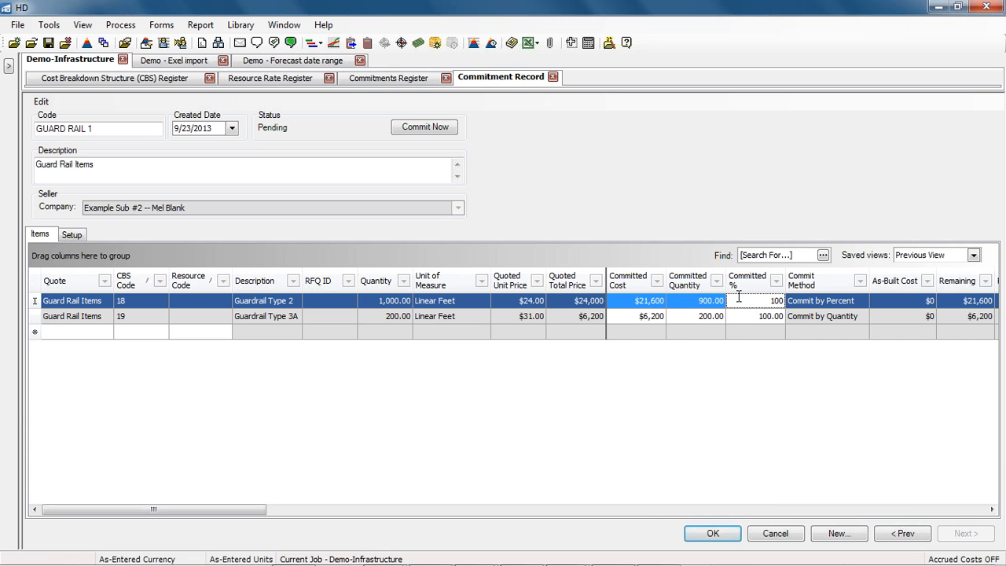
key("Tab")
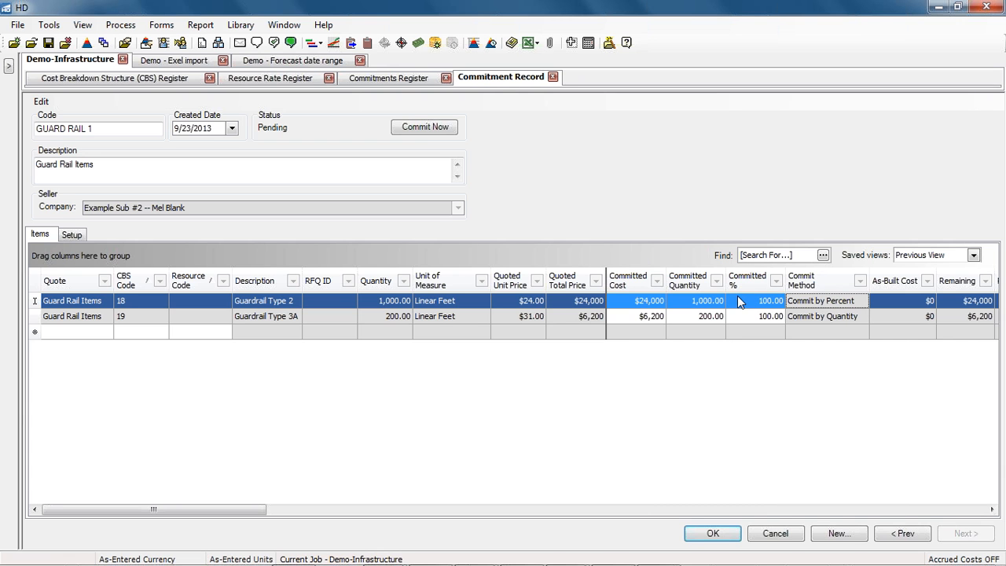
left_click(422, 128)
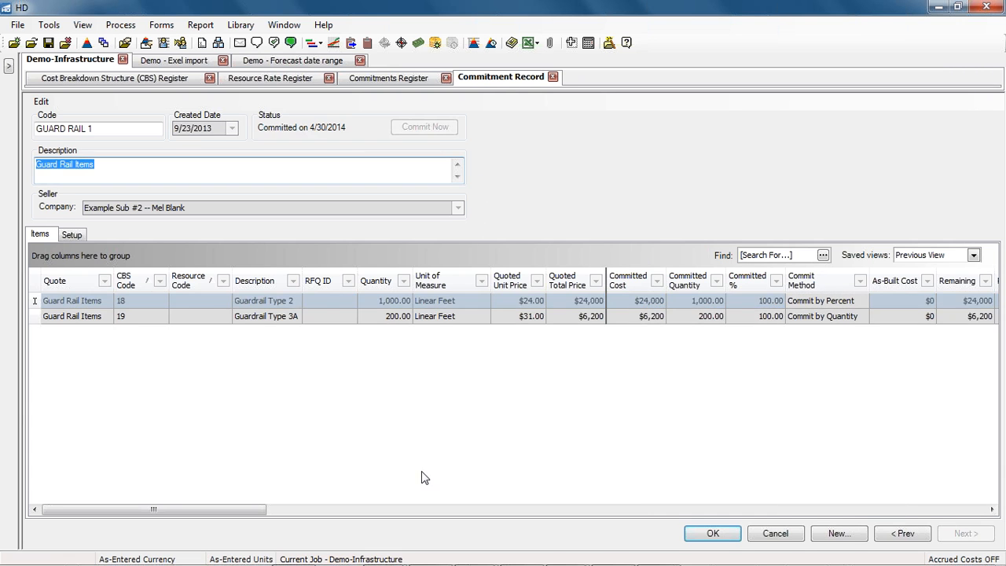
Examine the created date, last changed date and last changed by entries of the Guardrail Type 2 item.
left_click_drag(220, 519, 936, 510)
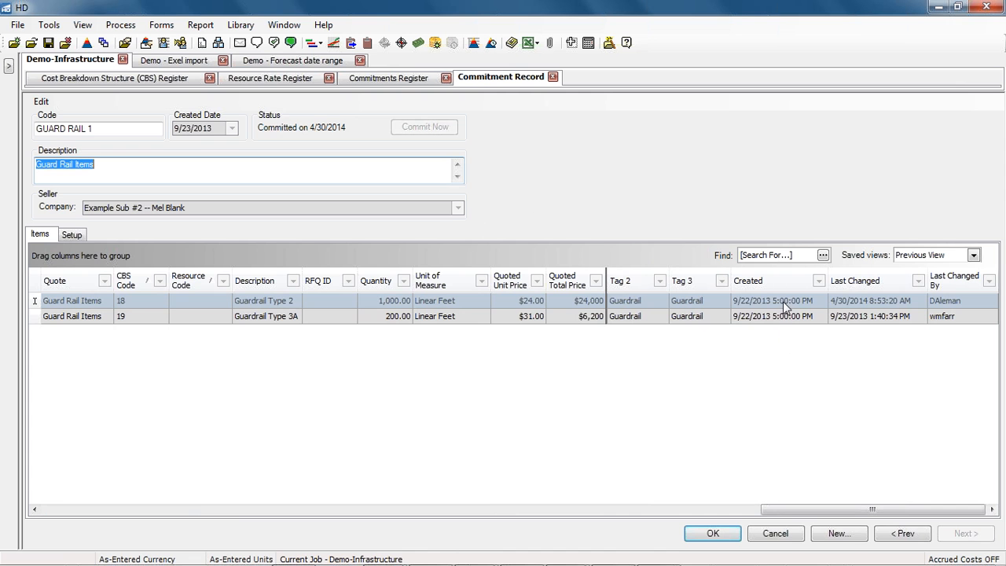
left_click(853, 305)
left_click(941, 305)
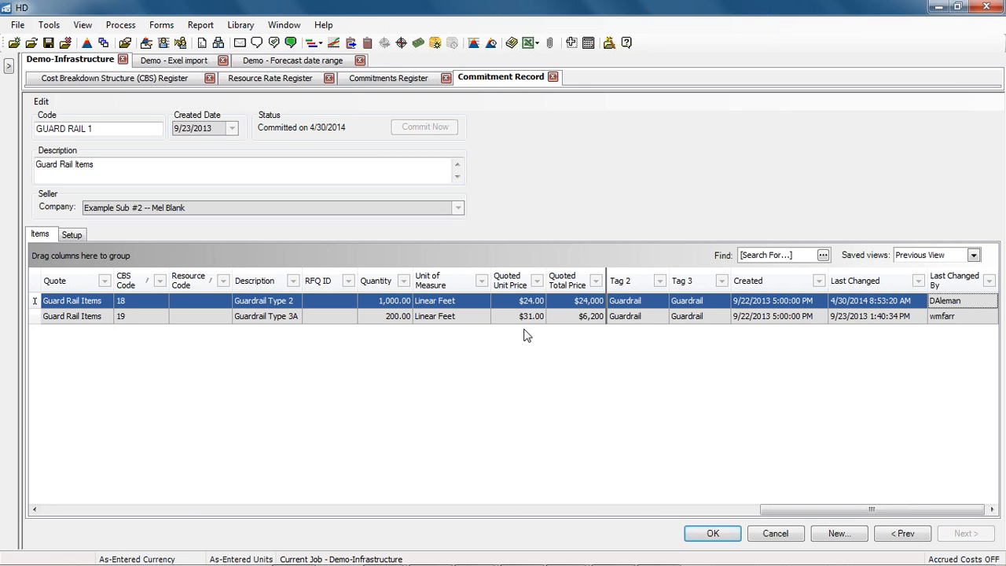
Close the GUARD RAIL 1 commitment record, switch to the PowerPoint slide show and advance it to the date range forecasting slide.
left_click(711, 533)
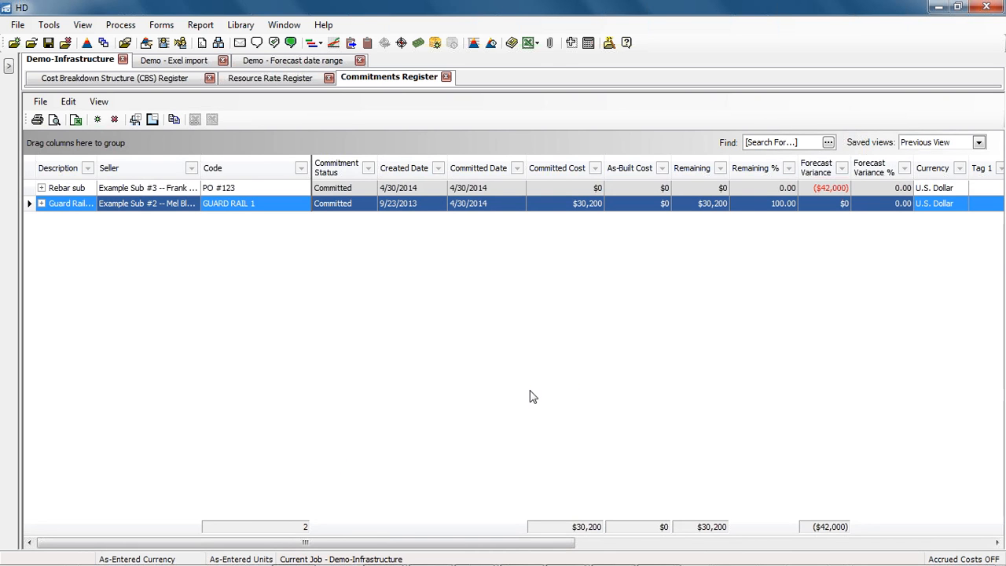
mouse_move(612, 564)
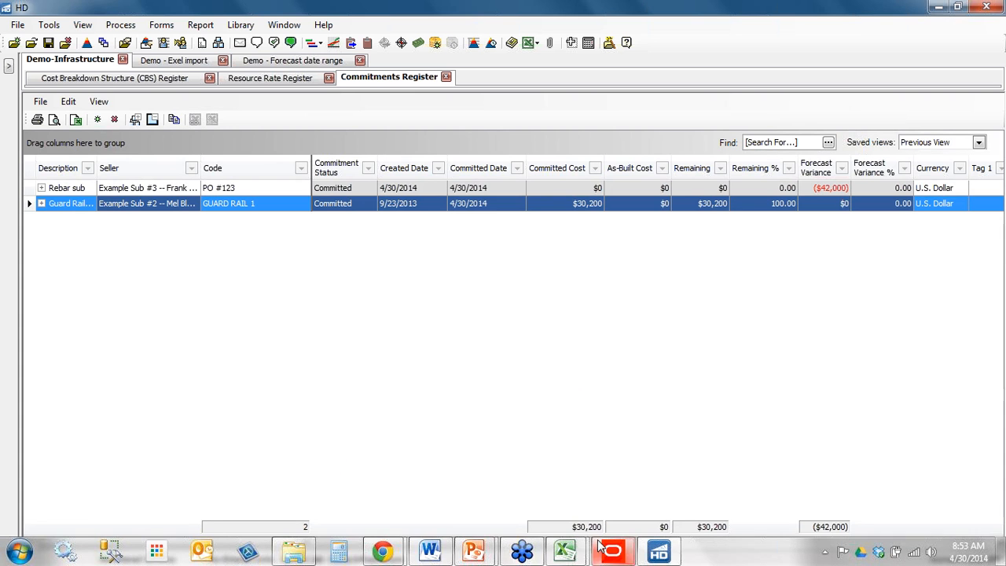
left_click(483, 553)
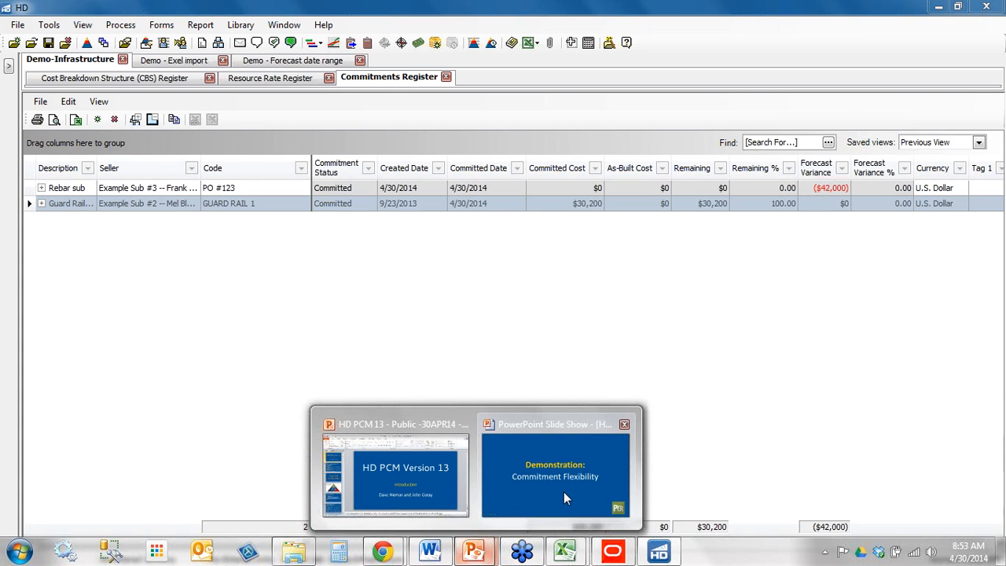
left_click(563, 491)
left_click(592, 393)
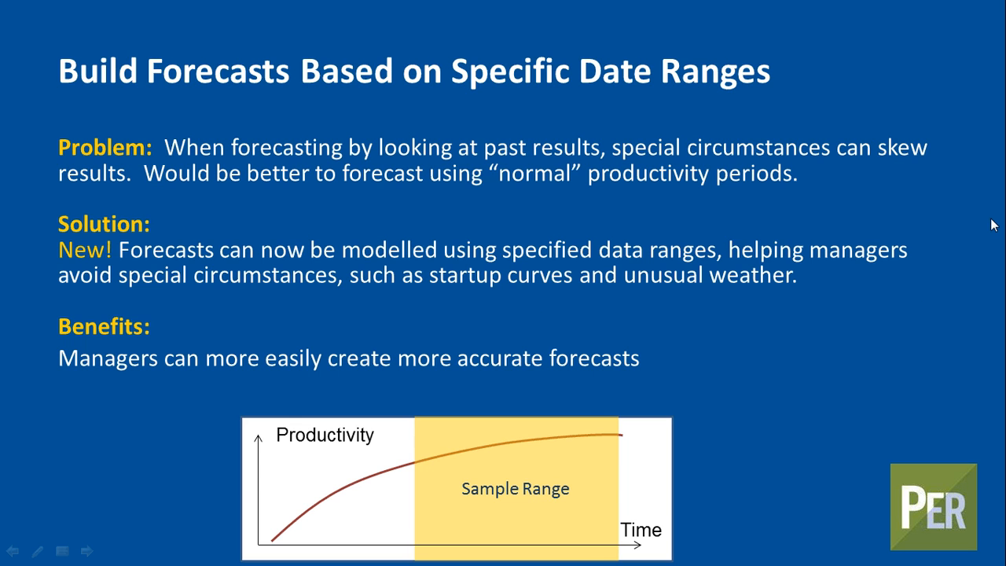
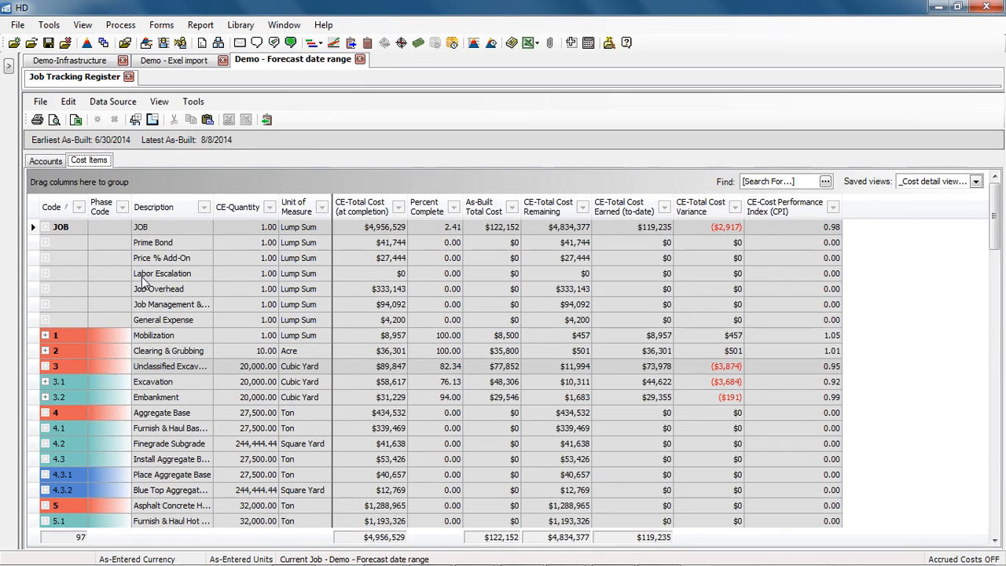
Bring up Job Tracking for the forecast date range job and apply the saved Forecast summary CE view to the cost items.
left_click(163, 25)
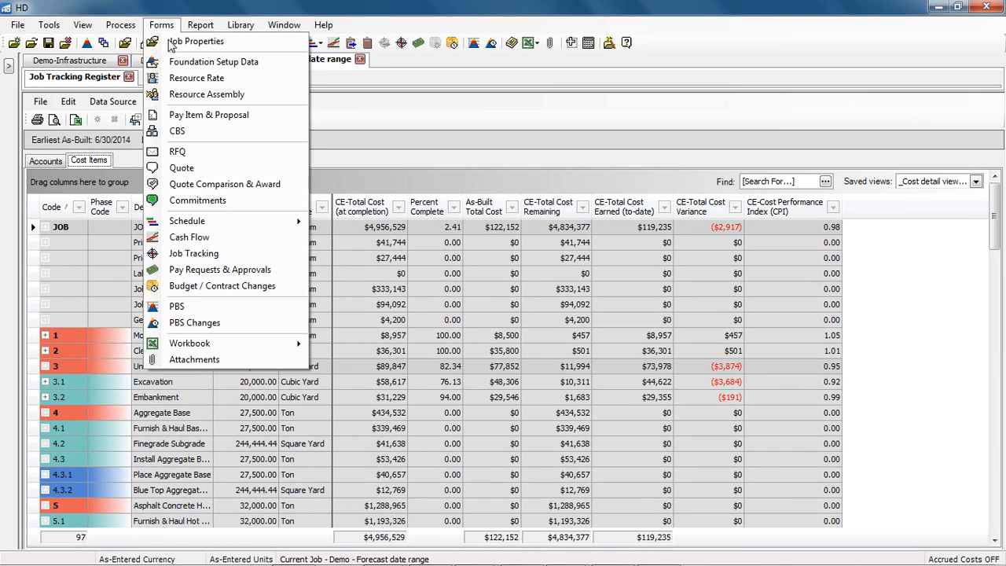
left_click(212, 254)
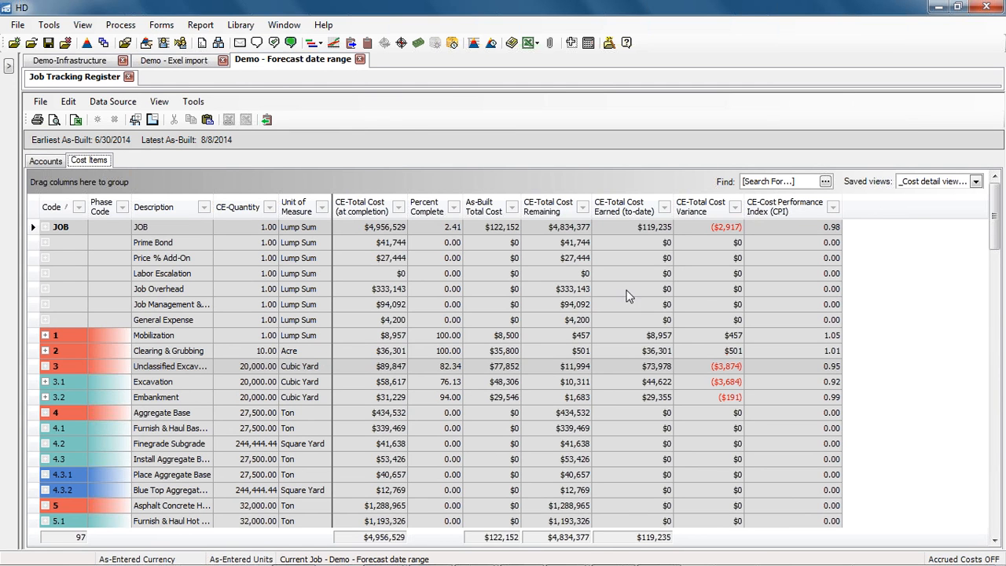
left_click(933, 185)
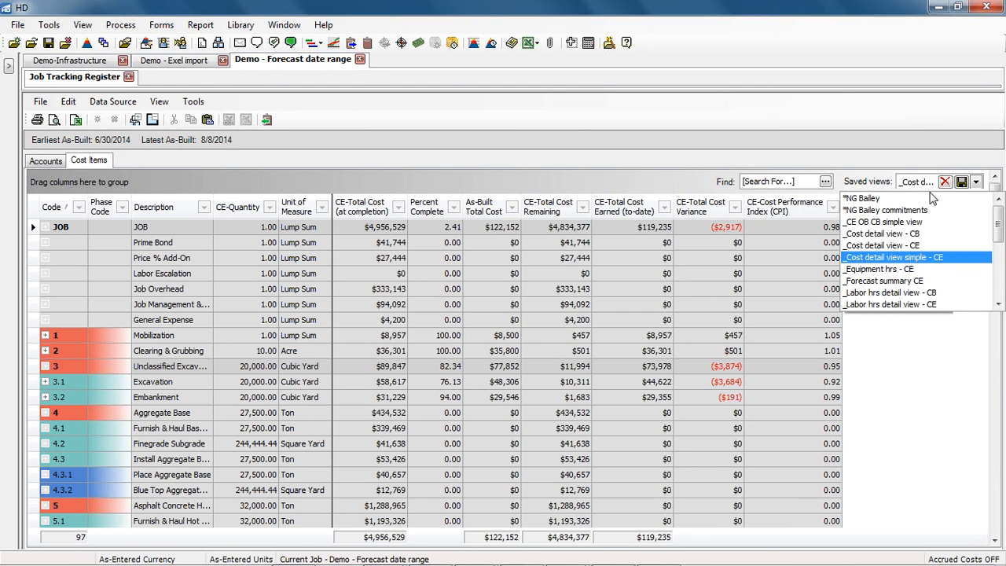
left_click(920, 283)
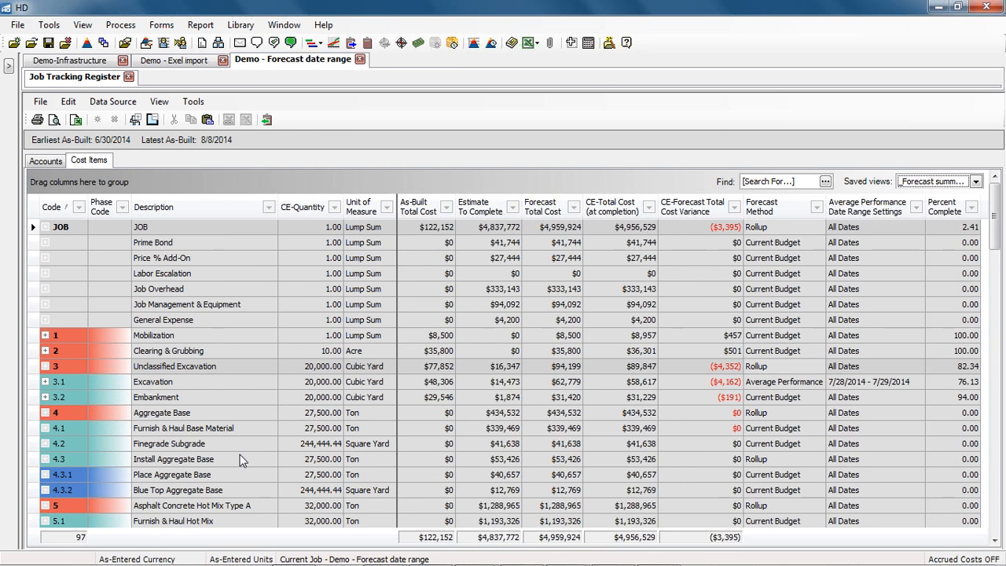
Examine the dated production entries of cost item 3.1 Excavation, and collapse them again.
left_click(65, 382)
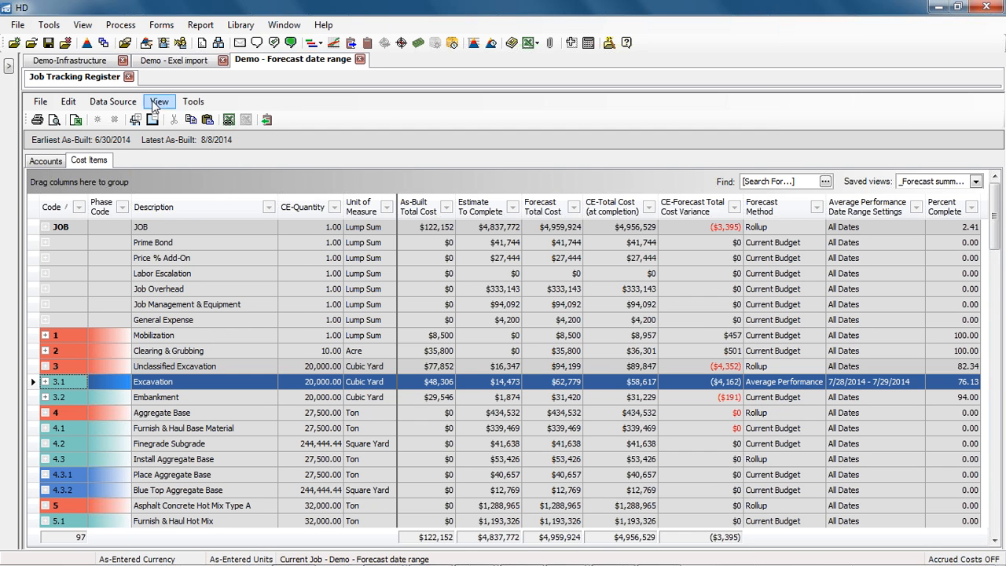
left_click(193, 108)
left_click(244, 99)
left_click(45, 381)
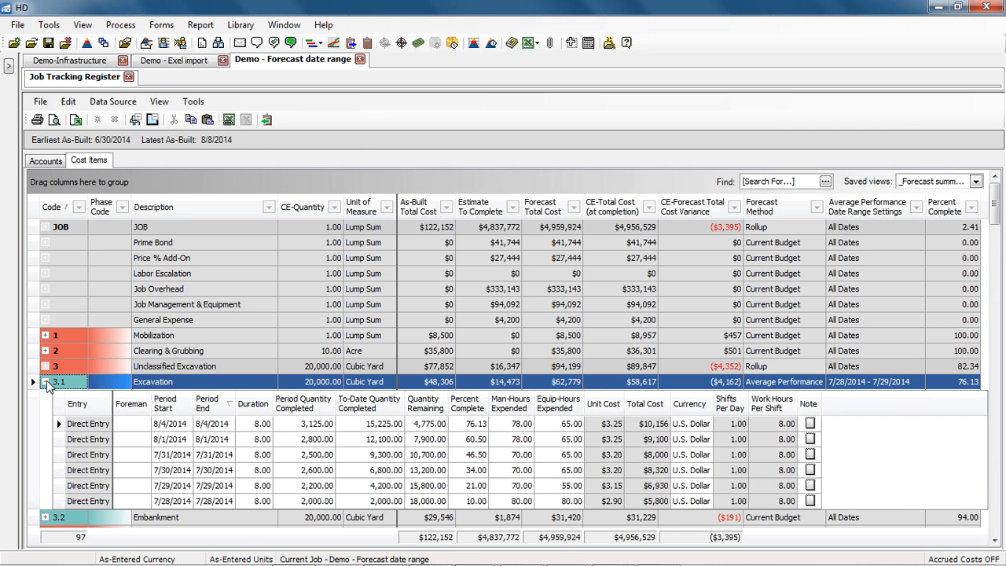
left_click(45, 382)
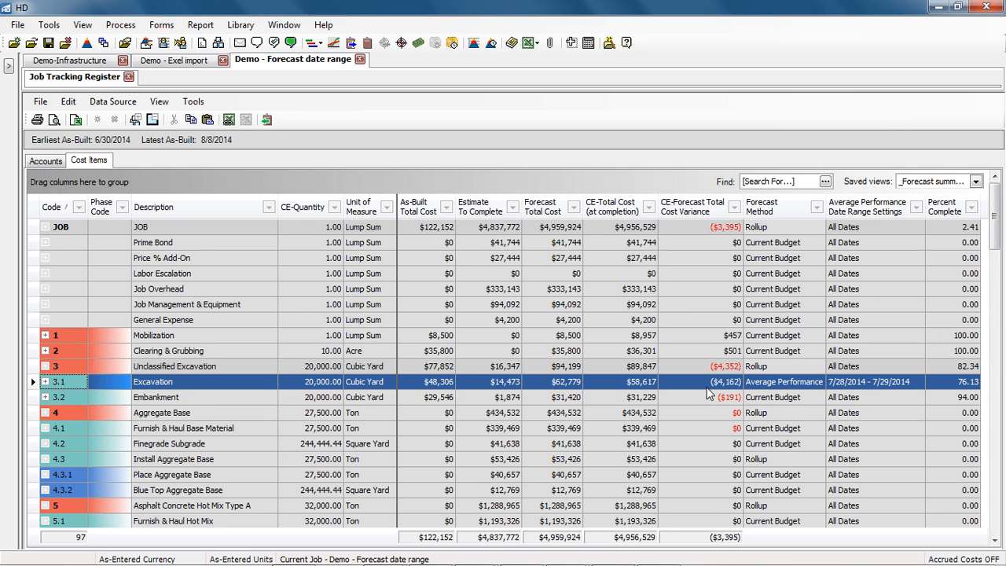
Set the forecast method of the selected Excavation item to Average Performance.
left_click(192, 103)
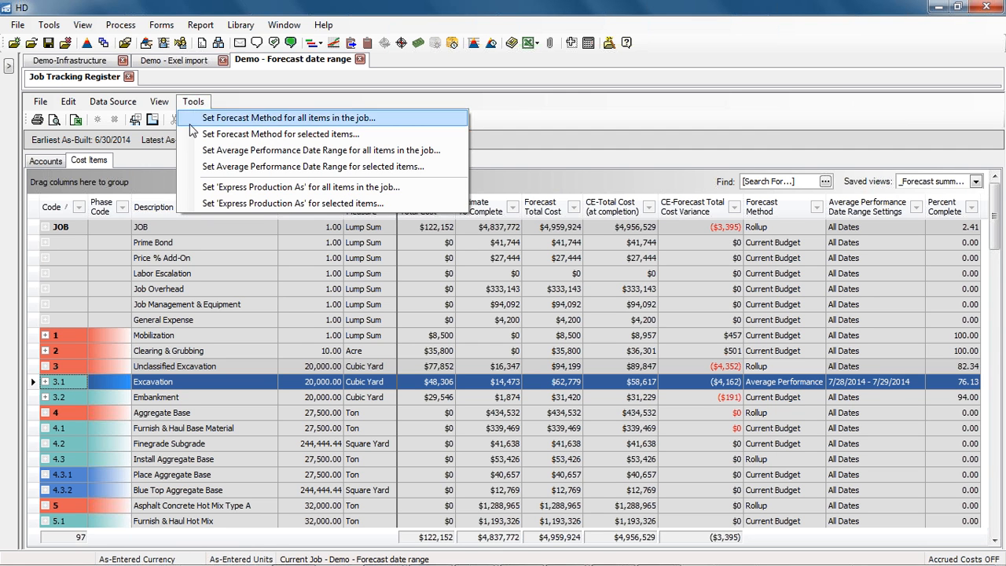
left_click(203, 135)
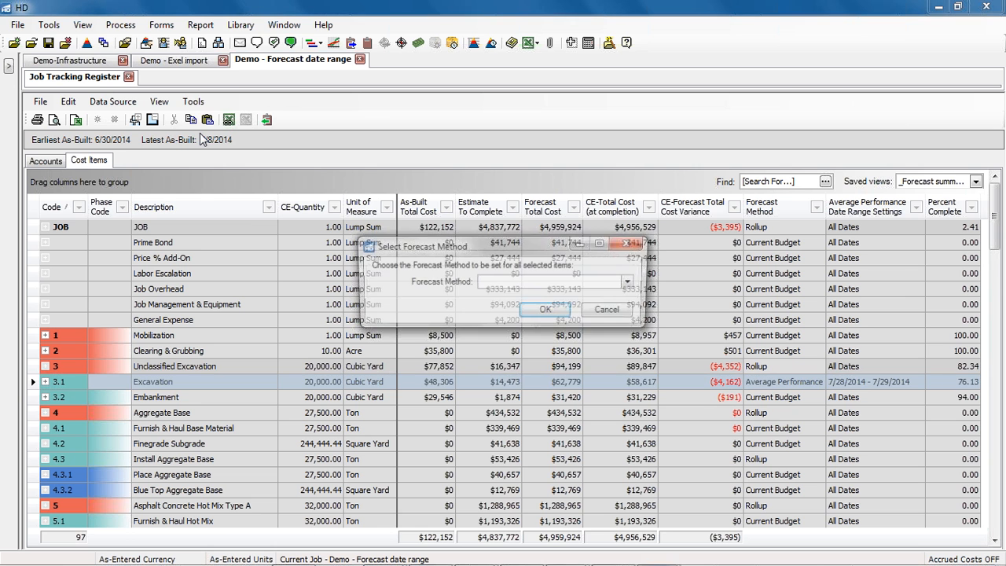
left_click(552, 281)
left_click(527, 308)
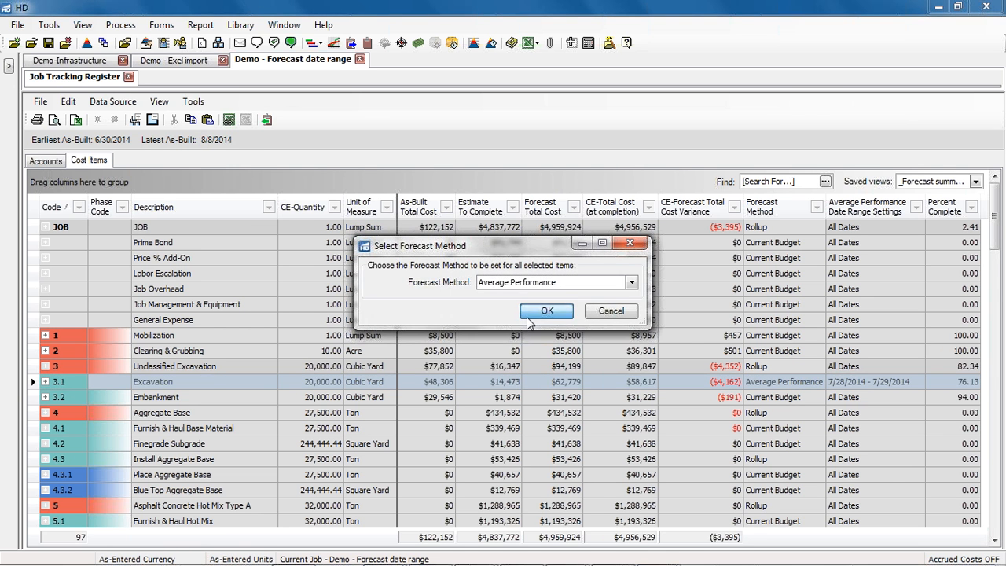
left_click(523, 313)
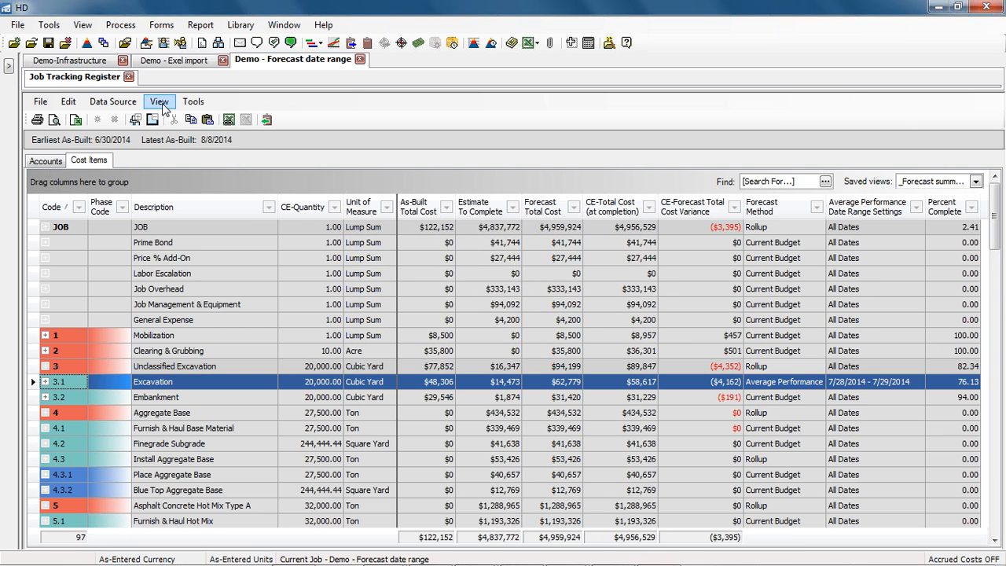
Set the Excavation item's average performance date range to calculate over all dates.
left_click(159, 102)
mouse_move(193, 101)
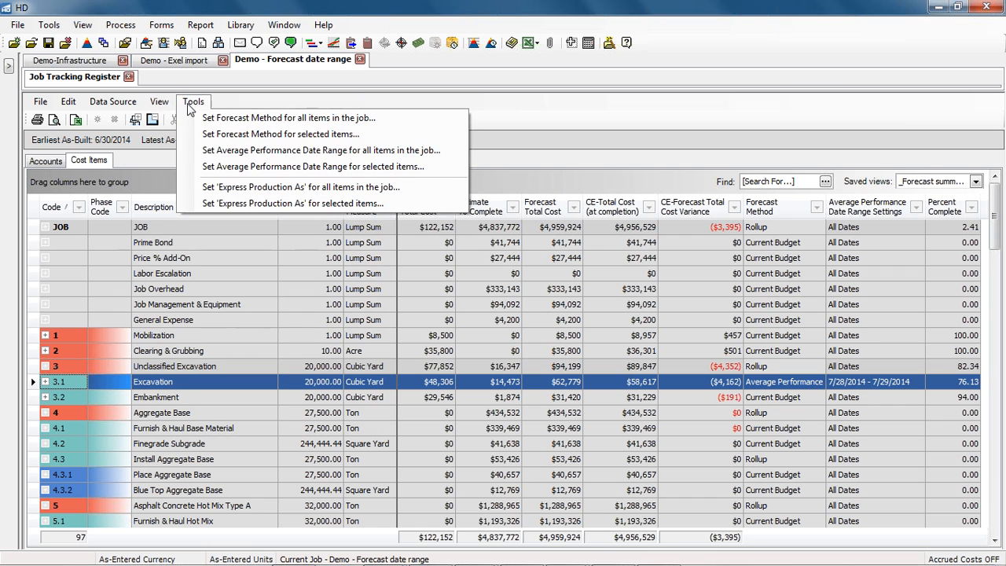
left_click(200, 166)
left_click(165, 222)
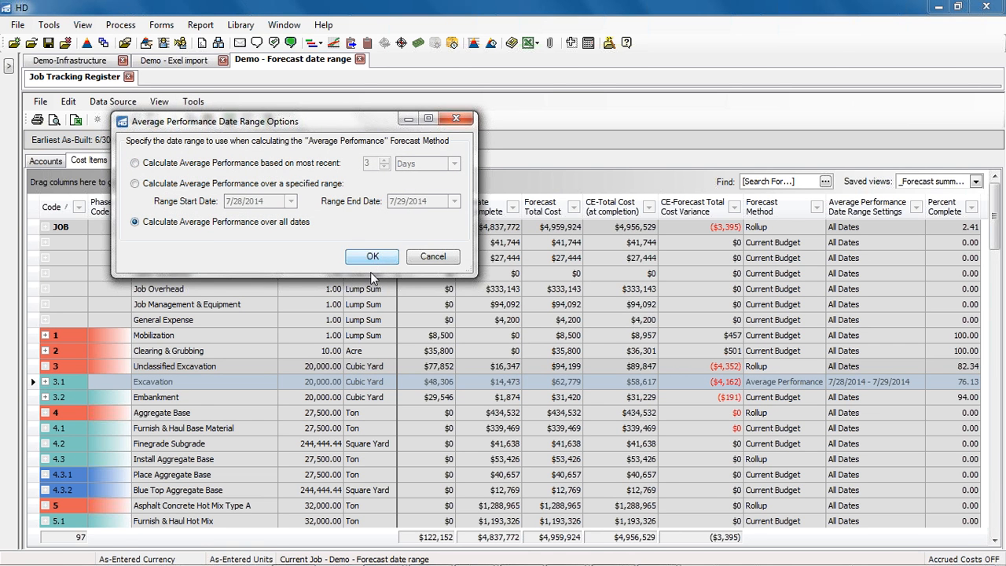
left_click(373, 257)
Expand Excavation's production entries and base its average performance on the most recent 3 days.
left_click(45, 381)
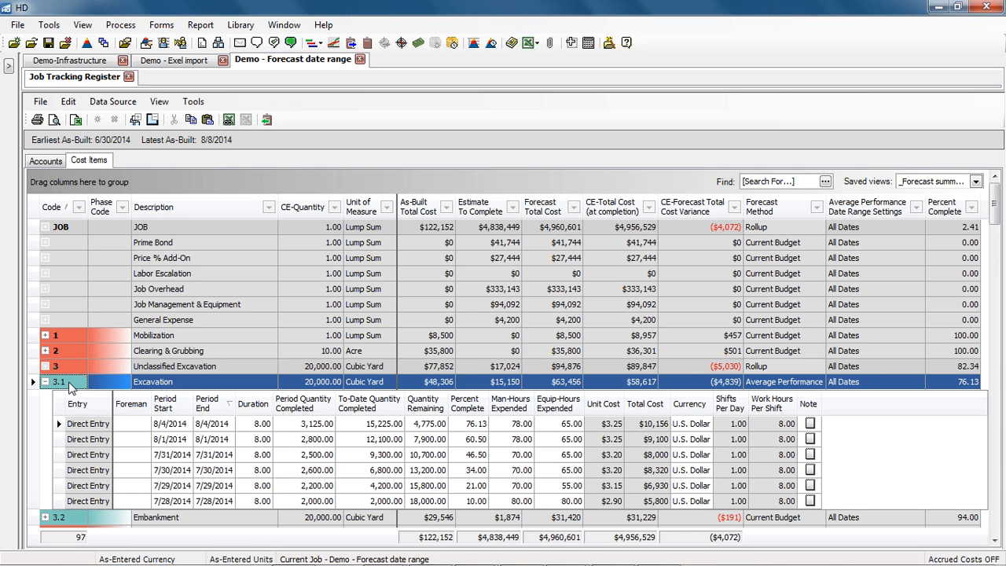
left_click(189, 105)
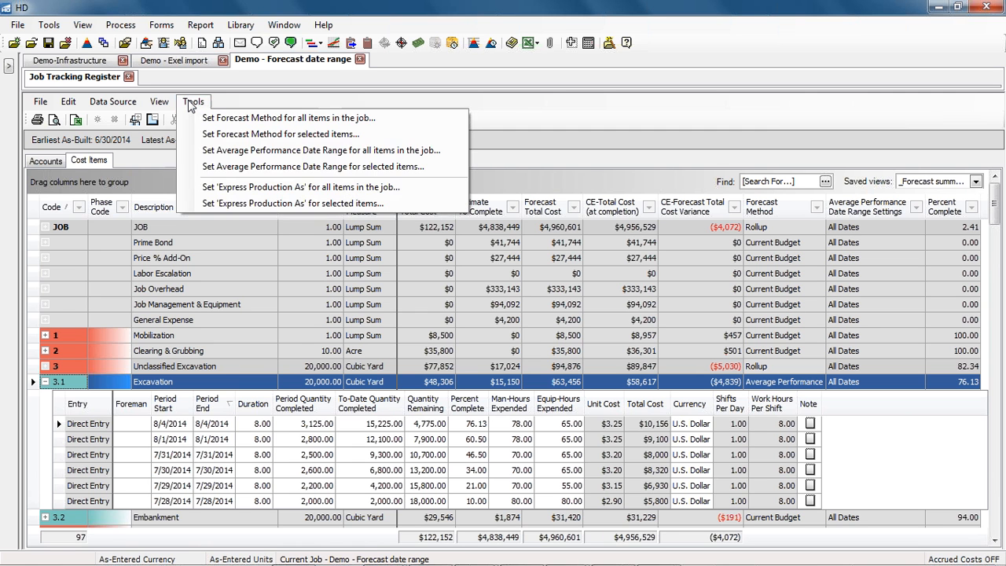
left_click(207, 167)
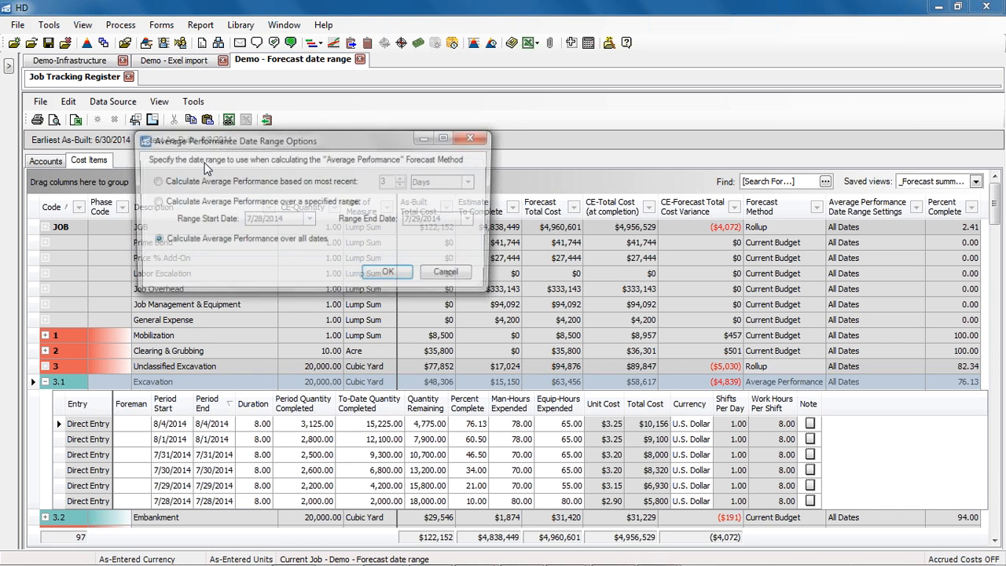
left_click(154, 182)
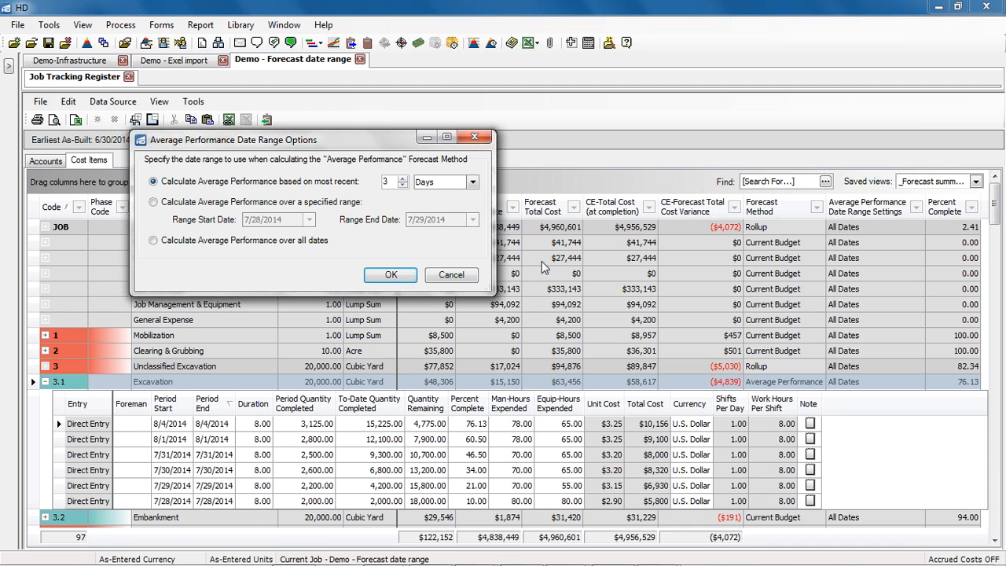
left_click(473, 182)
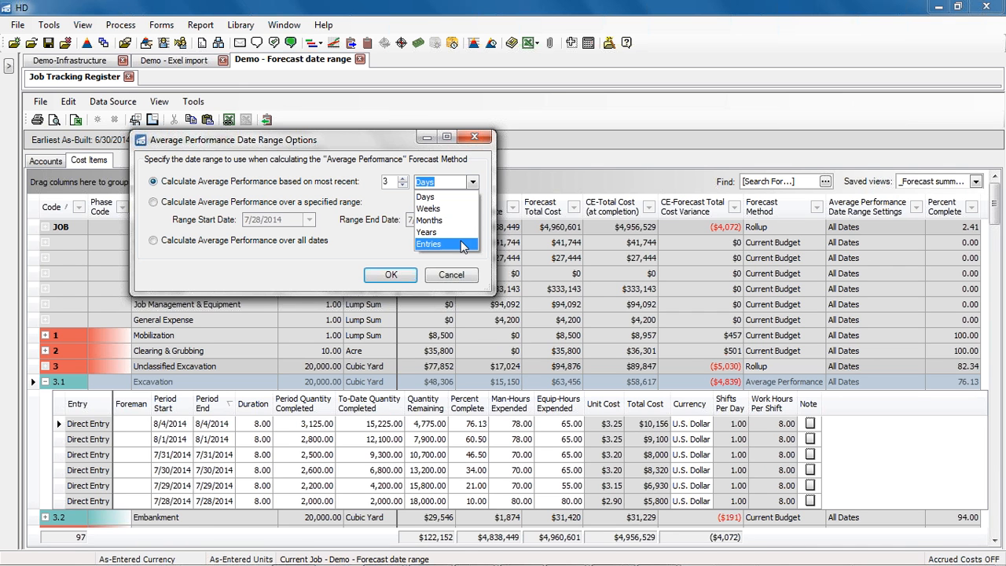
left_click(473, 182)
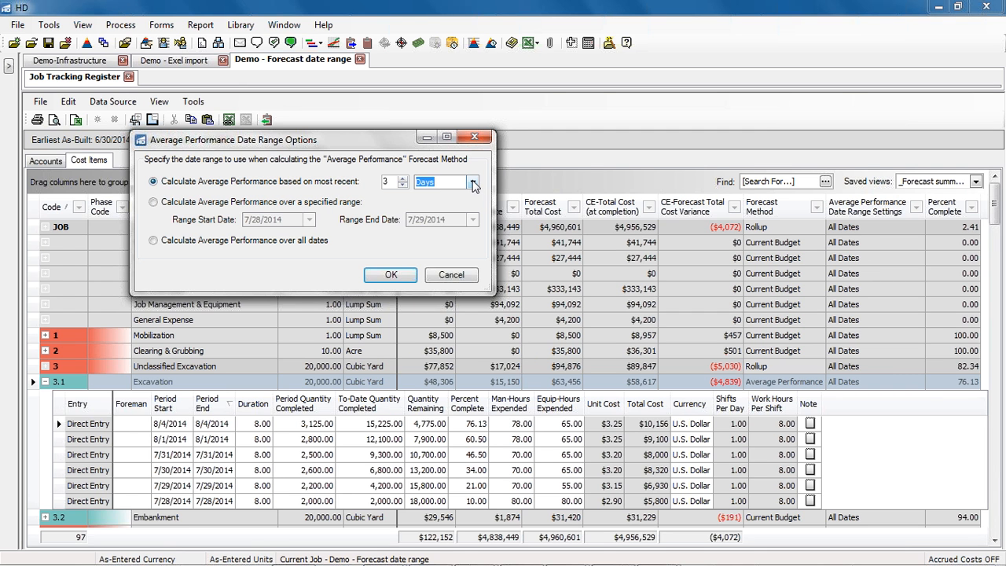
left_click(393, 275)
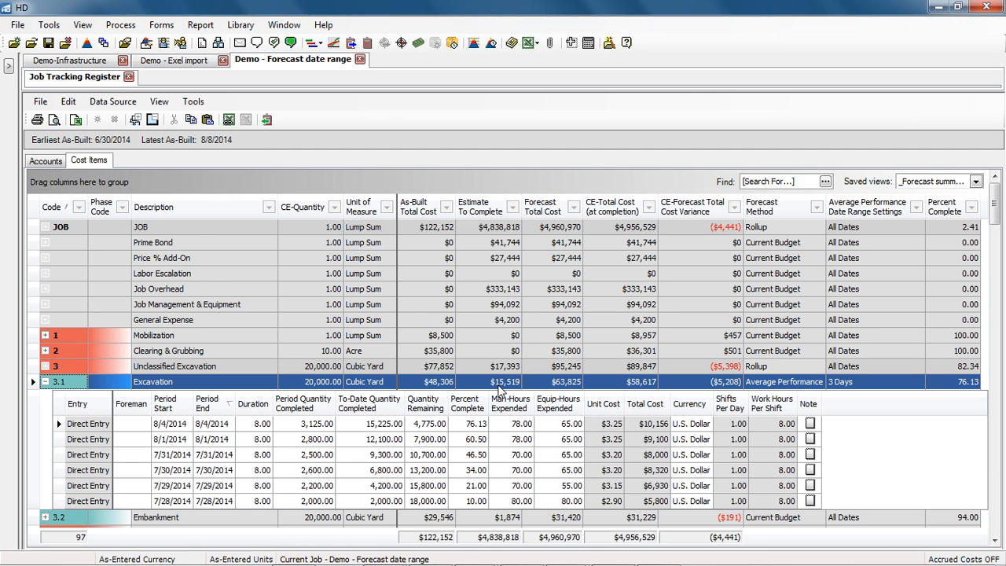
Set Excavation's average performance to the specified range 7/28/2014 to 7/29/2014, and collapse its production entries.
left_click(195, 102)
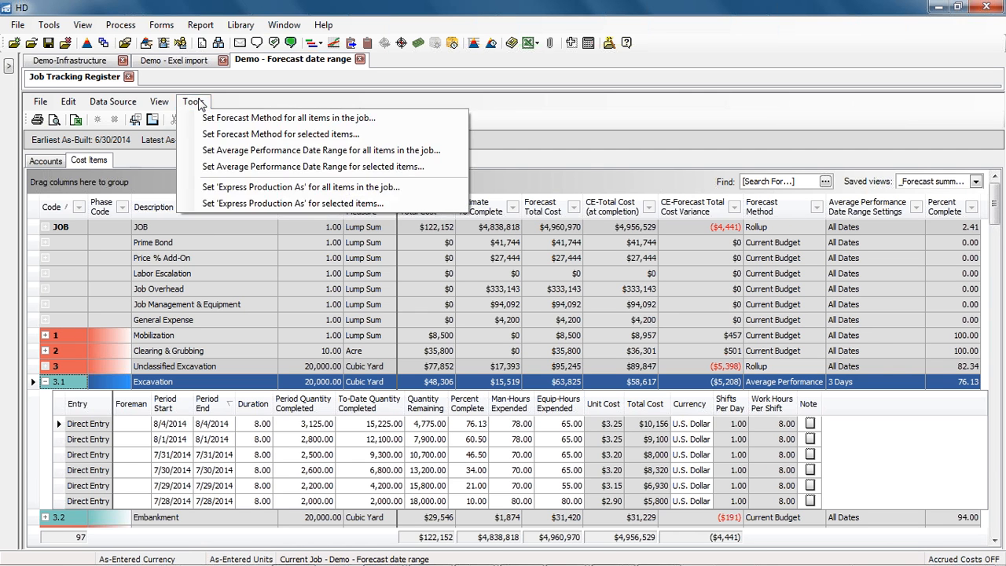
left_click(221, 170)
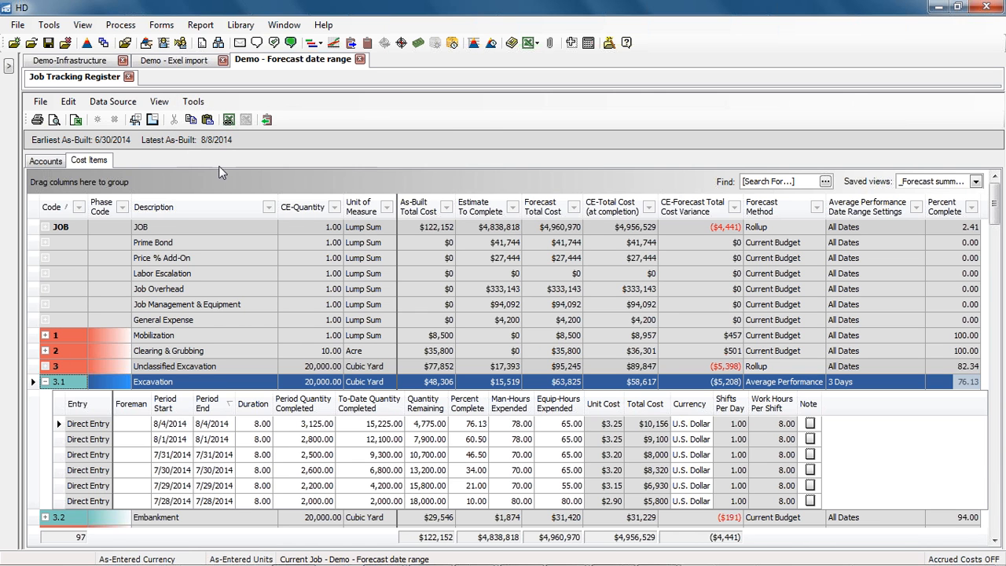
left_click(75, 95)
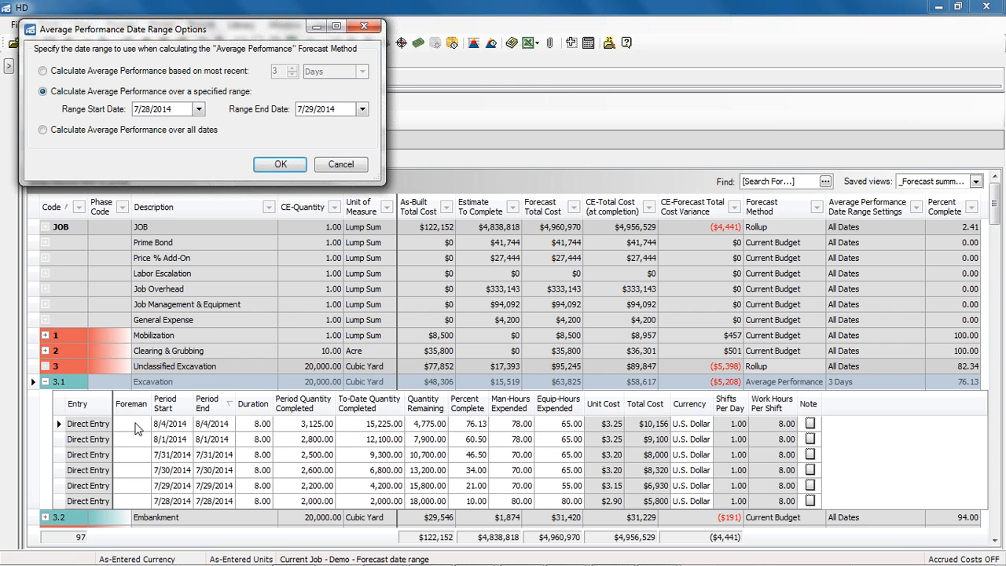
left_click(295, 165)
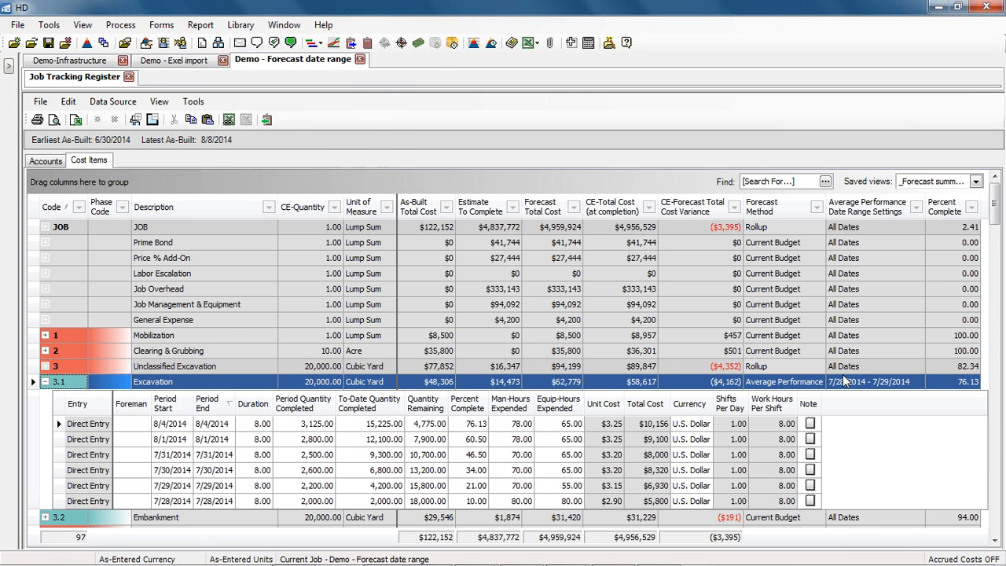
left_click(45, 382)
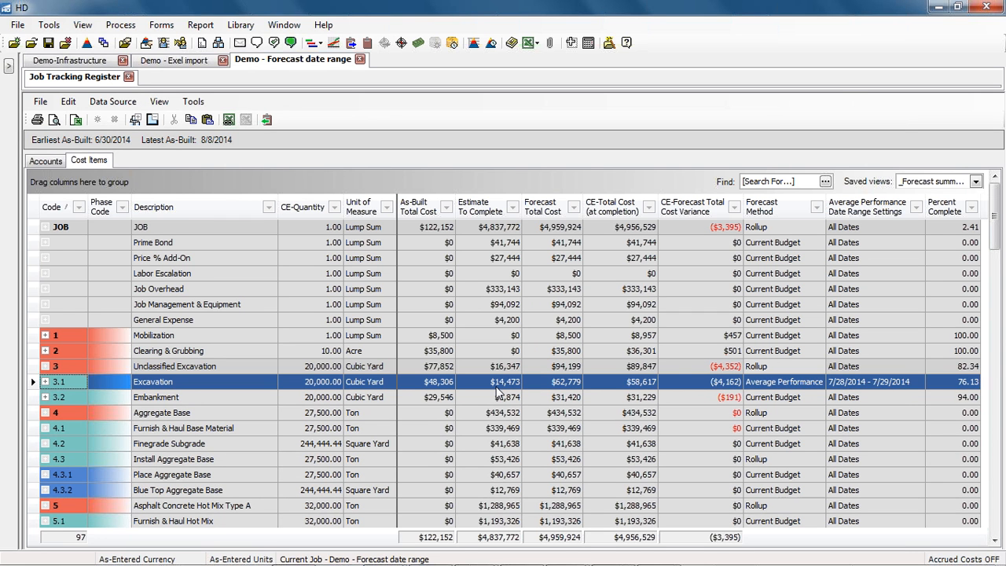
Open the Excavation item's job tracking record and show its CE forecast details with the Total cost categories collapsed.
right_click(68, 384)
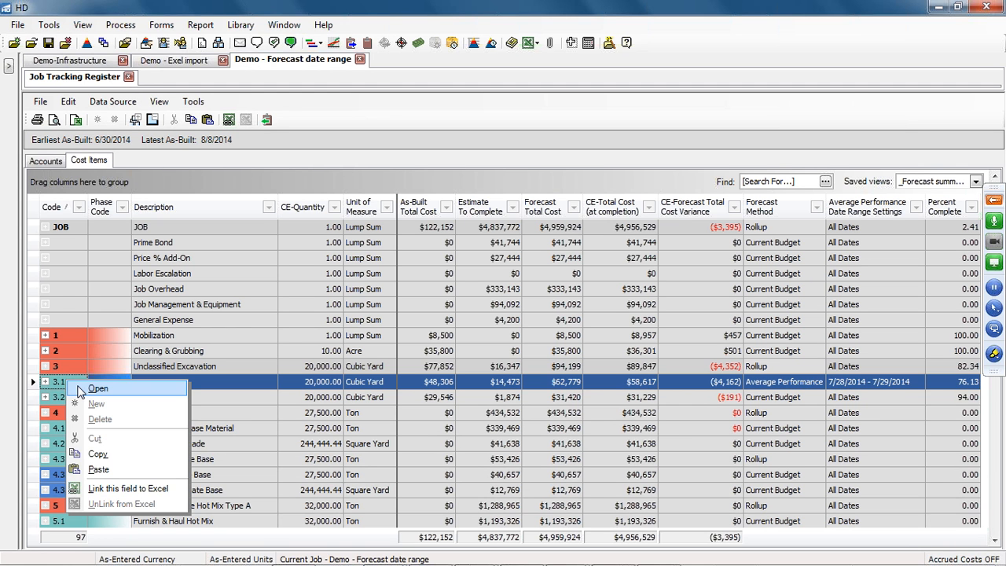
left_click(79, 390)
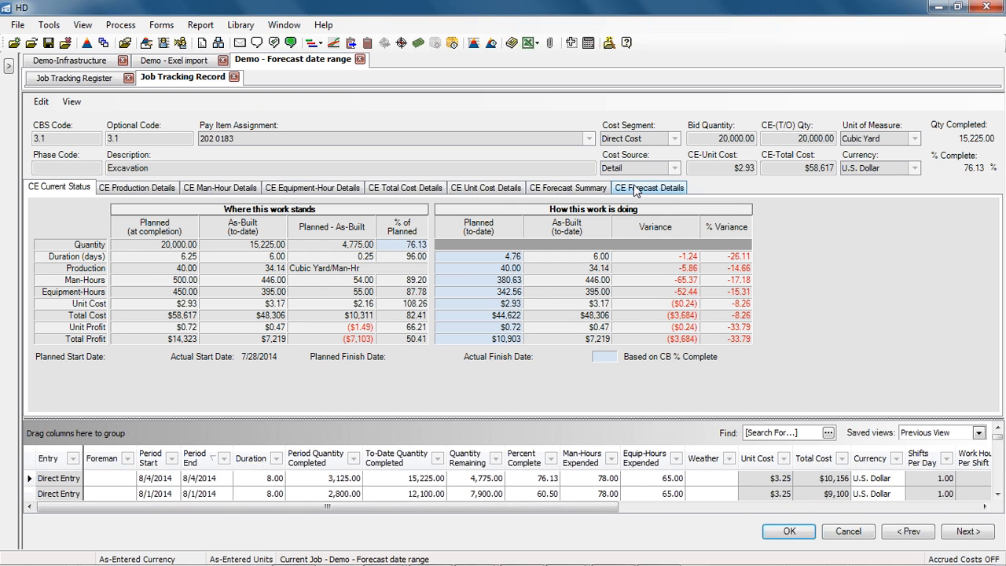
left_click(635, 189)
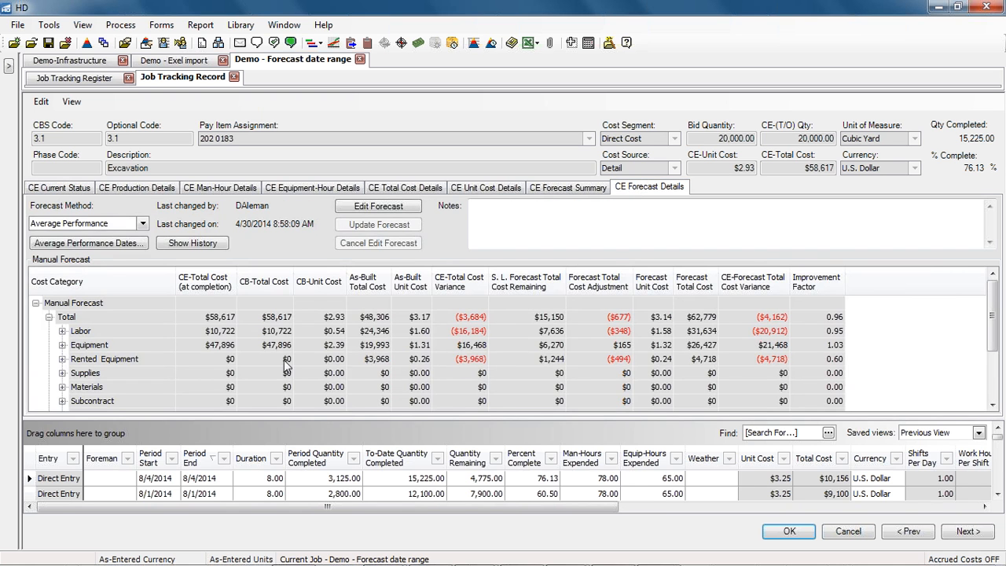
left_click(48, 317)
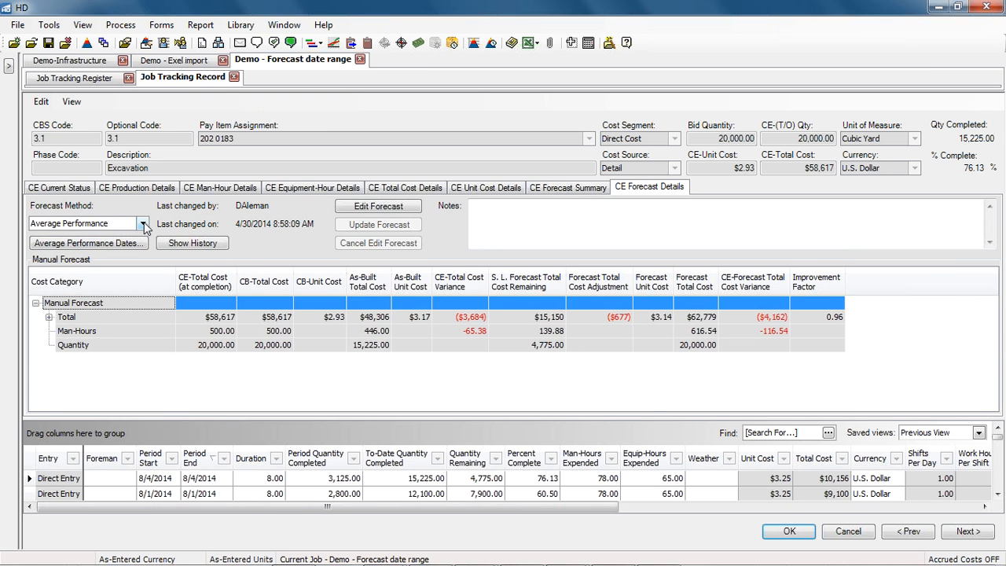
Review the Excavation record's forecast method choices and average performance date range options, and close the record without changing them.
left_click(143, 224)
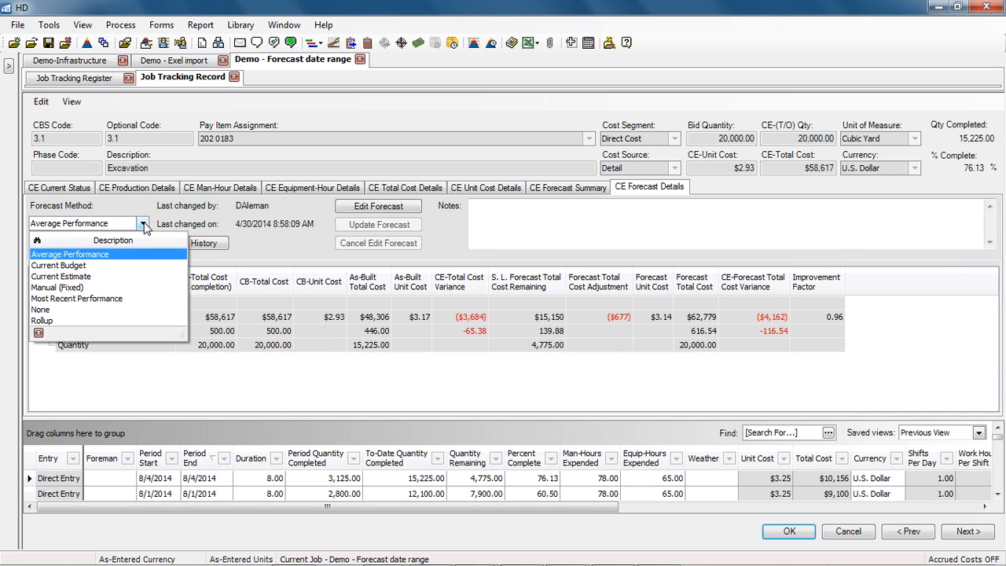
left_click(144, 225)
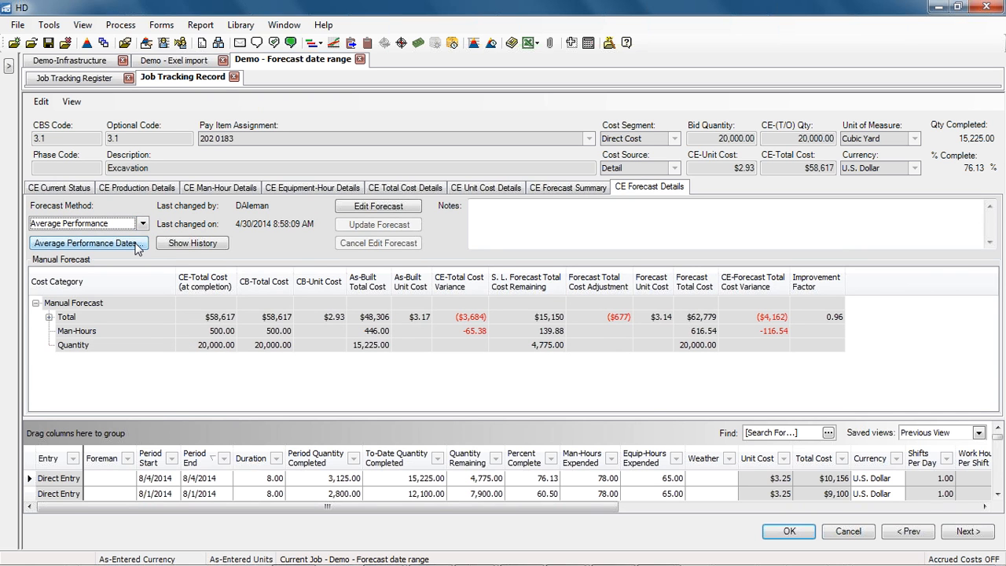
left_click(137, 245)
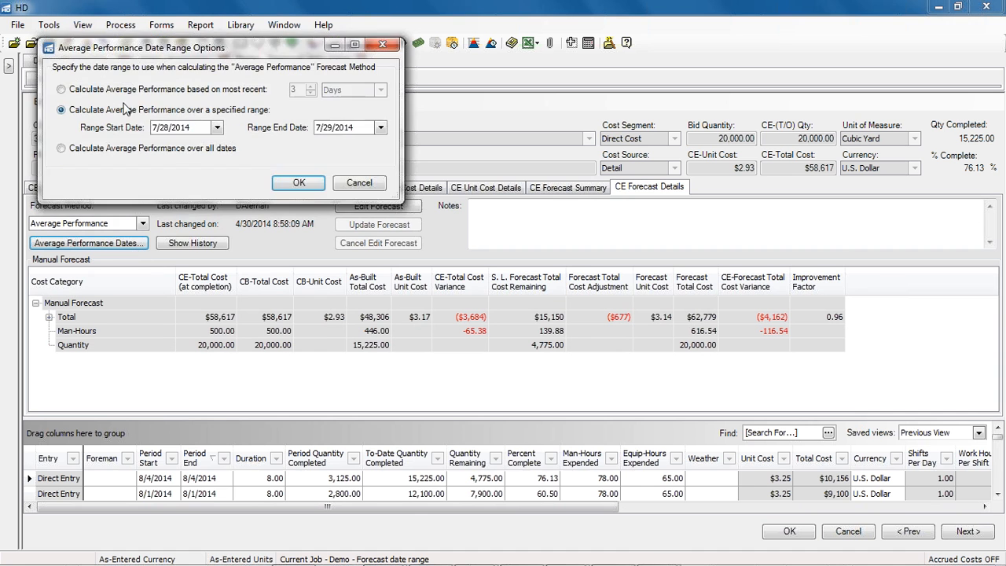
left_click_drag(165, 52, 263, 125)
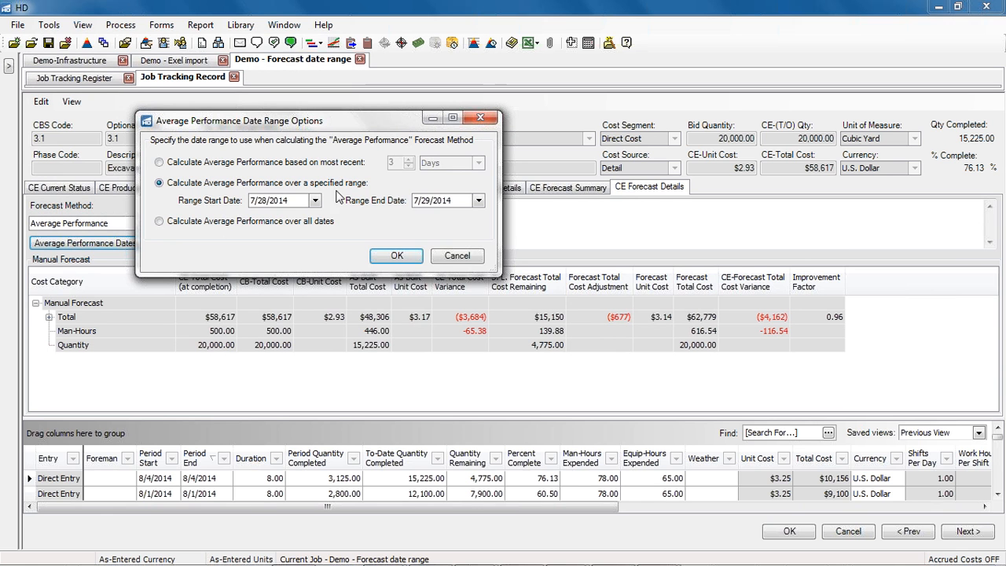
left_click(458, 256)
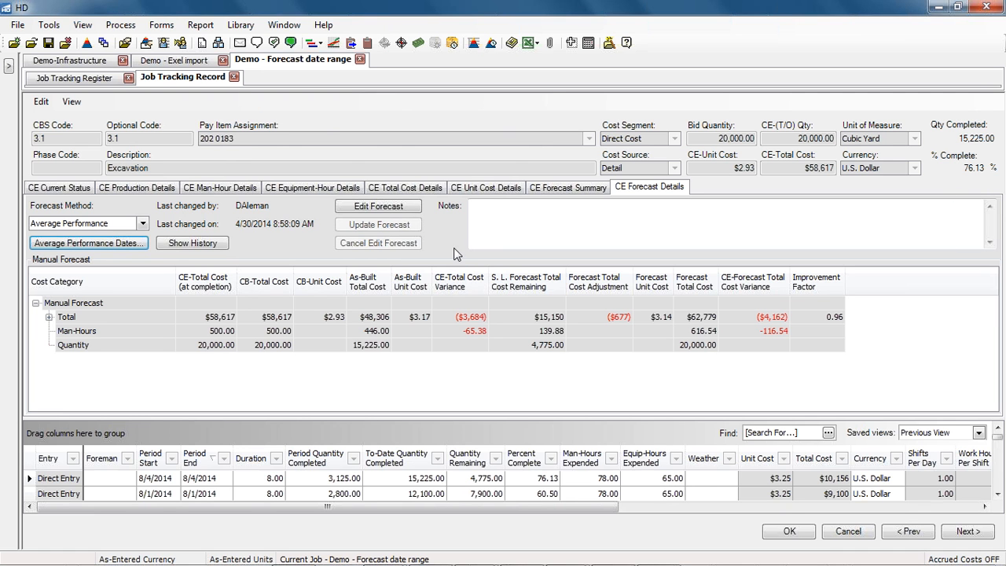
left_click(234, 77)
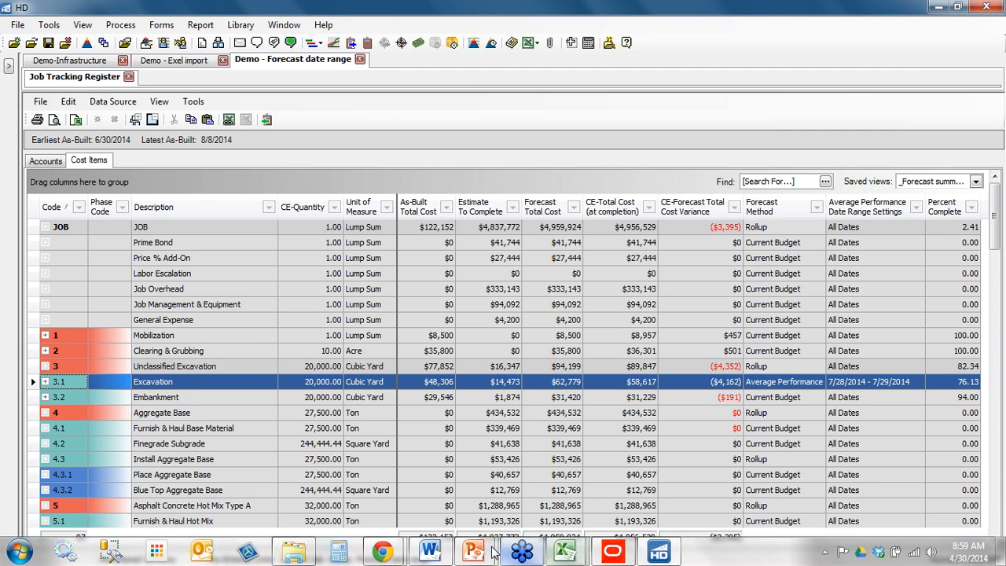
Switch to the PowerPoint slide show and advance to the New Earned Value Calculation Options slide.
left_click(479, 553)
left_click(560, 495)
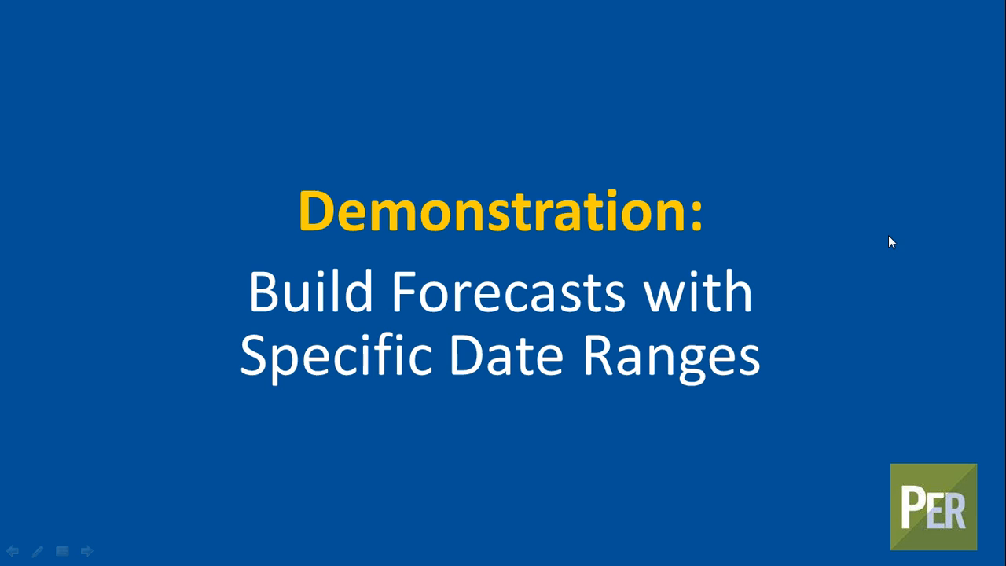
left_click(885, 236)
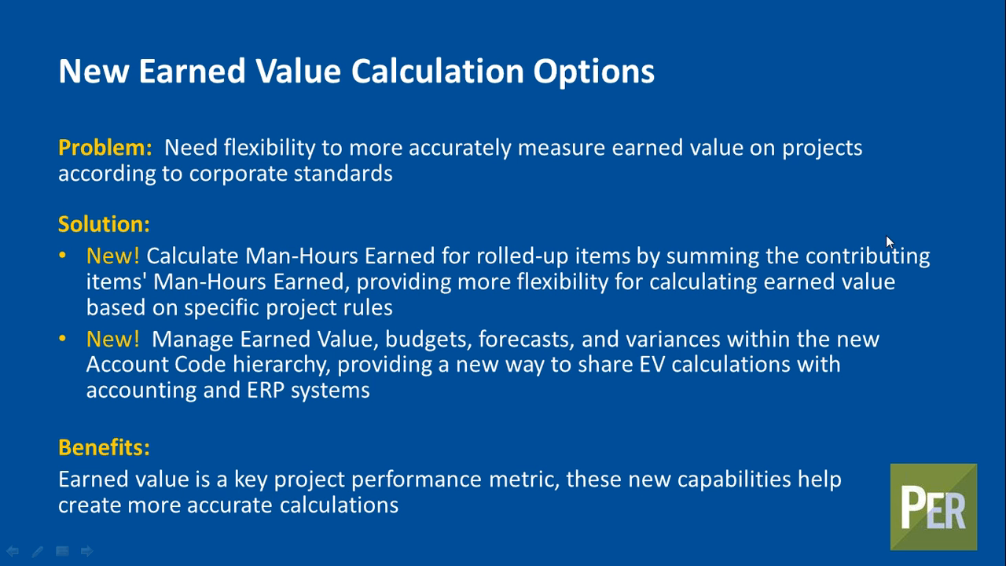
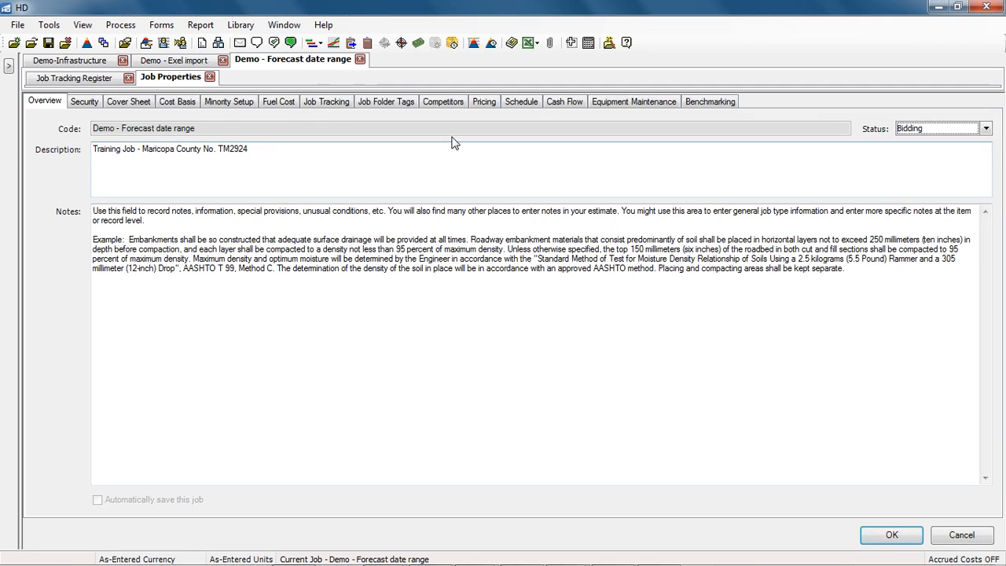
Turn off summing contributing items' Man-Hours Earned for roll-up items in the job's tracking setup, and return to the Job Tracking Register.
left_click(324, 105)
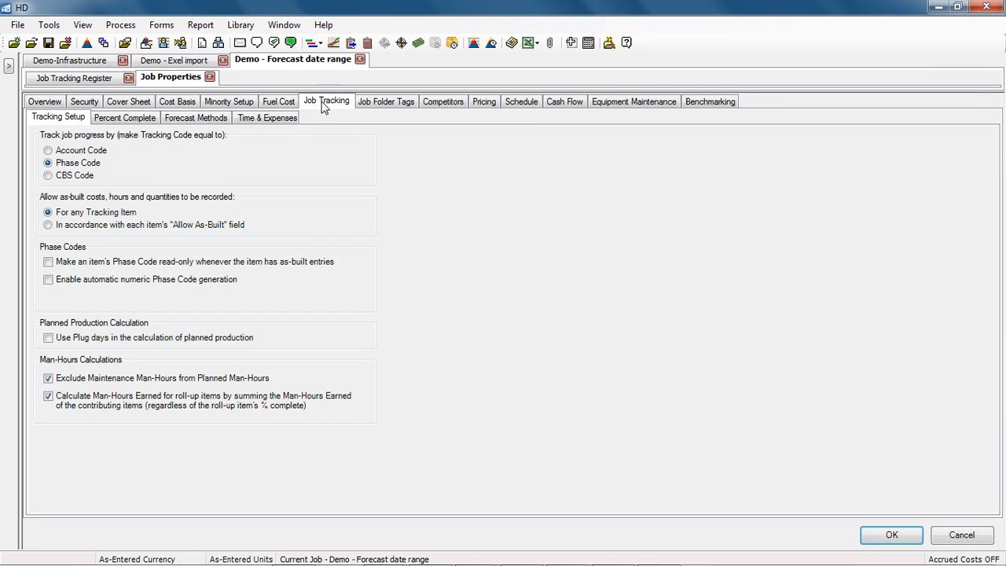
left_click(49, 399)
left_click(91, 80)
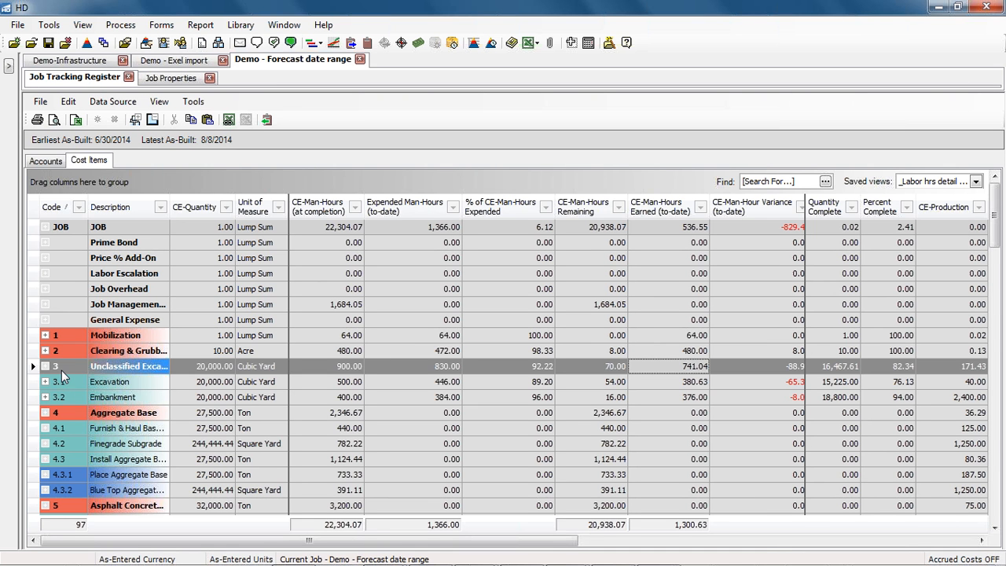
Compare the man-hours earned and percent complete of the Unclassified Excavation roll-up with its Excavation and Embankment items.
left_click(77, 383)
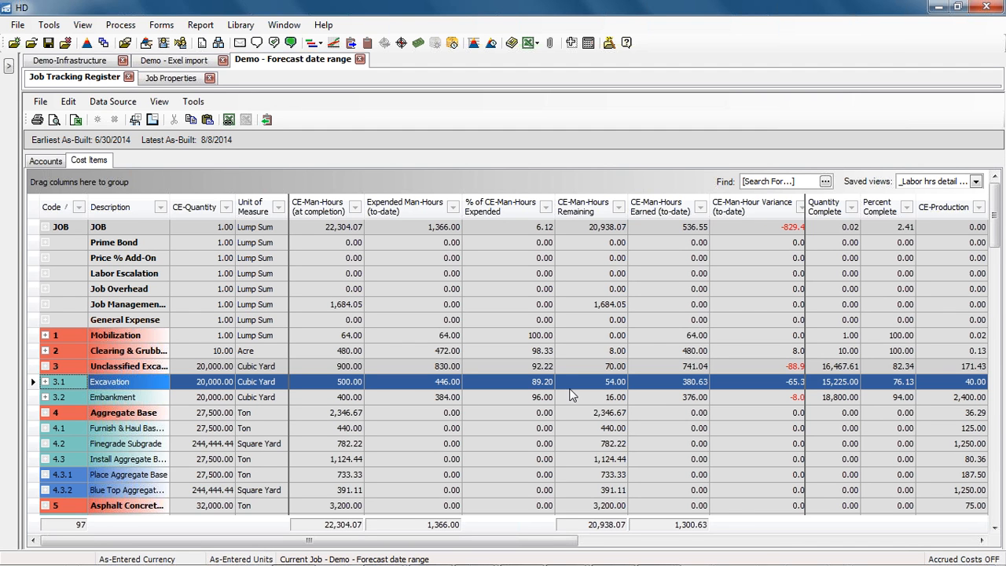
left_click(673, 397)
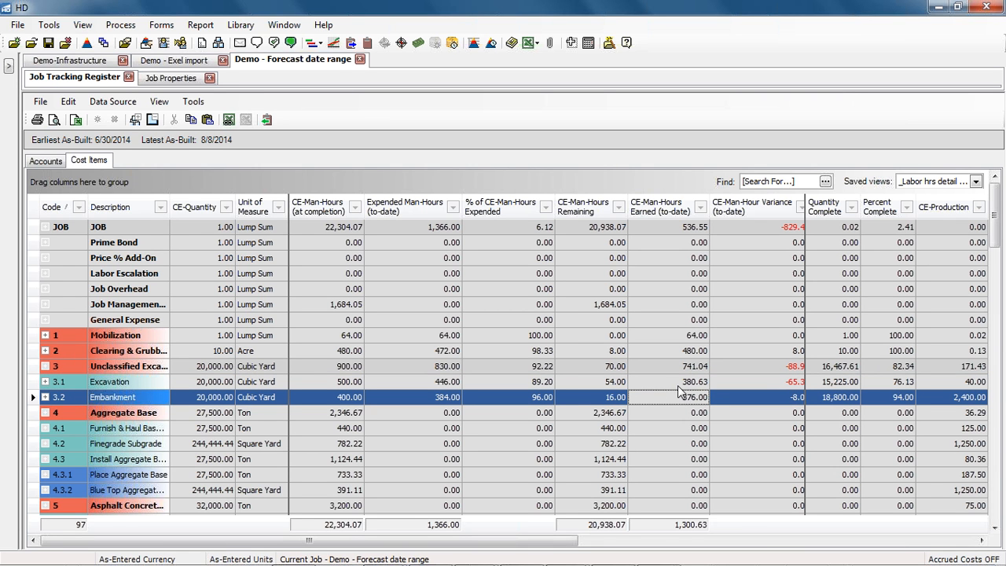
left_click(680, 383)
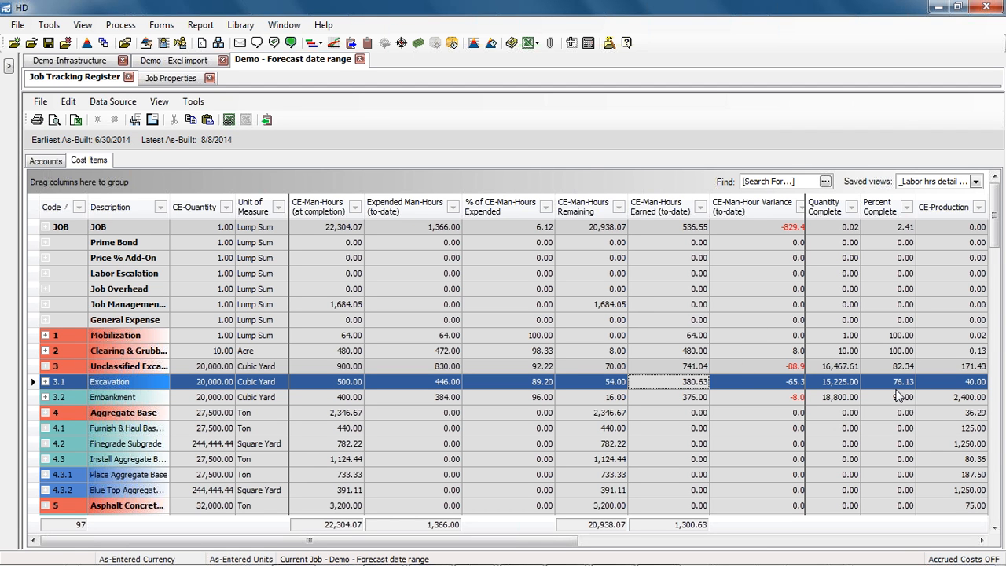
left_click(659, 368)
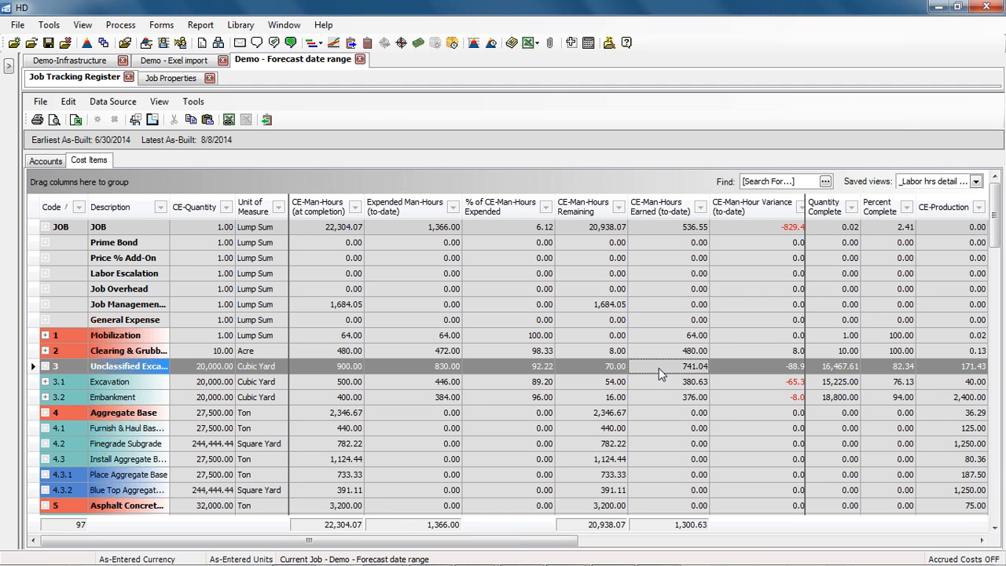
left_click(901, 370)
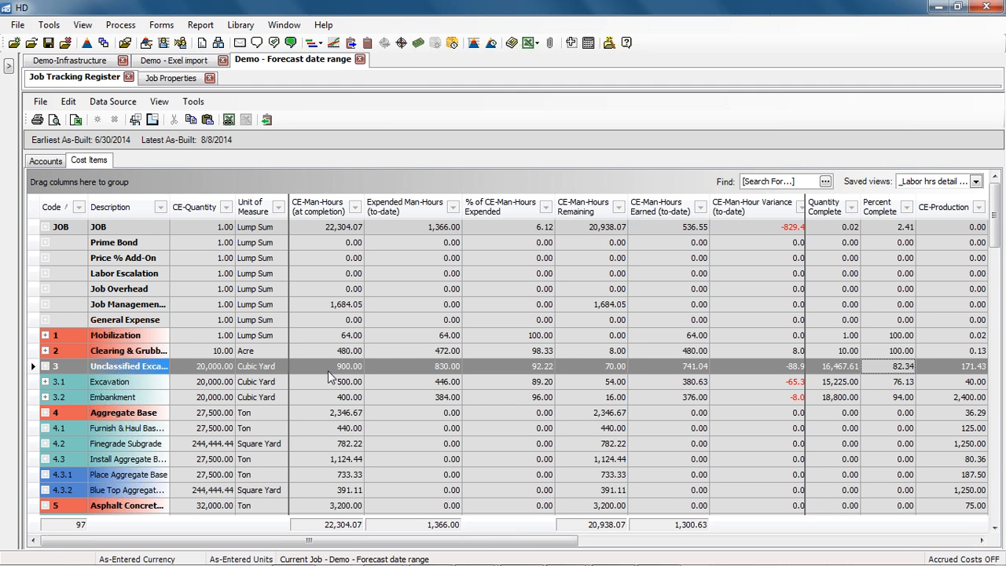
left_click(690, 383)
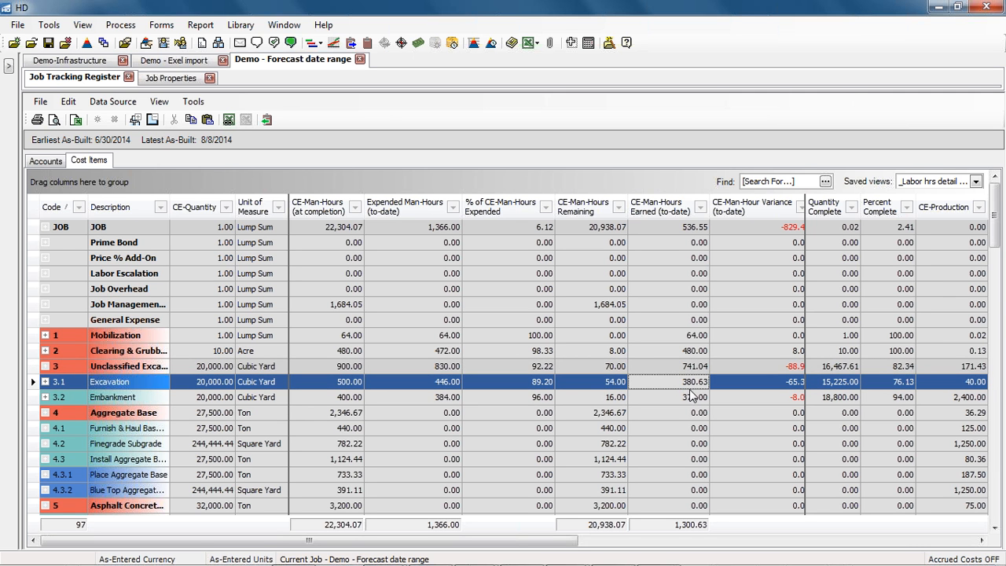
left_click(691, 367)
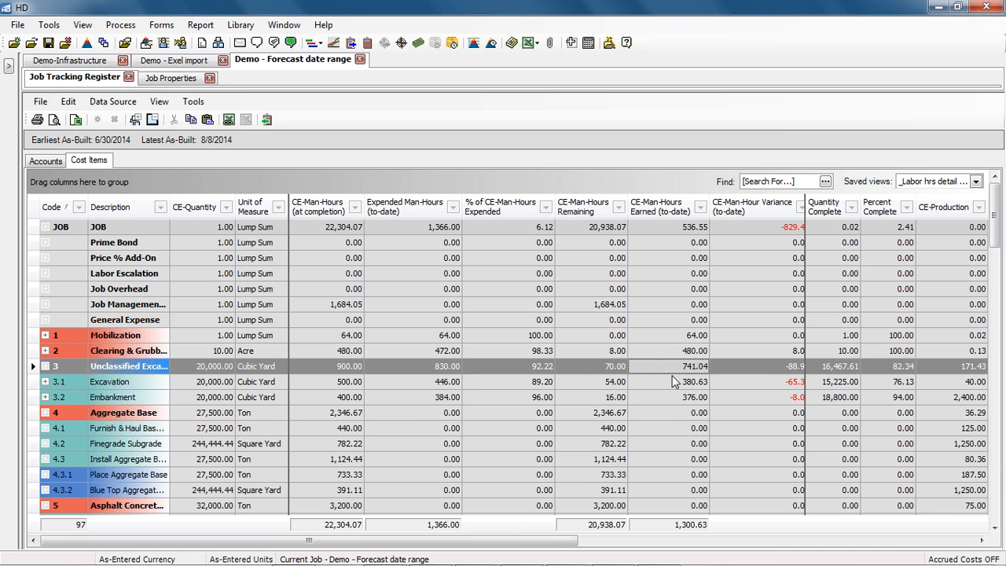
Calculate Man-Hours Earned for roll-up items by summing the contributing items in the job's tracking setup, and save the job properties.
left_click(170, 79)
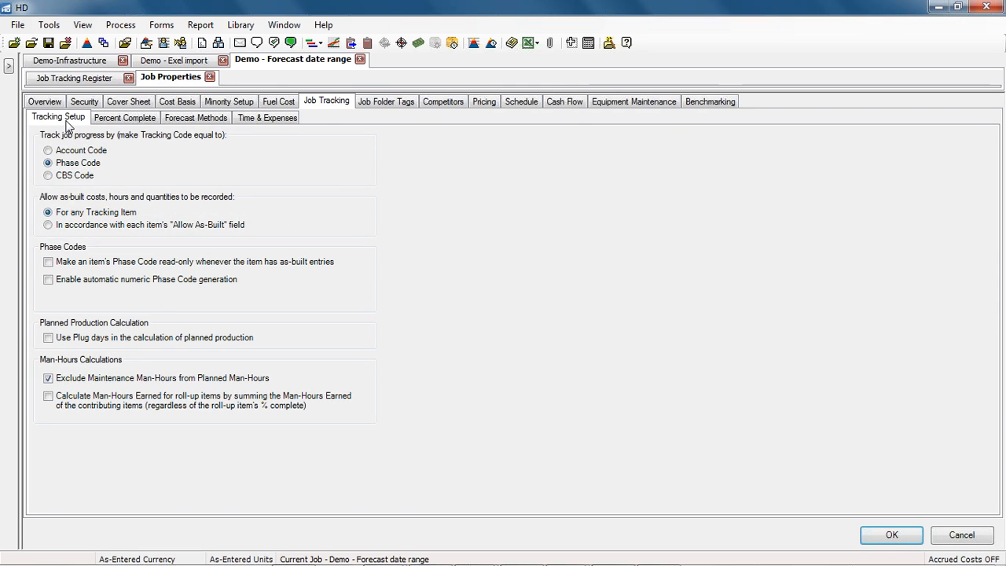
left_click(48, 397)
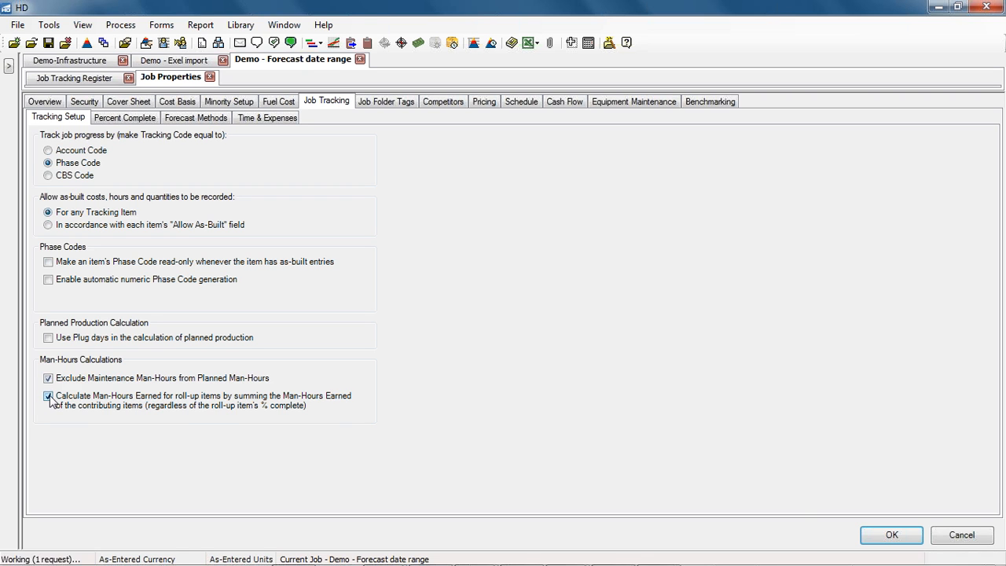
left_click(862, 530)
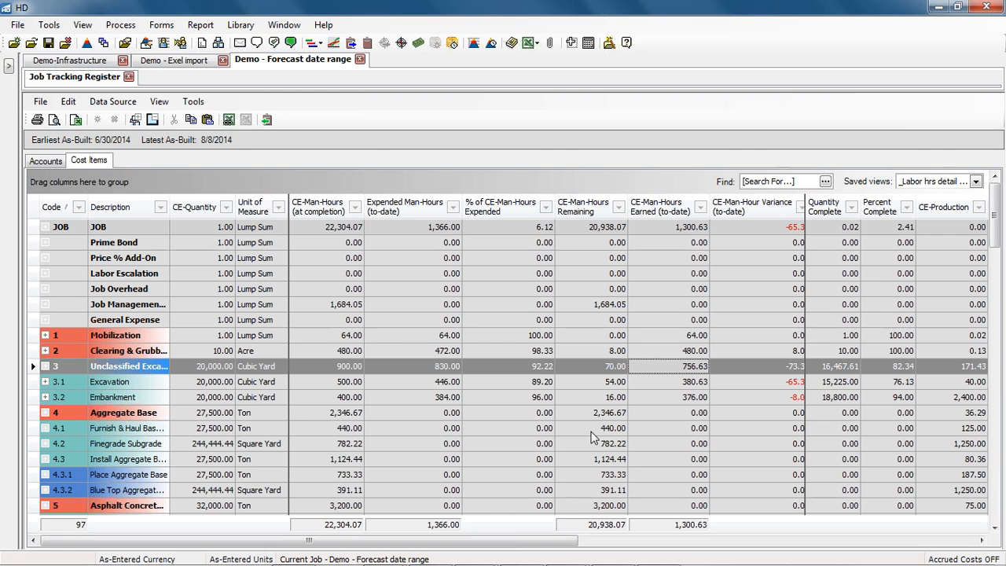
Check the man-hours earned of Embankment and Excavation against the Unclassified Excavation roll-up under the summing option.
left_click(682, 398)
left_click(683, 385)
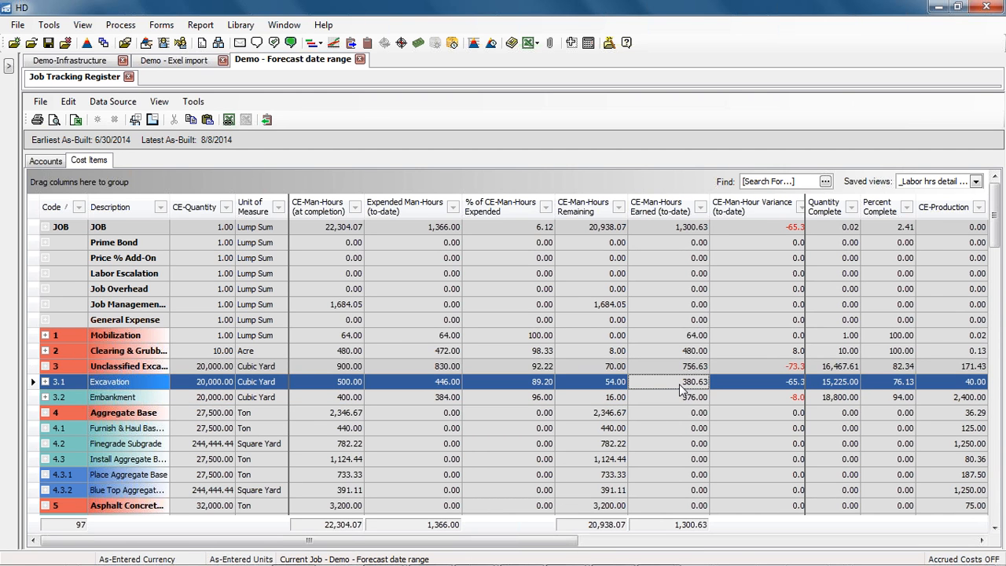
key("Up")
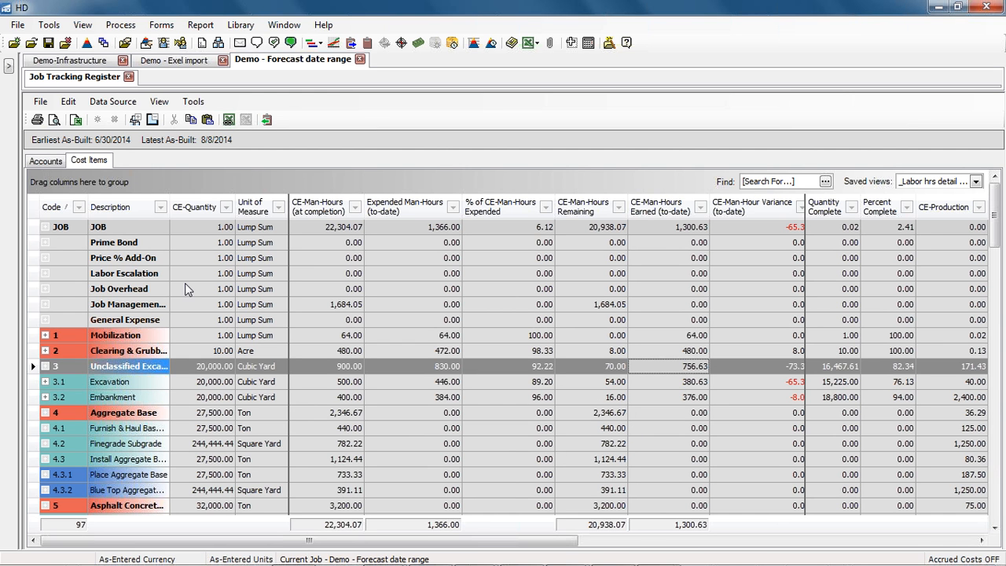
Show the register by account codes and examine the as-built total cost of the Excavation account.
left_click(45, 161)
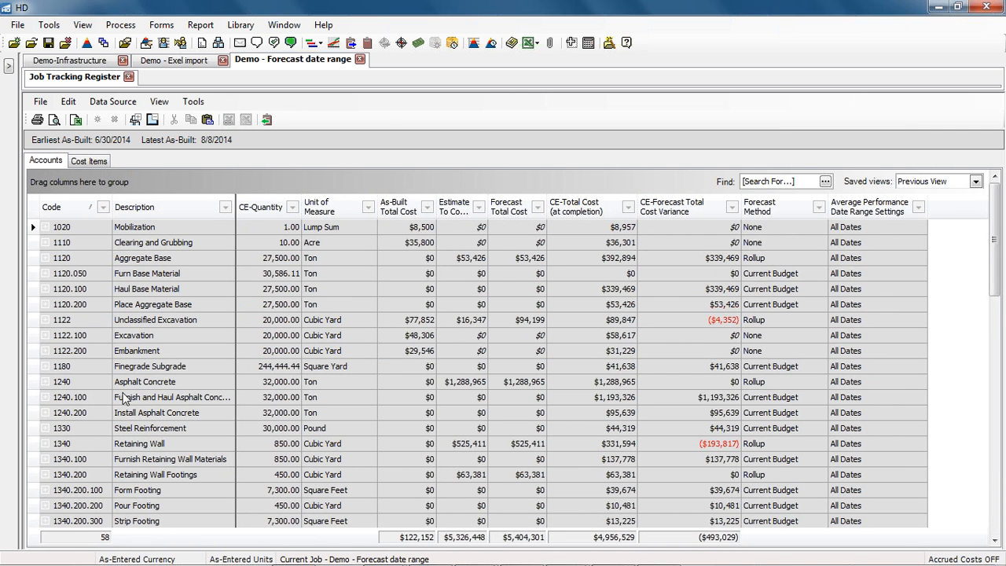
left_click(161, 337)
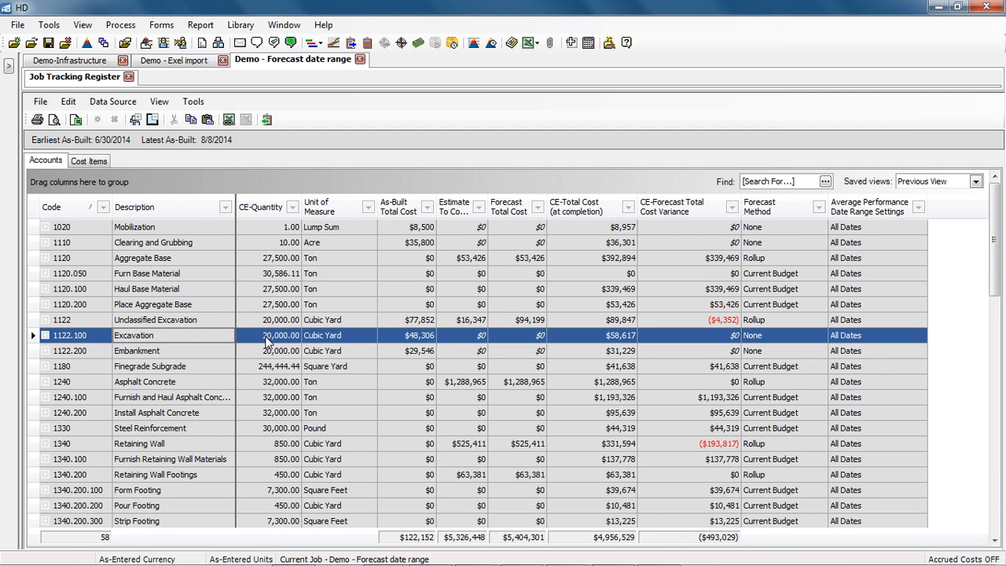
left_click(411, 336)
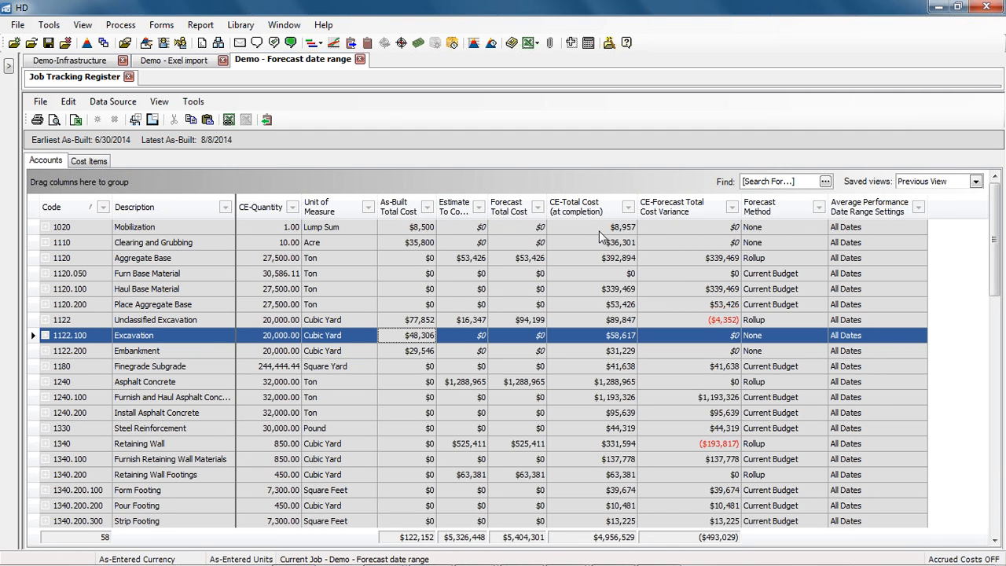
Return to the cost items, apply the _Forecast summary CE saved view, and expand Excavation's production entries.
left_click(90, 160)
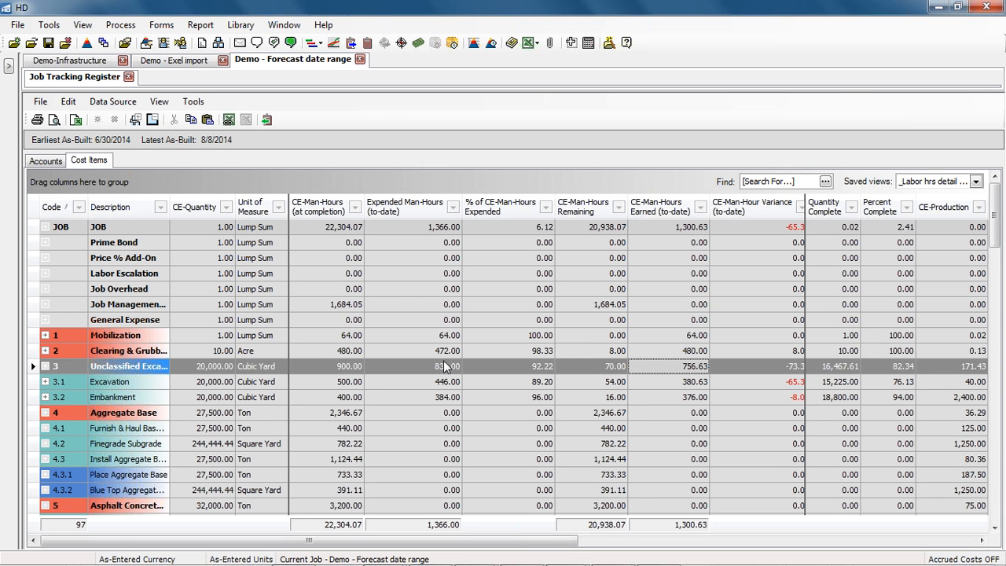
left_click(935, 186)
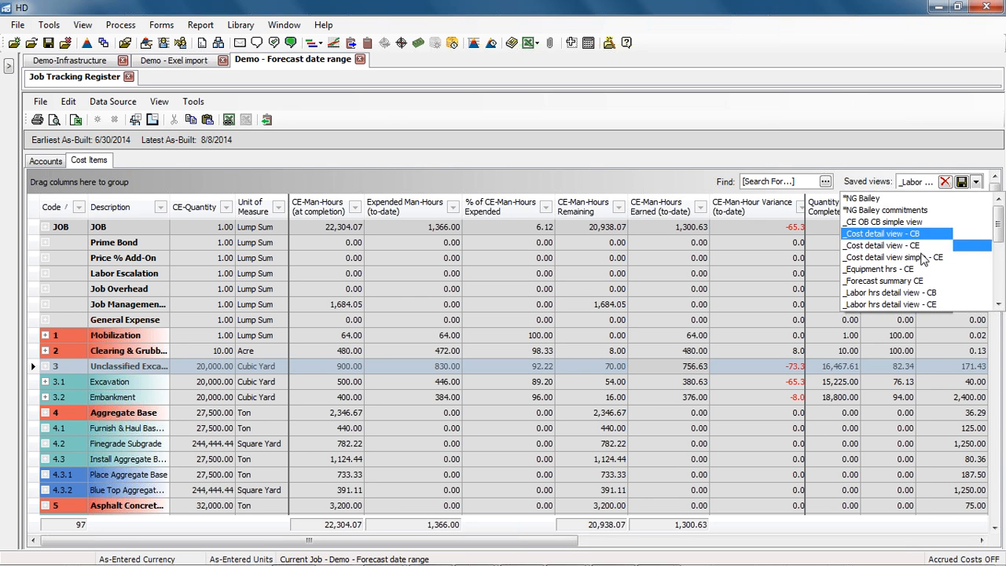
scroll(925, 271, "down", 1)
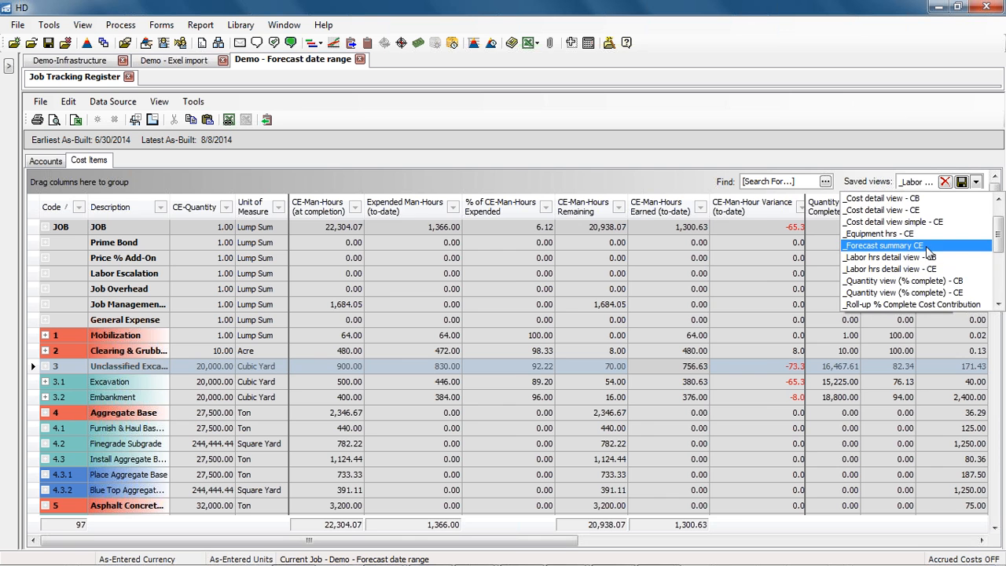
left_click(926, 247)
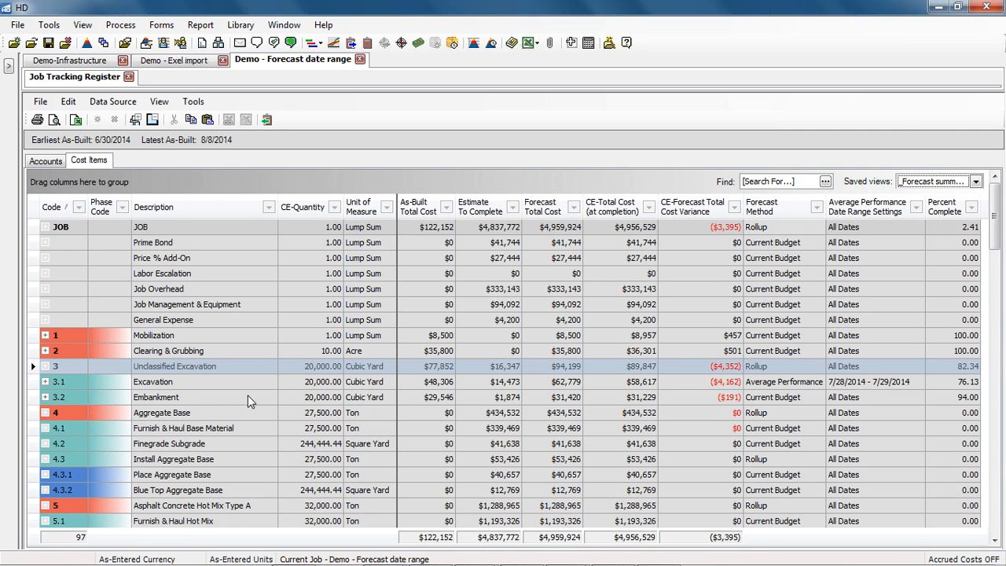
left_click(44, 382)
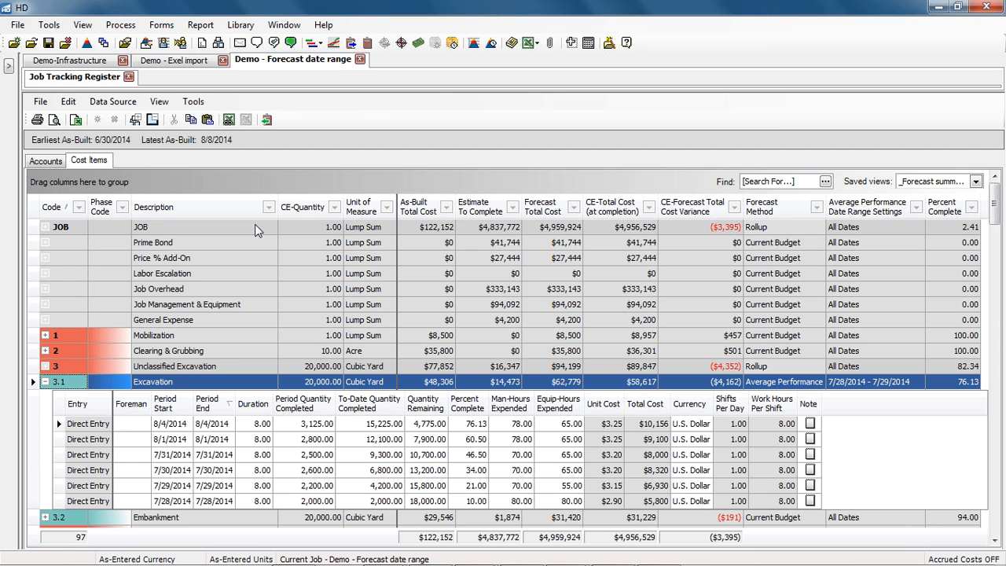
Limit the register's as-built reporting range to entries that start and end within 1/1/2014 to 7/31/2014.
left_click(158, 103)
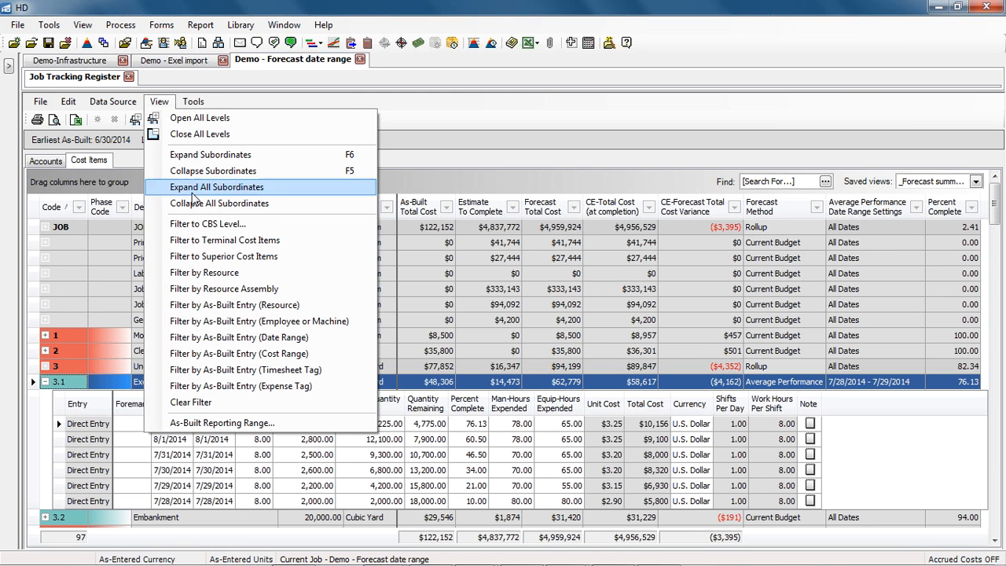
left_click(290, 428)
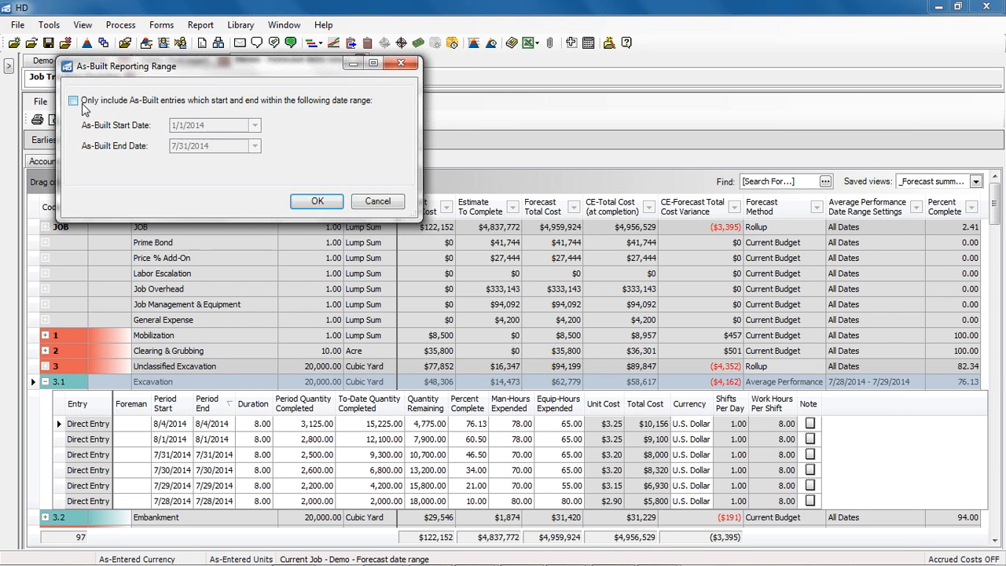
left_click(73, 102)
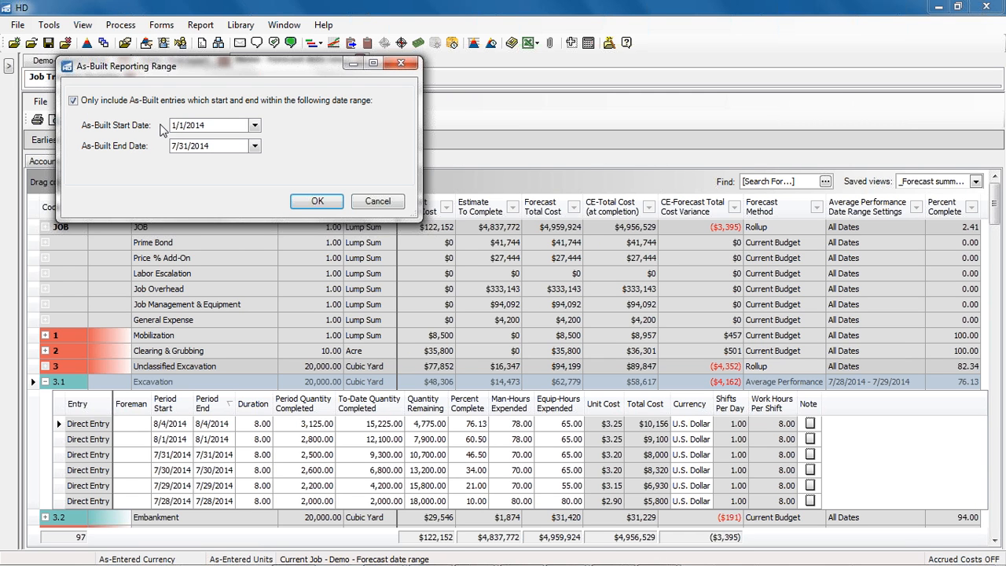
left_click(316, 203)
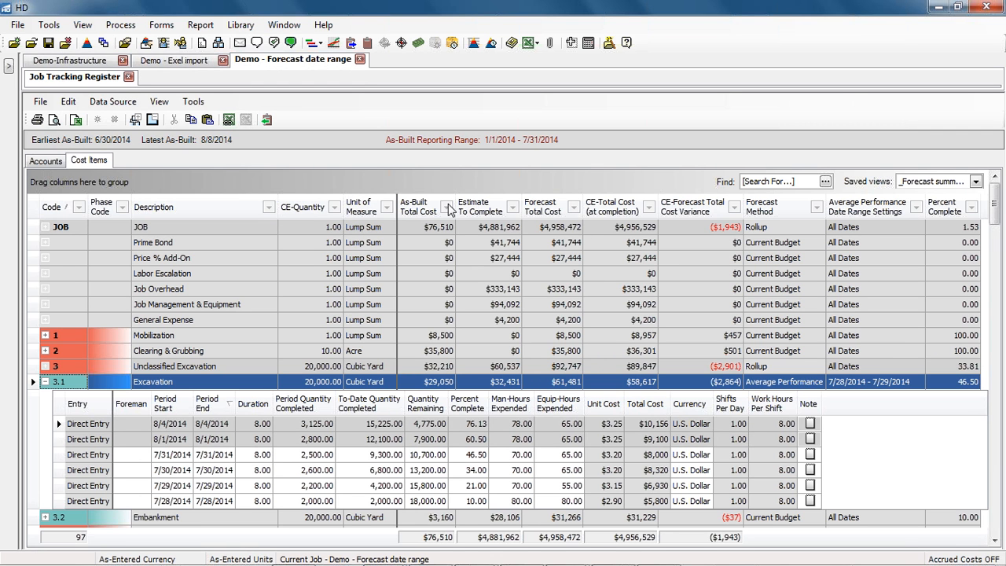
Collapse Excavation's production entries and remove the date restriction from the as-built reporting range.
left_click(46, 382)
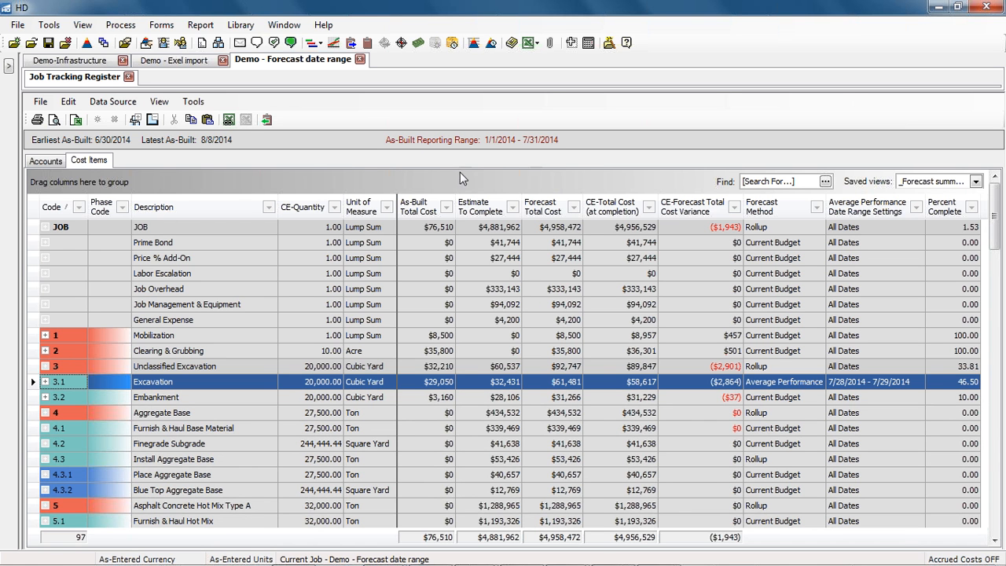
left_click(161, 103)
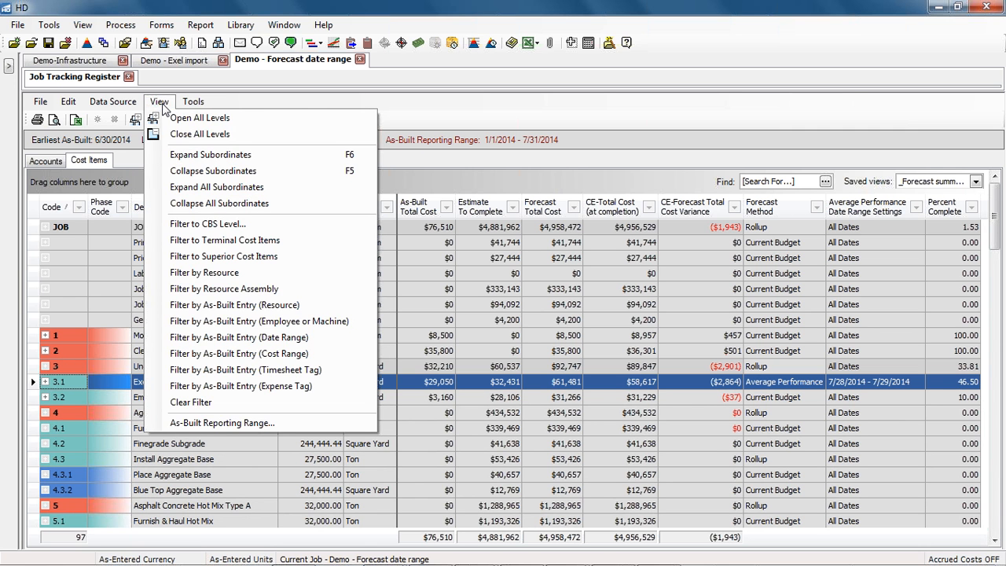
left_click(264, 424)
left_click(105, 122)
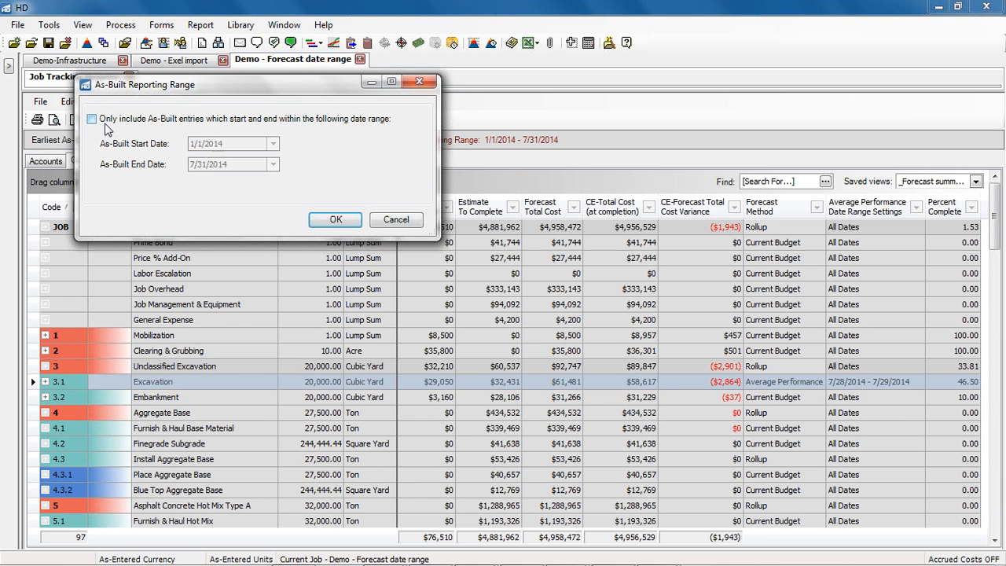
left_click(334, 220)
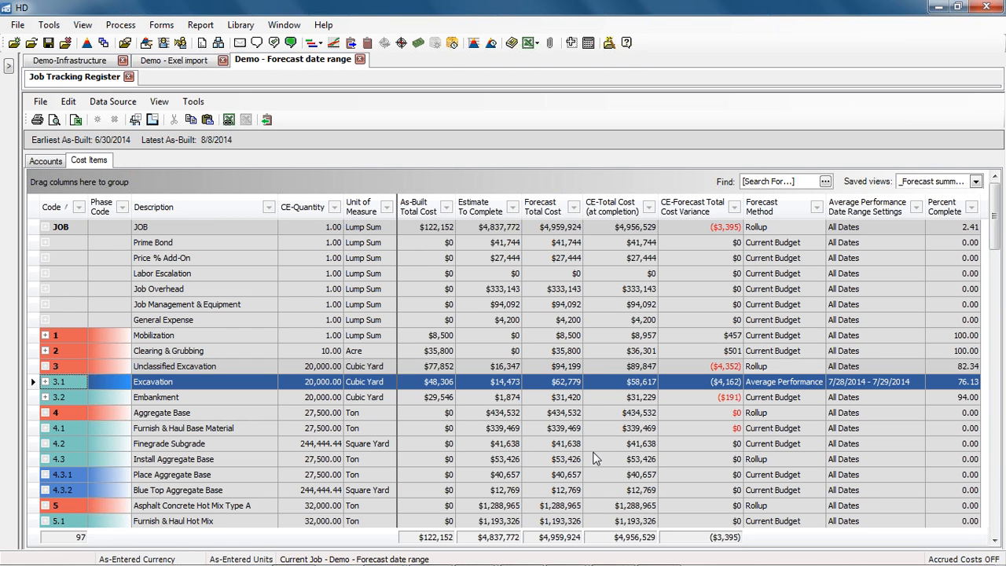
Switch to the PowerPoint slide show and advance from the earned value demonstration slide to the Next Steps slide.
mouse_move(615, 555)
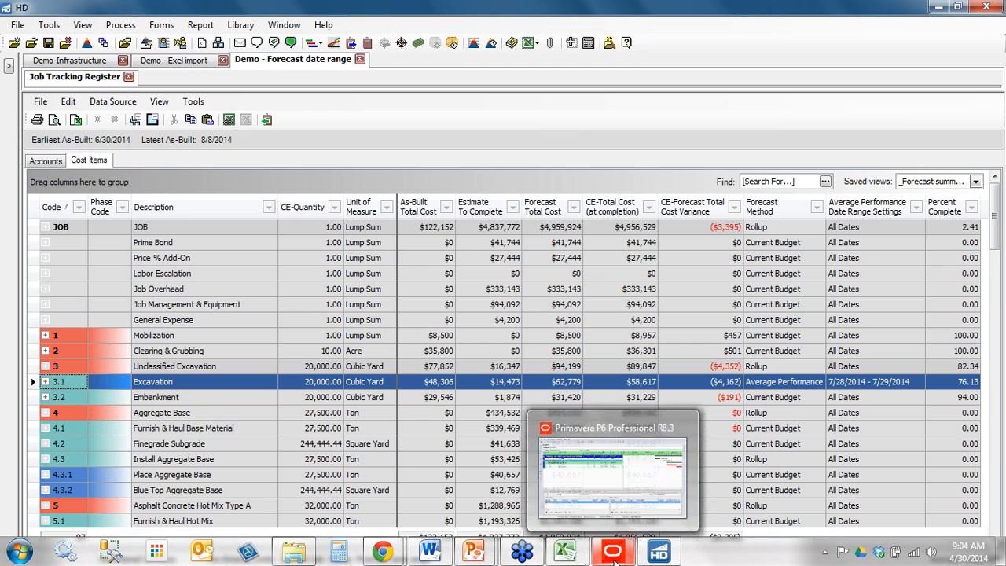
mouse_move(620, 478)
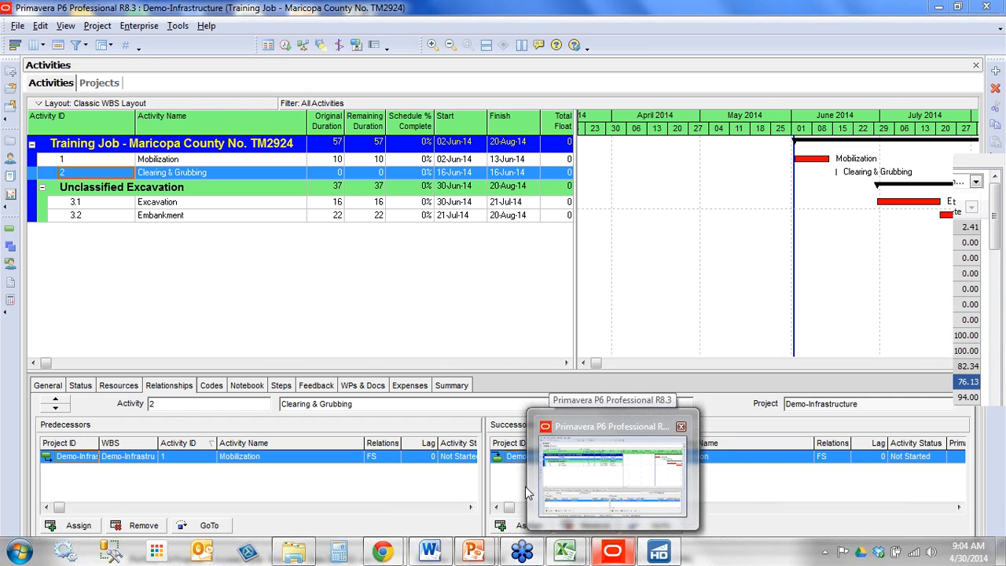
mouse_move(474, 550)
left_click(553, 476)
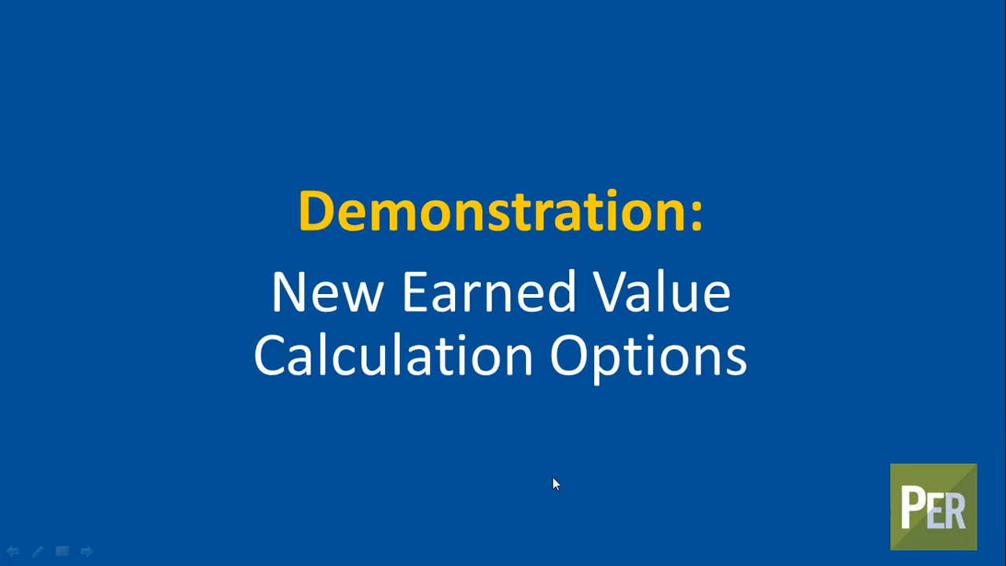
left_click(908, 305)
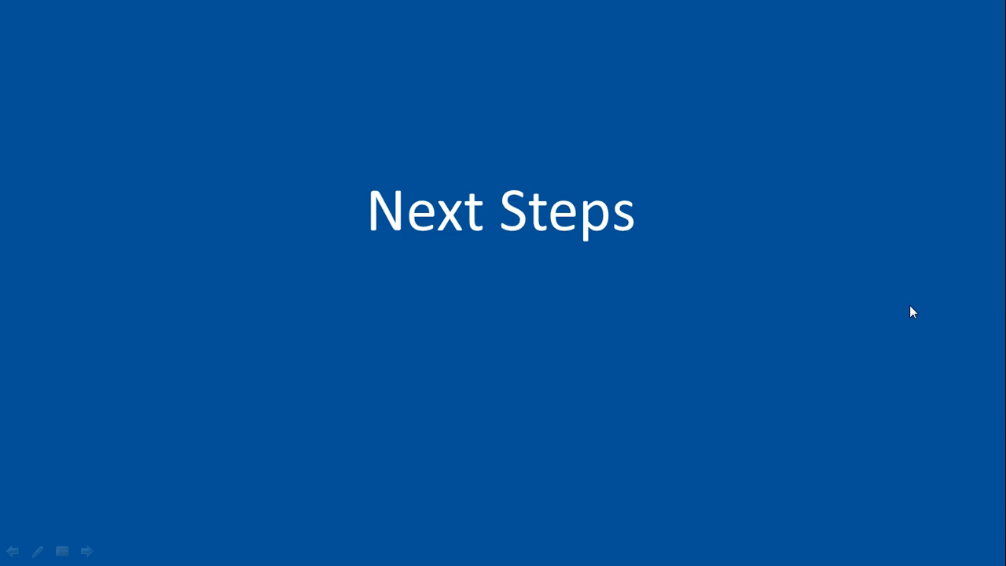